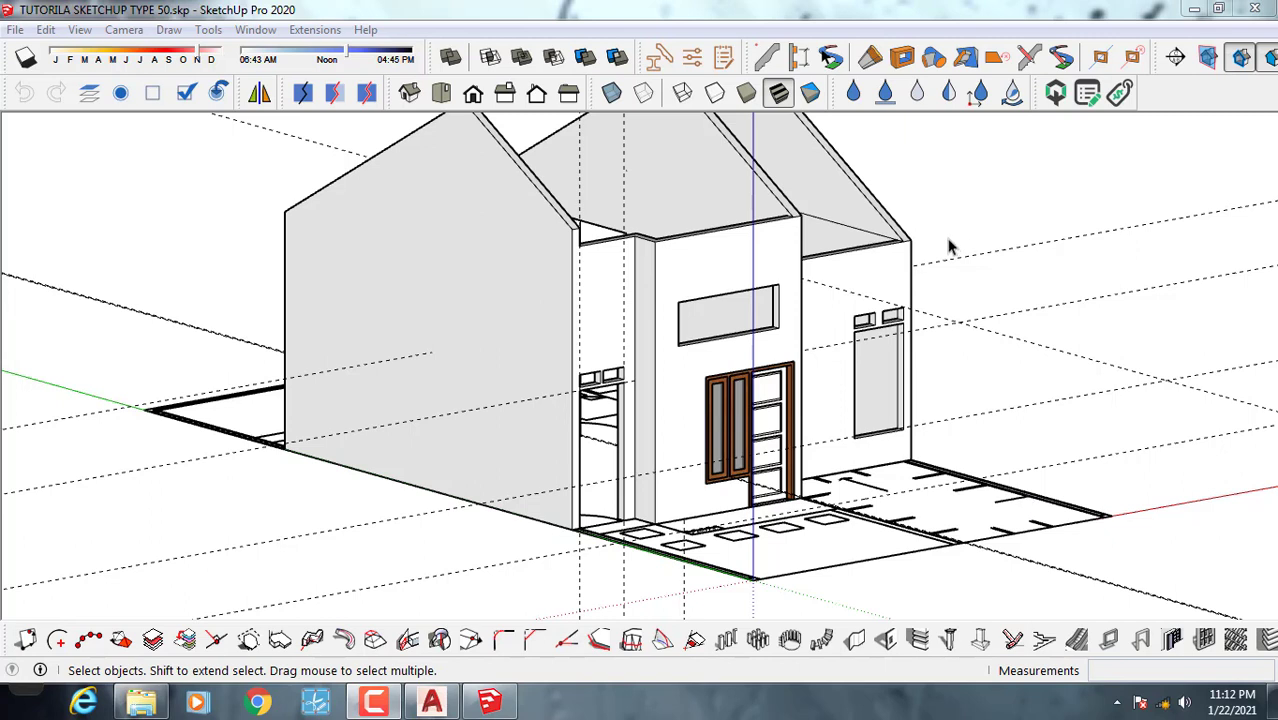
# Inspect the house's front facade, including the finished door and window set and the empty door opening beside it.
pyautogui.moveTo(766, 522)
pyautogui.mouseDown(button='middle')
pyautogui.moveTo(685, 521)
pyautogui.moveTo(525, 460)
pyautogui.moveTo(448, 374)
pyautogui.moveTo(688, 417)
pyautogui.moveTo(465, 451)
pyautogui.moveTo(342, 451)
pyautogui.mouseUp(button='middle')
pyautogui.scroll(4, 599, 424)
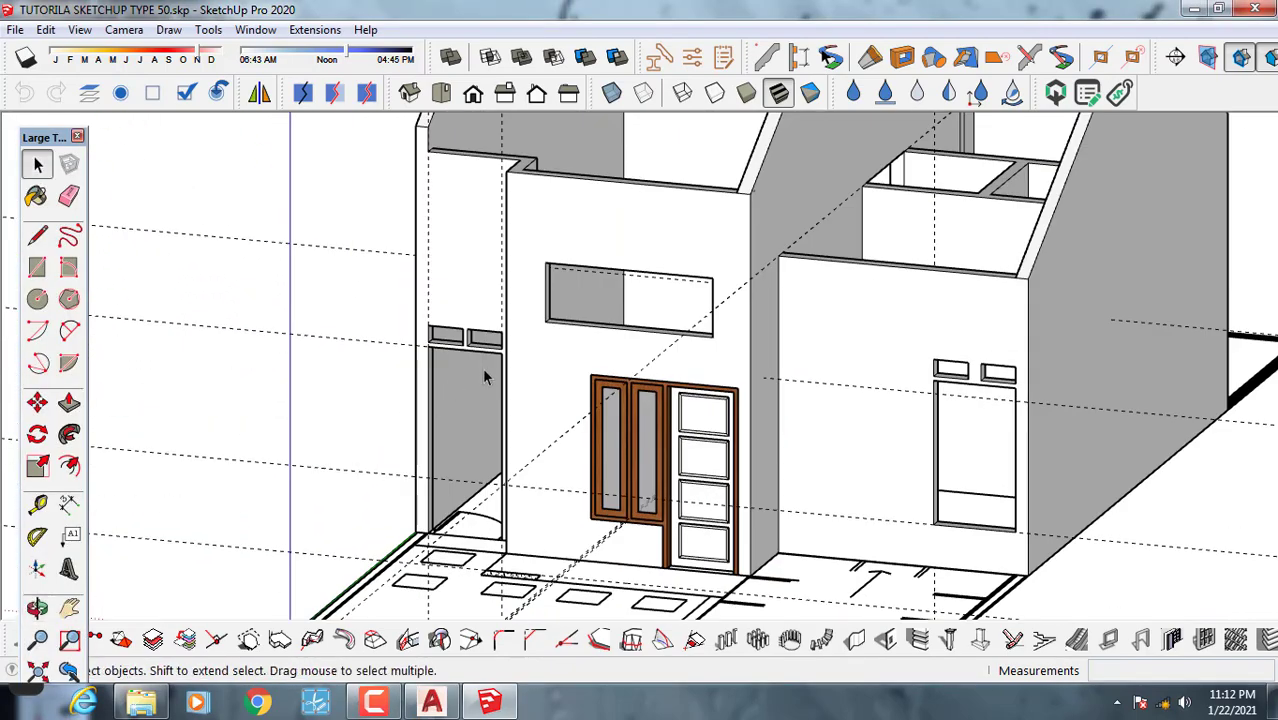
pyautogui.scroll(-1, 621, 460)
pyautogui.moveTo(621, 460); pyautogui.dragTo(781, 488, button='middle')
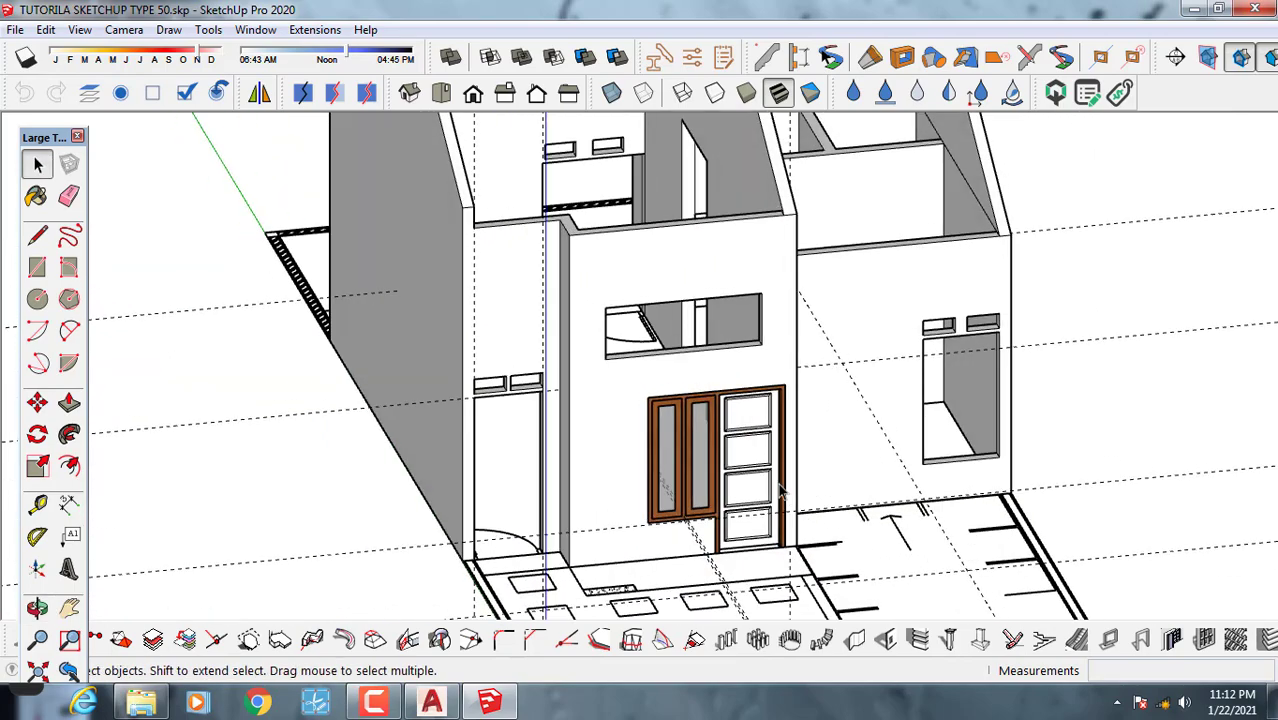
pyautogui.scroll(5, 703, 448)
pyautogui.moveTo(681, 443); pyautogui.dragTo(722, 499, button='middle')
pyautogui.scroll(-3, 685, 437)
pyautogui.moveTo(637, 458); pyautogui.dragTo(785, 271, button='middle')
pyautogui.scroll(6, 580, 285)
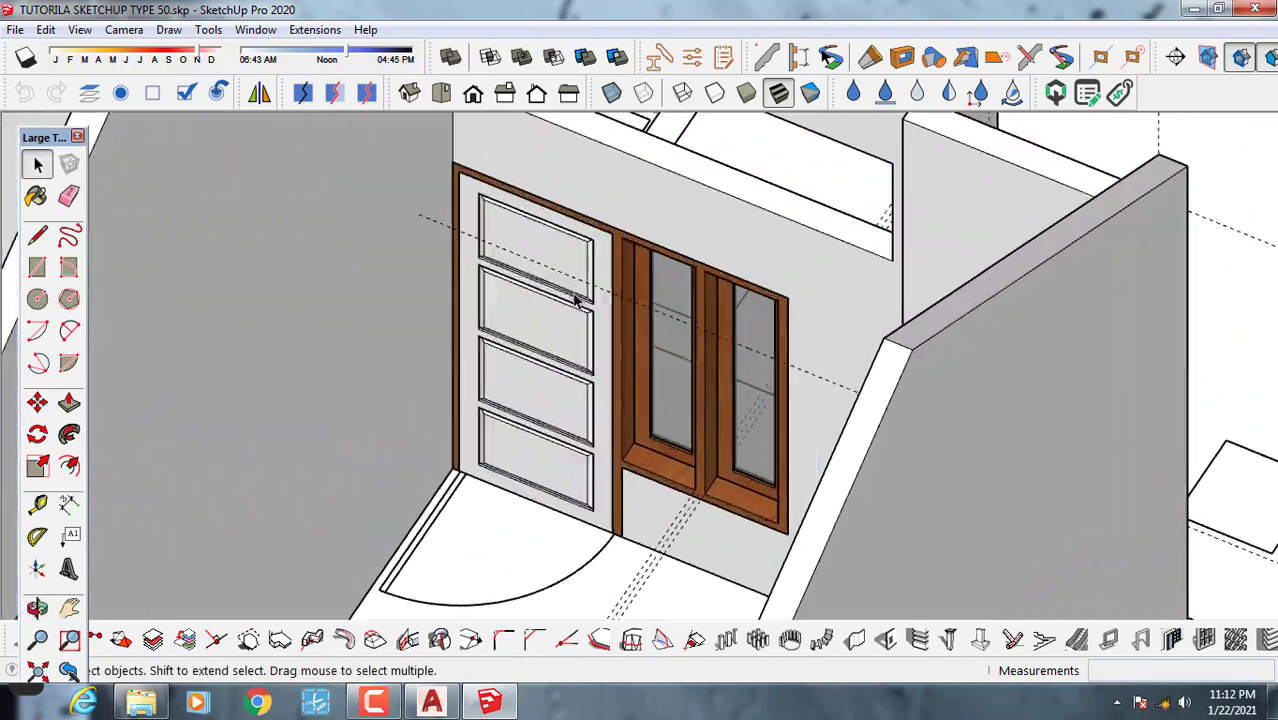
pyautogui.scroll(-5, 576, 281)
pyautogui.moveTo(576, 274); pyautogui.dragTo(430, 258, button='middle')
pyautogui.scroll(3, 365, 262)
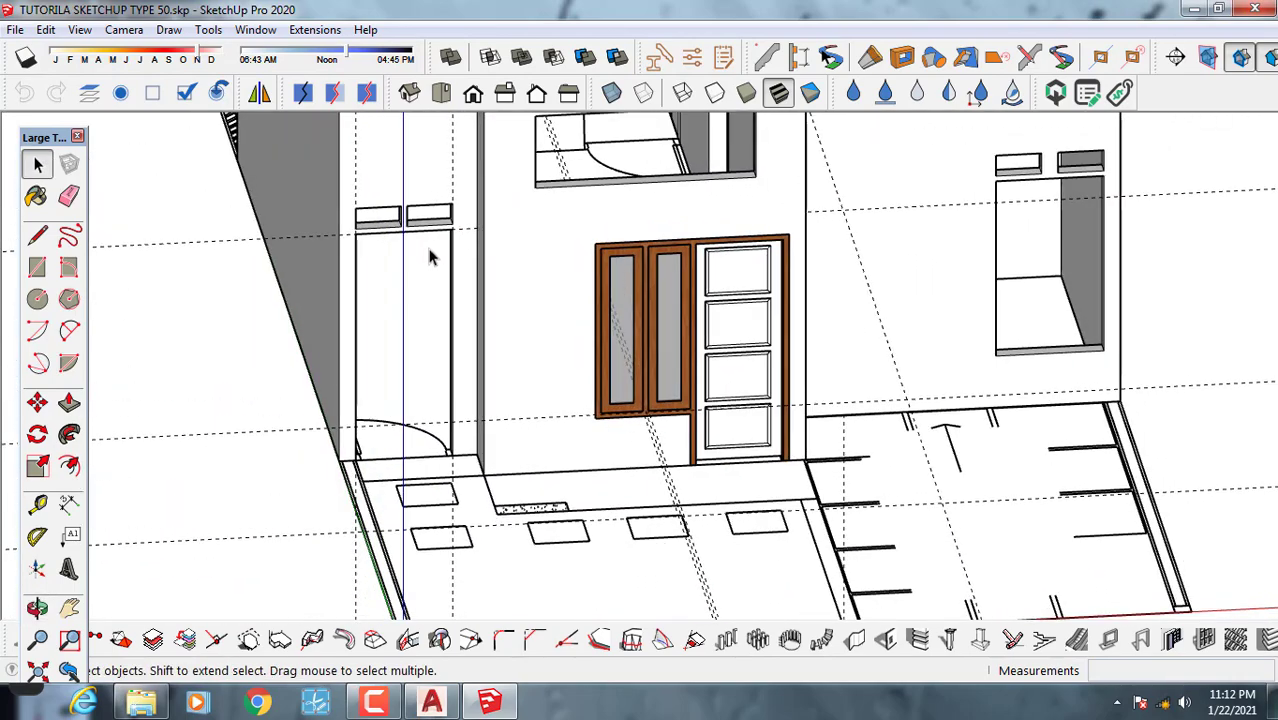
pyautogui.scroll(-2, 445, 272)
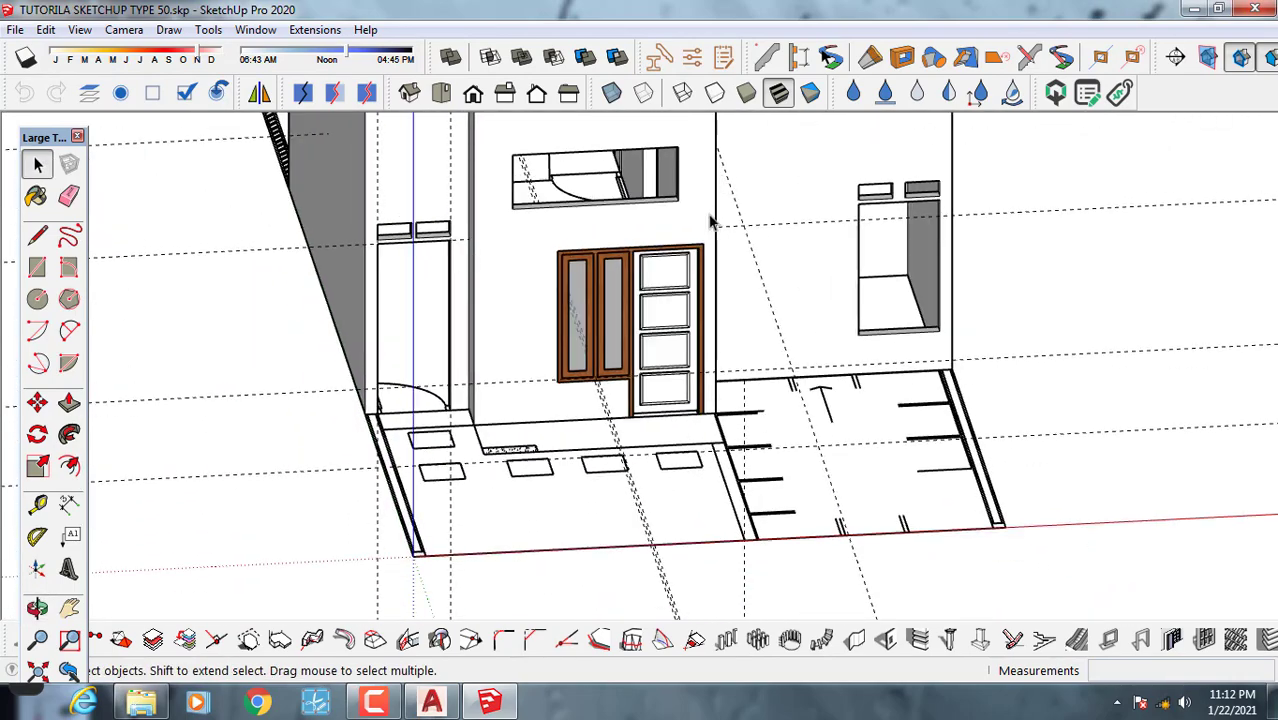
pyautogui.scroll(-1, 540, 220)
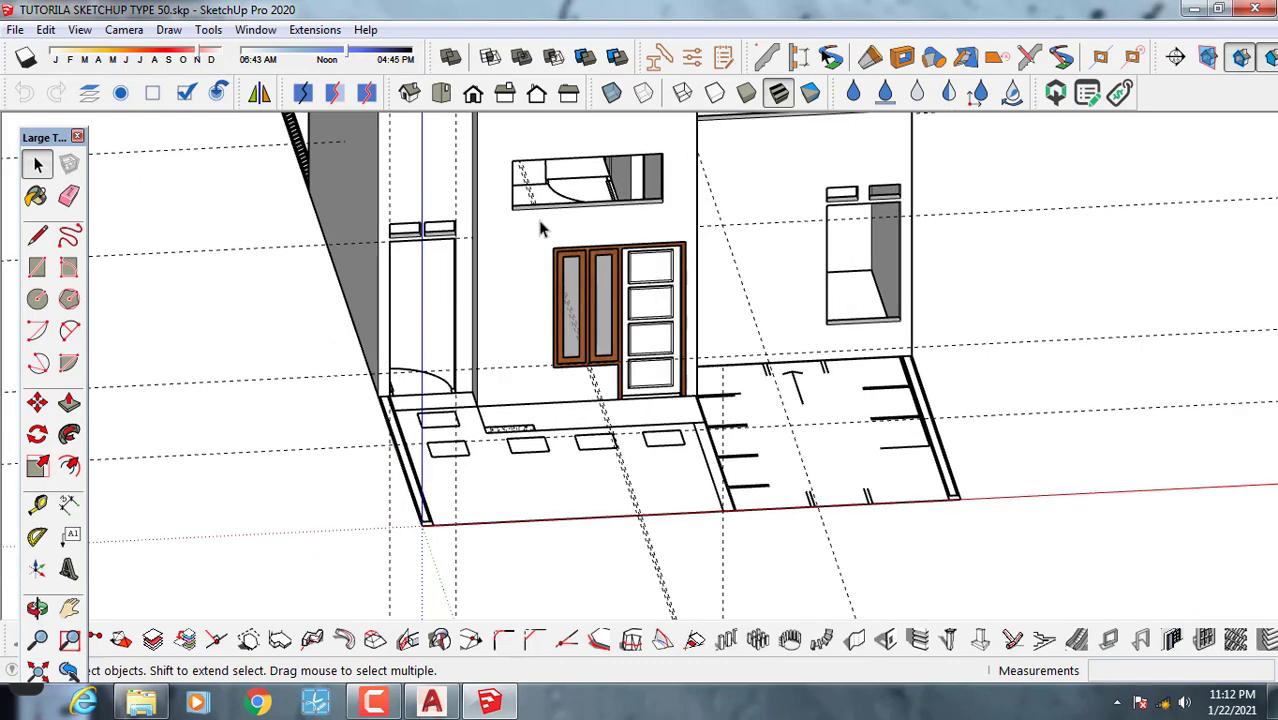
pyautogui.moveTo(540, 220); pyautogui.dragTo(950, 281, button='middle')
pyautogui.scroll(5, 590, 166)
pyautogui.scroll(-2, 548, 364)
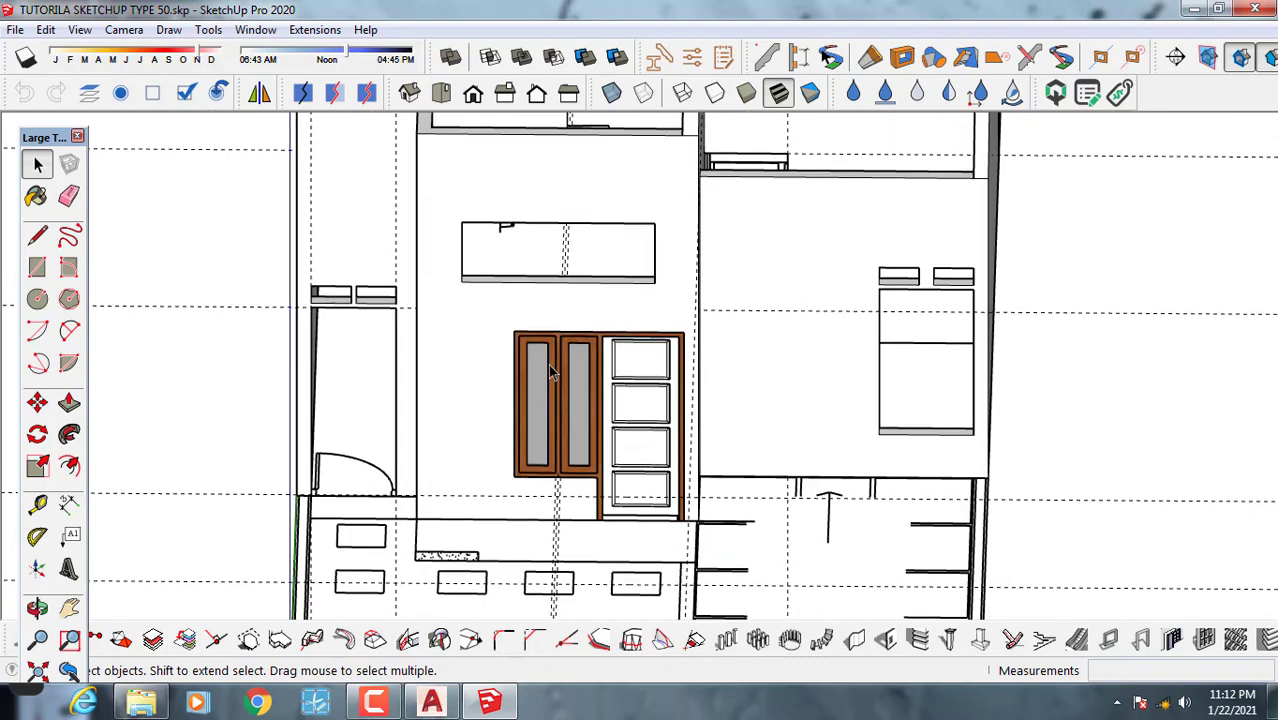
pyautogui.moveTo(548, 364); pyautogui.dragTo(697, 365, button='middle')
pyautogui.moveTo(724, 427); pyautogui.dragTo(714, 488, button='middle')
# Switch to AutoCAD and measure the leftmost door frame's width in the front elevation with a linear dimension.
pyautogui.click(432, 704)
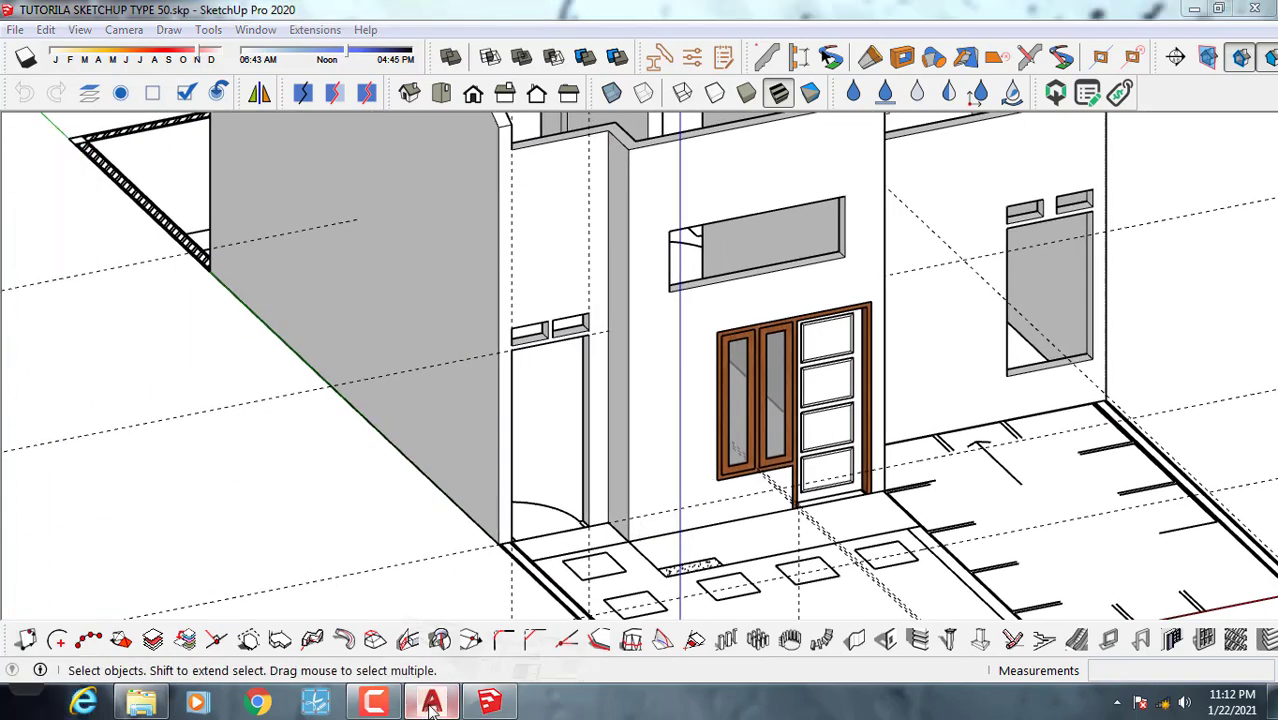
pyautogui.scroll(-8, 620, 345)
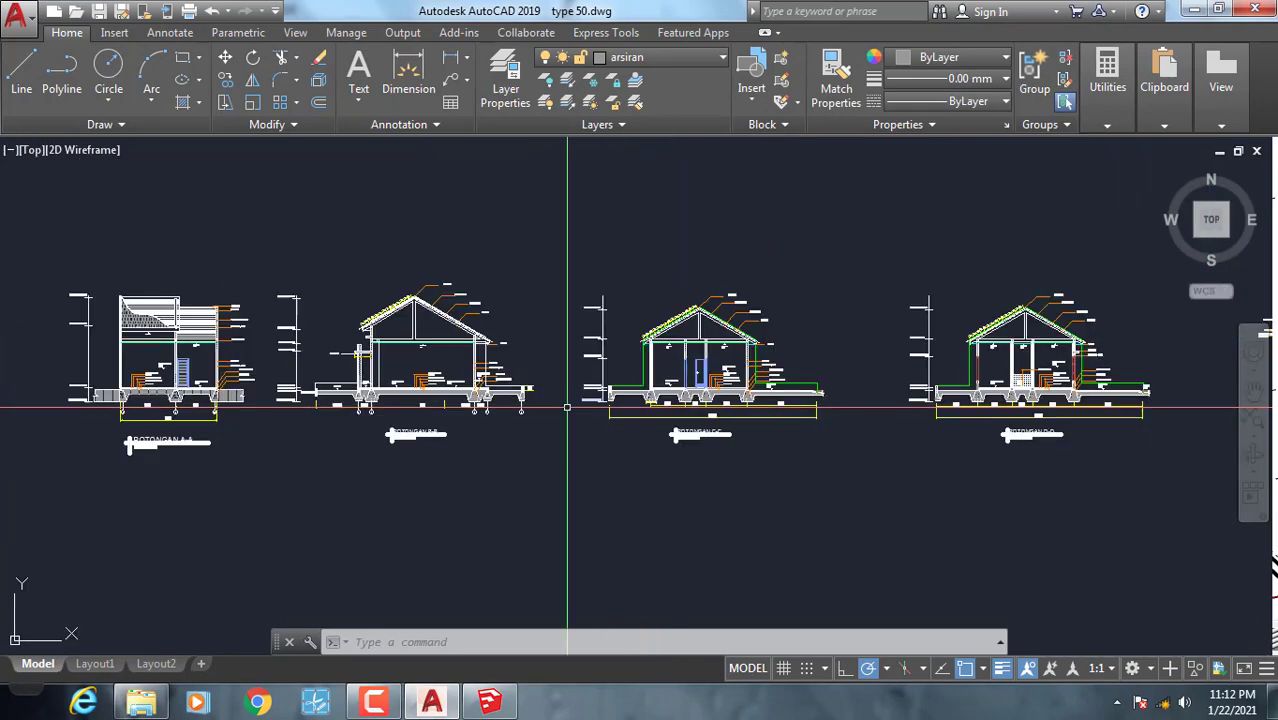
pyautogui.moveTo(492, 398)
pyautogui.mouseDown(button='middle')
pyautogui.moveTo(622, 386)
pyautogui.moveTo(740, 412)
pyautogui.moveTo(807, 454)
pyautogui.moveTo(922, 468)
pyautogui.mouseUp(button='middle')
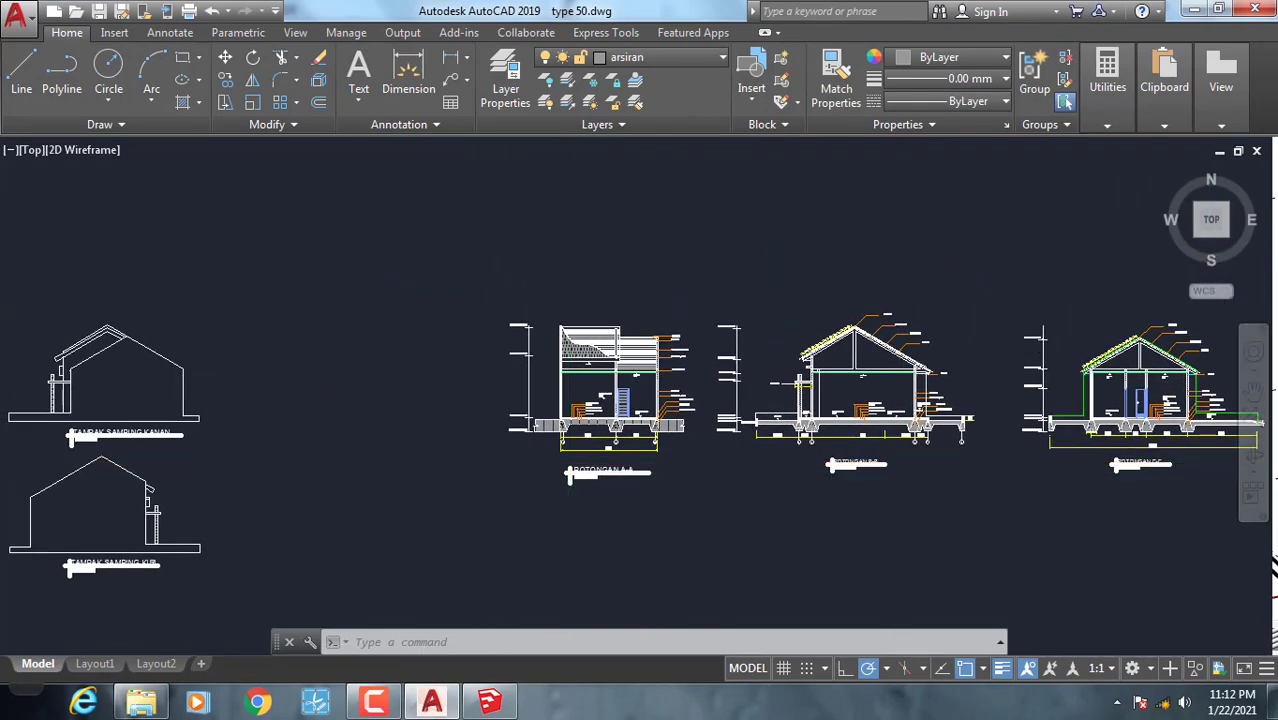
pyautogui.scroll(-5, 442, 442)
pyautogui.scroll(5, 253, 435)
pyautogui.scroll(8, 253, 435)
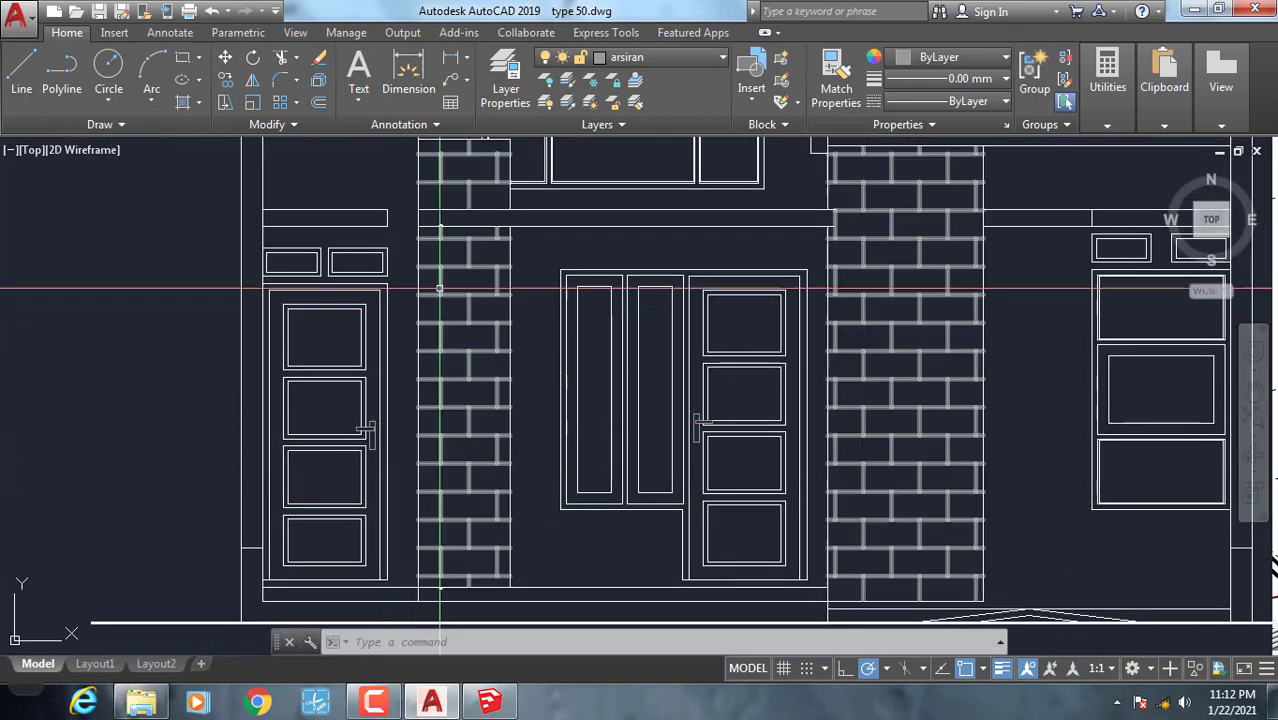
pyautogui.click(467, 60)
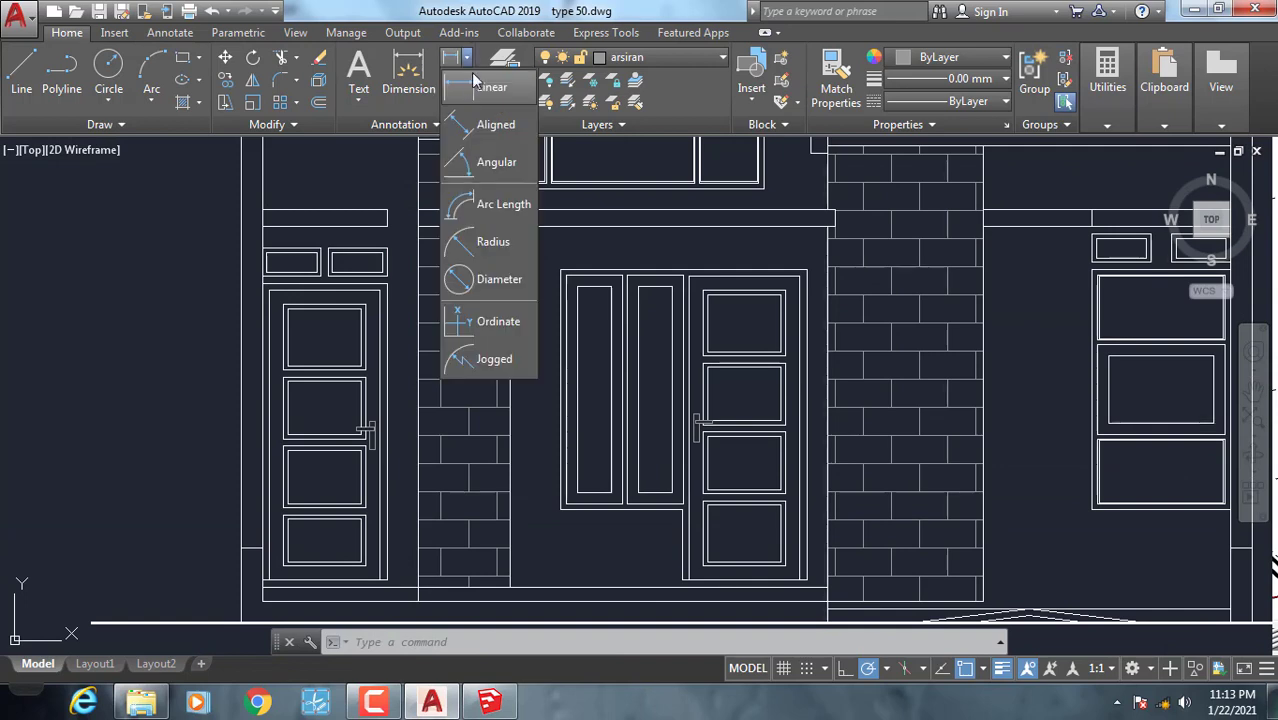
pyautogui.click(490, 88)
pyautogui.scroll(3, 270, 292)
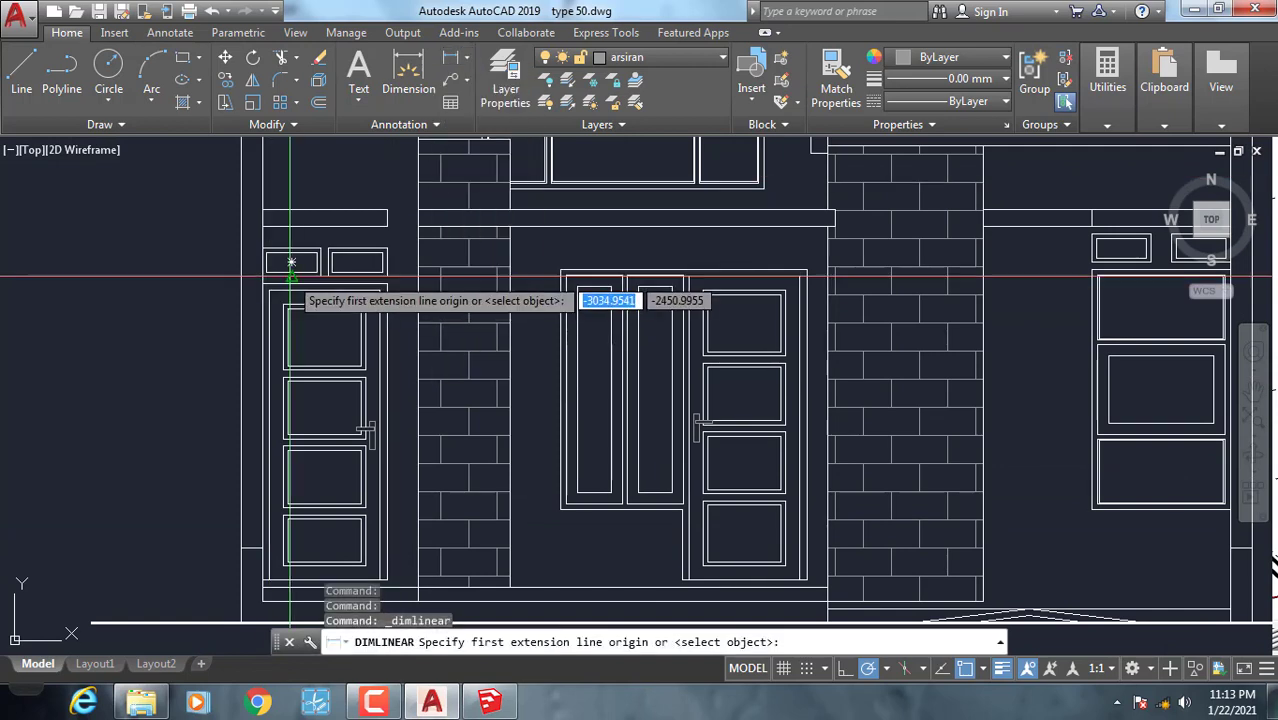
pyautogui.click(213, 291)
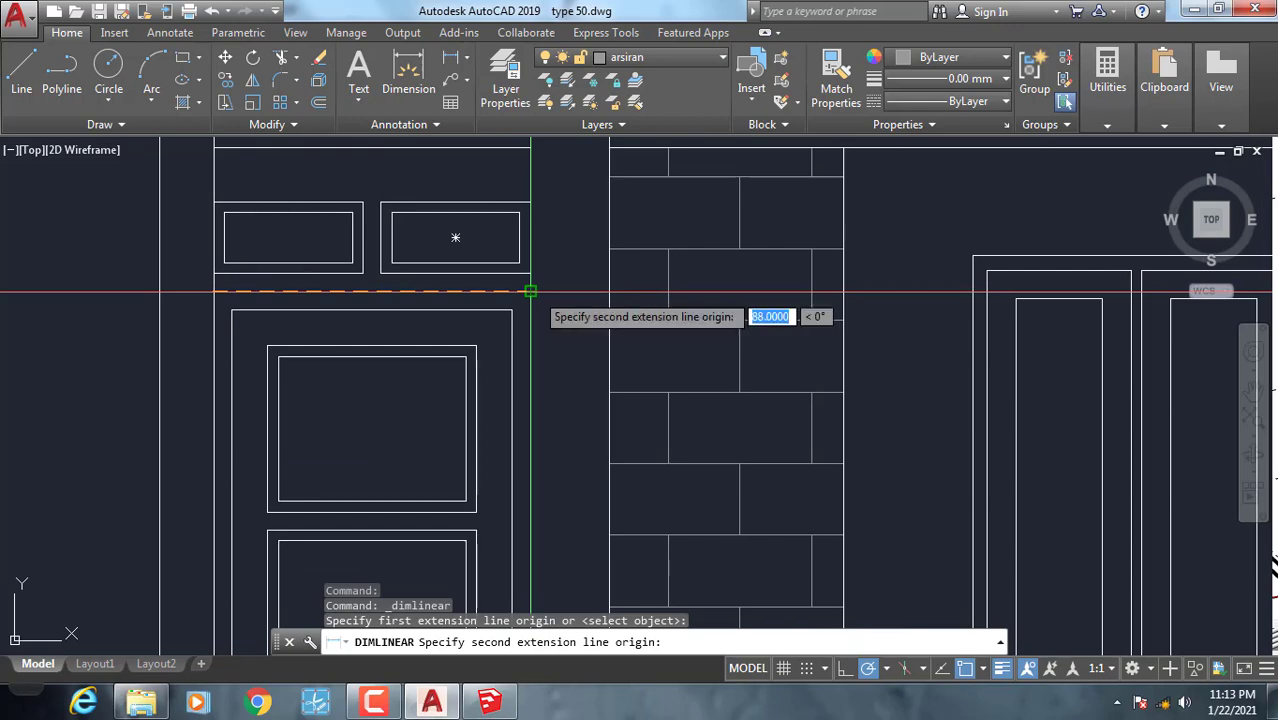
pyautogui.press('Escape')
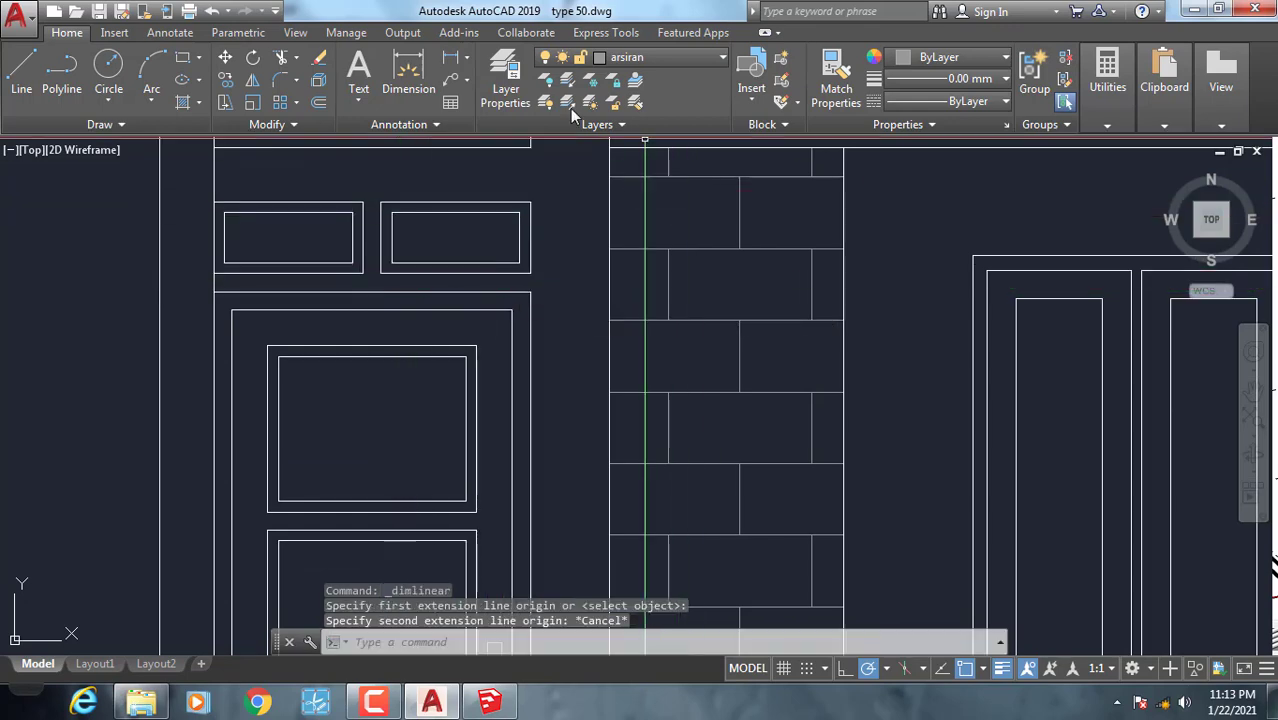
# Measure the overall width across the base of the main door frame with a linear dimension.
pyautogui.click(461, 61)
pyautogui.scroll(5, 812, 268)
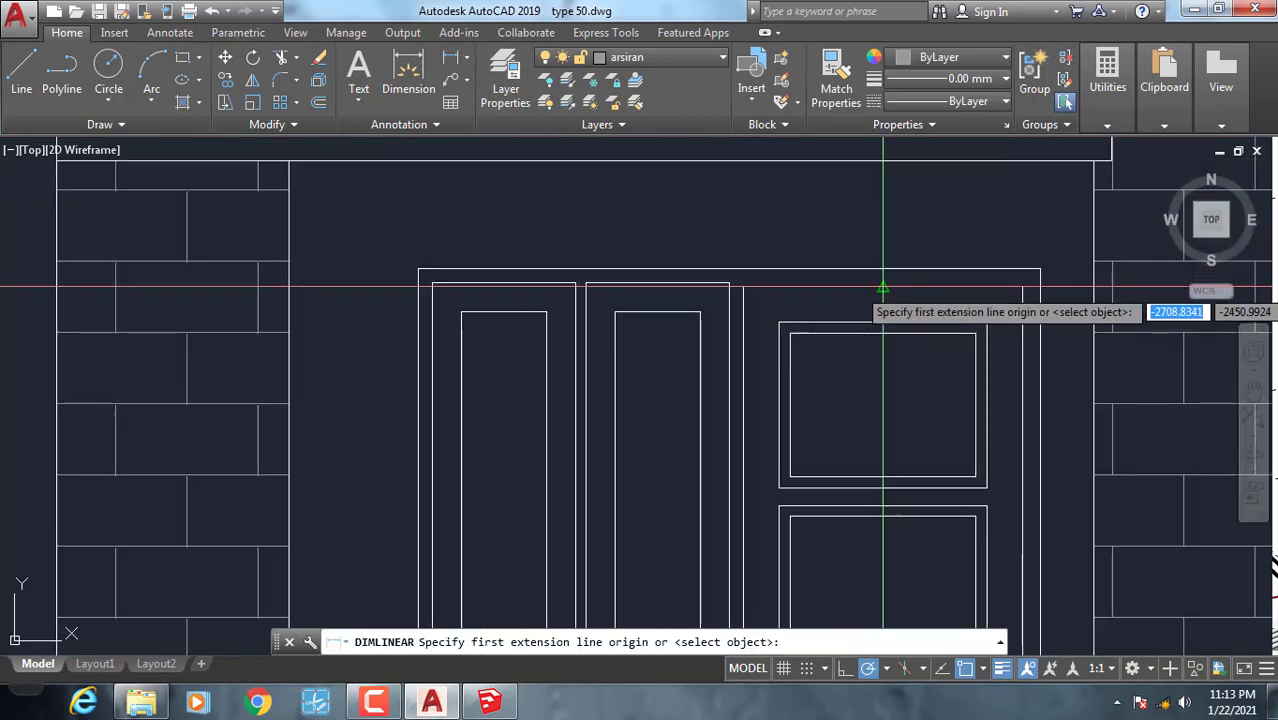
pyautogui.scroll(-2, 822, 290)
pyautogui.moveTo(829, 450); pyautogui.dragTo(765, 325, button='middle')
pyautogui.moveTo(759, 427); pyautogui.dragTo(739, 322, button='middle')
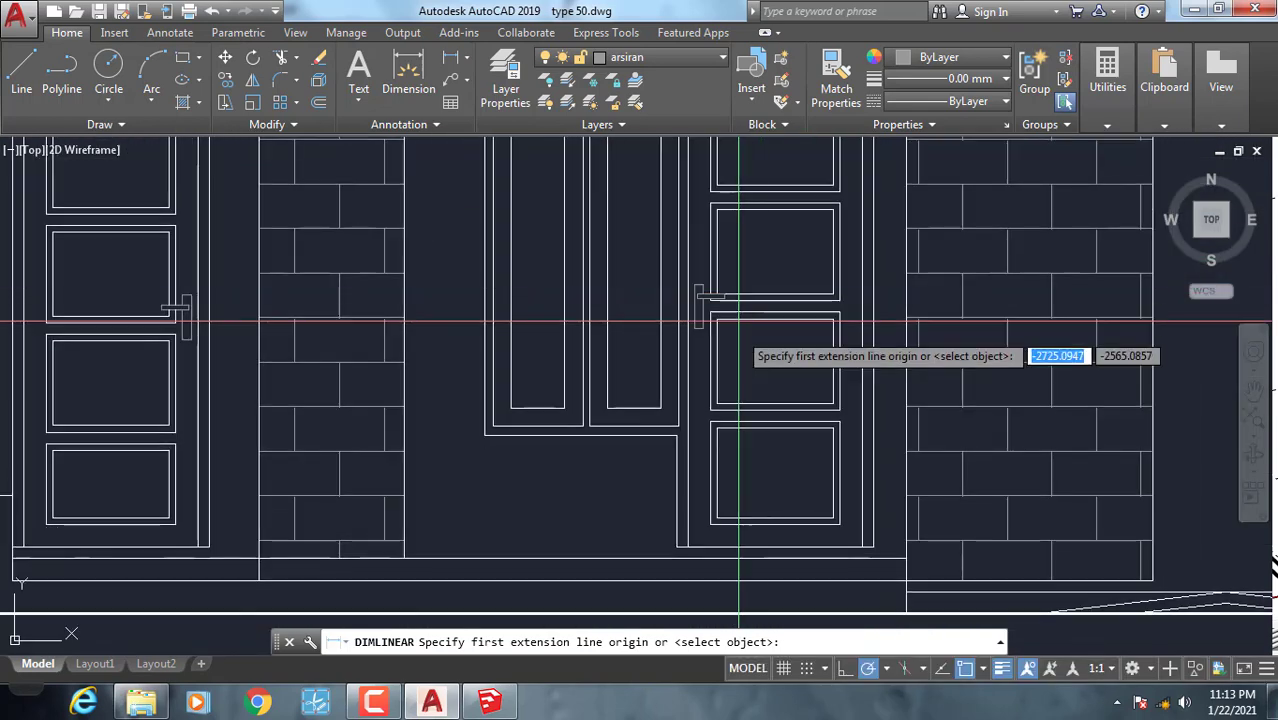
pyautogui.click(677, 546)
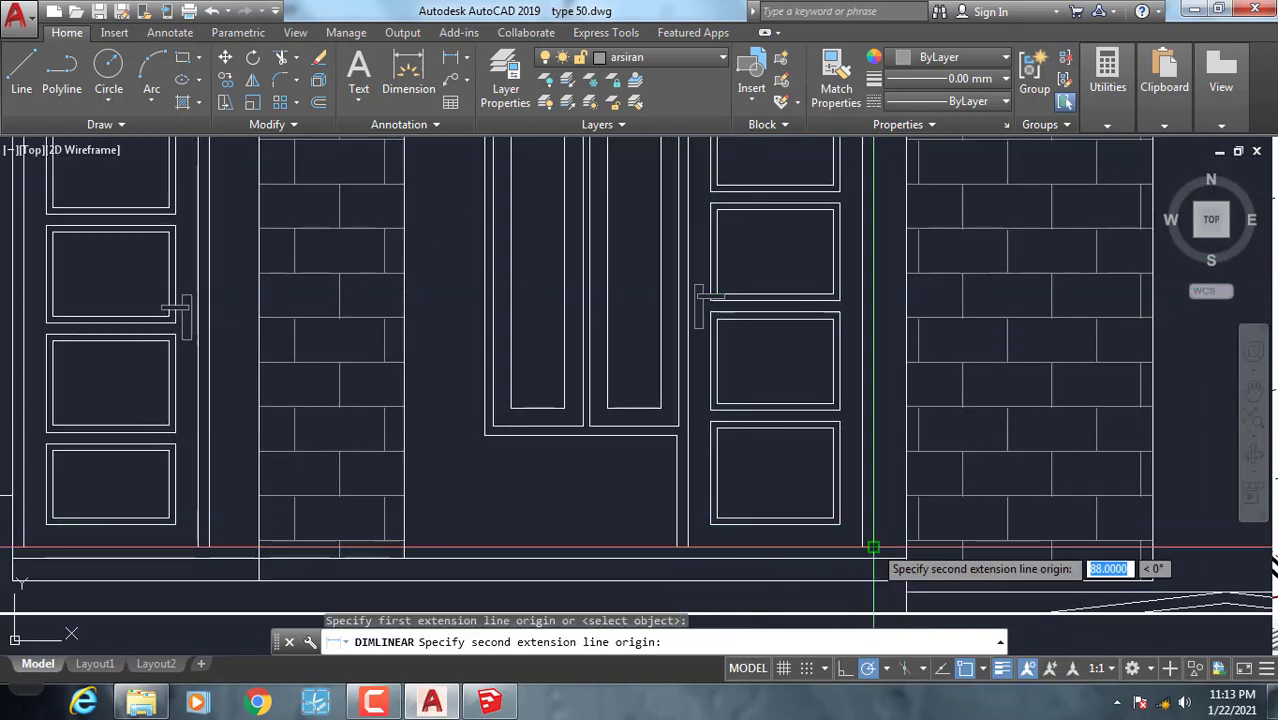
pyautogui.press('Escape')
# Switch back to SketchUp and check the model's tags and the active tag in the Default Tray.
pyautogui.click(489, 700)
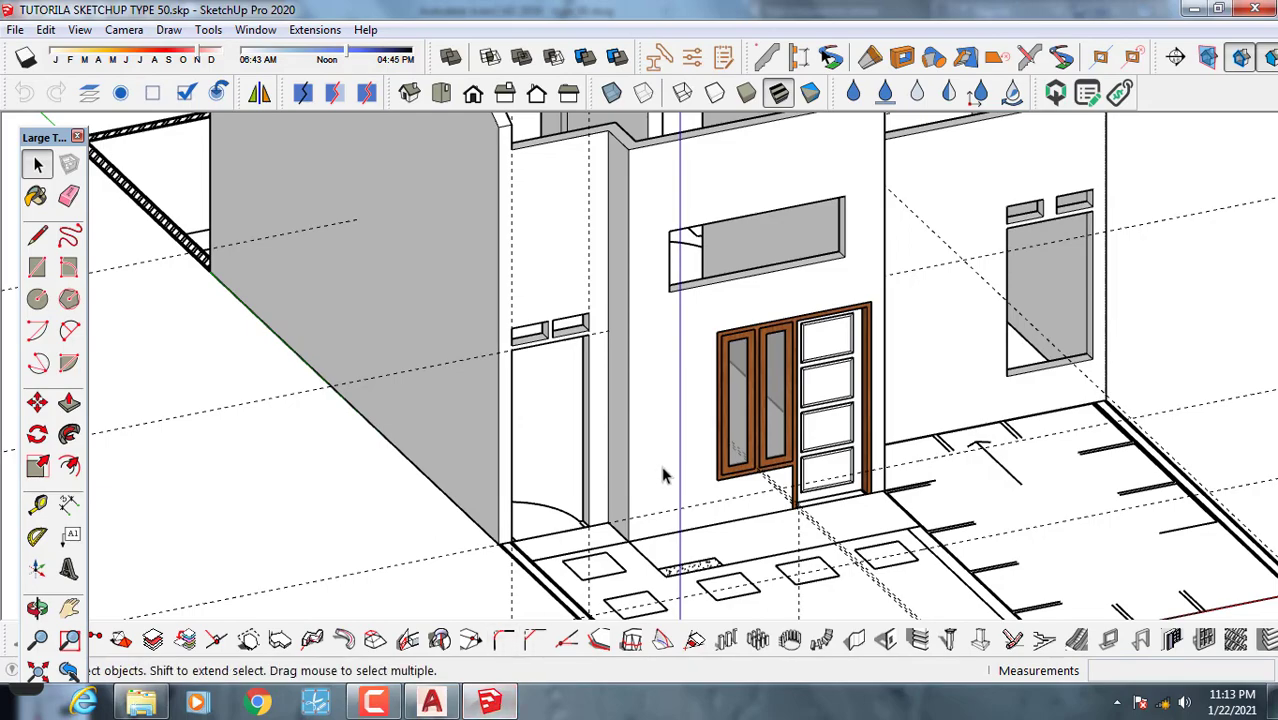
pyautogui.moveTo(662, 476); pyautogui.dragTo(731, 476, button='middle')
pyautogui.scroll(4, 542, 436)
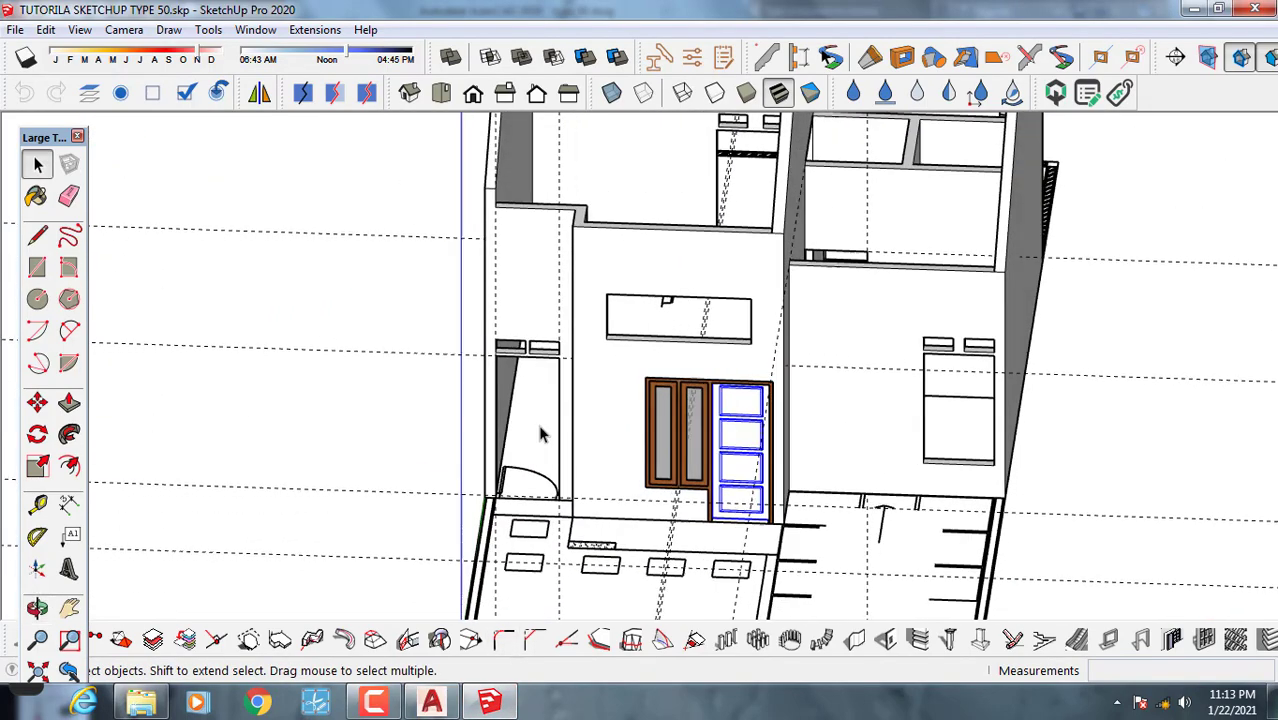
pyautogui.moveTo(522, 433); pyautogui.dragTo(671, 422, button='middle')
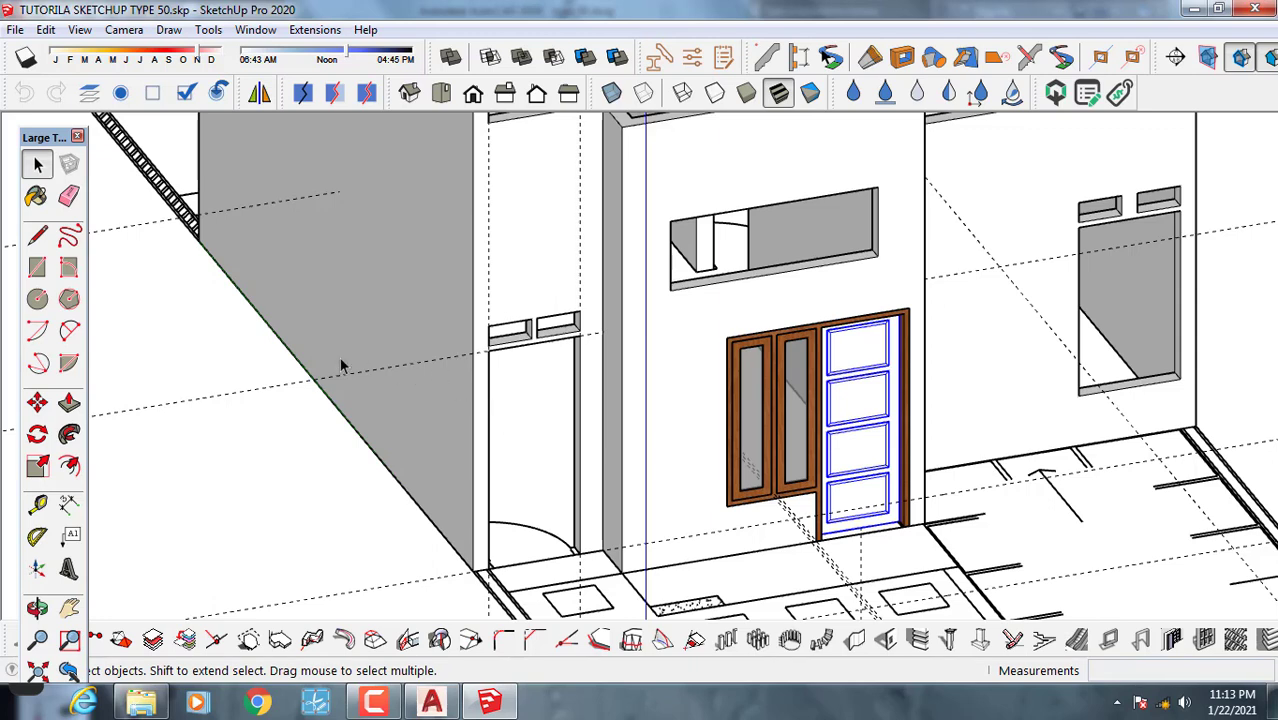
pyautogui.click(256, 30)
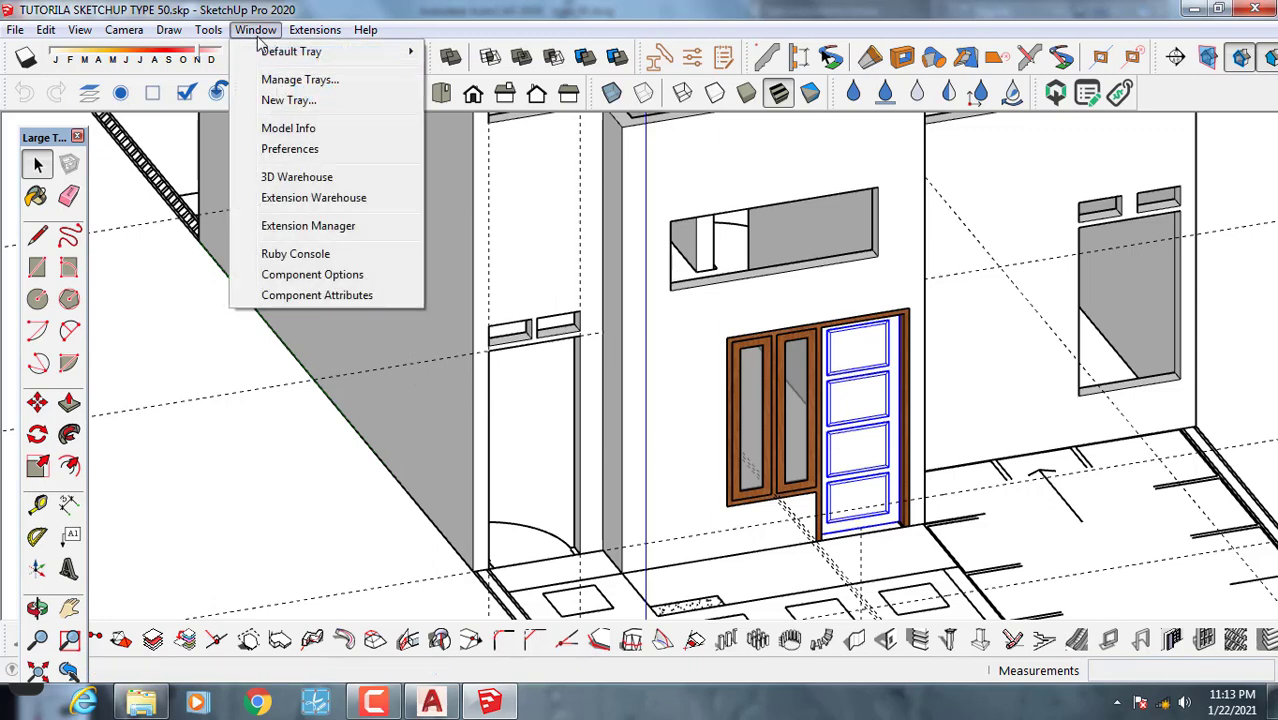
pyautogui.moveTo(287, 58)
pyautogui.click(476, 52)
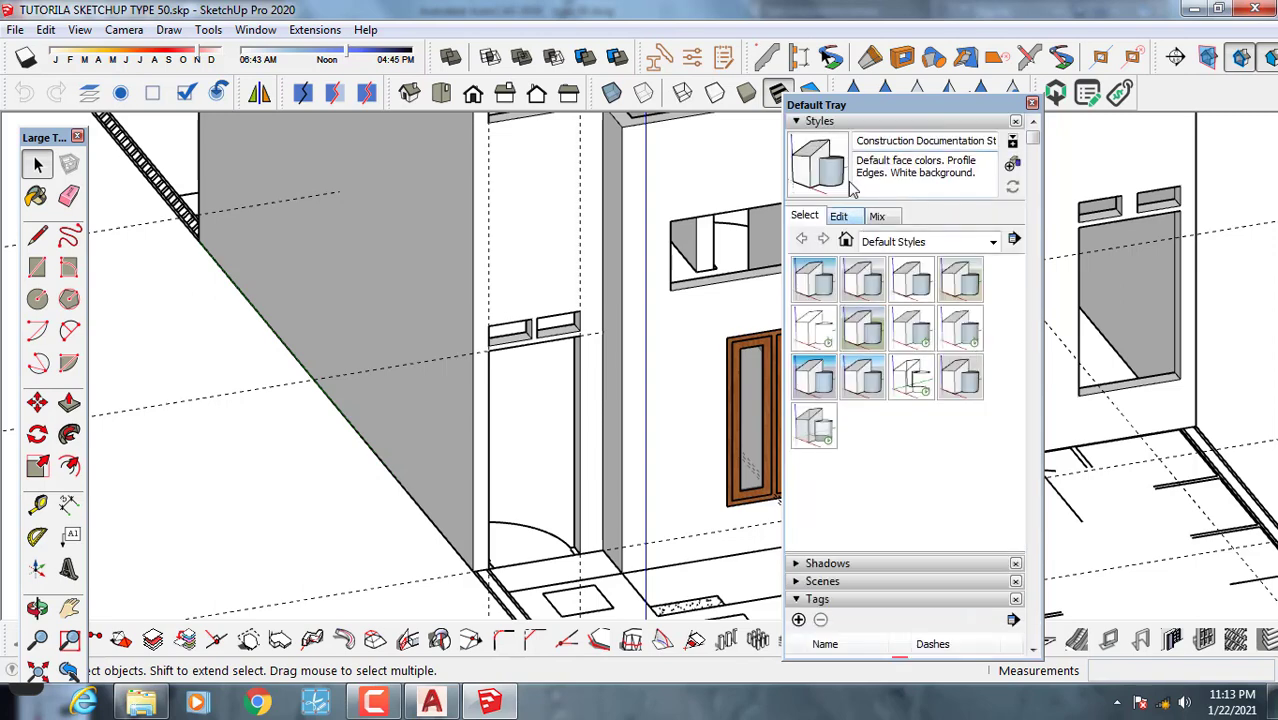
pyautogui.click(856, 122)
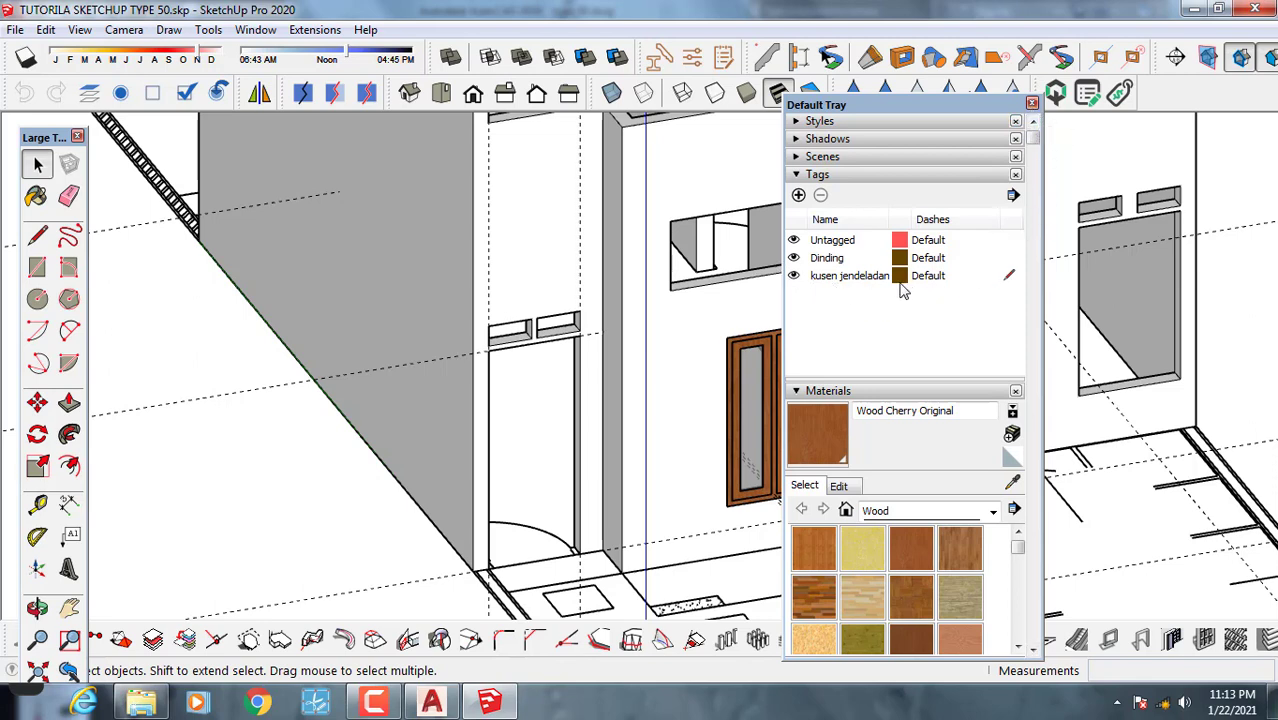
pyautogui.click(1032, 104)
# Set the camera to Perspective projection.
pyautogui.scroll(-1, 990, 262)
pyautogui.moveTo(737, 305); pyautogui.dragTo(688, 226, button='middle')
pyautogui.scroll(1, 625, 337)
pyautogui.moveTo(625, 337); pyautogui.dragTo(684, 350, button='middle')
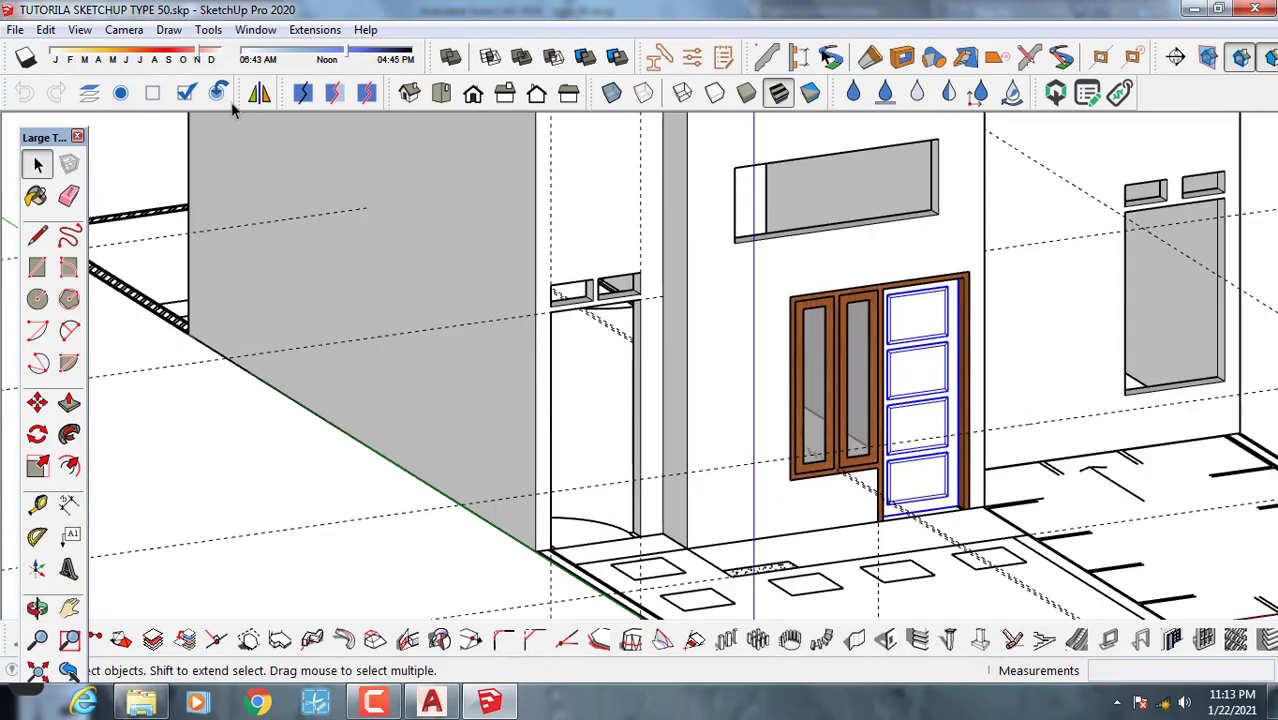
pyautogui.click(126, 30)
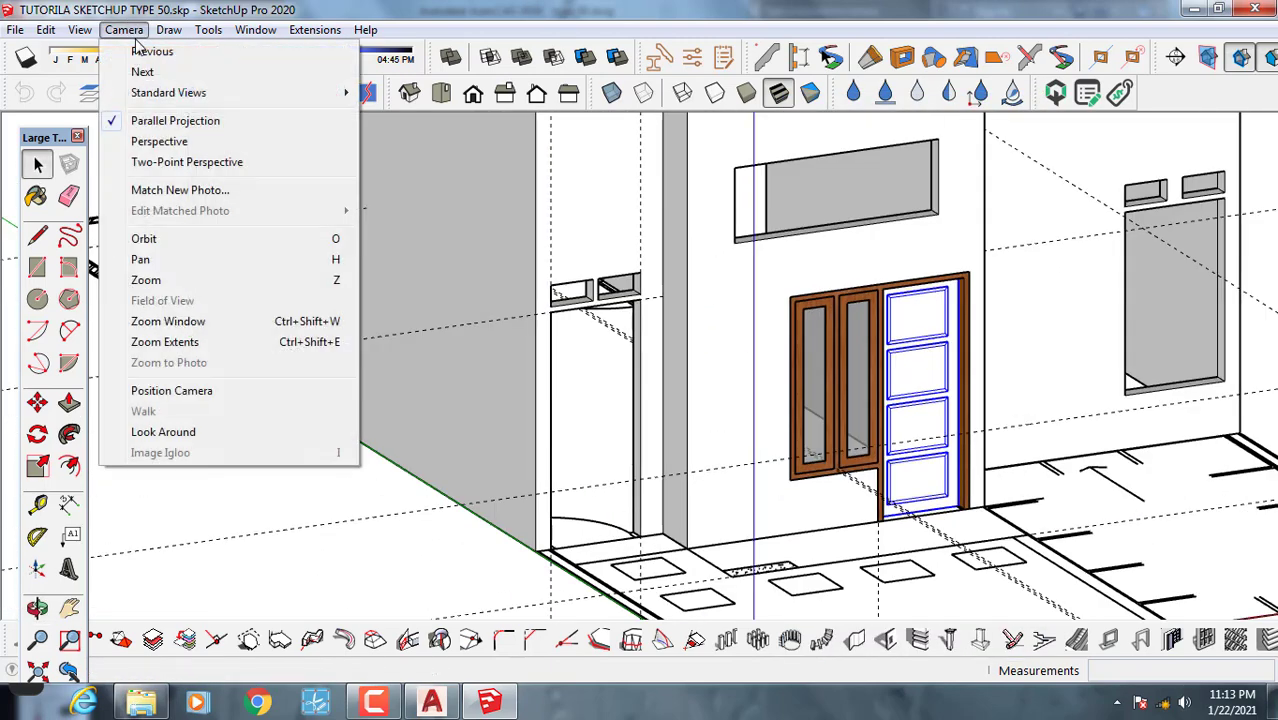
pyautogui.click(168, 143)
# Draw a rectangle 88 cm wide that fills the empty door opening at the narrow side wall, corner to corner.
pyautogui.scroll(10, 660, 350)
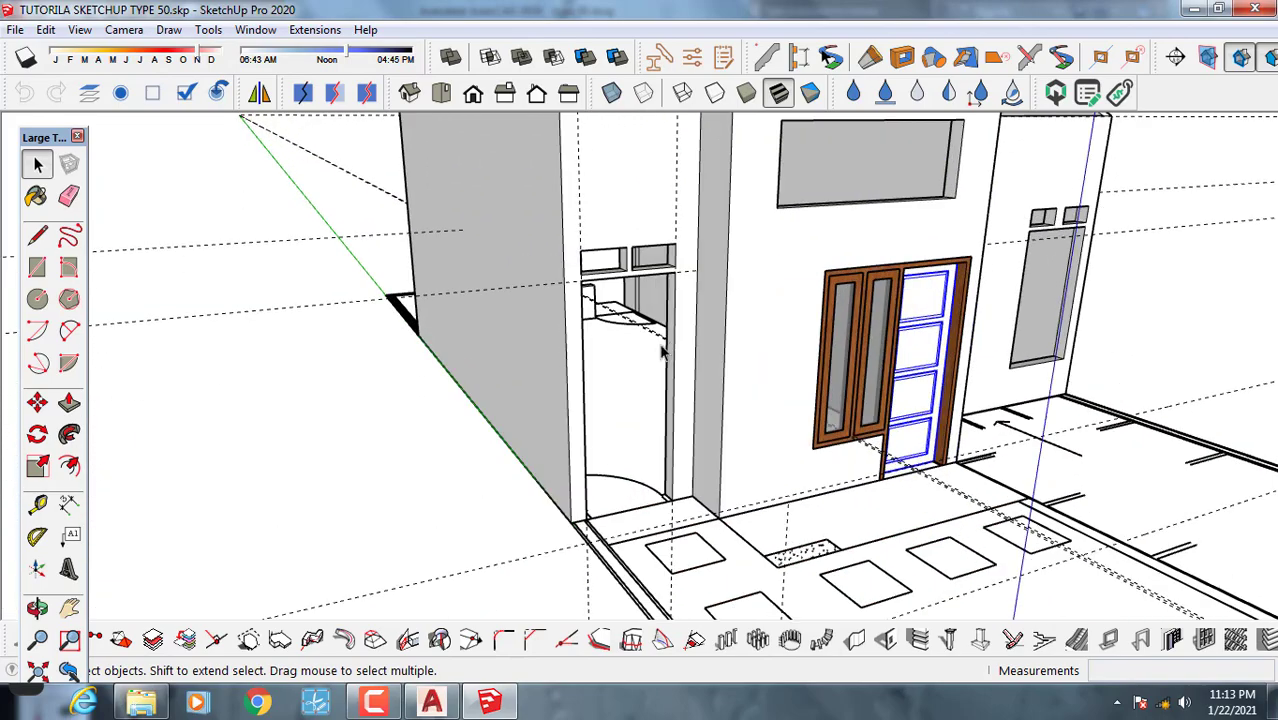
pyautogui.scroll(2, 664, 350)
pyautogui.moveTo(671, 349); pyautogui.dragTo(619, 352, button='middle')
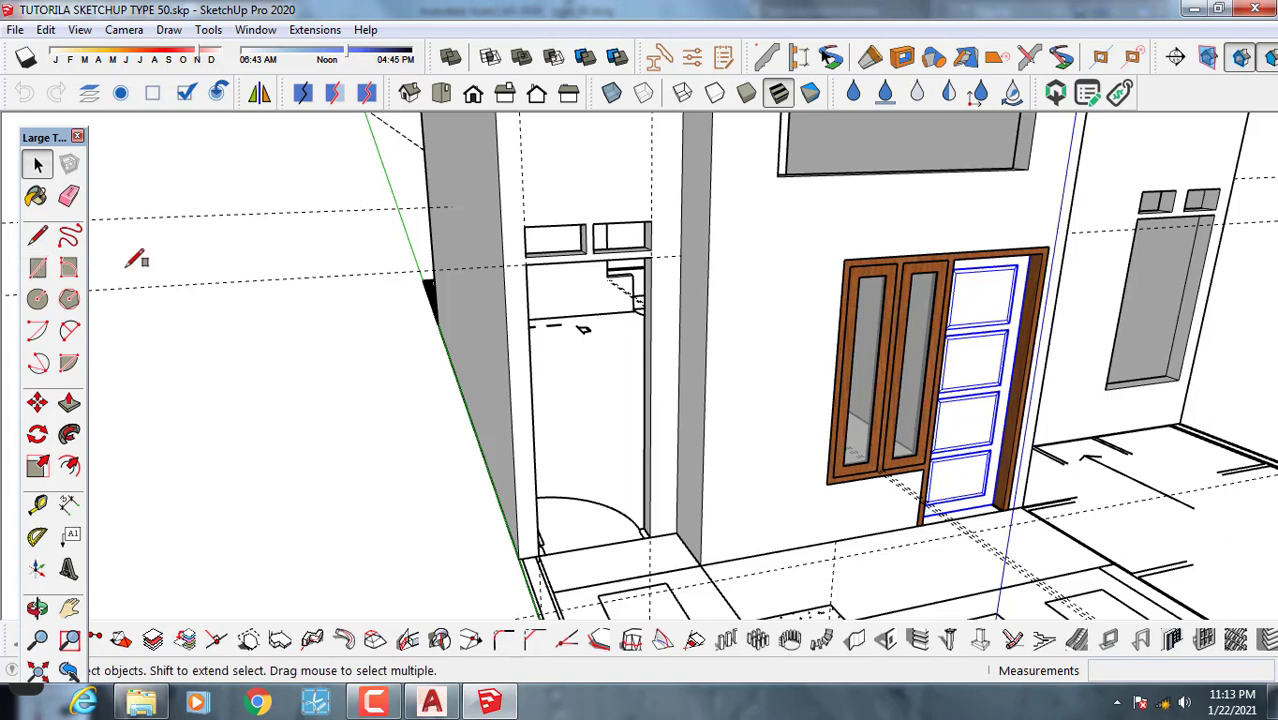
pyautogui.scroll(3, 645, 530)
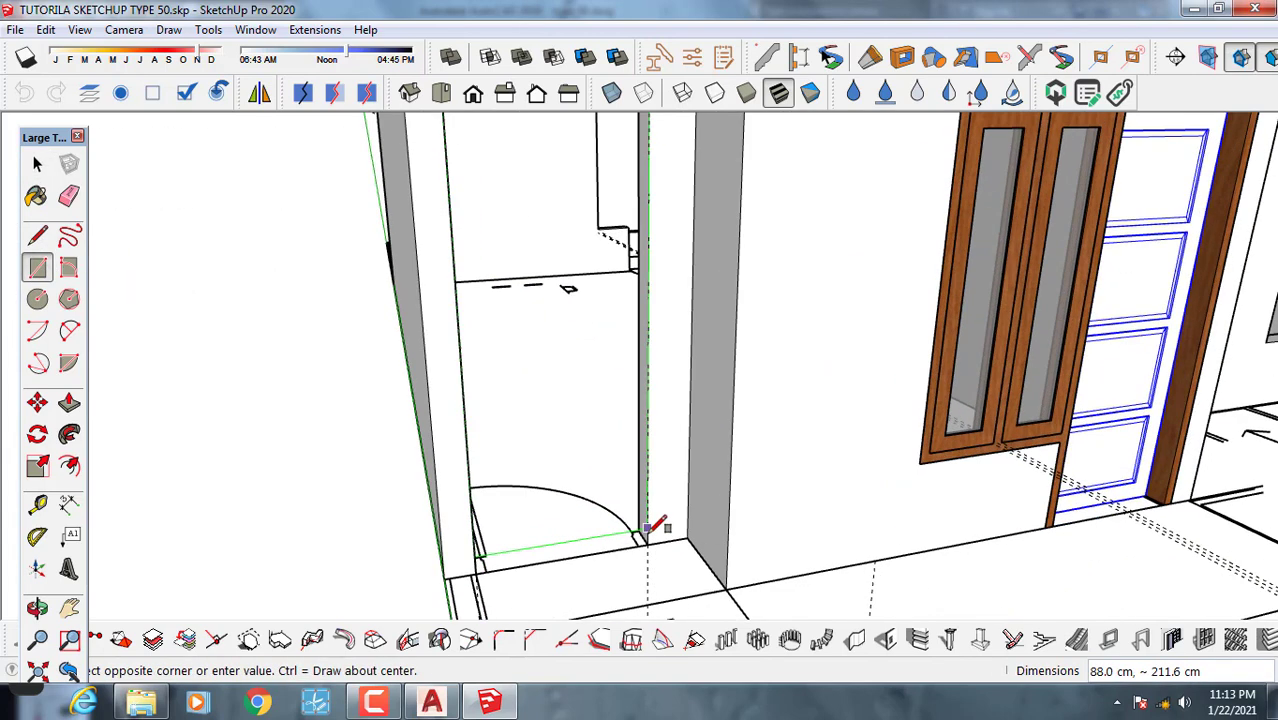
pyautogui.click(648, 541)
pyautogui.scroll(-2, 648, 538)
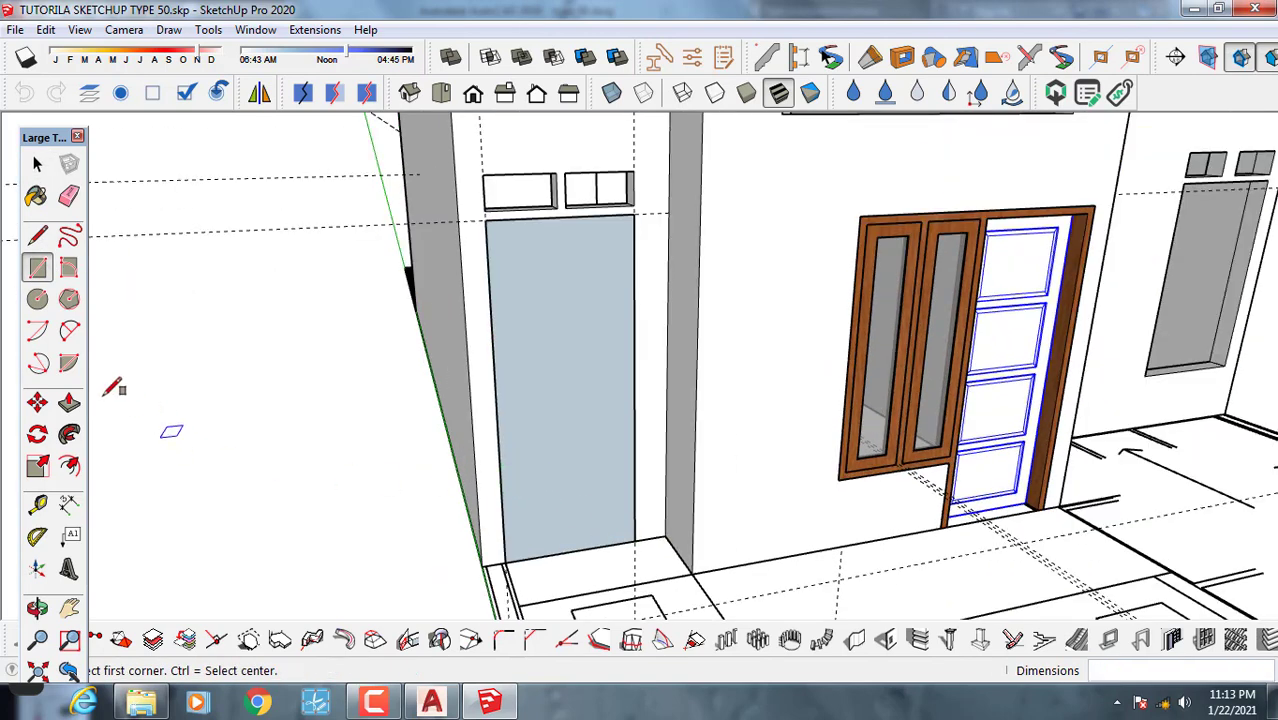
# Offset the outline of the new door-opening face inward by 5 cm.
pyautogui.click(72, 467)
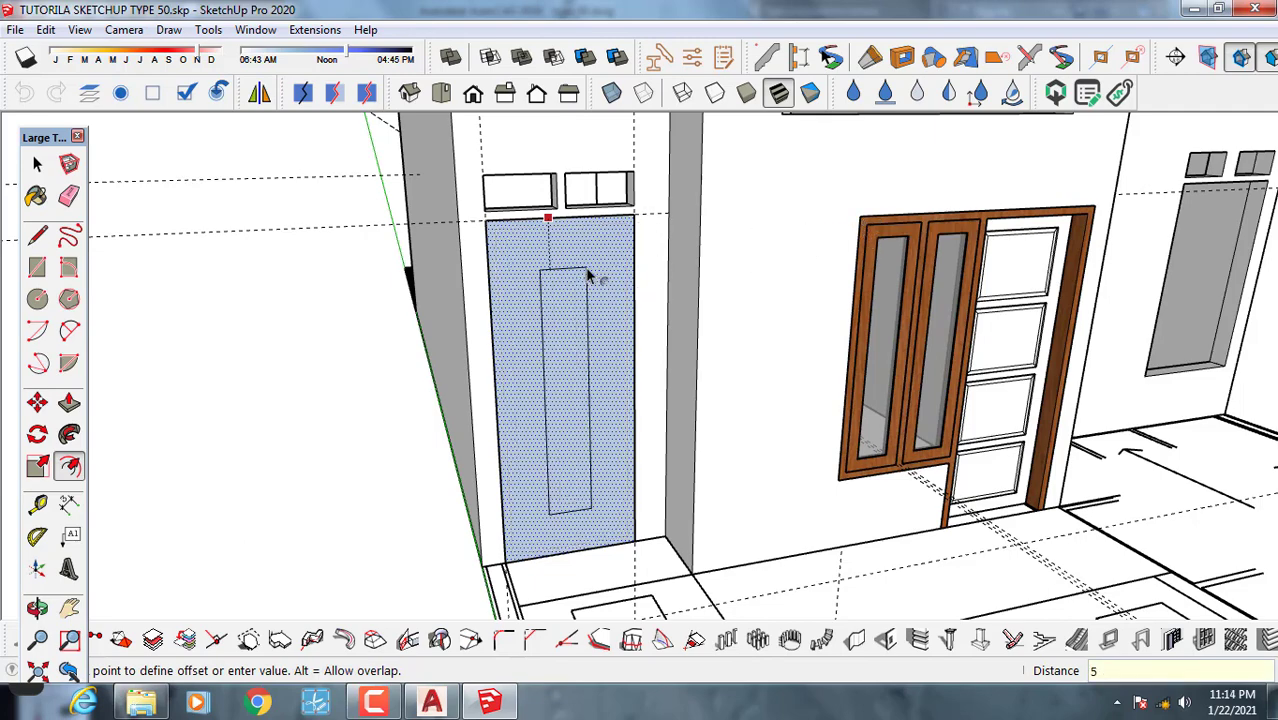
pyautogui.press('Return')
pyautogui.press('space')
# Move the inner outline's bottom edge down onto the bottom edge of the door opening, leaving a three-sided frame profile.
pyautogui.scroll(4, 560, 560)
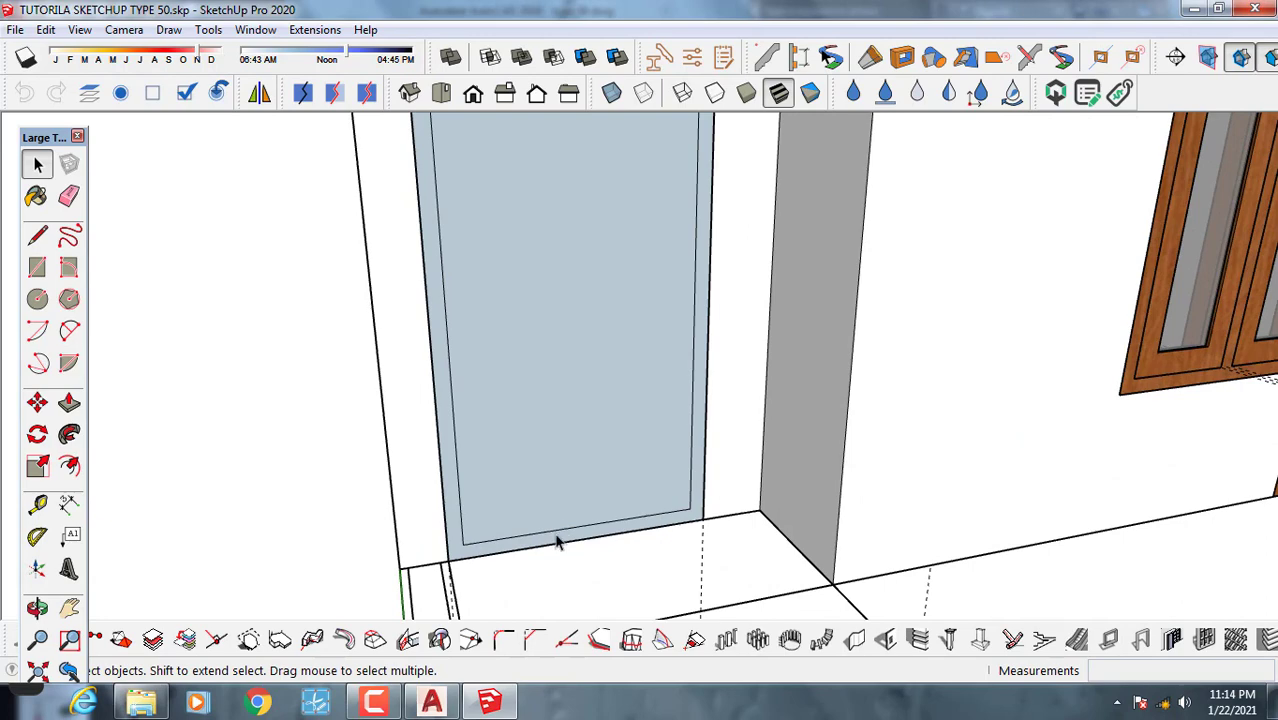
pyautogui.click(566, 531)
pyautogui.click(573, 533)
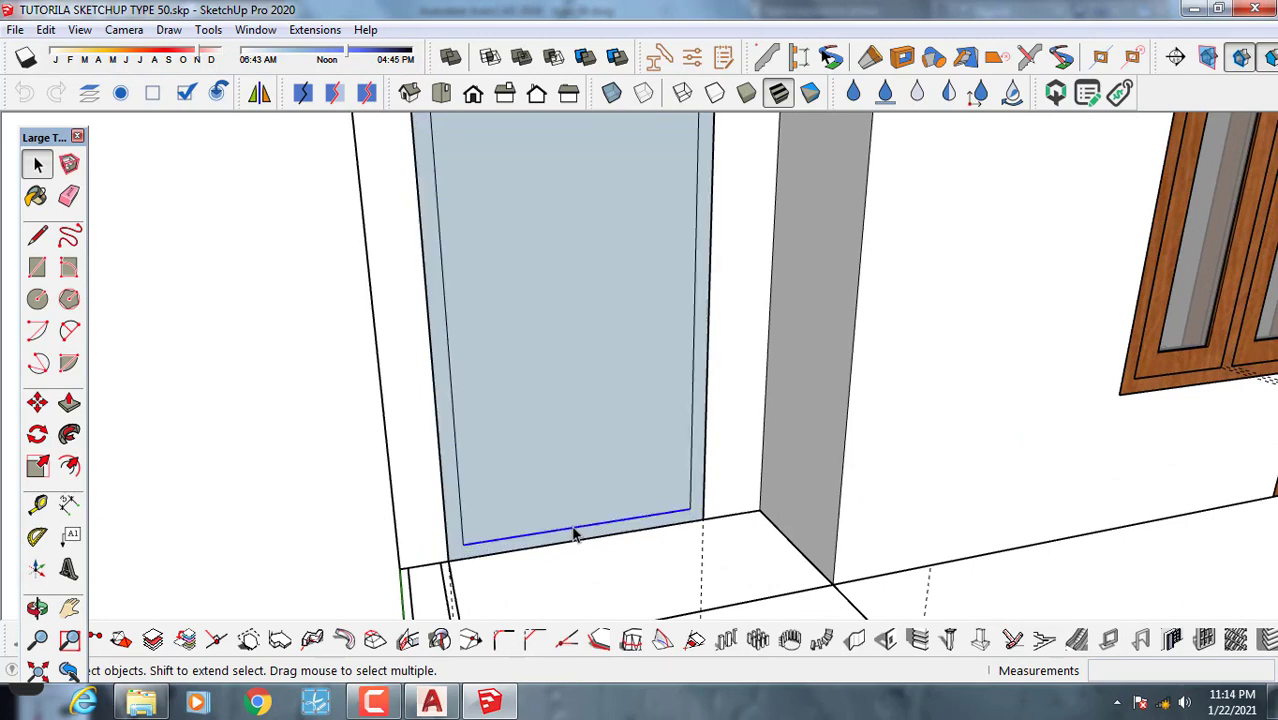
pyautogui.press('m')
pyautogui.click(579, 527)
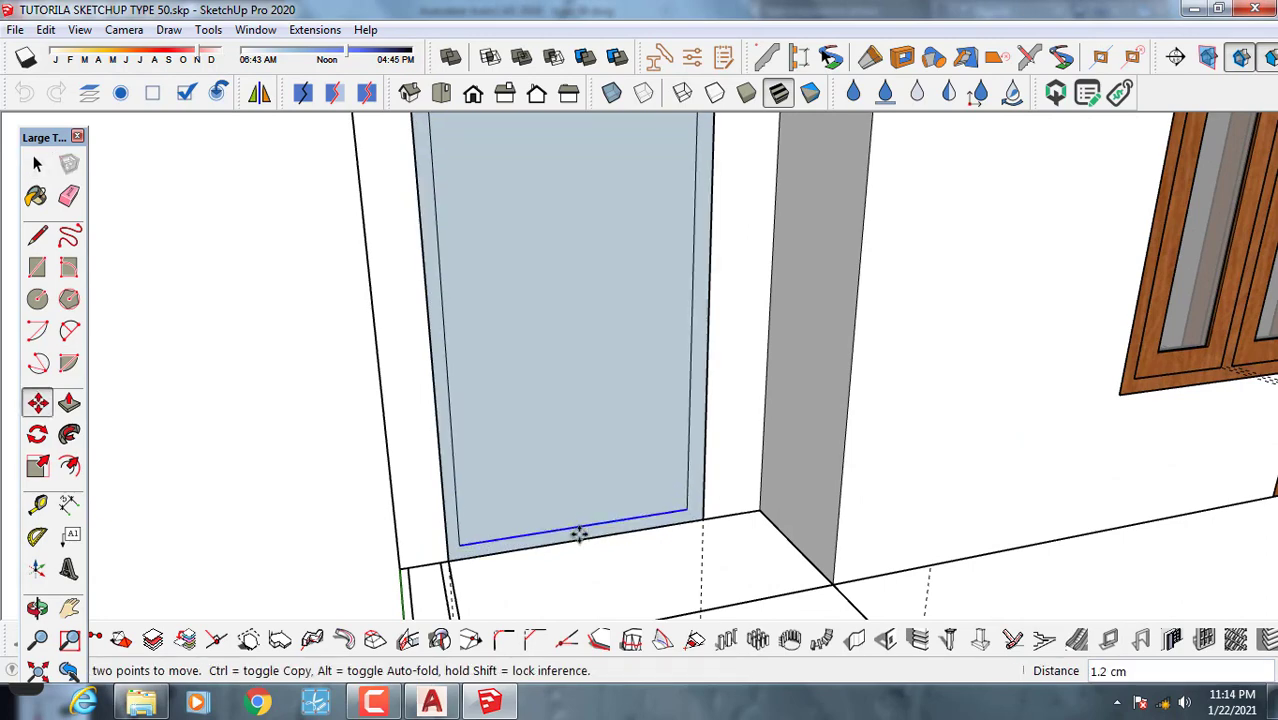
pyautogui.scroll(-2, 580, 535)
pyautogui.press('space')
pyautogui.scroll(-2, 585, 482)
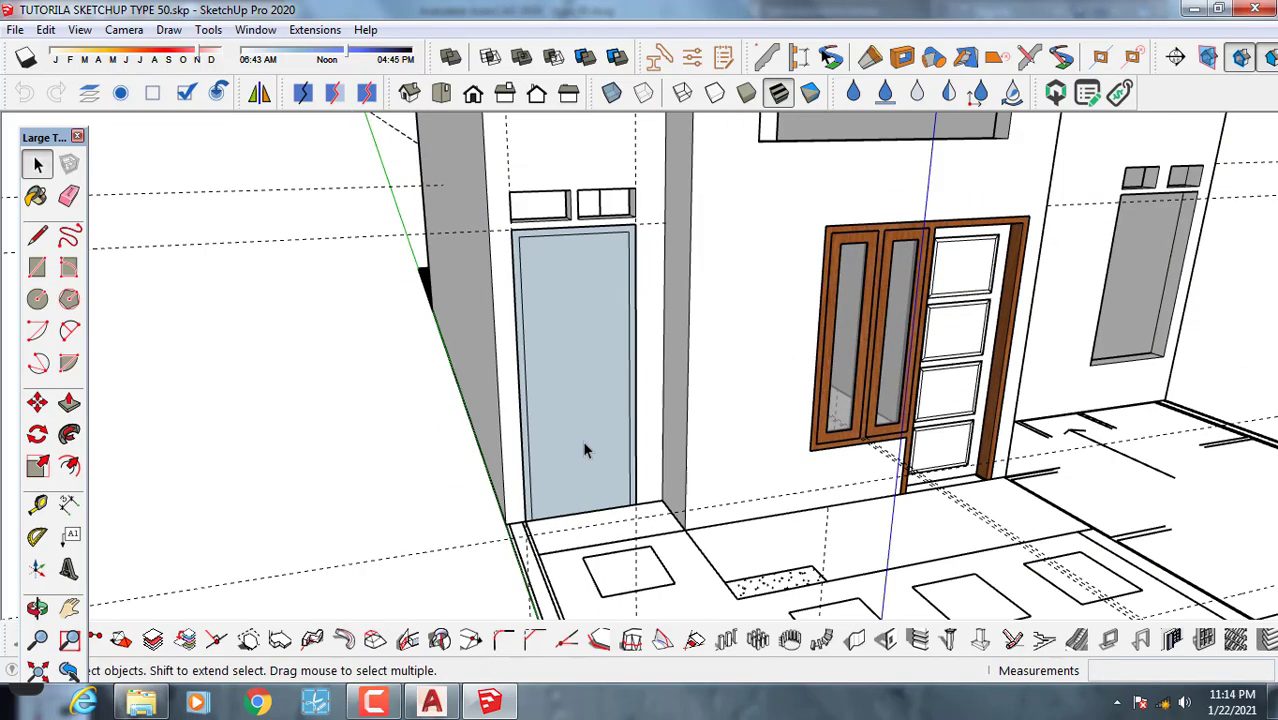
# Delete the inner face of the side-door opening and extrude the three-sided frame profile 15 cm into the wall.
pyautogui.click(585, 447)
pyautogui.press('Delete')
pyautogui.moveTo(590, 485); pyautogui.dragTo(733, 536, button='middle')
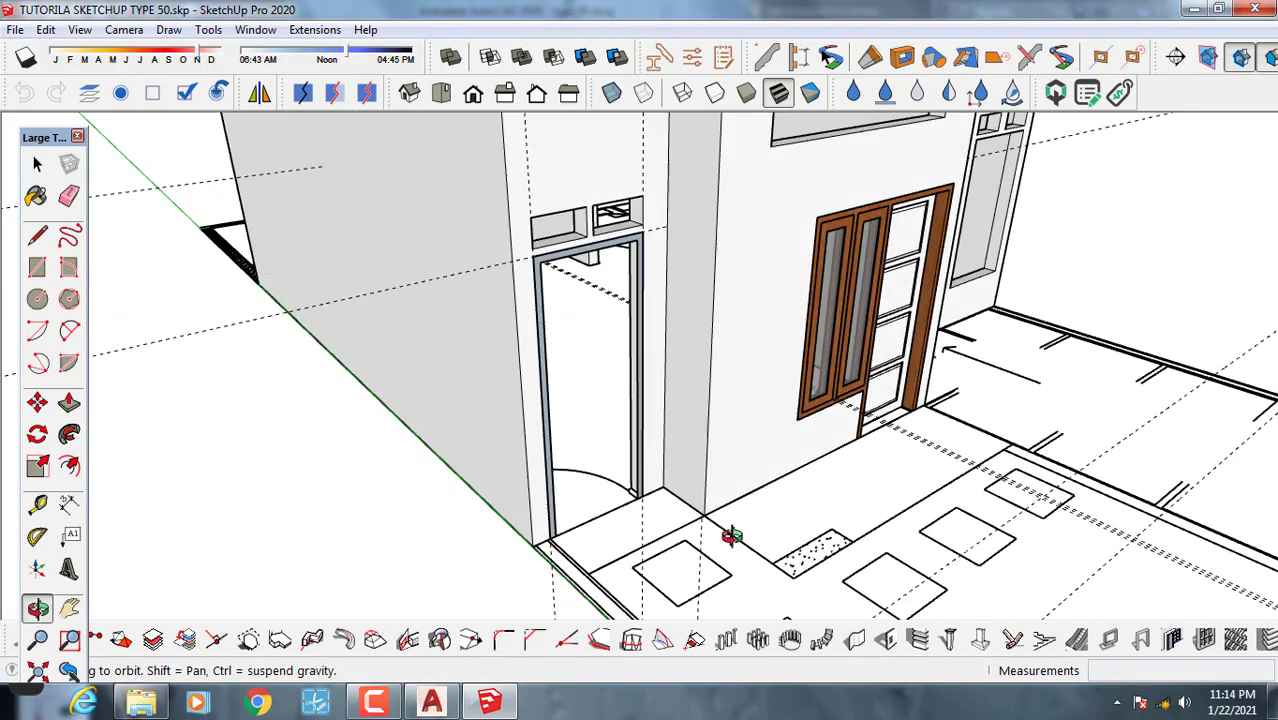
pyautogui.scroll(4, 650, 491)
pyautogui.scroll(2, 616, 487)
pyautogui.press('p')
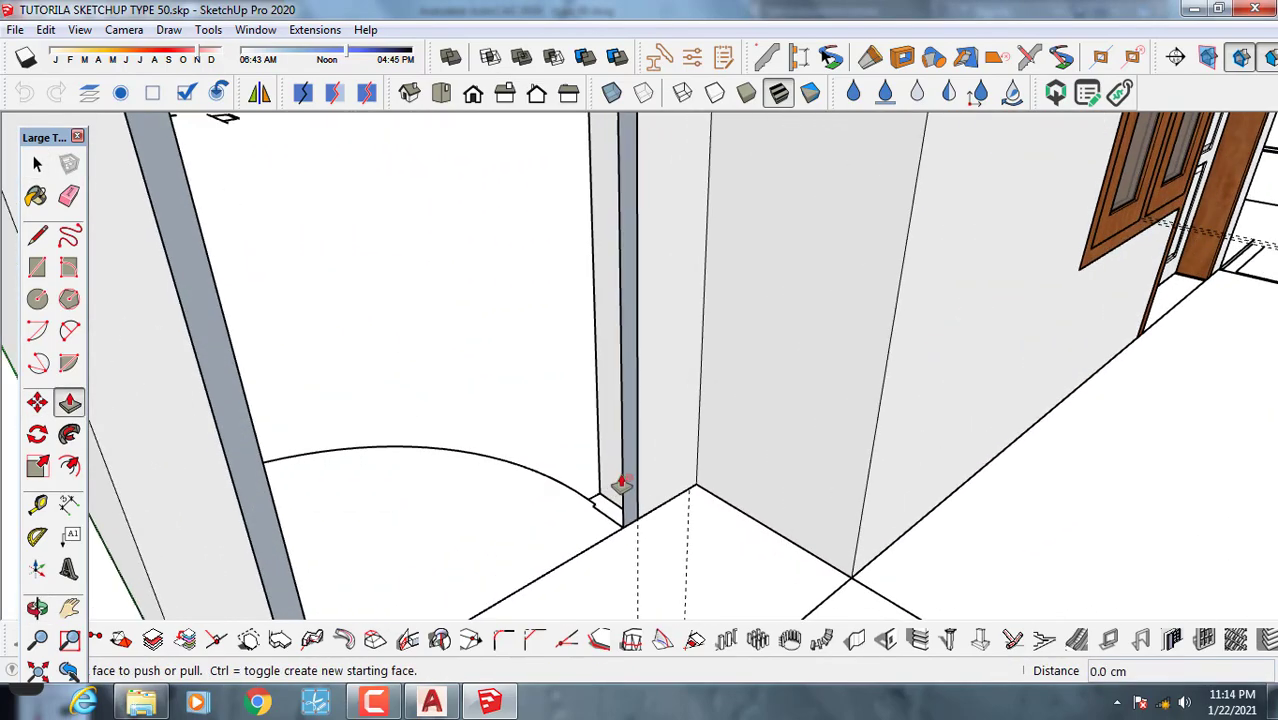
pyautogui.click(620, 477)
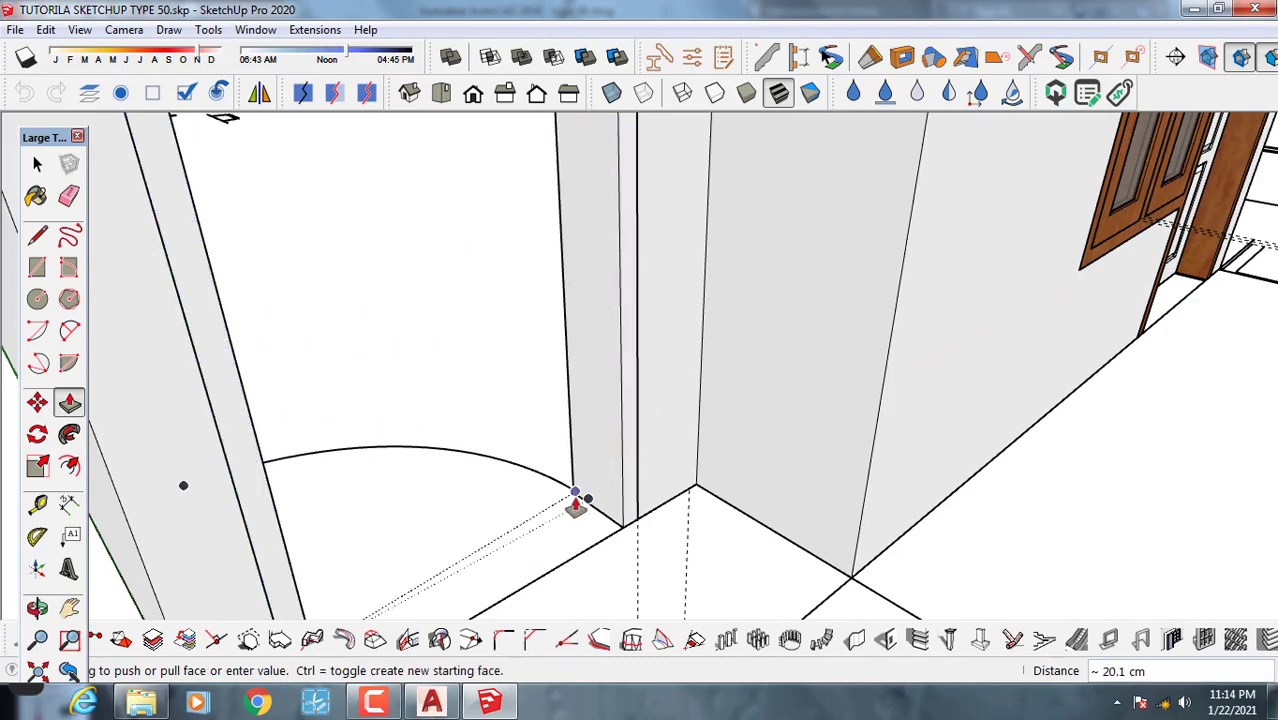
pyautogui.write('15.6')
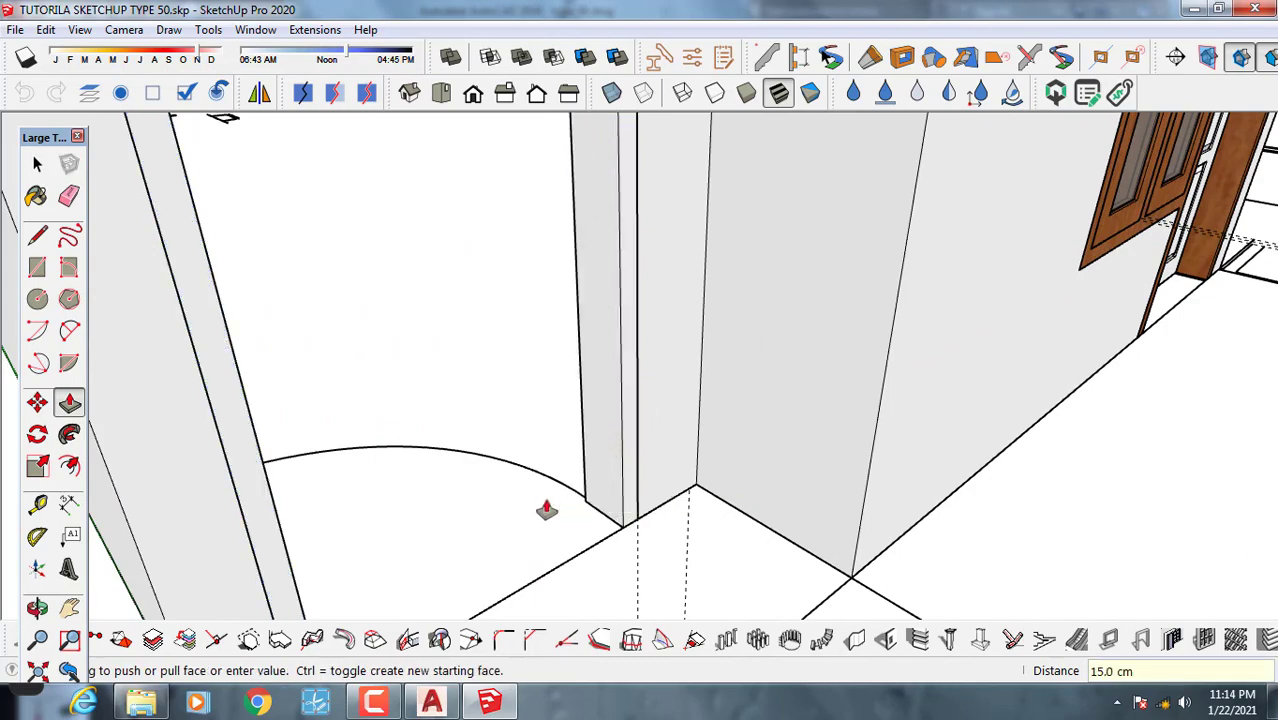
pyautogui.press('Return')
pyautogui.scroll(-5, 565, 491)
pyautogui.moveTo(568, 491); pyautogui.dragTo(399, 456, button='middle')
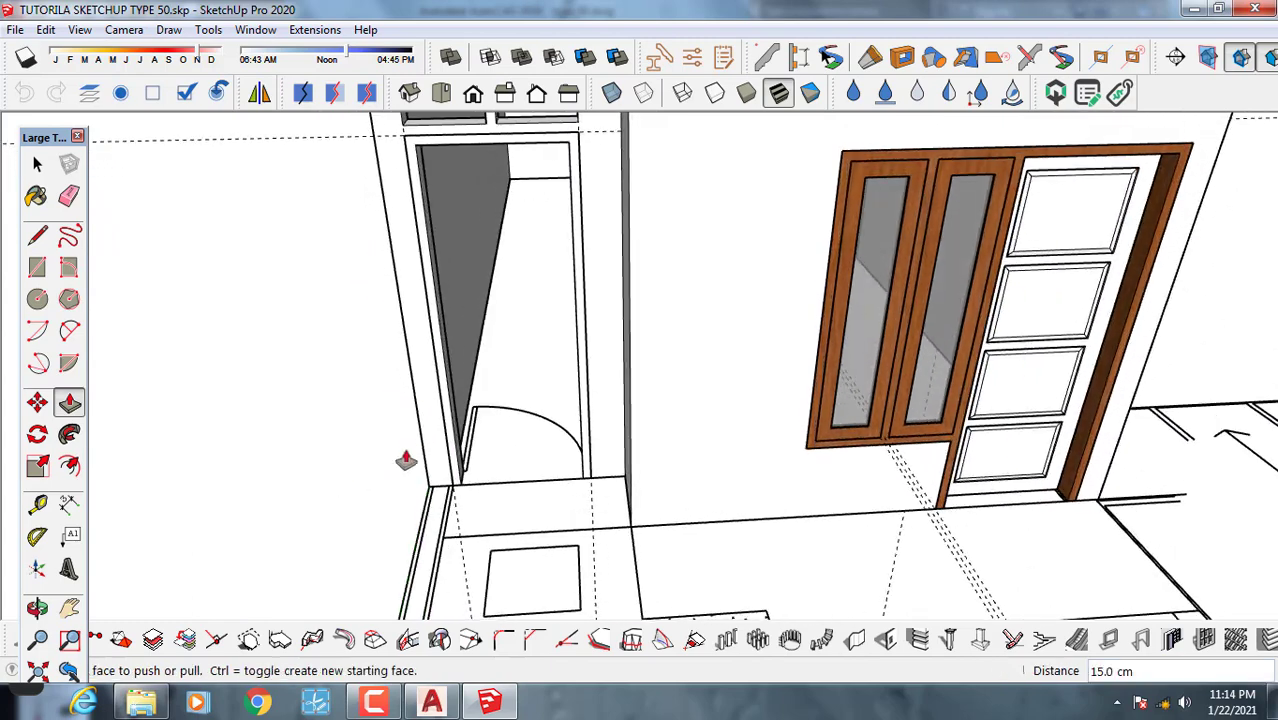
# Select the whole extruded door frame, switch to the AutoCAD drawing and look up the side door's code in the RENC. KUSEN plan.
pyautogui.press('space')
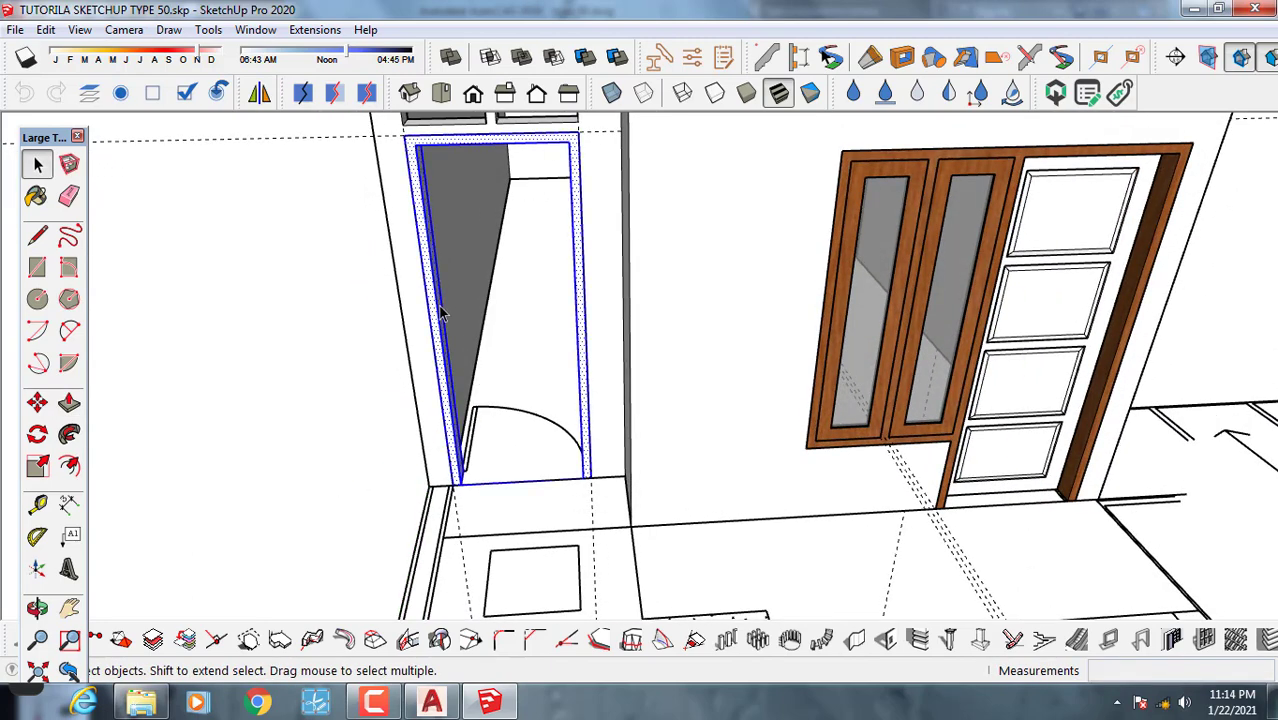
pyautogui.rightClick(443, 314)
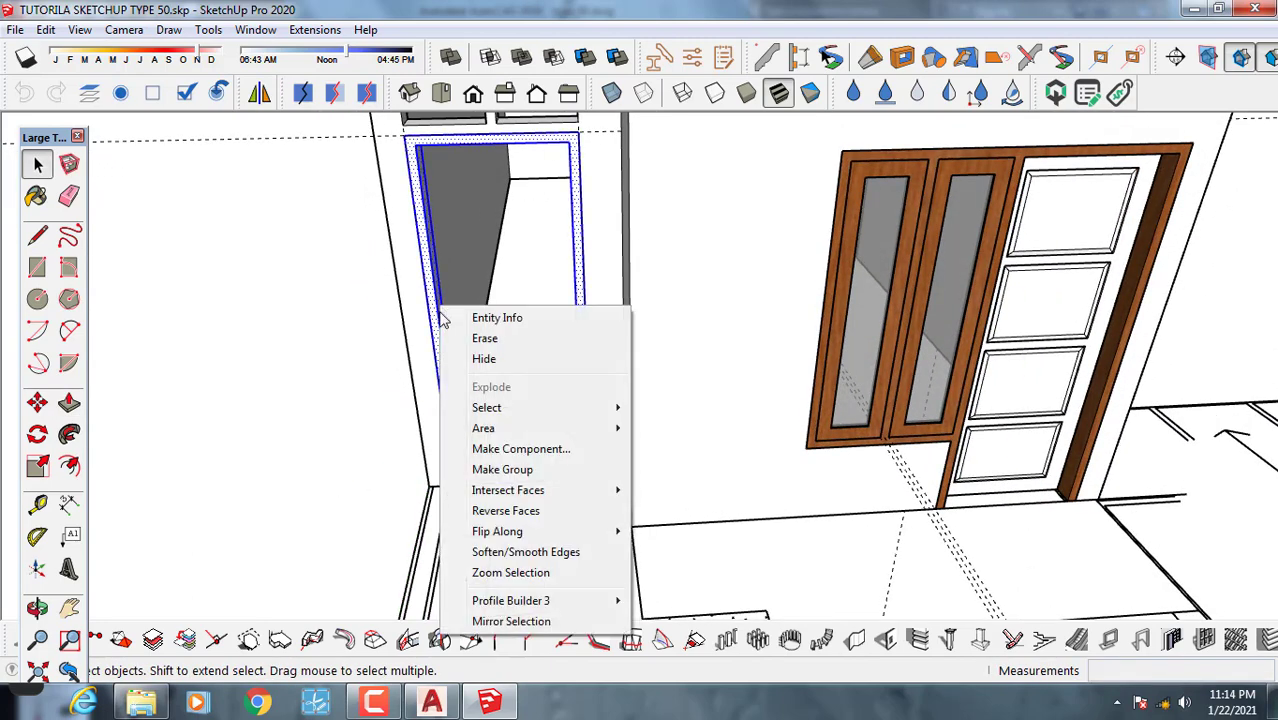
pyautogui.click(432, 704)
pyautogui.scroll(-10, 776, 370)
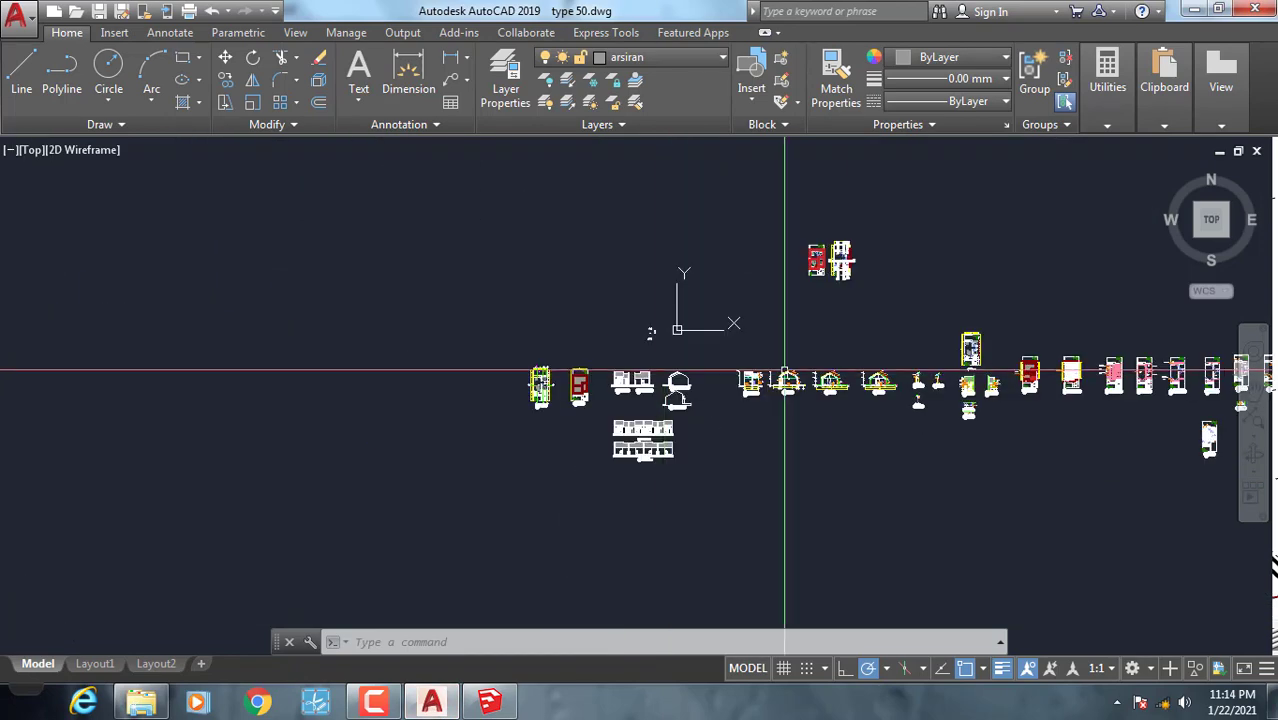
pyautogui.scroll(6, 1011, 398)
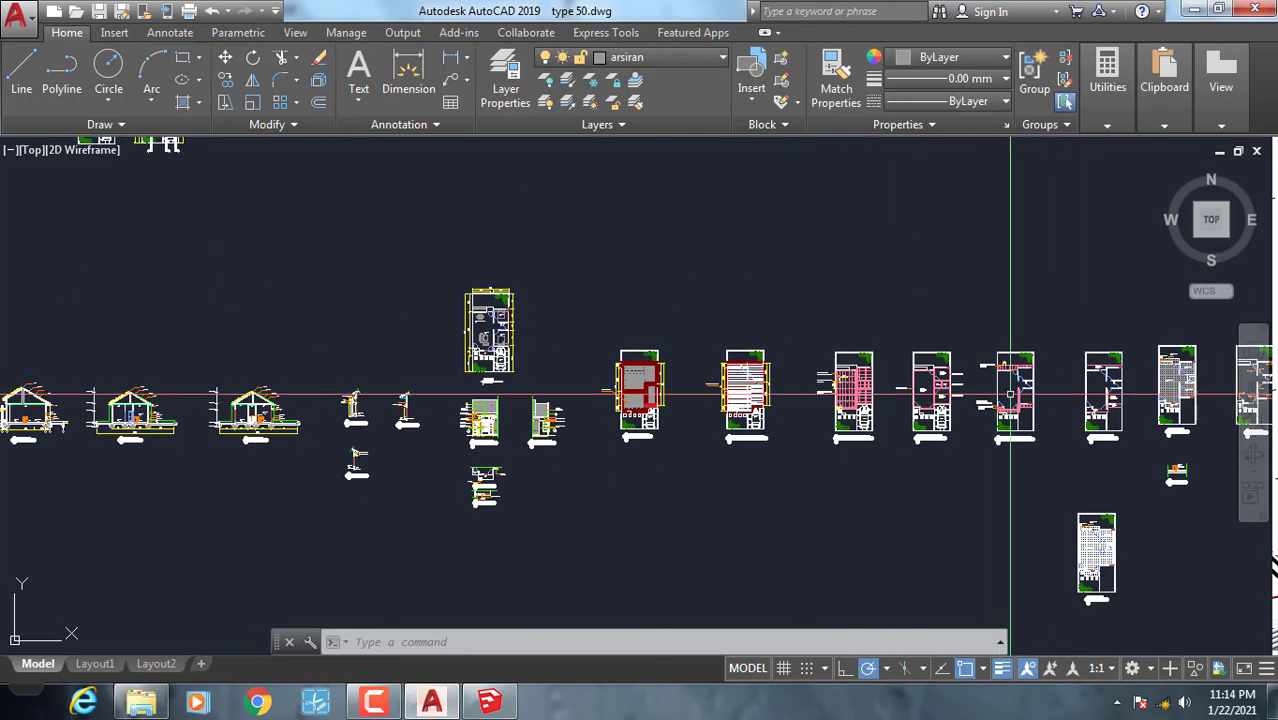
pyautogui.moveTo(1054, 424); pyautogui.dragTo(522, 419, button='middle')
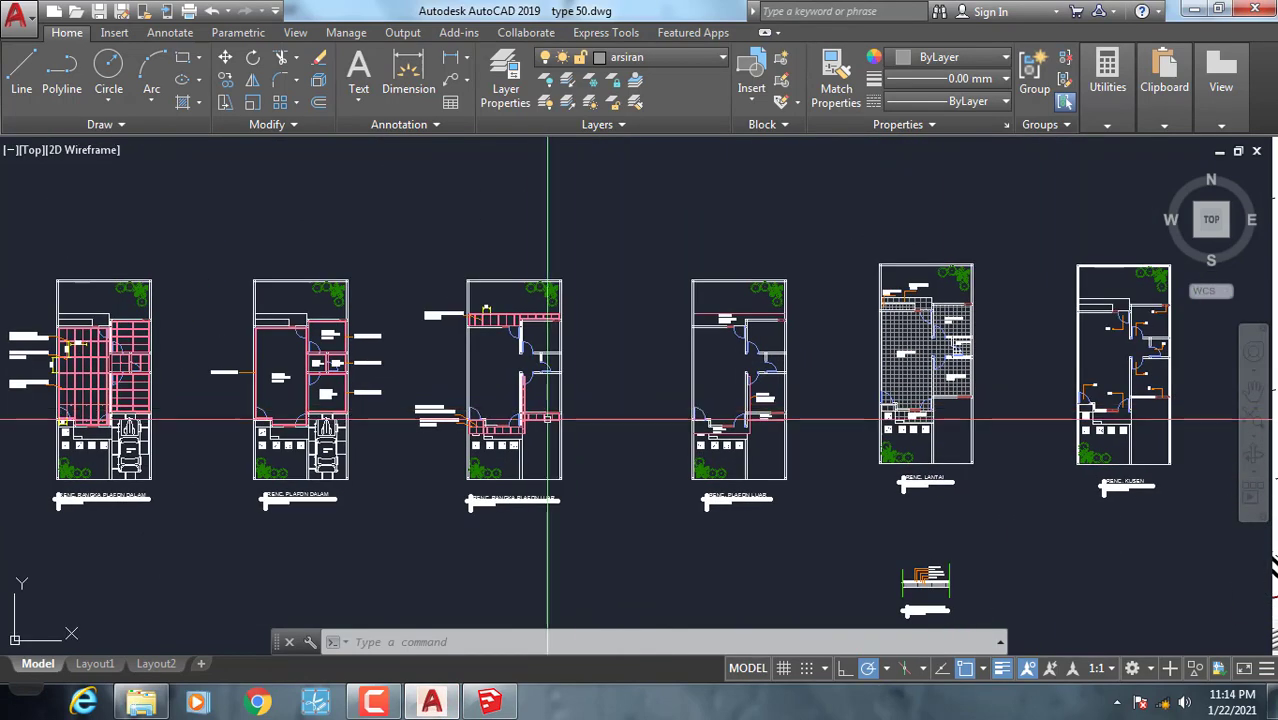
pyautogui.scroll(4, 550, 419)
pyautogui.moveTo(963, 428); pyautogui.dragTo(311, 423, button='middle')
pyautogui.scroll(2, 311, 423)
pyautogui.scroll(-4, 390, 423)
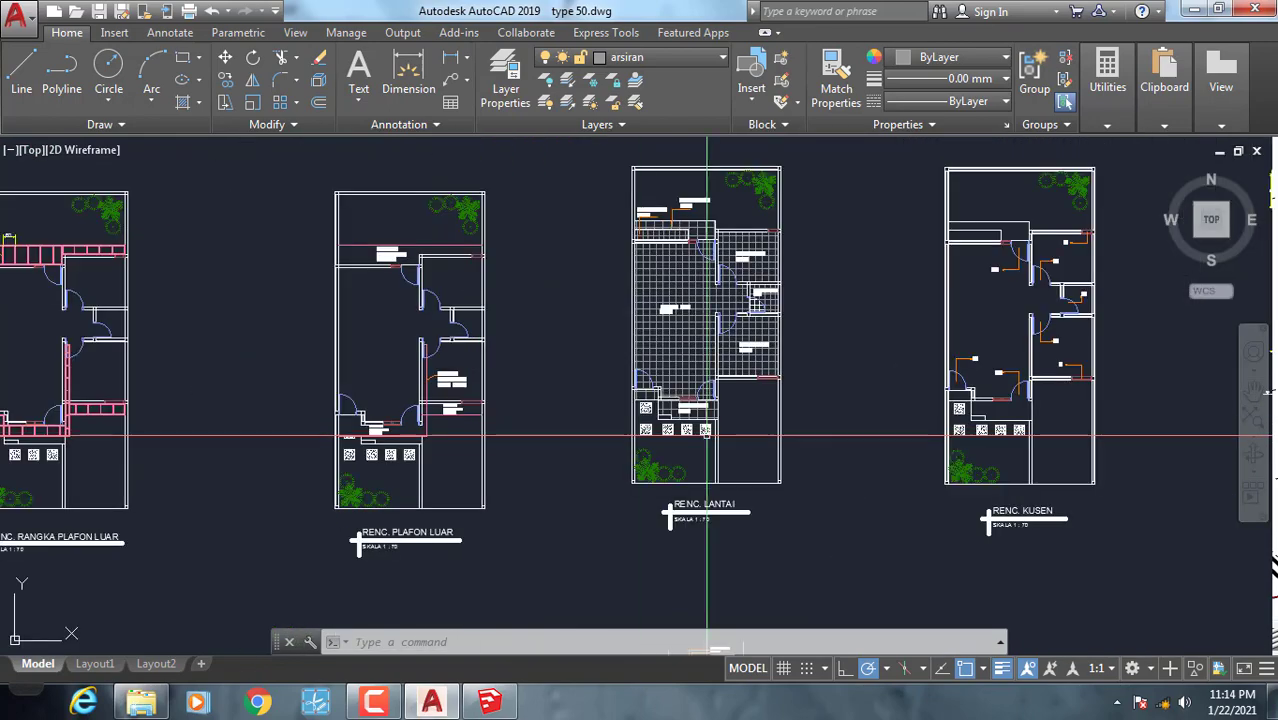
pyautogui.scroll(-2, 735, 436)
pyautogui.scroll(5, 835, 410)
pyautogui.scroll(2, 923, 410)
pyautogui.moveTo(1021, 304)
pyautogui.mouseDown(button='middle')
pyautogui.moveTo(888, 389)
pyautogui.moveTo(630, 494)
pyautogui.mouseUp(button='middle')
pyautogui.scroll(-3, 630, 494)
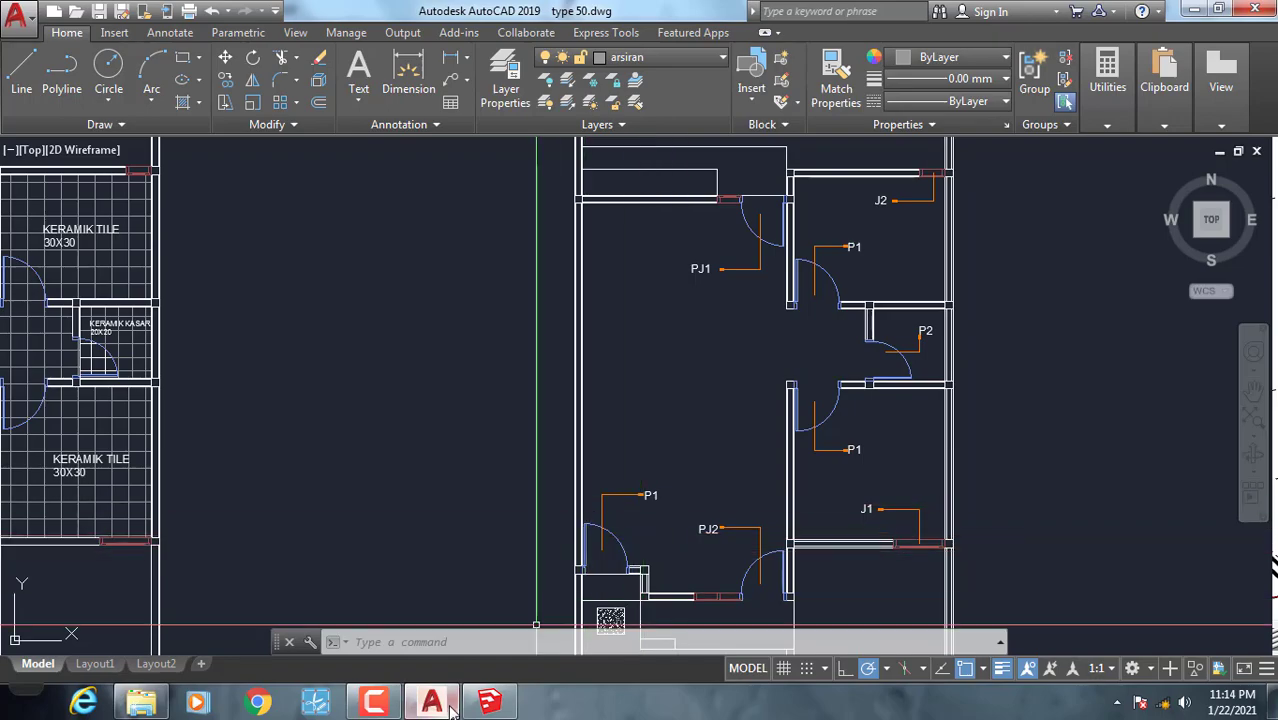
# Switch back to SketchUp and make the selected side-door frame a component named "kusen p1".
pyautogui.click(488, 704)
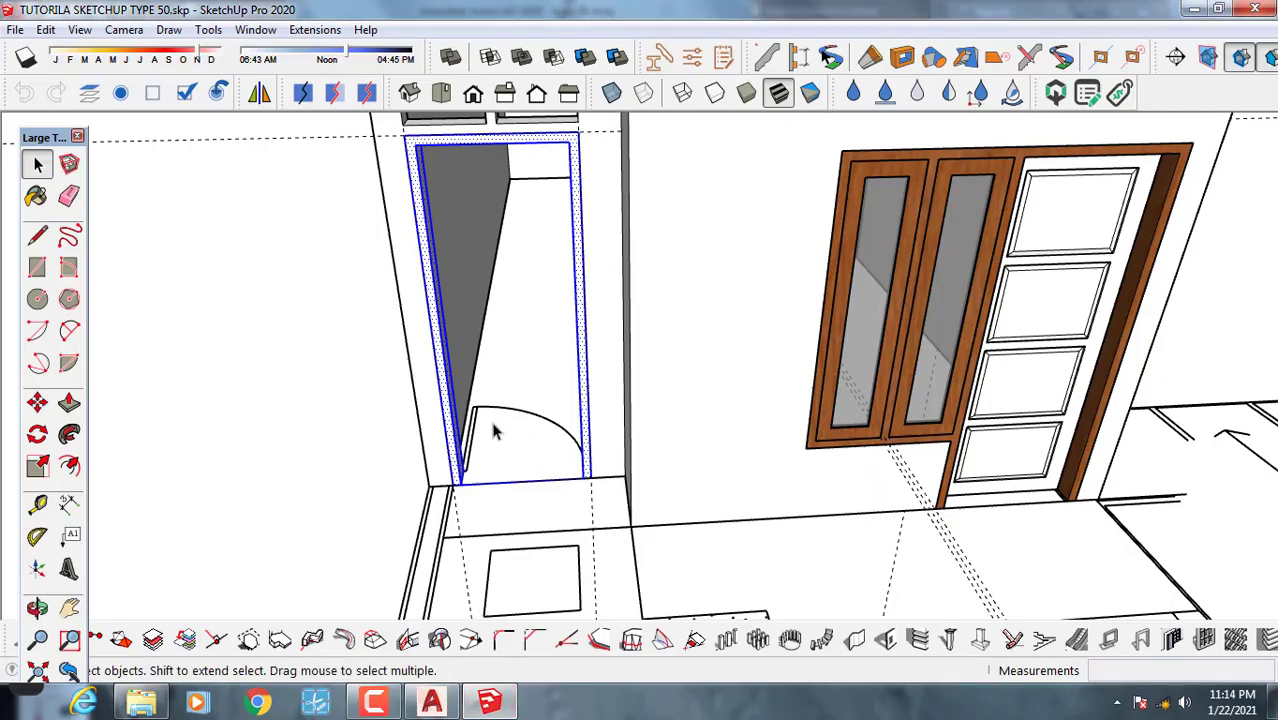
pyautogui.rightClick(575, 177)
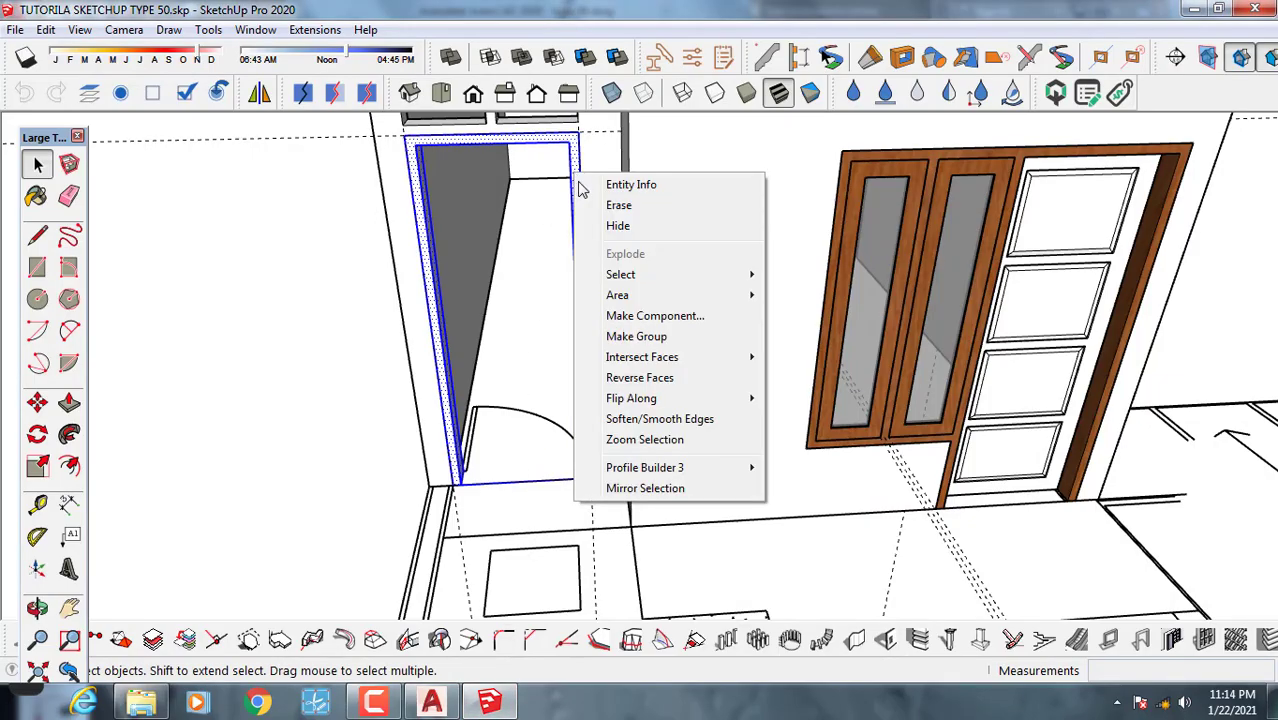
pyautogui.click(662, 320)
pyautogui.write('kusen p1')
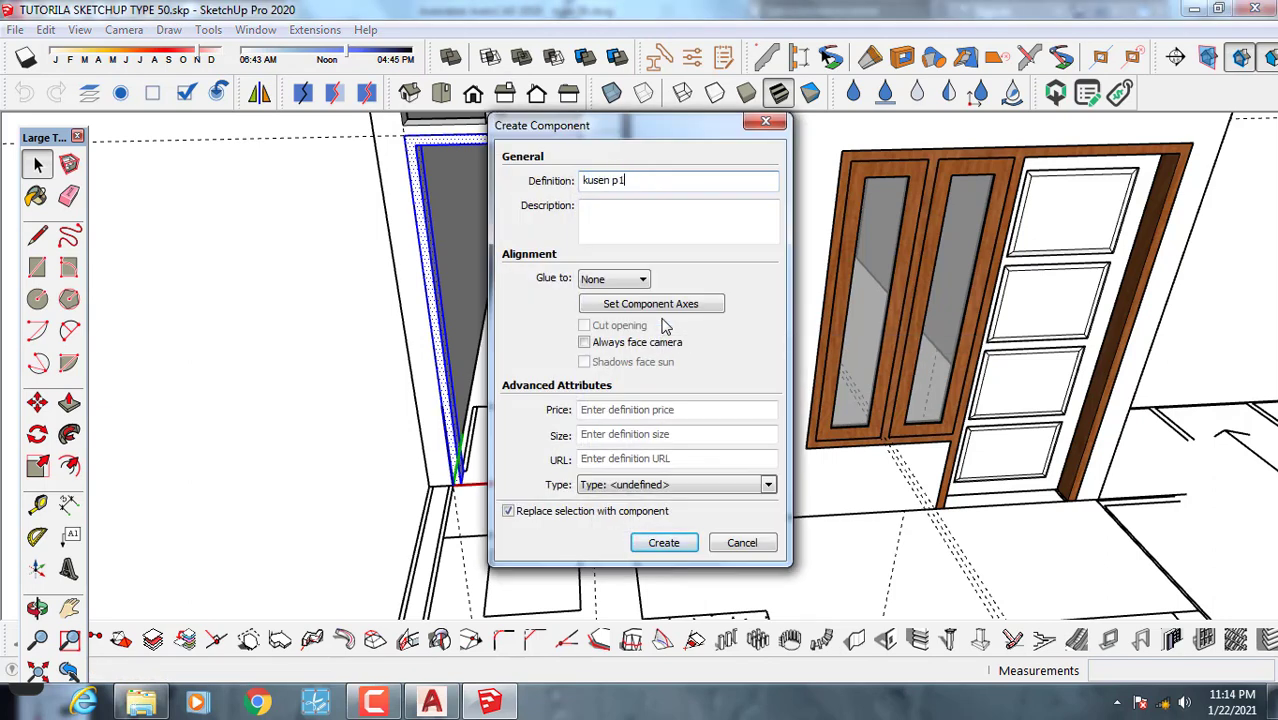
pyautogui.click(662, 543)
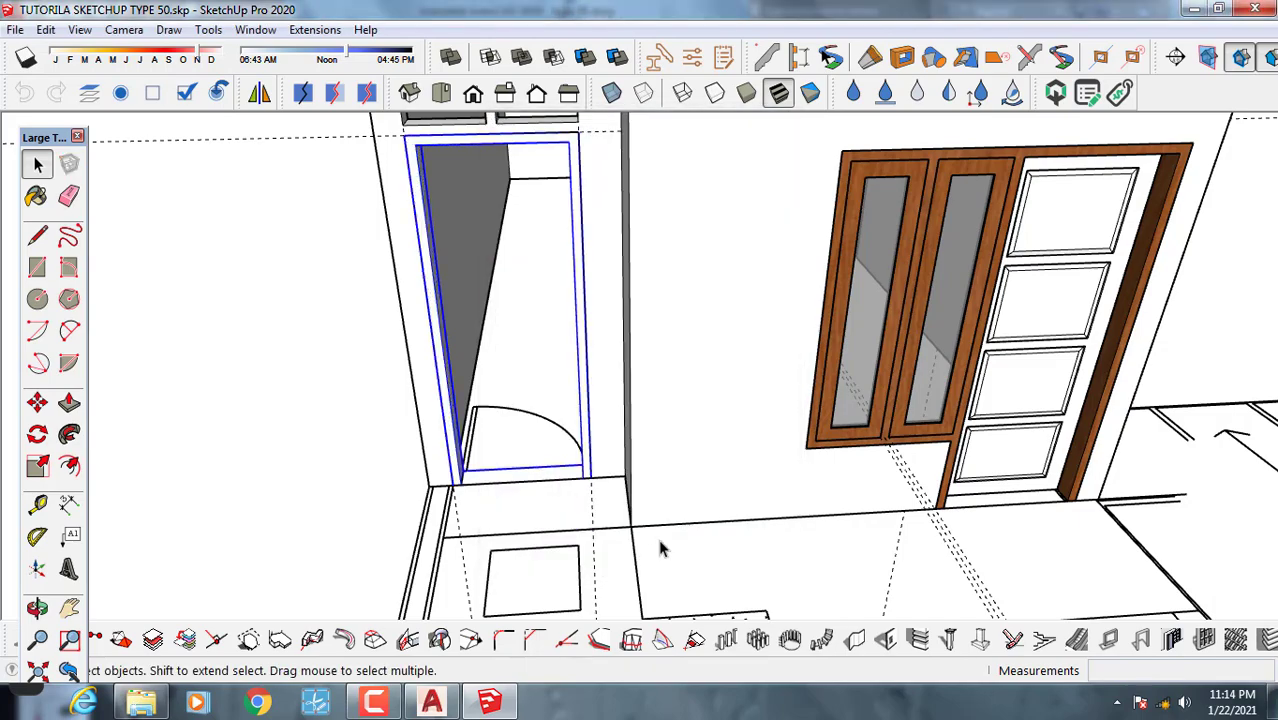
# Copy the main entrance's four-panel door leaf, from its bottom corner to the matching inner corner of the side-door frame.
pyautogui.scroll(-3, 662, 542)
pyautogui.moveTo(511, 522); pyautogui.dragTo(665, 456, button='middle')
pyautogui.click(876, 420)
pyautogui.press('m')
pyautogui.scroll(2, 502, 371)
pyautogui.scroll(2, 365, 388)
pyautogui.scroll(6, 365, 388)
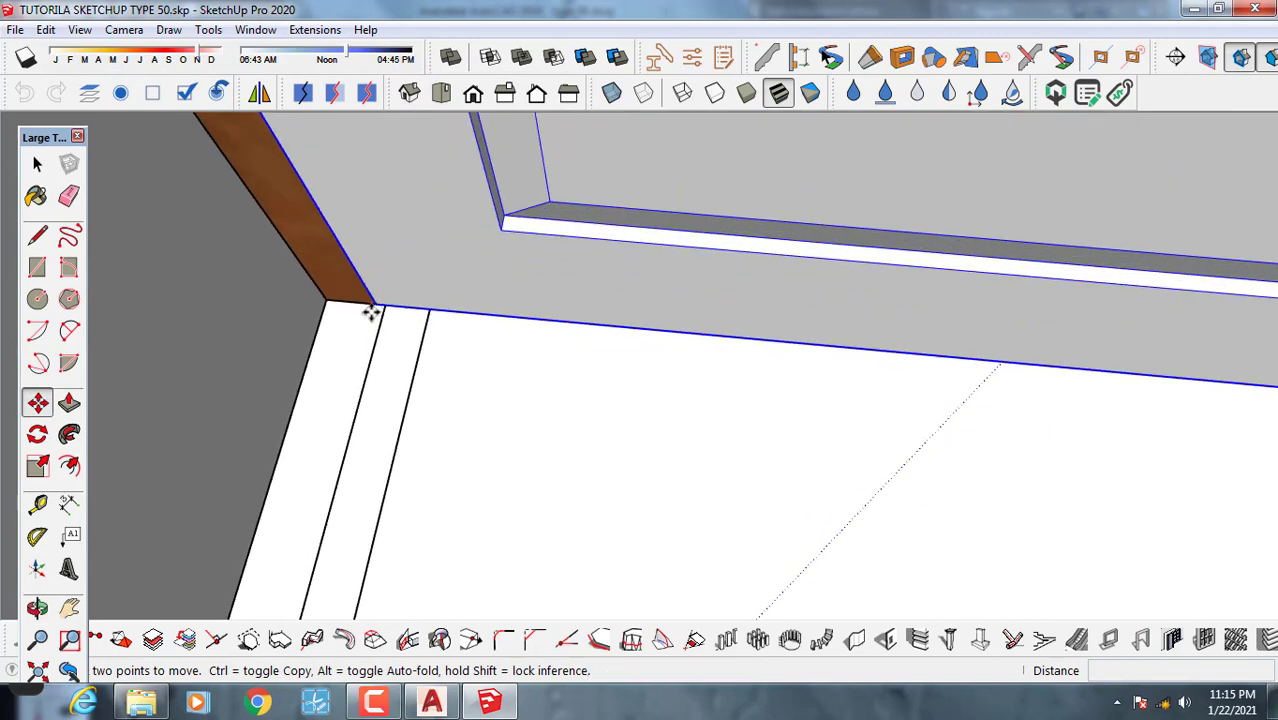
pyautogui.click(371, 312)
pyautogui.scroll(-8, 371, 312)
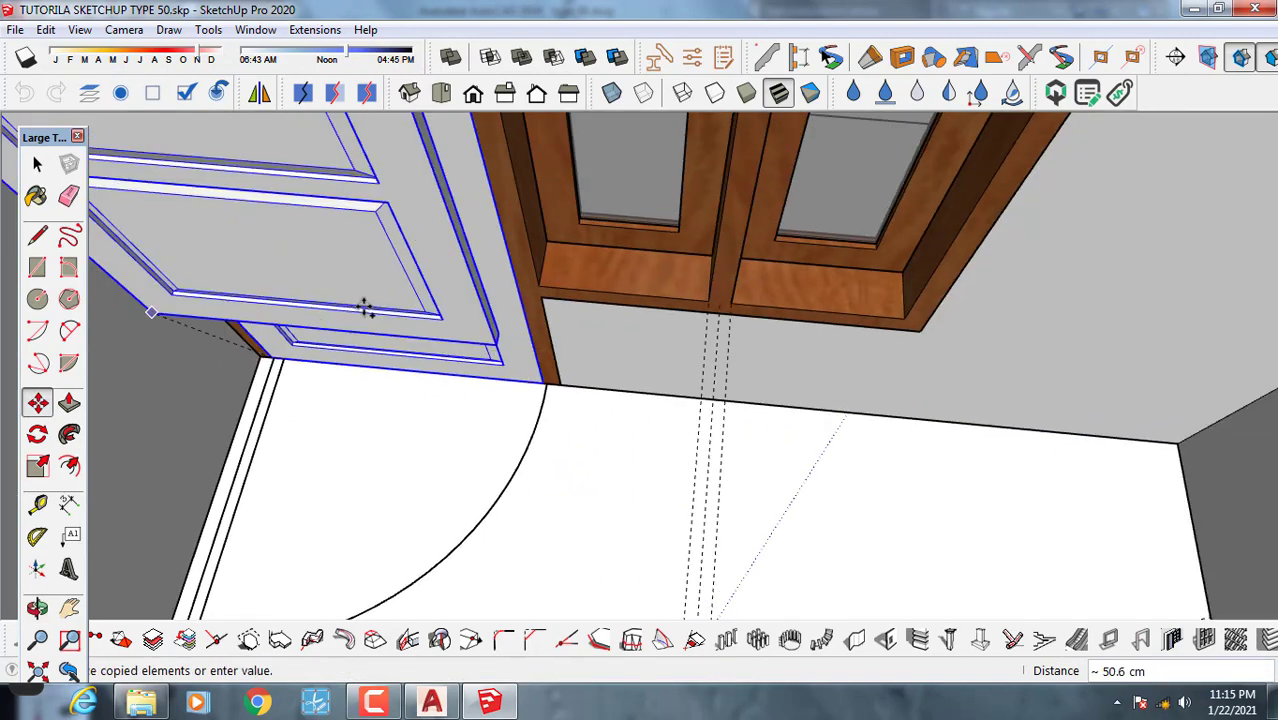
pyautogui.scroll(-4, 365, 308)
pyautogui.scroll(4, 821, 472)
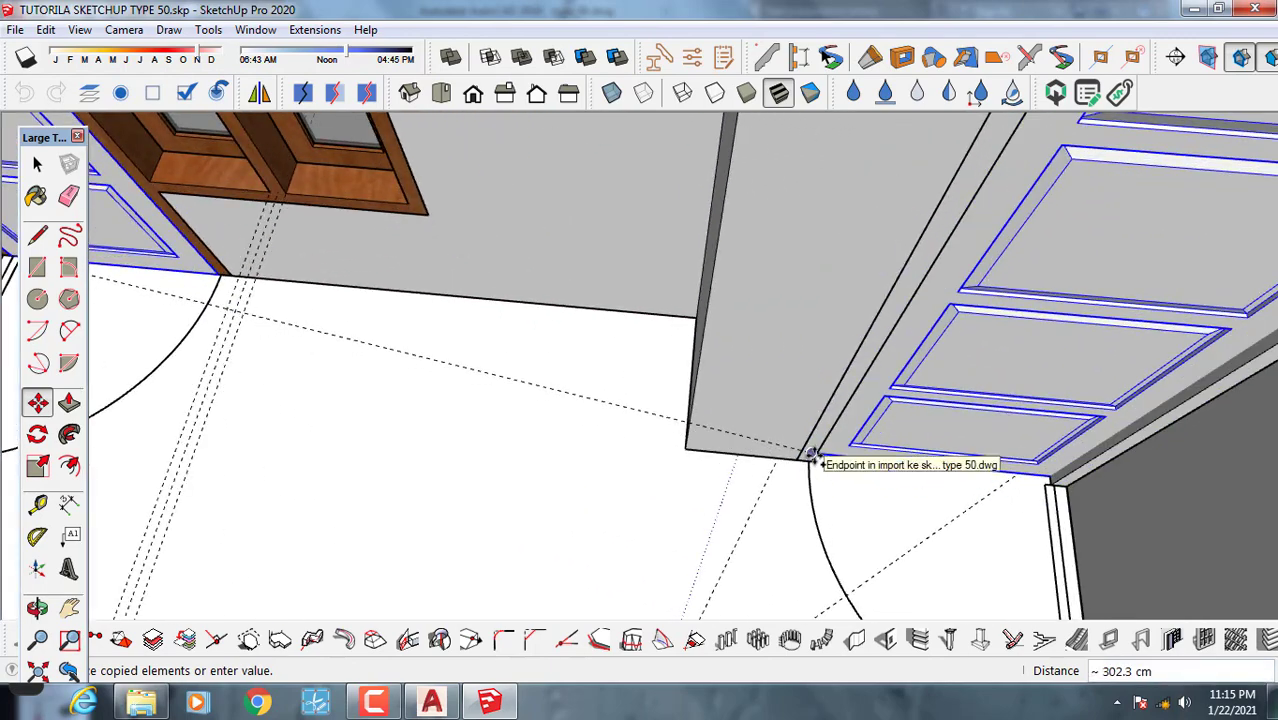
pyautogui.scroll(5, 810, 462)
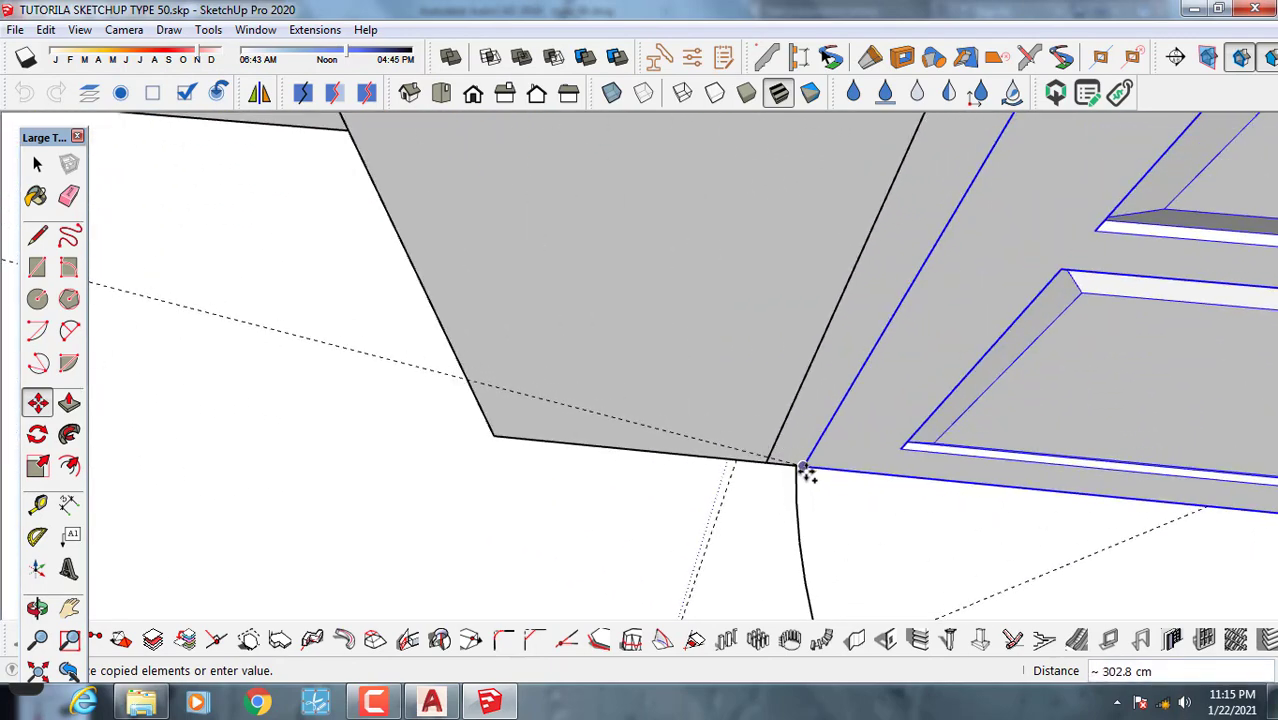
pyautogui.click(805, 467)
pyautogui.scroll(-8, 805, 467)
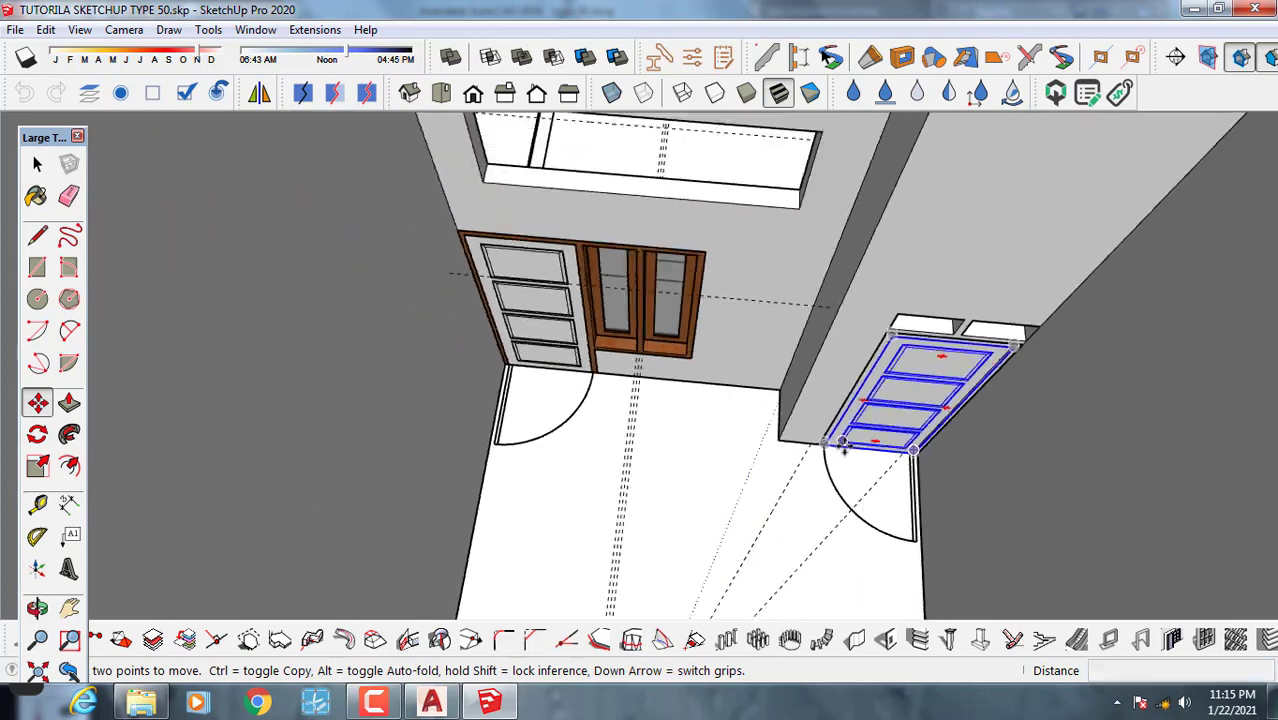
pyautogui.scroll(5, 550, 435)
pyautogui.moveTo(550, 436); pyautogui.dragTo(80, 330, button='middle')
pyautogui.press('space')
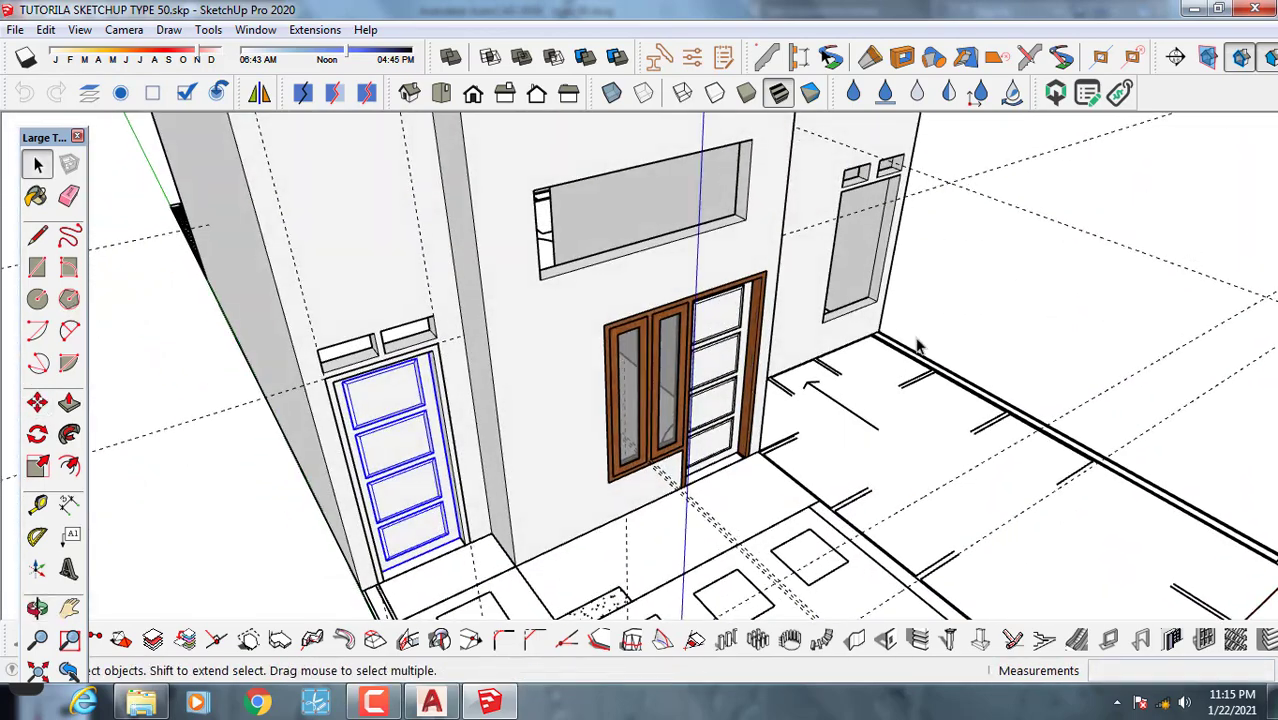
pyautogui.click(969, 333)
# Show the default tray and paint the faces inside the copied door-leaf component with Wood Cherry Original.
pyautogui.scroll(-1, 835, 414)
pyautogui.moveTo(833, 414); pyautogui.dragTo(560, 350, button='middle')
pyautogui.scroll(4, 340, 165)
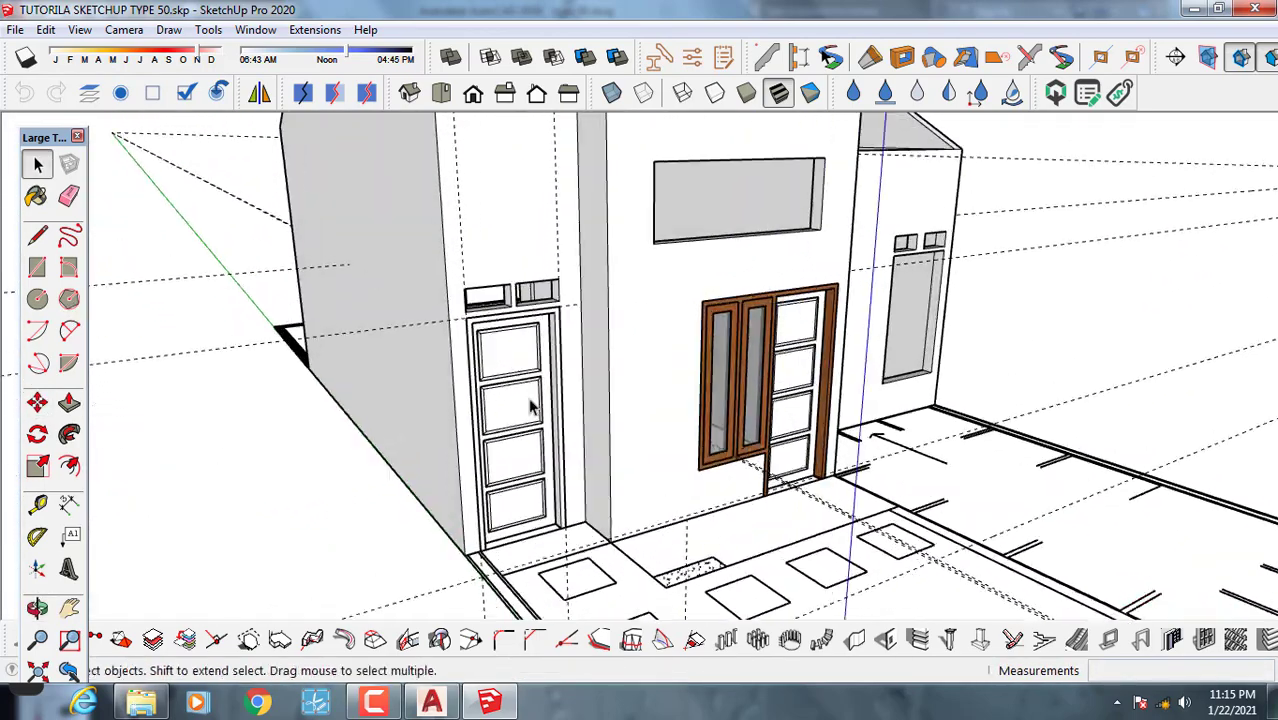
pyautogui.click(257, 30)
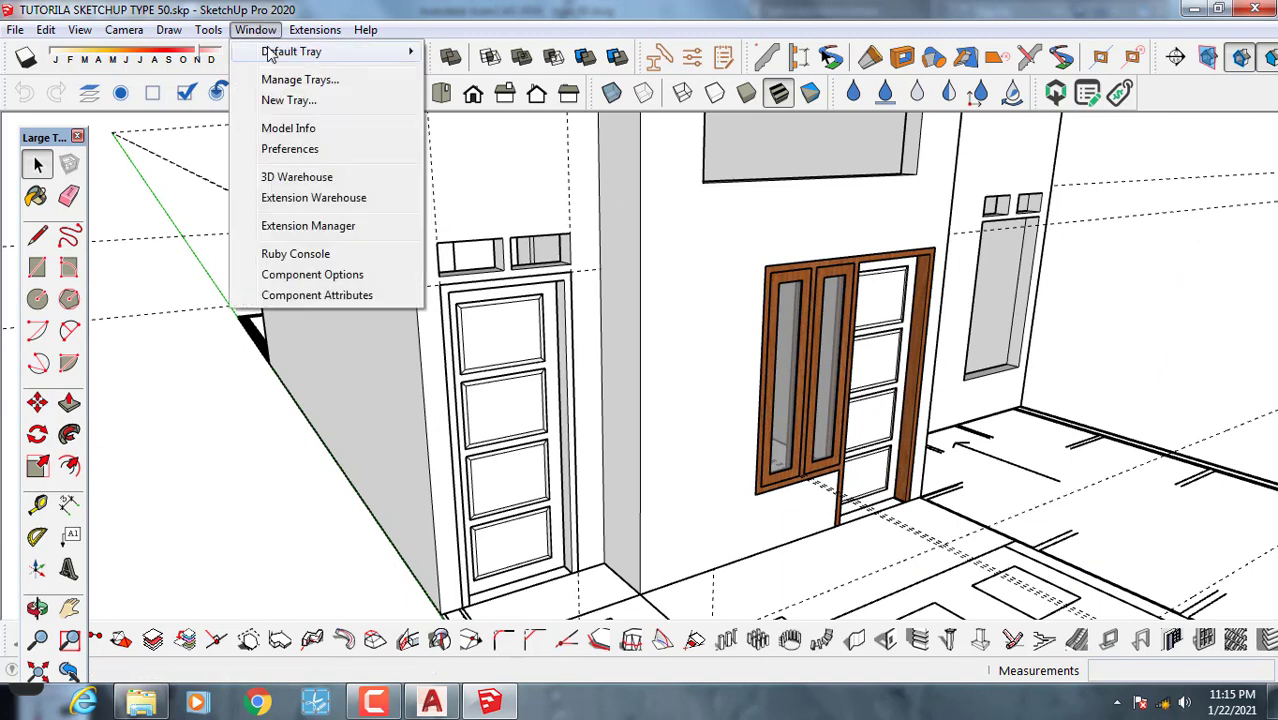
pyautogui.moveTo(280, 54)
pyautogui.click(468, 54)
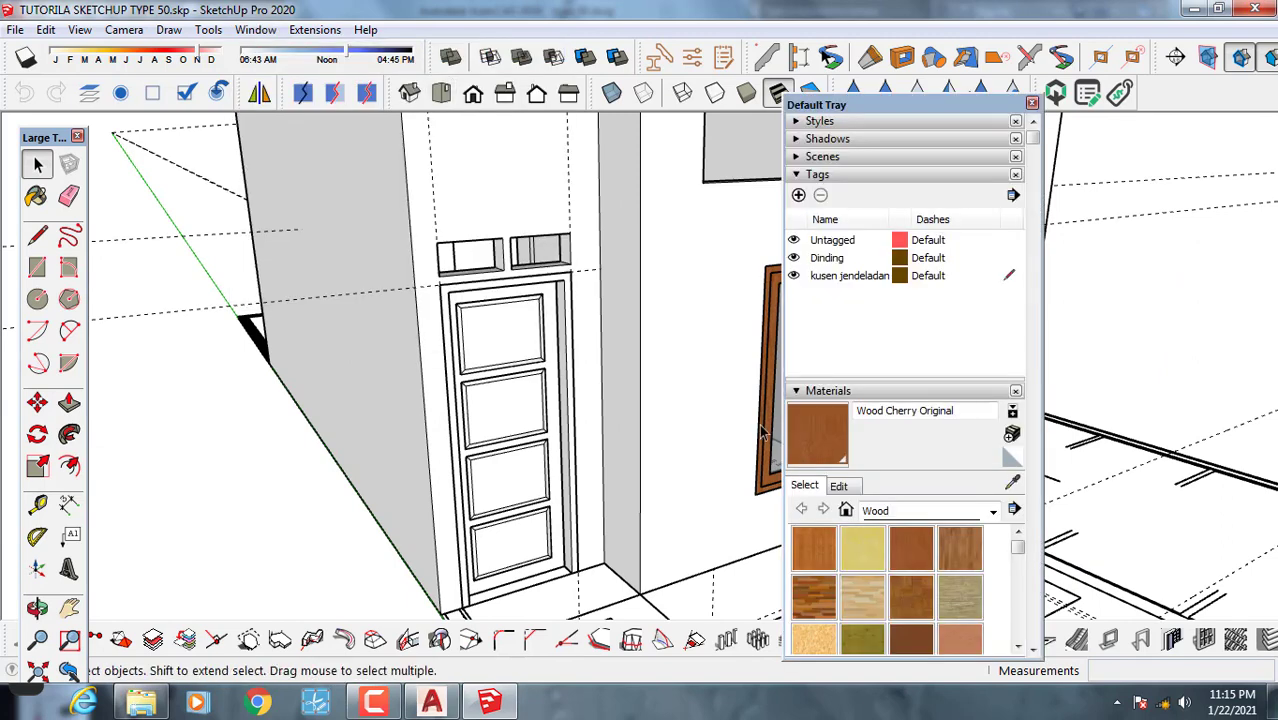
pyautogui.doubleClick(507, 358)
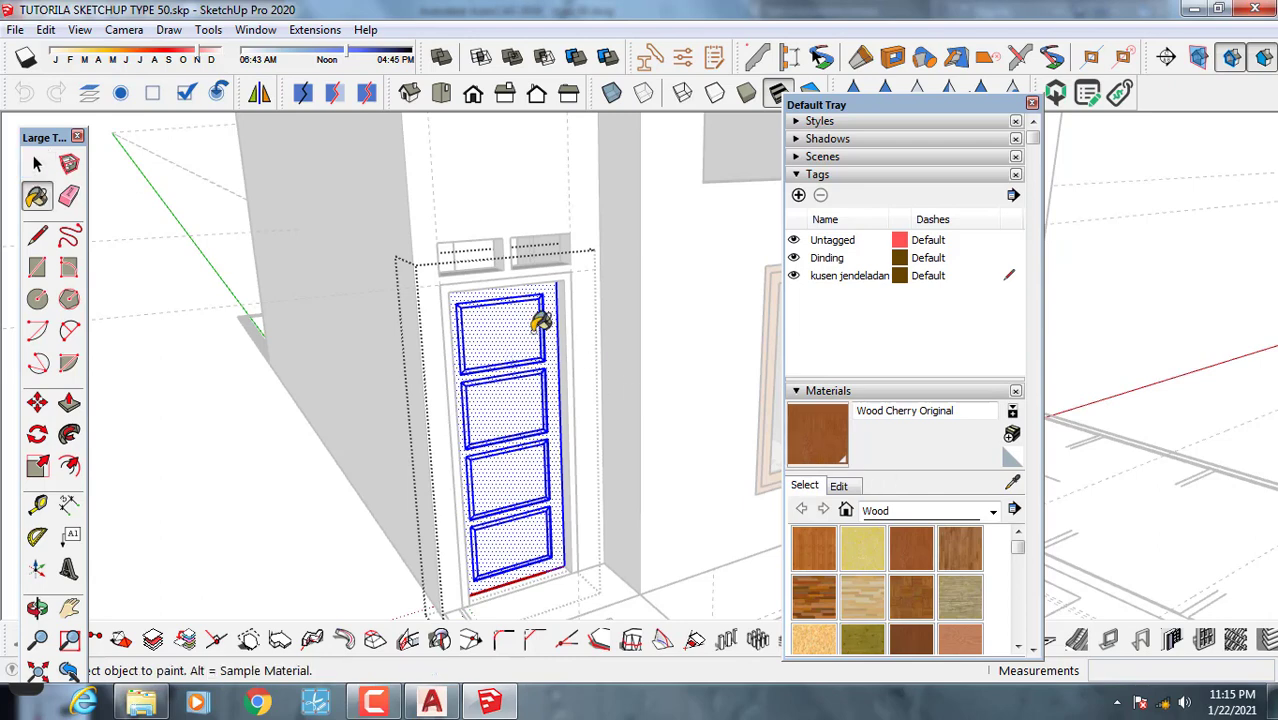
pyautogui.click(537, 326)
pyautogui.click(248, 416)
# Paint the side-door frame component with Wood Cherry Original and close the default tray.
pyautogui.scroll(5, 527, 337)
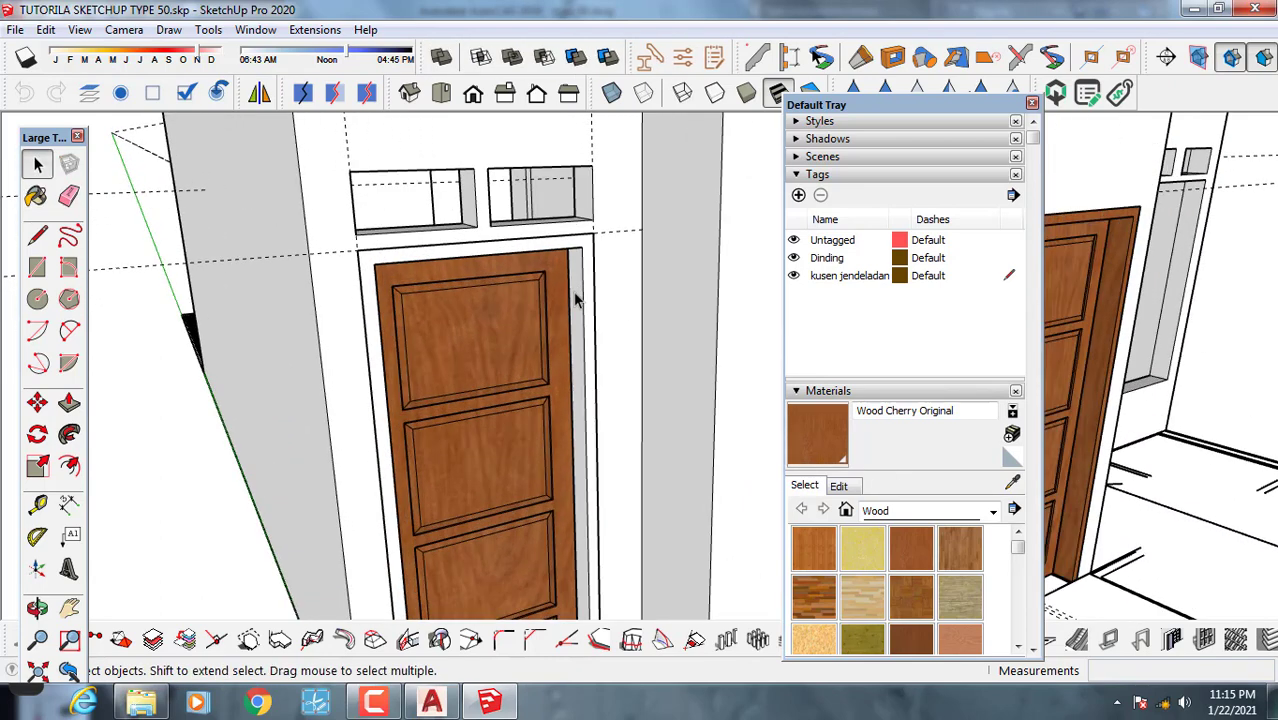
pyautogui.doubleClick(585, 287)
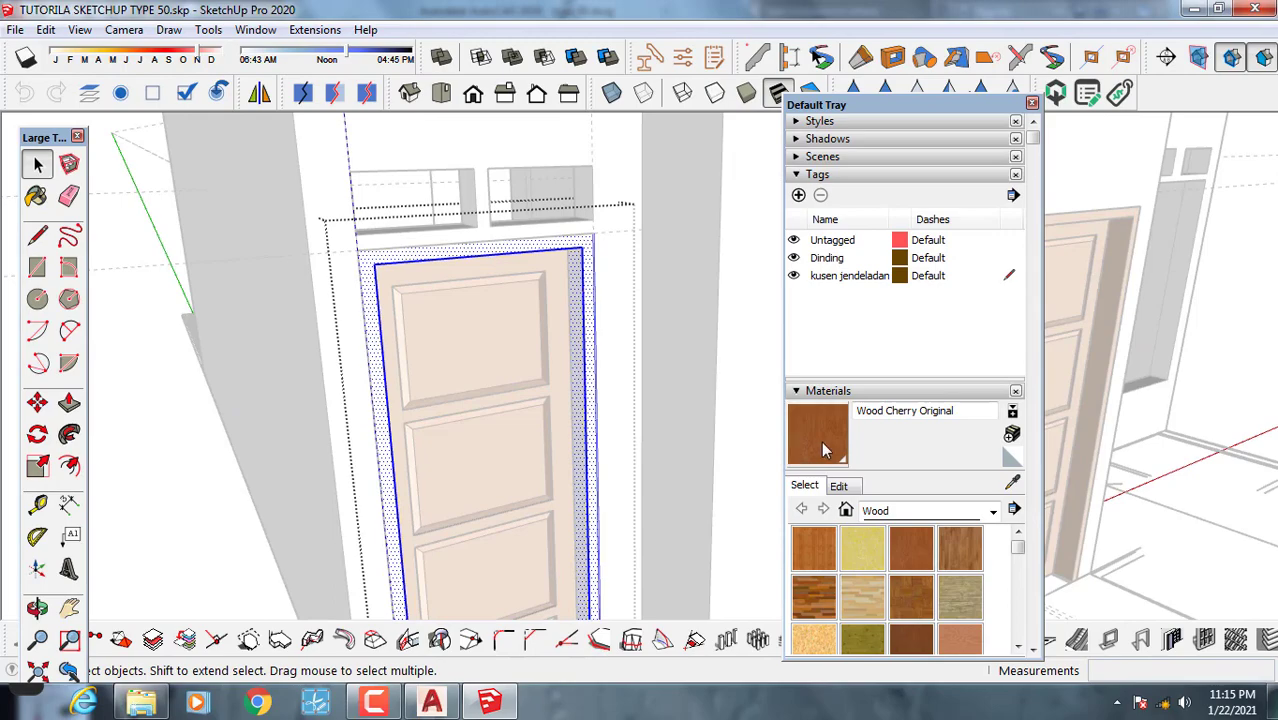
pyautogui.click(588, 257)
pyautogui.press('space')
pyautogui.scroll(-3, 589, 264)
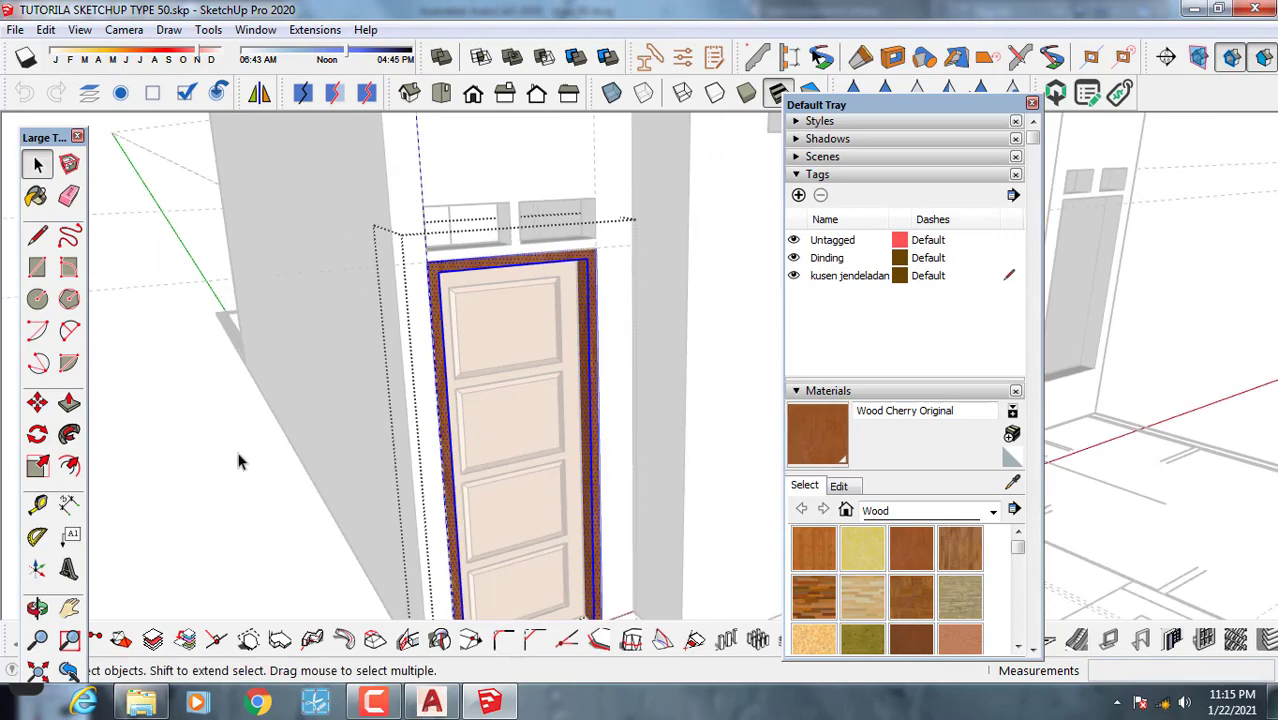
pyautogui.click(216, 447)
pyautogui.scroll(-4, 240, 452)
pyautogui.scroll(-3, 460, 449)
pyautogui.moveTo(460, 445); pyautogui.dragTo(468, 380, button='middle')
pyautogui.click(1032, 105)
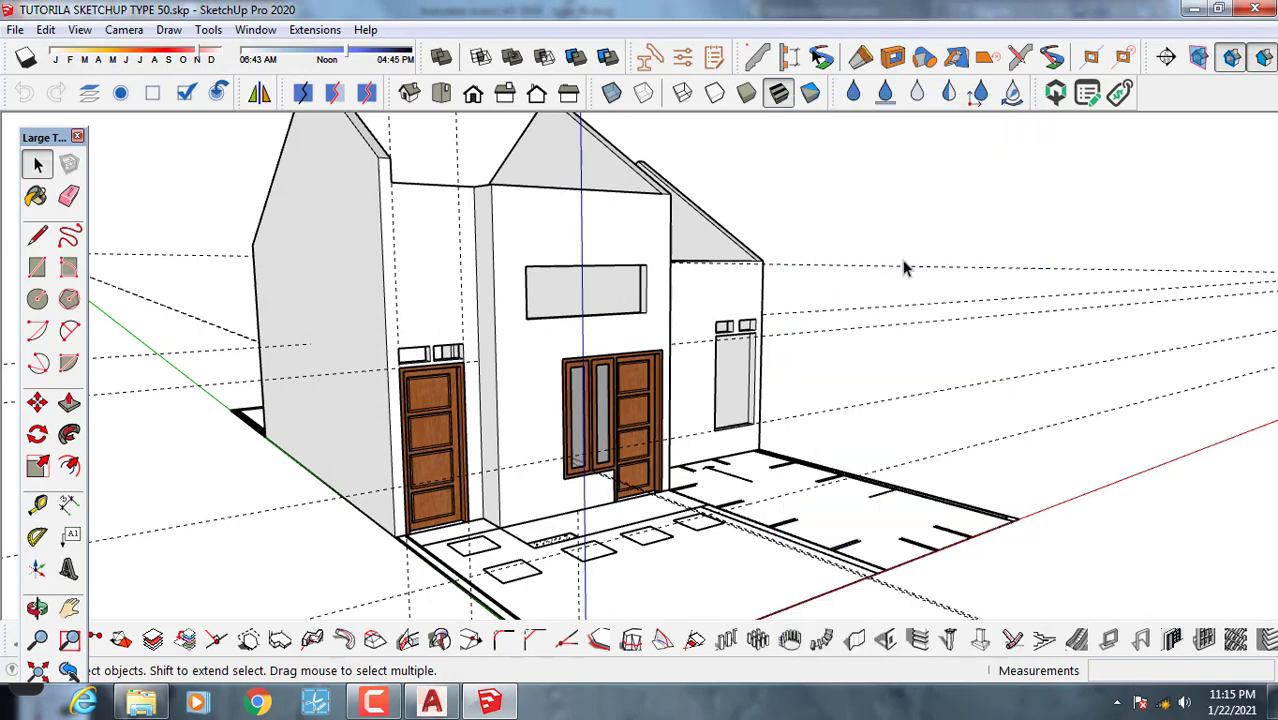
# Select the side door's leaf and frame together and make them one group.
pyautogui.moveTo(511, 465); pyautogui.dragTo(440, 440, button='middle')
pyautogui.scroll(3, 440, 440)
pyautogui.scroll(3, 440, 433)
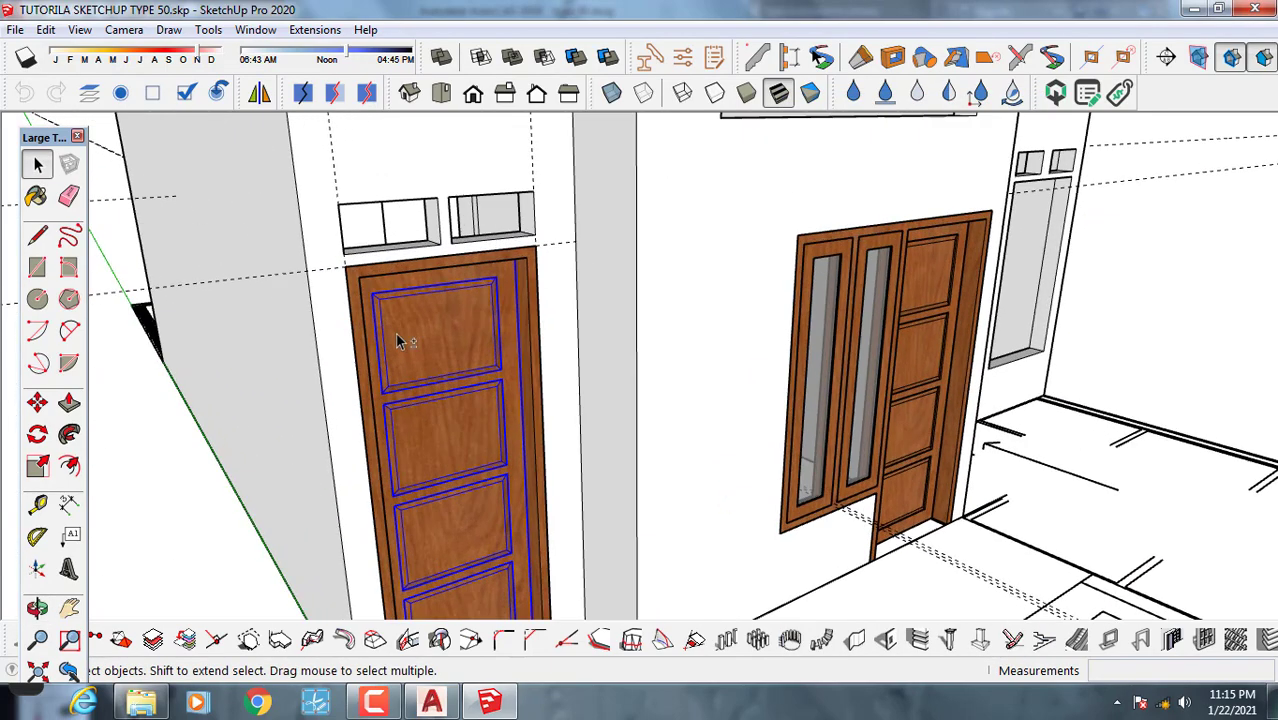
pyautogui.scroll(-1, 448, 345)
pyautogui.moveTo(451, 357); pyautogui.dragTo(400, 388, button='middle')
pyautogui.scroll(4, 356, 348)
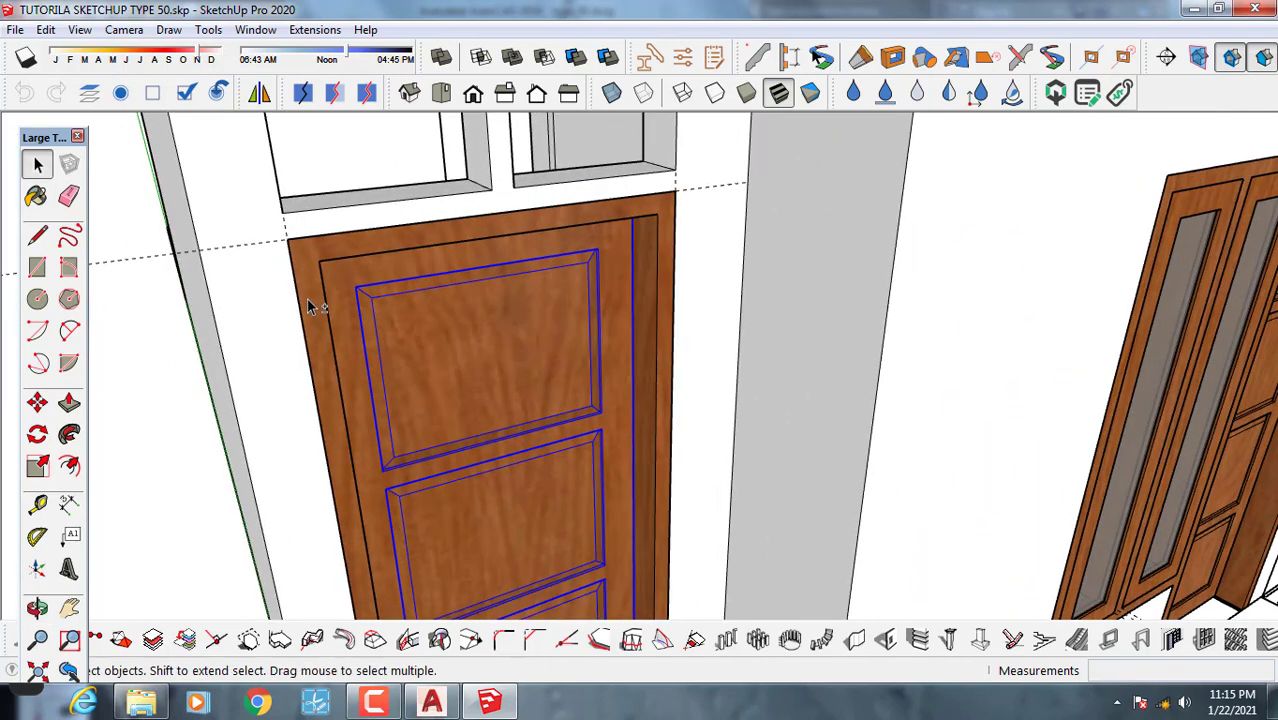
pyautogui.rightClick(310, 308)
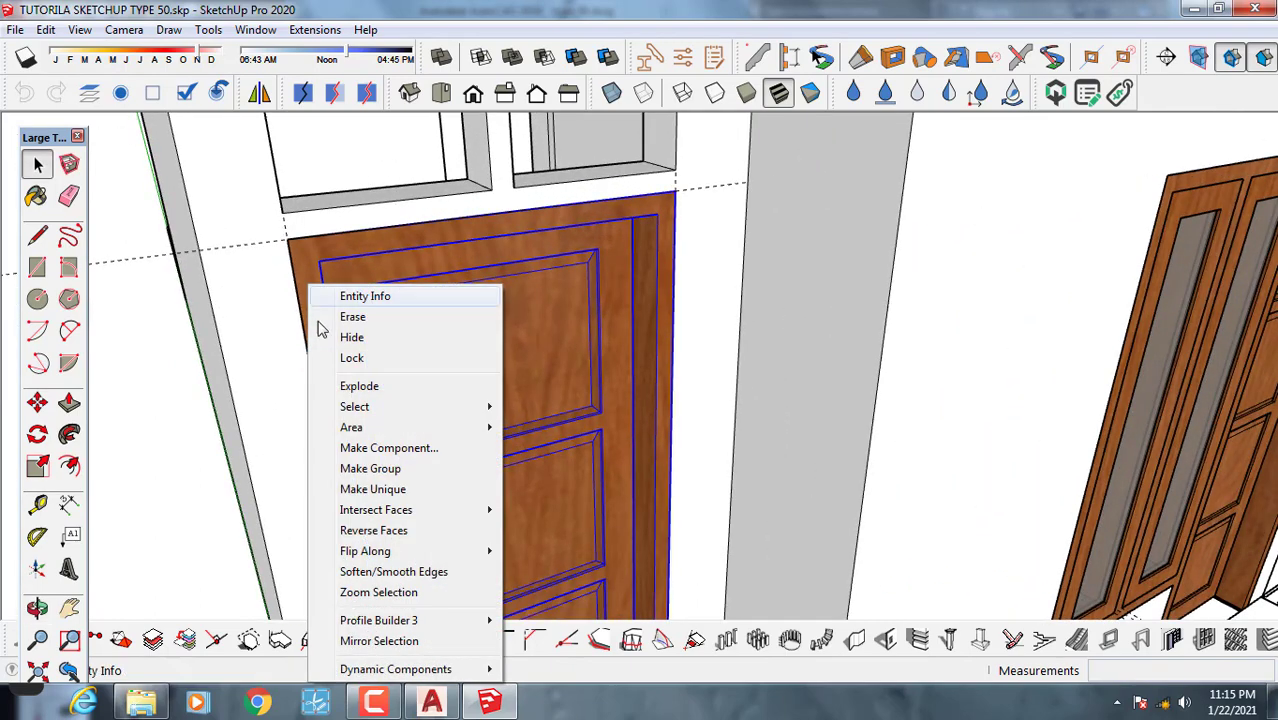
pyautogui.click(397, 470)
pyautogui.scroll(-9, 600, 440)
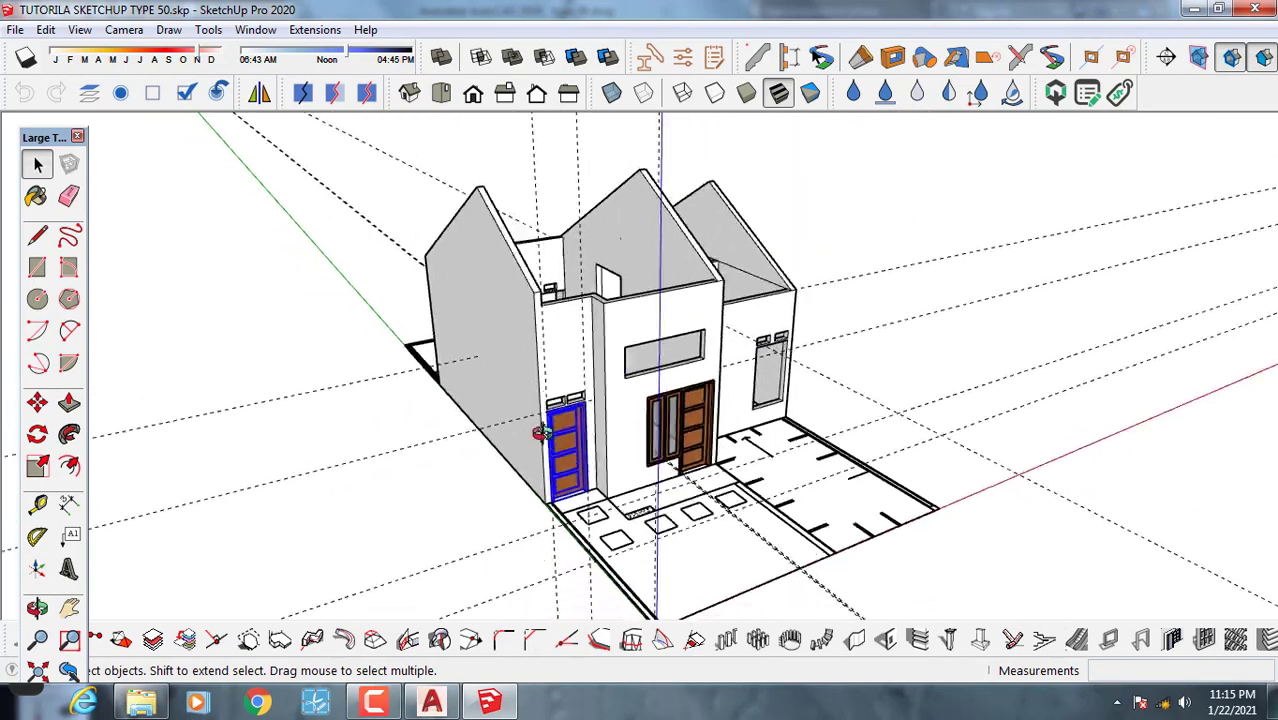
pyautogui.moveTo(542, 432); pyautogui.dragTo(1130, 505, button='middle')
pyautogui.moveTo(722, 439); pyautogui.dragTo(690, 338, button='middle')
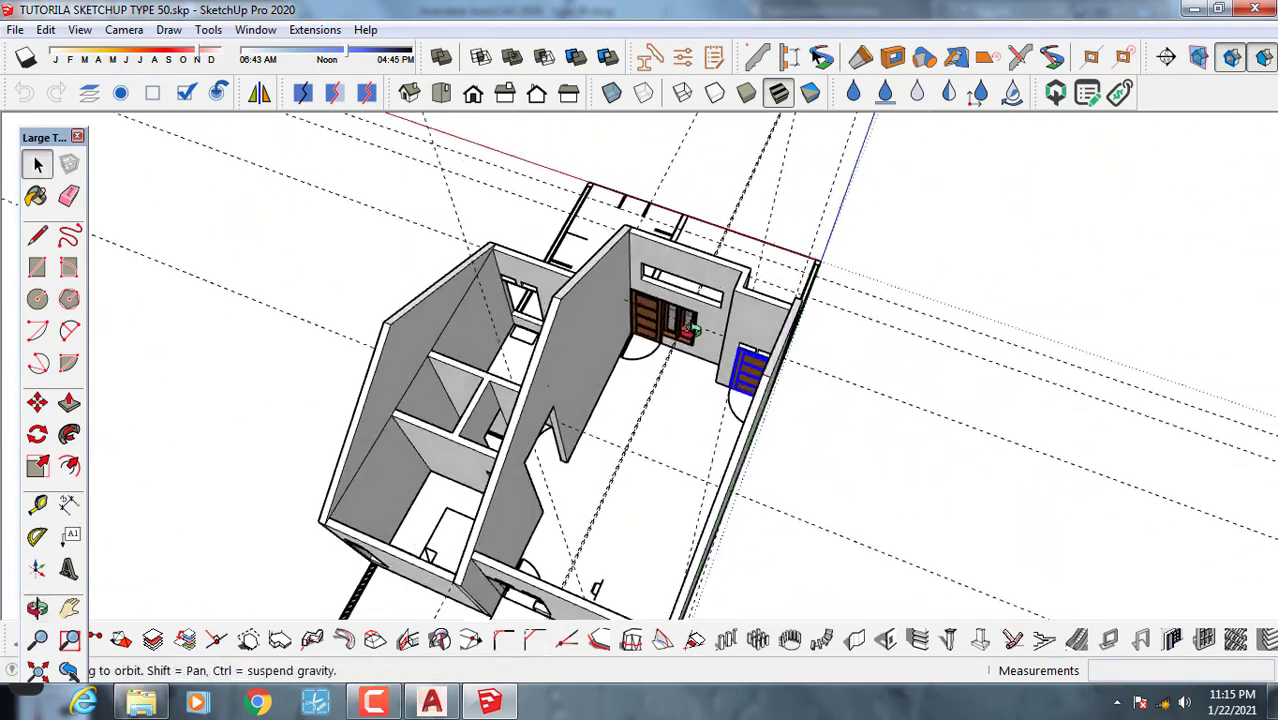
# Copy the side-door group by its top frame corner to the matching top corner of the bedroom doorway in the interior wall.
pyautogui.scroll(4, 742, 358)
pyautogui.scroll(3, 757, 368)
pyautogui.scroll(4, 773, 378)
pyautogui.press('m')
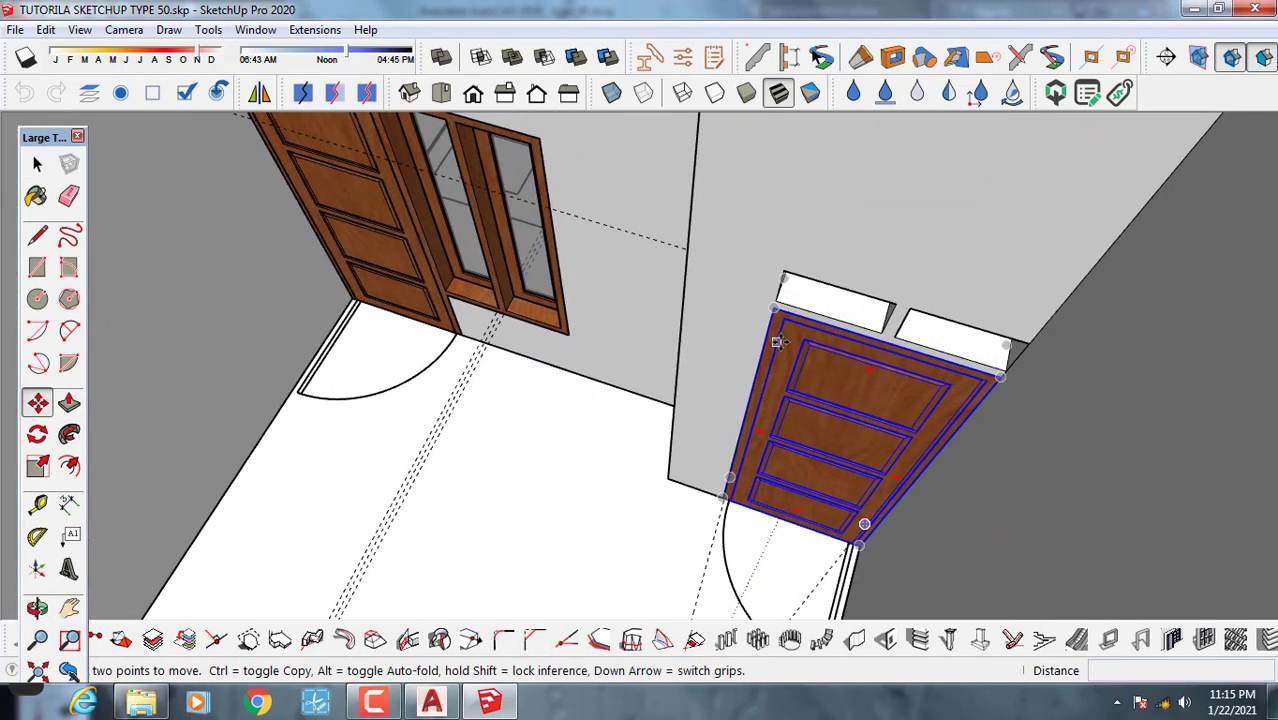
pyautogui.click(776, 289)
pyautogui.scroll(-8, 773, 399)
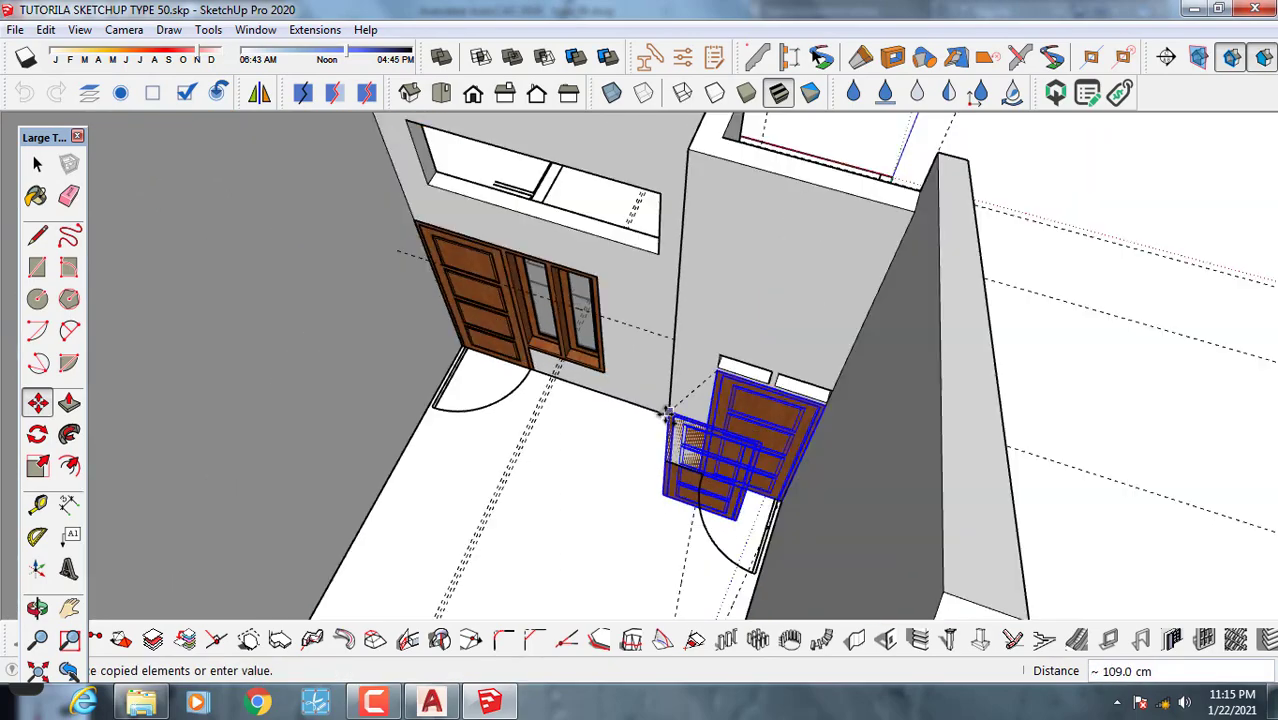
pyautogui.moveTo(472, 427); pyautogui.dragTo(769, 420, button='middle')
pyautogui.scroll(8, 665, 470)
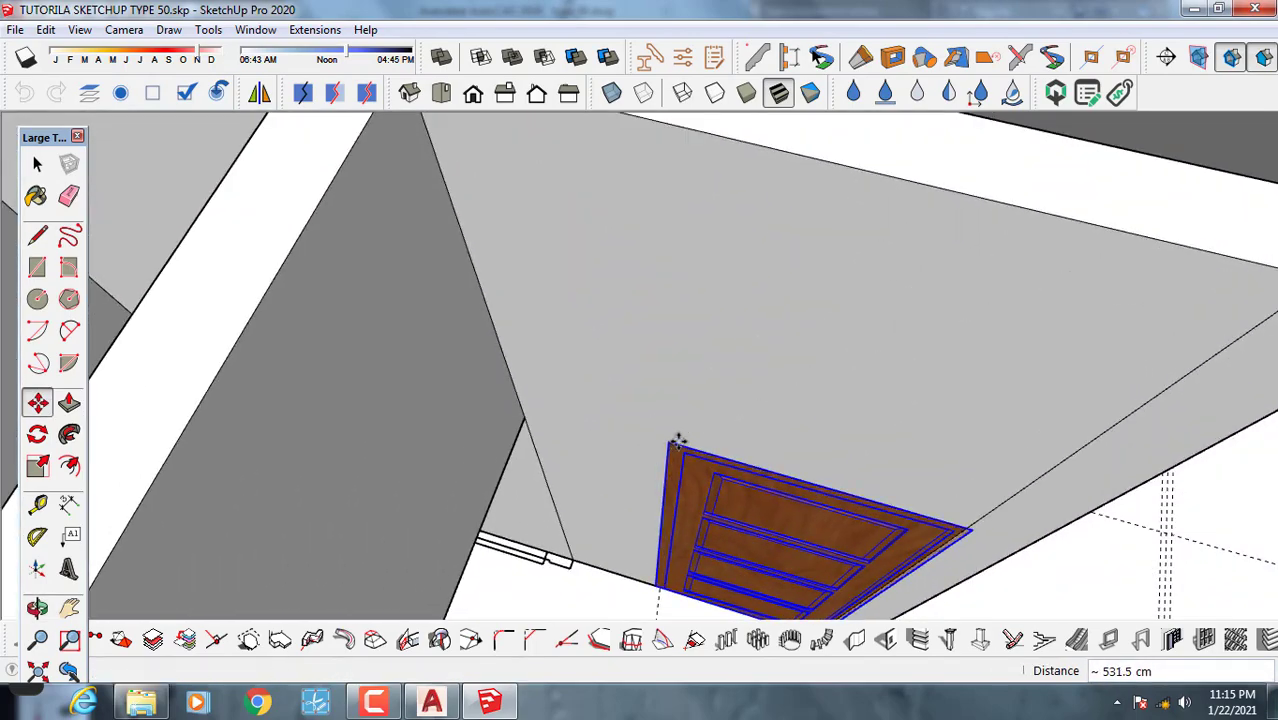
pyautogui.scroll(-8, 678, 440)
pyautogui.moveTo(700, 480); pyautogui.dragTo(795, 545, button='middle')
pyautogui.scroll(4, 690, 470)
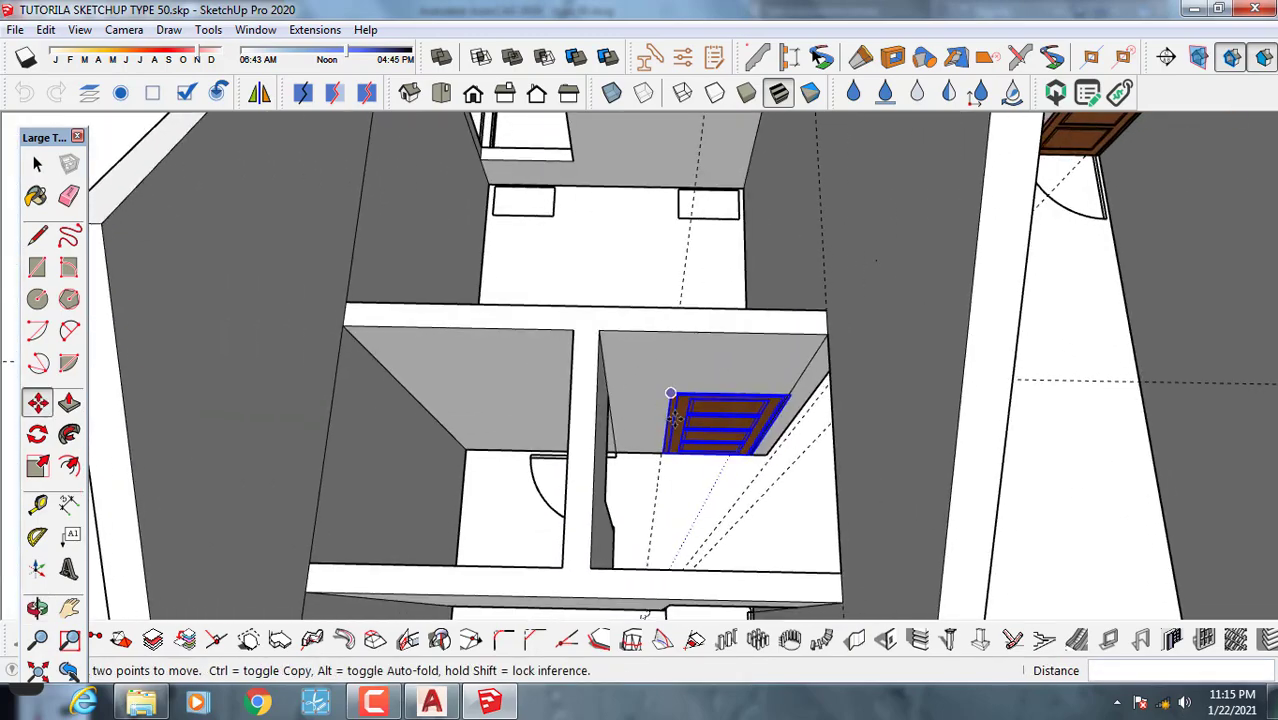
# Flip the copied bedroom door along the group's green axis.
pyautogui.scroll(6, 675, 420)
pyautogui.moveTo(700, 452)
pyautogui.mouseDown(button='middle')
pyautogui.moveTo(693, 436)
pyautogui.moveTo(704, 446)
pyautogui.mouseUp(button='middle')
pyautogui.scroll(3, 725, 396)
pyautogui.moveTo(727, 394); pyautogui.dragTo(714, 375, button='middle')
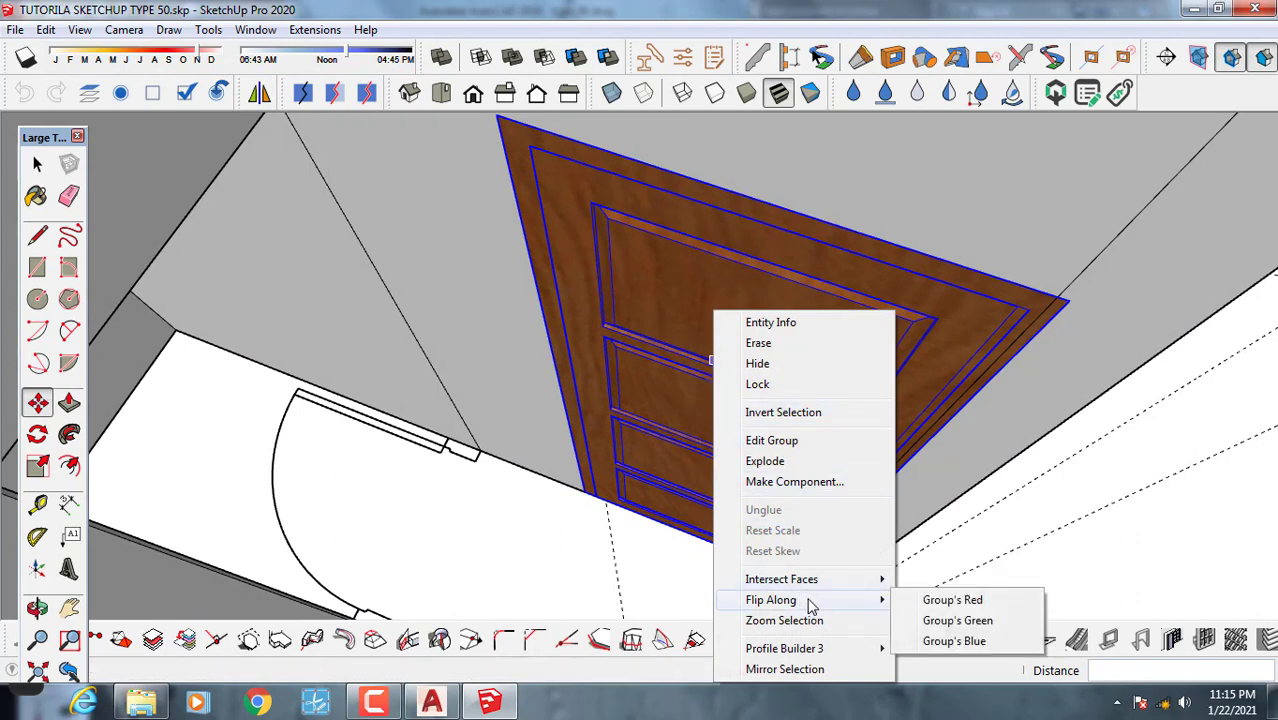
pyautogui.click(926, 622)
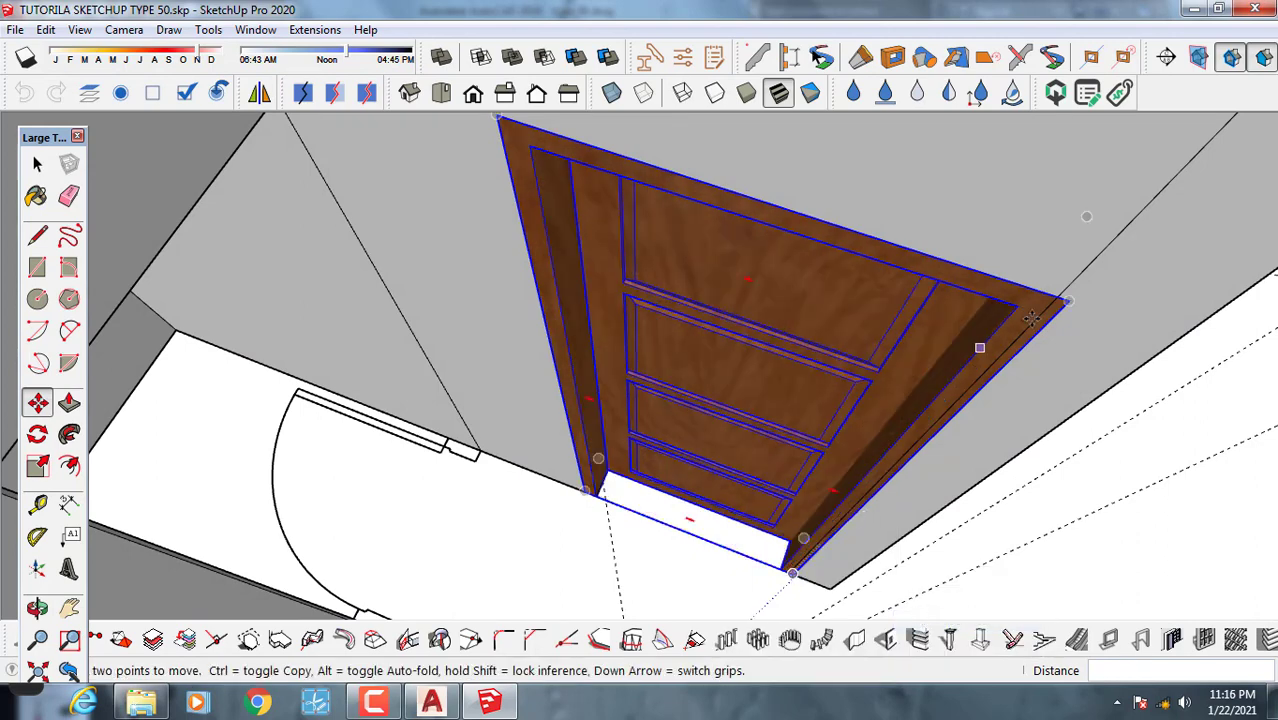
# Switch the camera to an isometric view in parallel projection and zoom to the full extents of the model.
pyautogui.scroll(-2, 1032, 318)
pyautogui.moveTo(984, 328); pyautogui.dragTo(461, 127, button='middle')
pyautogui.scroll(-3, 844, 341)
pyautogui.click(411, 95)
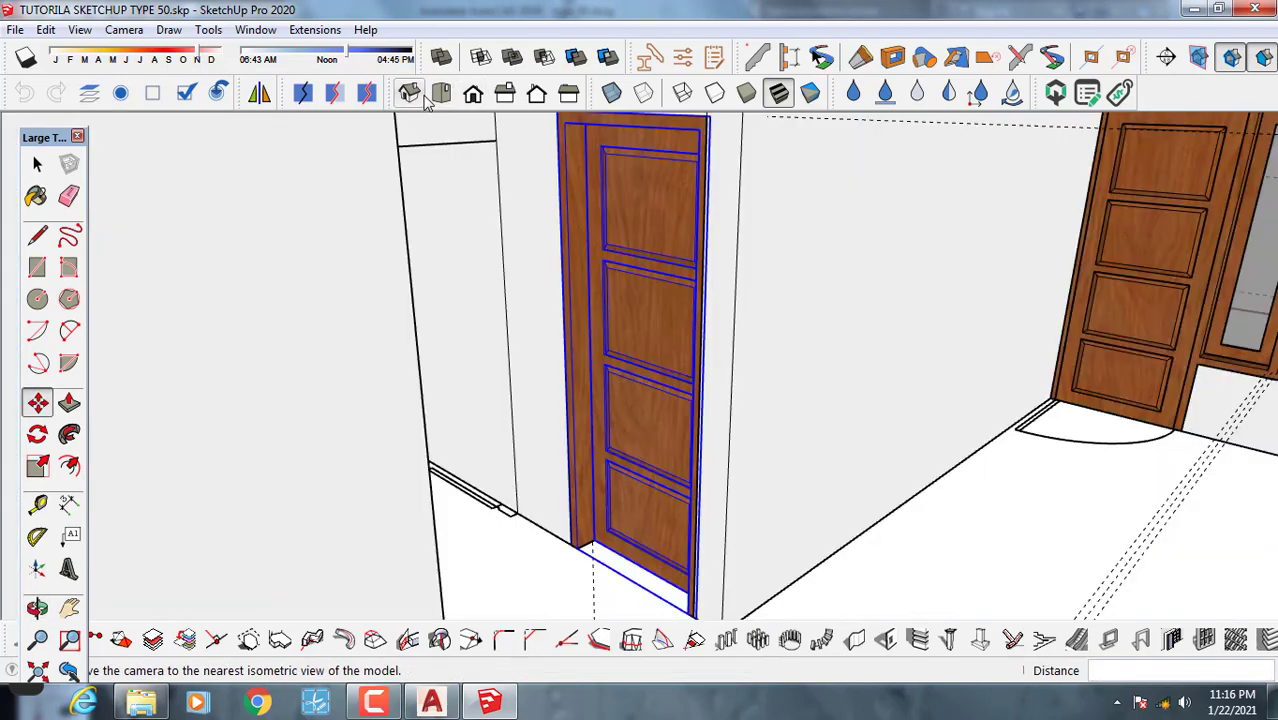
pyautogui.scroll(-2, 658, 359)
pyautogui.moveTo(652, 398); pyautogui.dragTo(399, 123, button='middle')
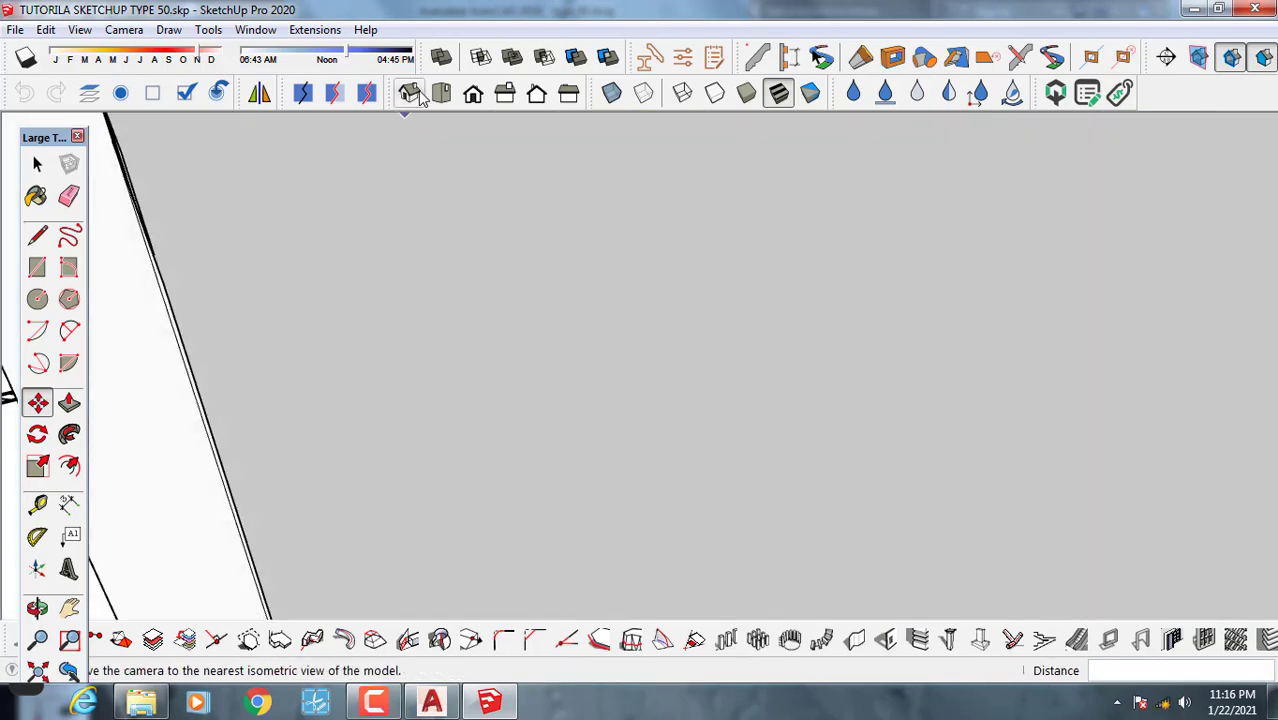
pyautogui.click(420, 97)
pyautogui.click(123, 30)
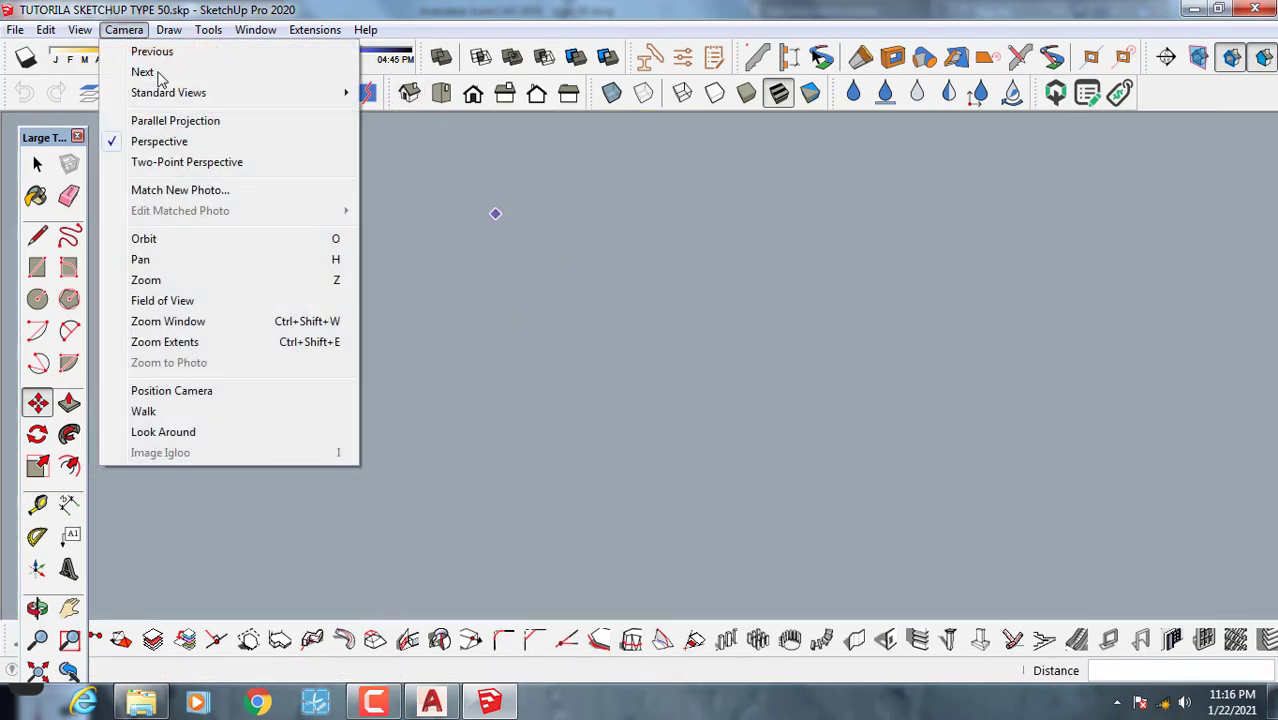
pyautogui.click(193, 121)
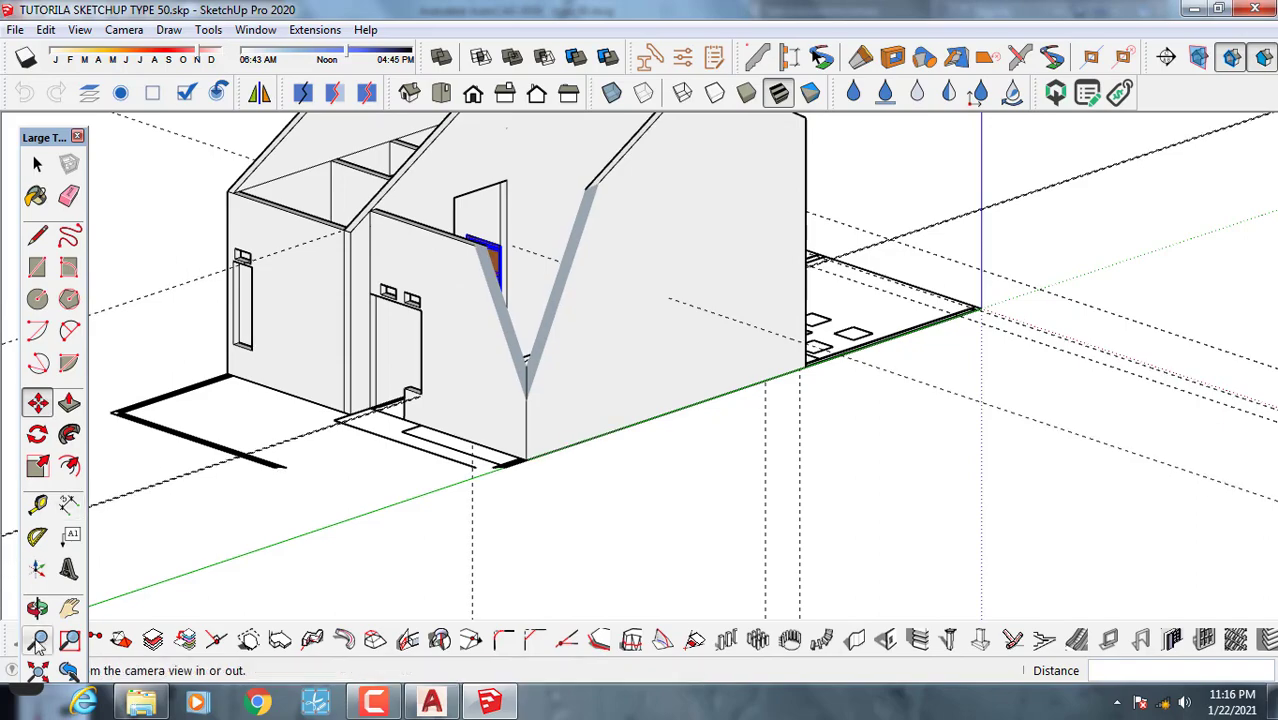
pyautogui.click(38, 671)
# Copy the bedroom door group by its top frame corner to the facing doorway on the other side of the hallway.
pyautogui.moveTo(350, 475); pyautogui.dragTo(205, 650, button='middle')
pyautogui.moveTo(520, 480); pyautogui.dragTo(271, 277, button='middle')
pyautogui.scroll(8, 785, 262)
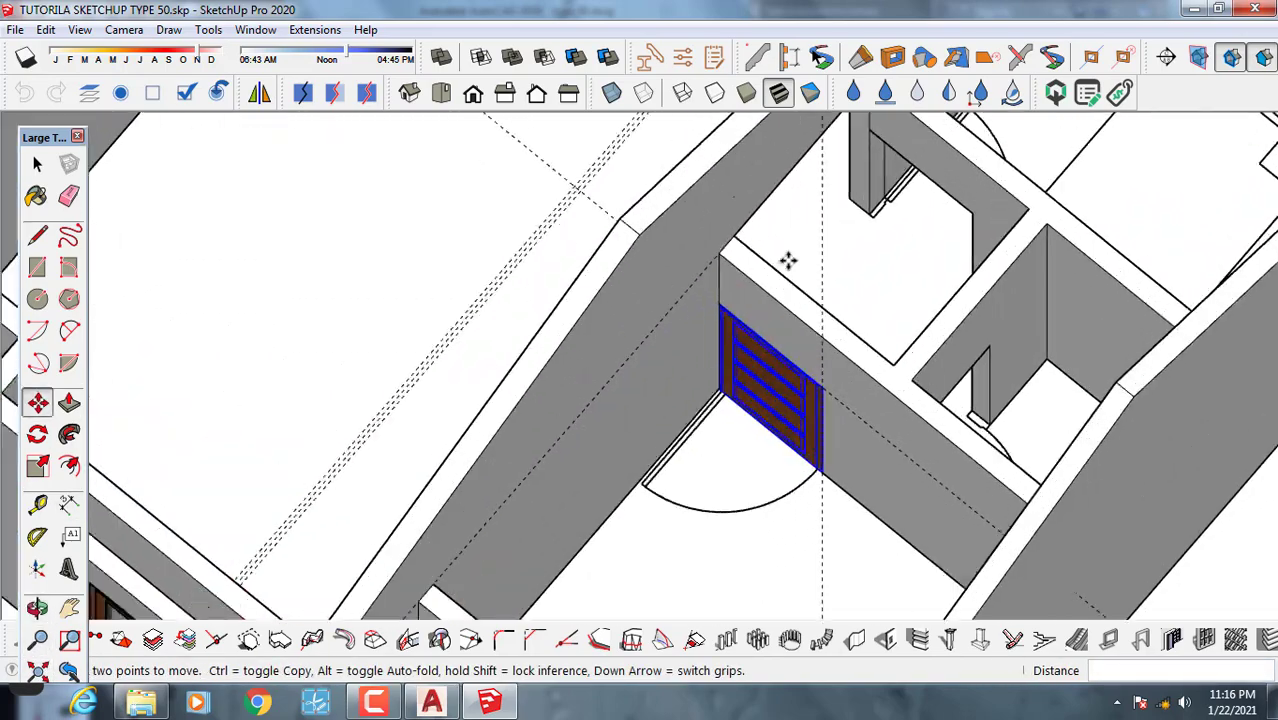
pyautogui.scroll(4, 722, 328)
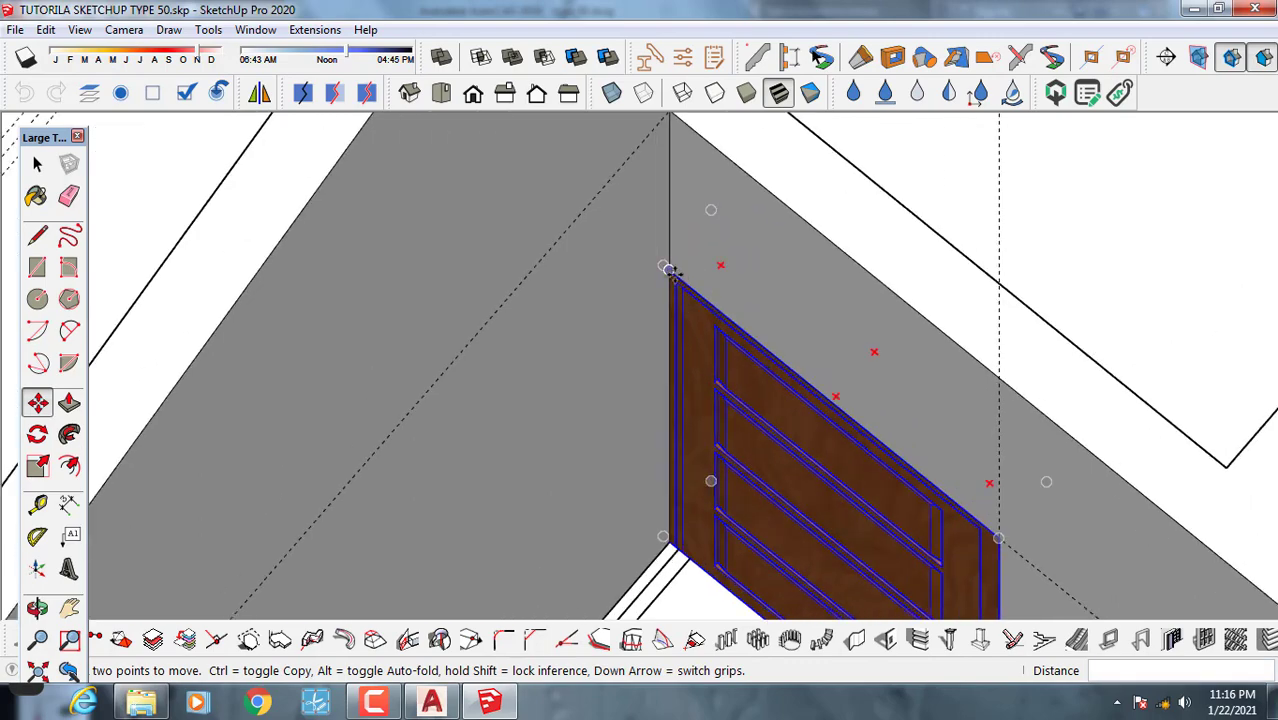
pyautogui.click(670, 270)
pyautogui.press('ctrl')
pyautogui.scroll(-6, 834, 260)
pyautogui.moveTo(870, 228); pyautogui.dragTo(1037, 298, button='middle')
pyautogui.scroll(3, 837, 226)
pyautogui.scroll(3, 850, 178)
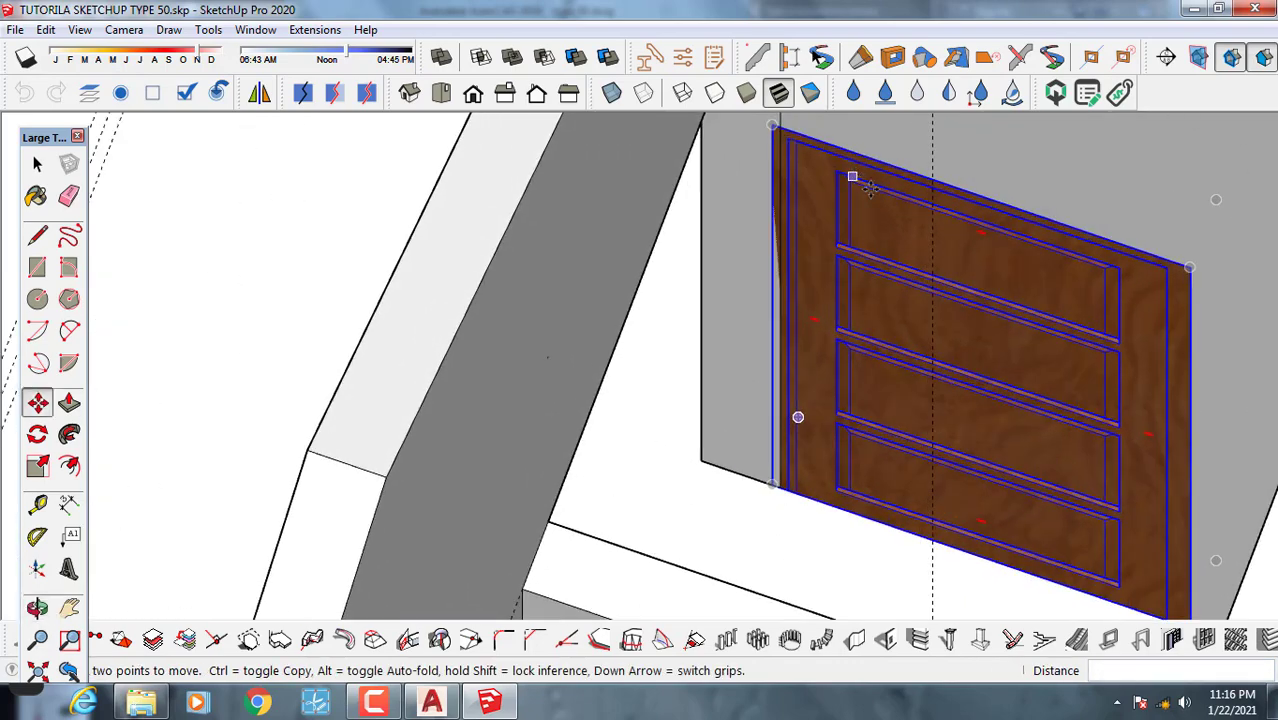
pyautogui.scroll(-2, 890, 212)
pyautogui.keyDown('shift'); pyautogui.moveTo(890, 212); pyautogui.dragTo(764, 281, button='middle'); pyautogui.keyUp('shift')
pyautogui.scroll(3, 940, 318)
pyautogui.scroll(-2, 978, 327)
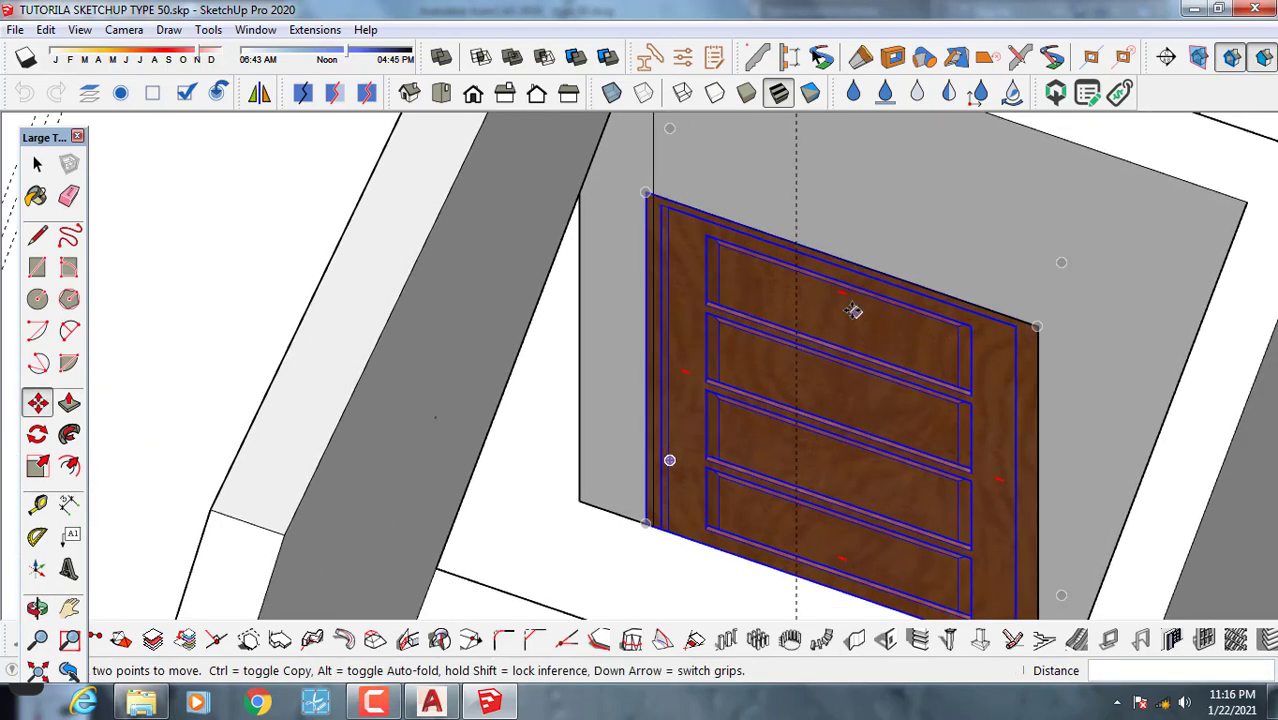
# Try to move the newly copied door sideways along the wall by its top frame corner.
pyautogui.click(650, 195)
pyautogui.scroll(2, 676, 194)
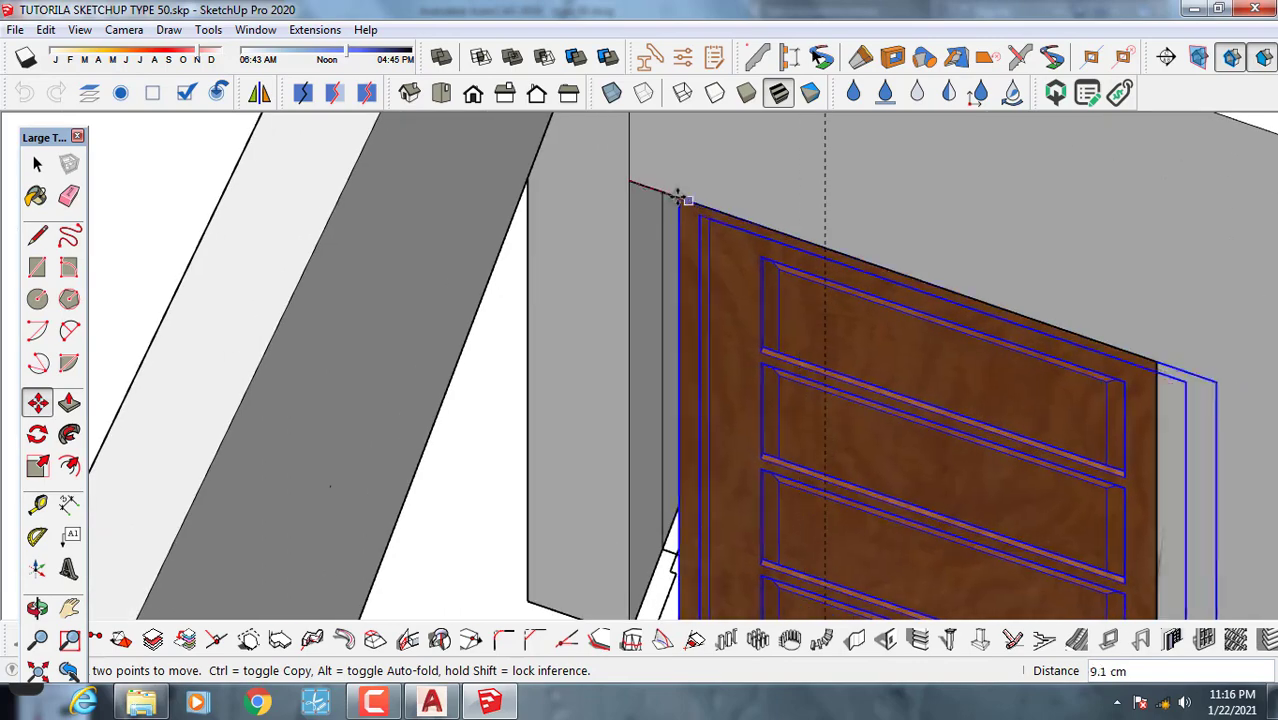
pyautogui.scroll(-3, 634, 180)
pyautogui.moveTo(634, 180); pyautogui.dragTo(1021, 280, button='middle')
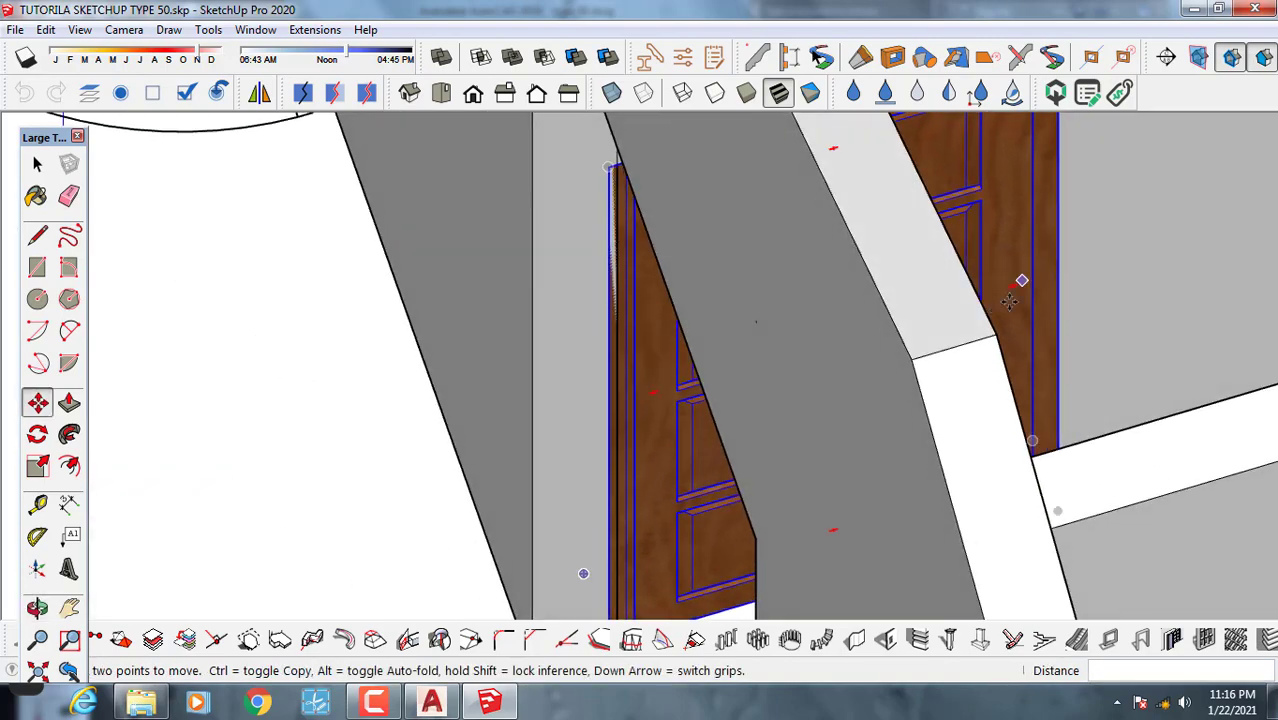
pyautogui.scroll(-1, 700, 405)
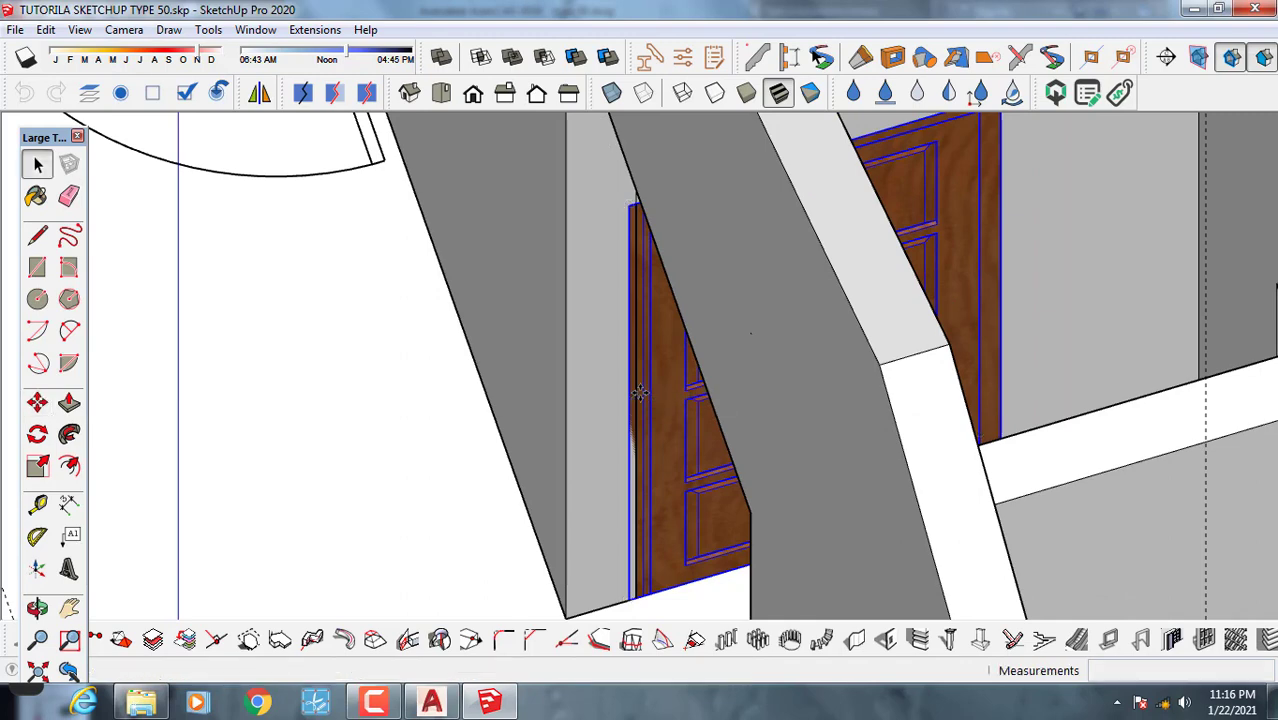
# Move the newly copied door sideways so that its top frame corner meets the corner of the wall opening.
pyautogui.moveTo(640, 392); pyautogui.dragTo(417, 385, button='middle')
pyautogui.scroll(2, 686, 278)
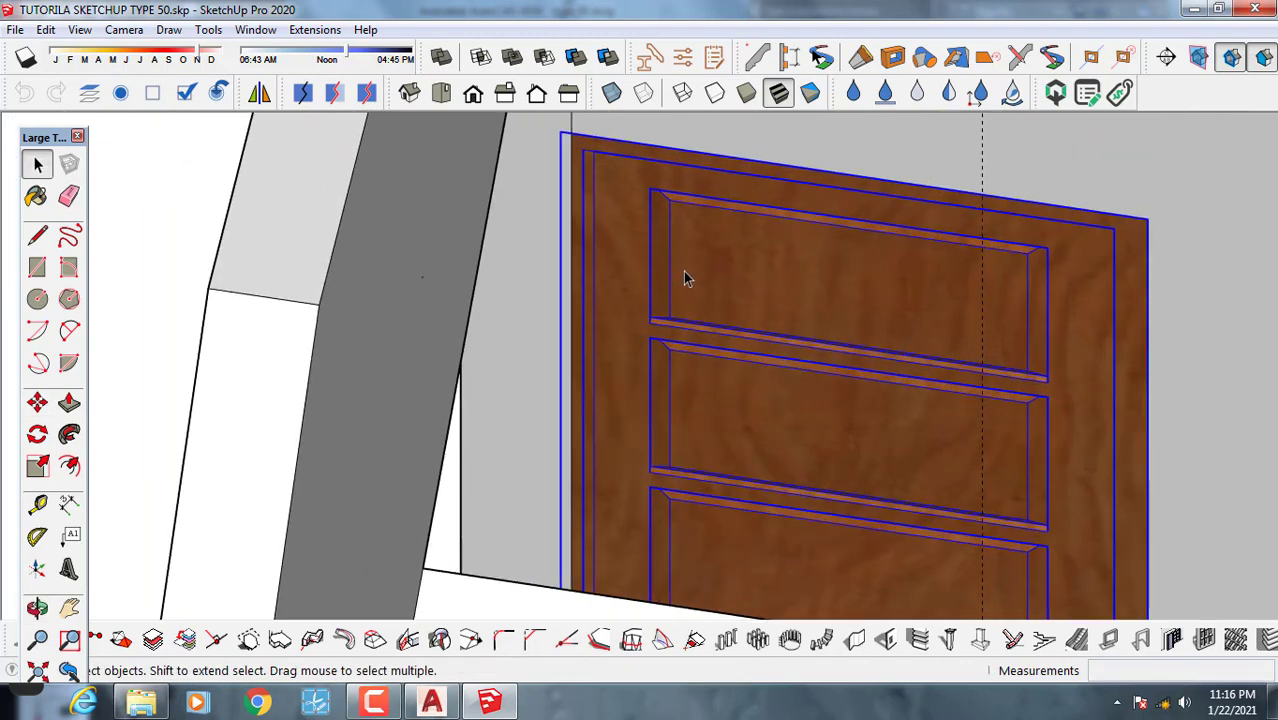
pyautogui.scroll(1, 695, 290)
pyautogui.moveTo(553, 428); pyautogui.dragTo(600, 350, button='middle')
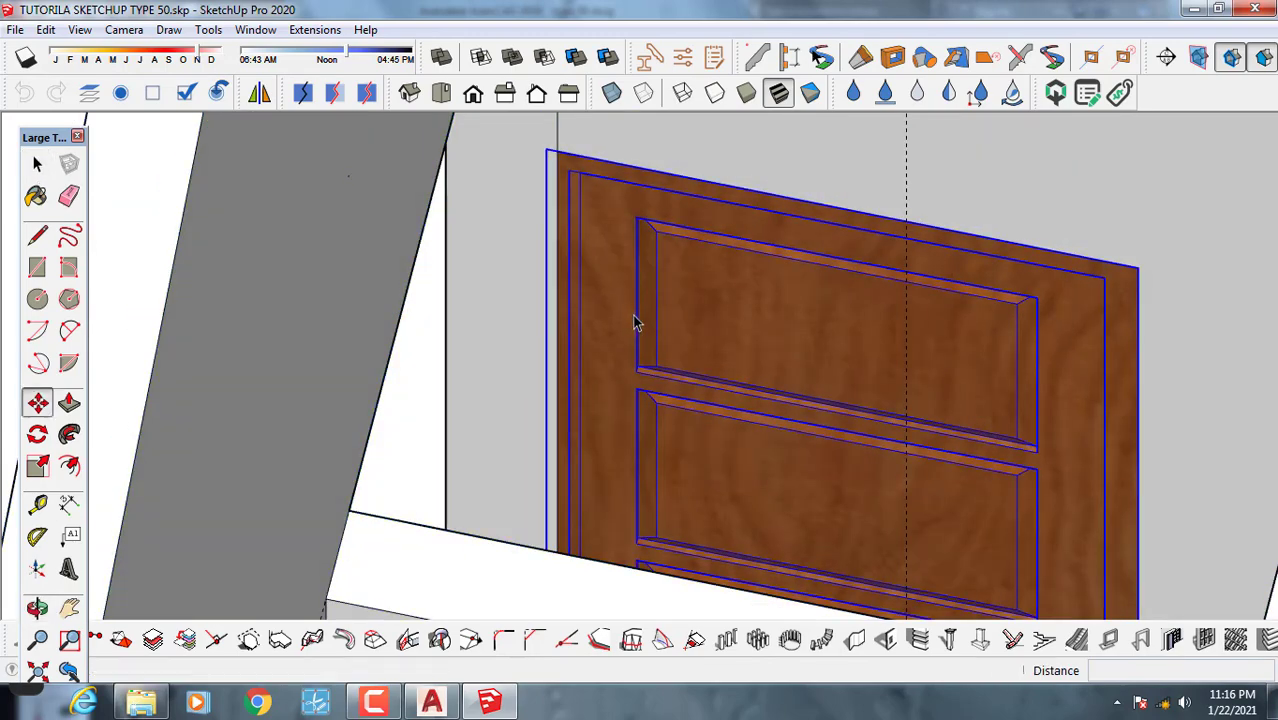
pyautogui.click(634, 322)
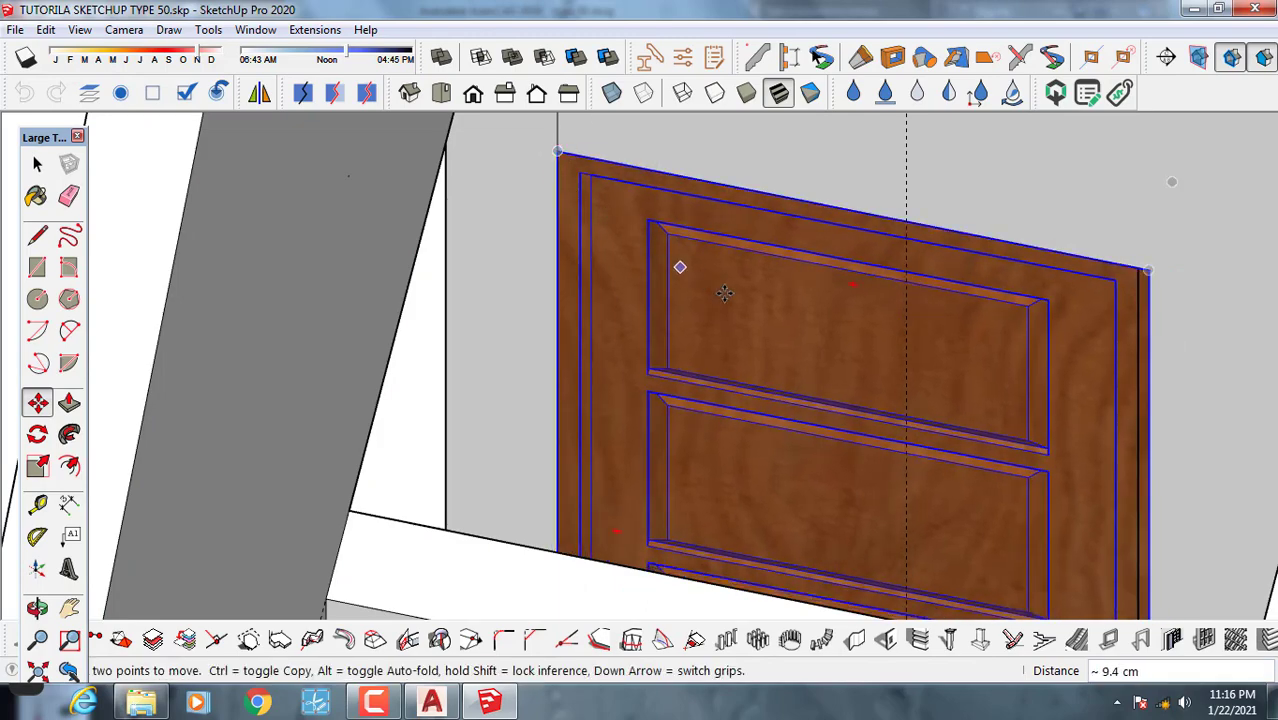
# Measure how far the door frame overlaps the wall beyond the free side of the opening.
pyautogui.scroll(-7, 820, 348)
pyautogui.moveTo(916, 400); pyautogui.dragTo(948, 466, button='middle')
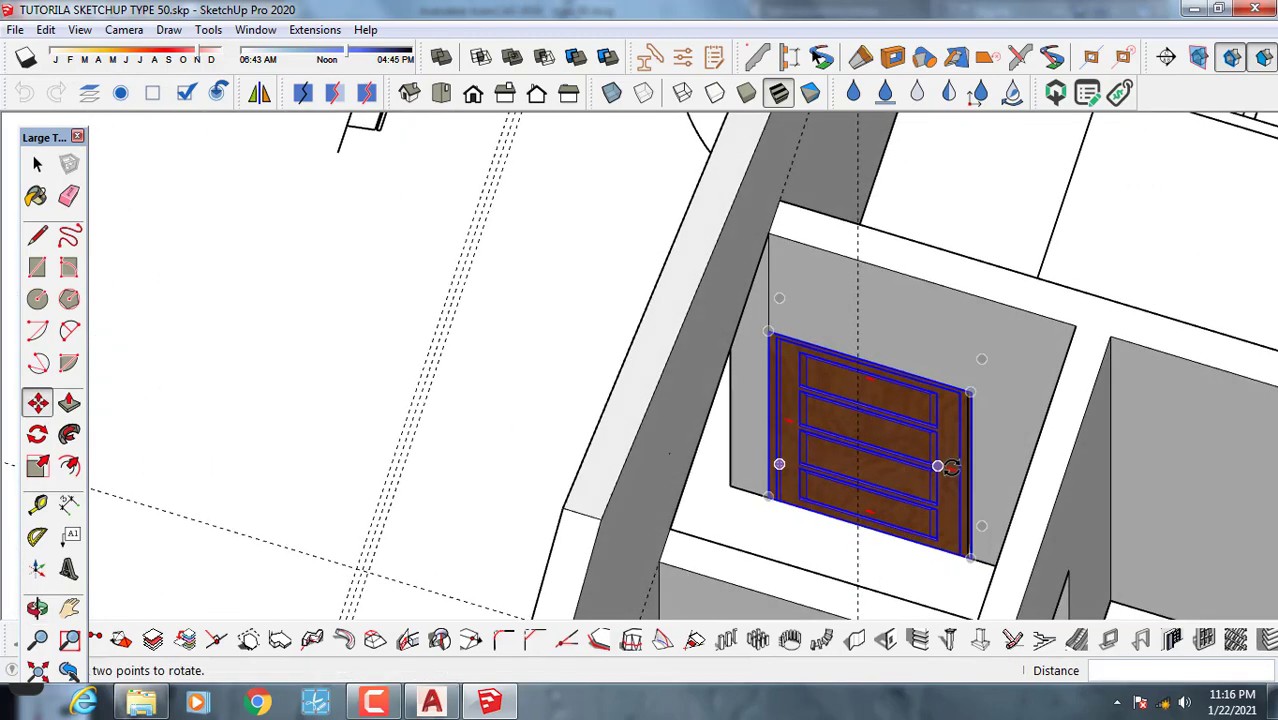
pyautogui.press('space')
pyautogui.scroll(6, 1001, 416)
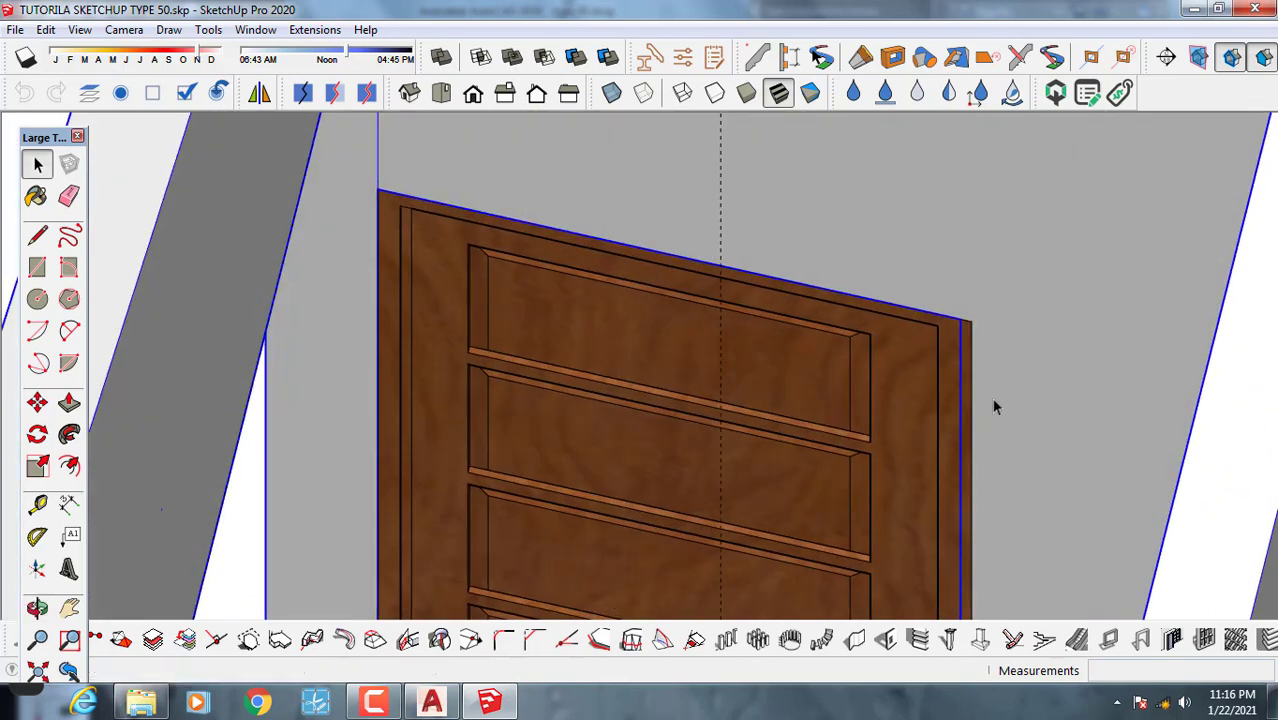
pyautogui.scroll(2, 980, 381)
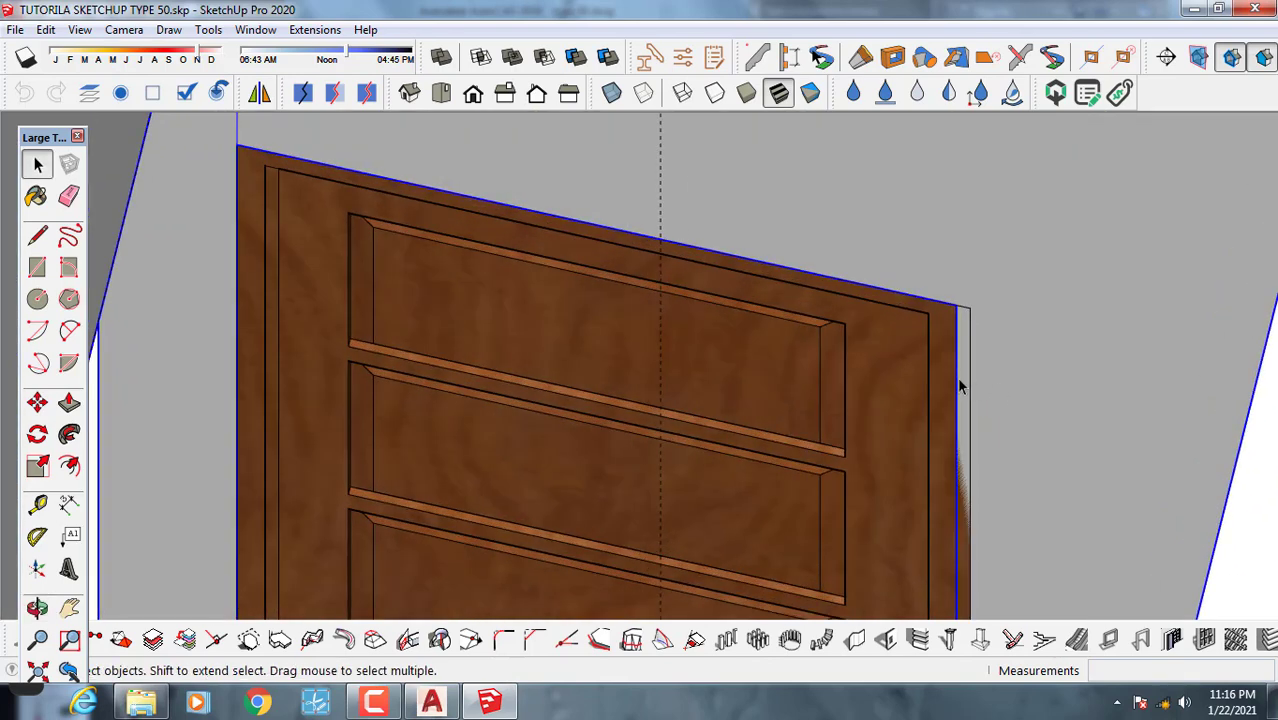
pyautogui.scroll(2, 960, 387)
pyautogui.press('t')
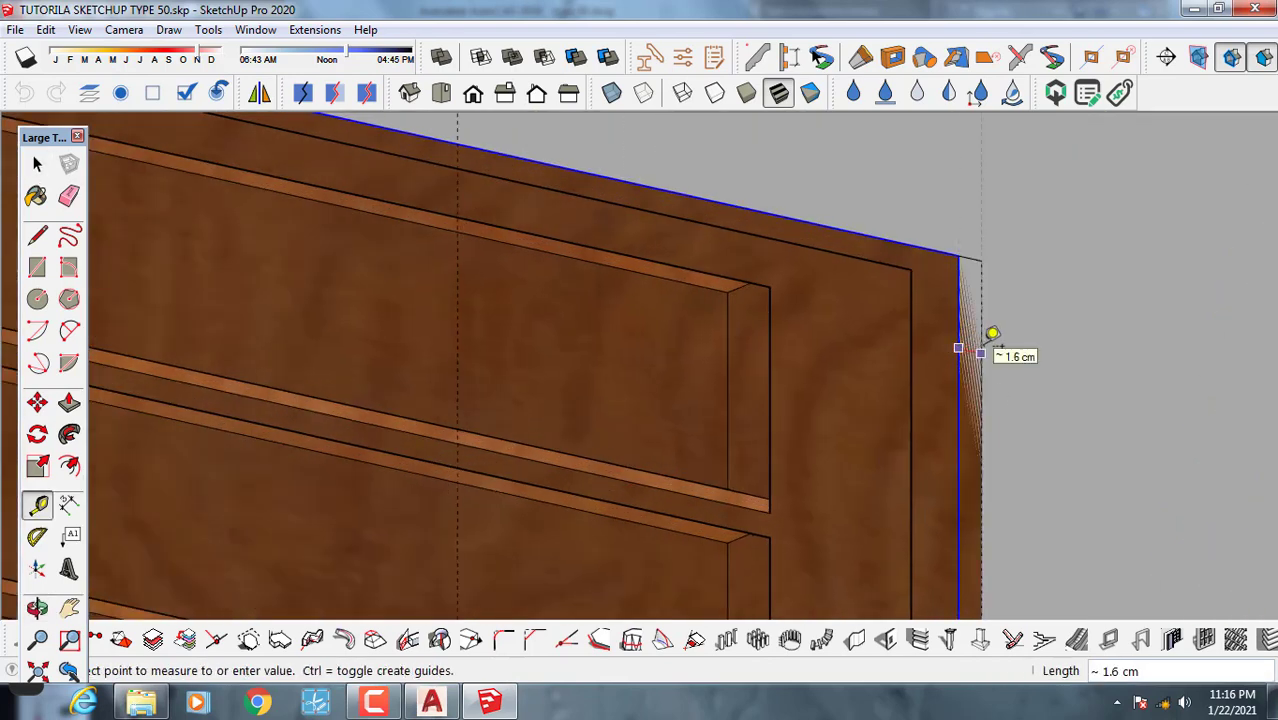
pyautogui.press('space')
# Hide the door group and push the opening's side face back by about 1.6 cm to widen the doorway.
pyautogui.scroll(-3, 814, 382)
pyautogui.rightClick(814, 382)
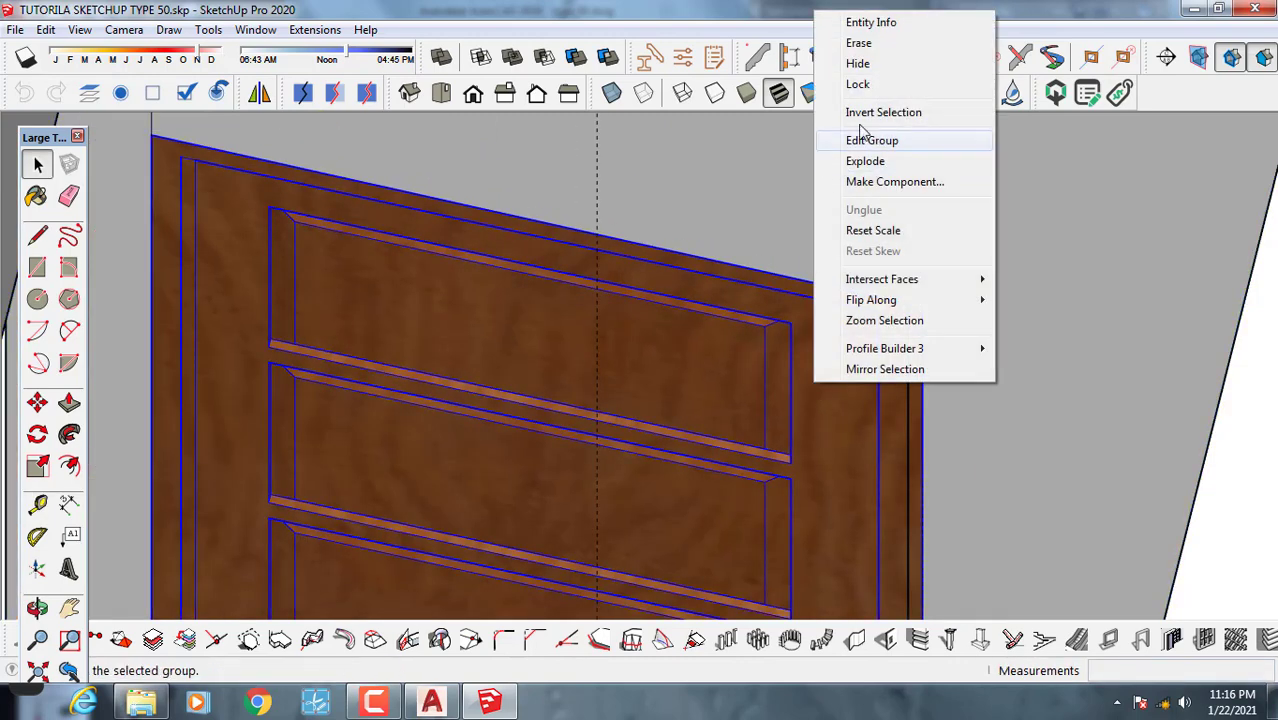
pyautogui.click(858, 63)
pyautogui.scroll(3, 899, 380)
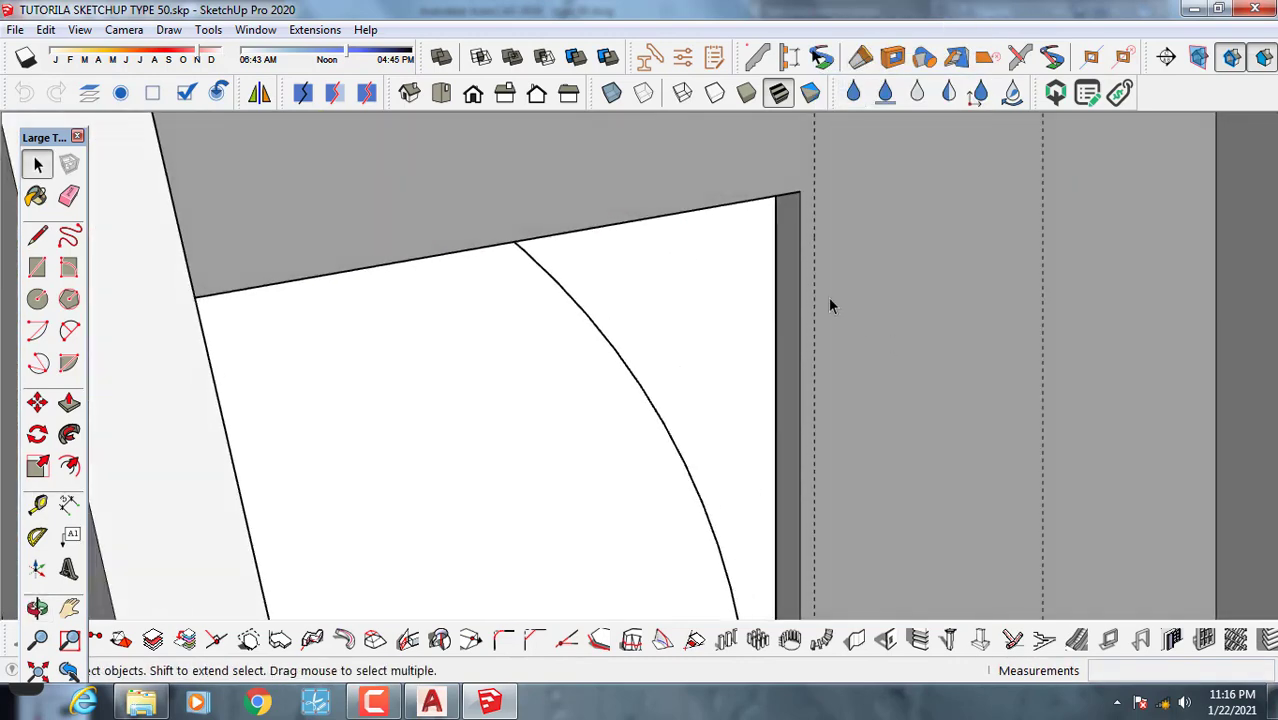
pyautogui.press('p')
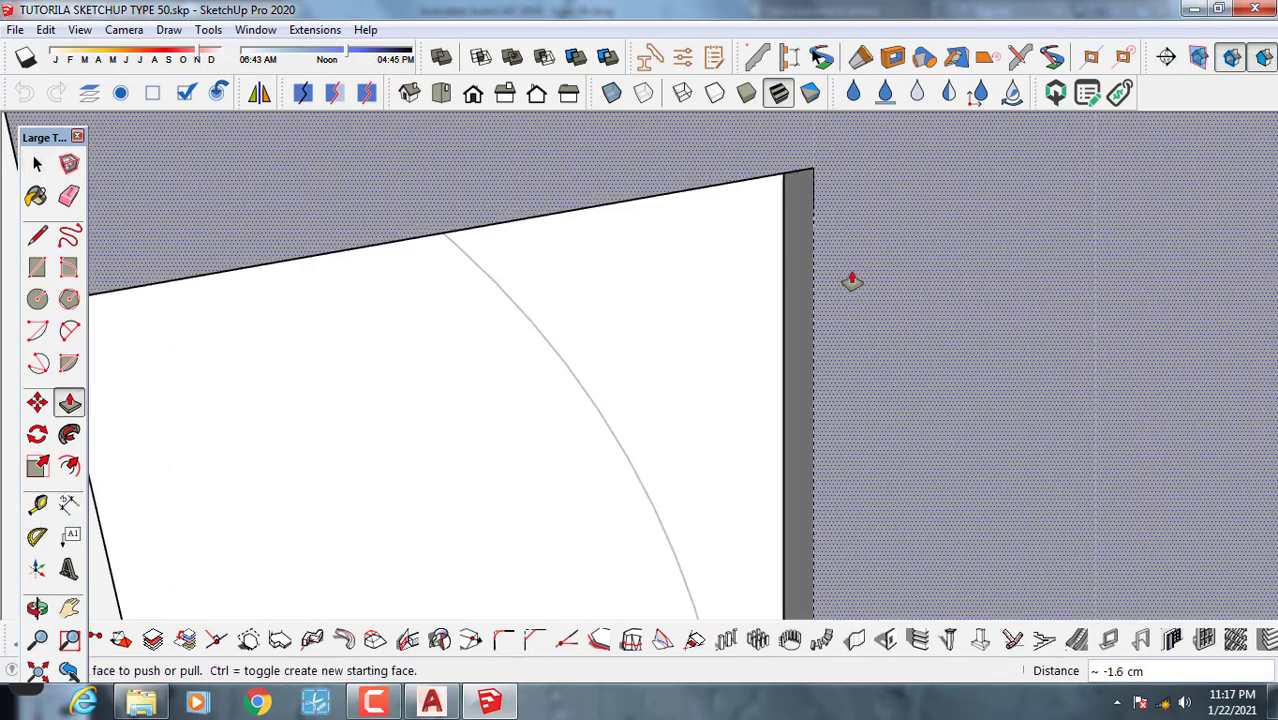
pyautogui.scroll(-4, 879, 354)
pyautogui.press('space')
pyautogui.scroll(-3, 391, 428)
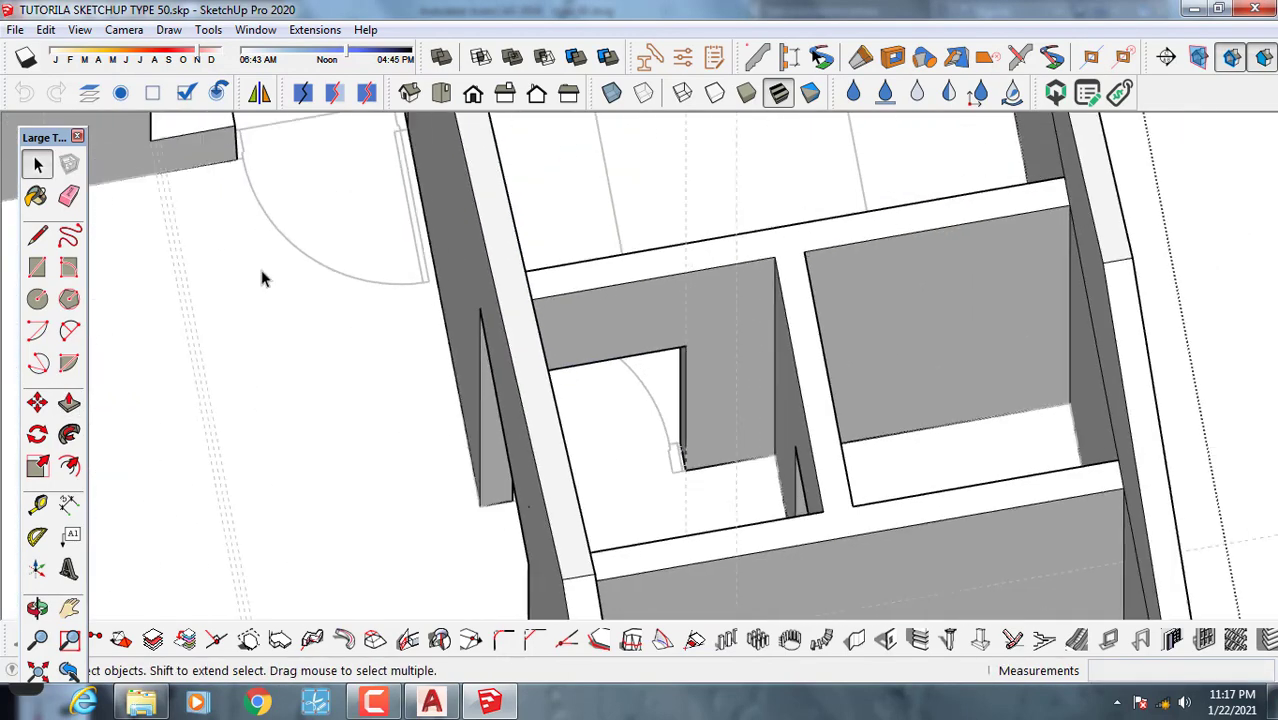
# Unhide the door group in the widened doorway.
pyautogui.click(46, 29)
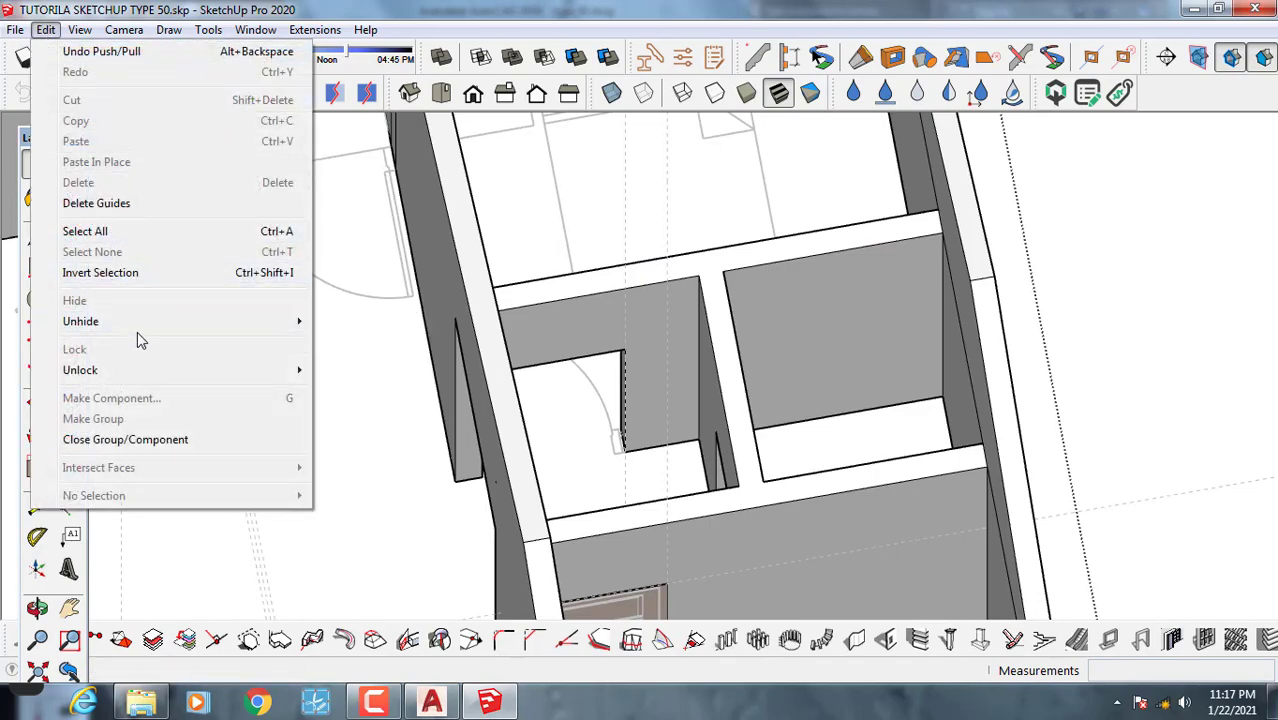
pyautogui.click(356, 345)
pyautogui.scroll(-2, 970, 354)
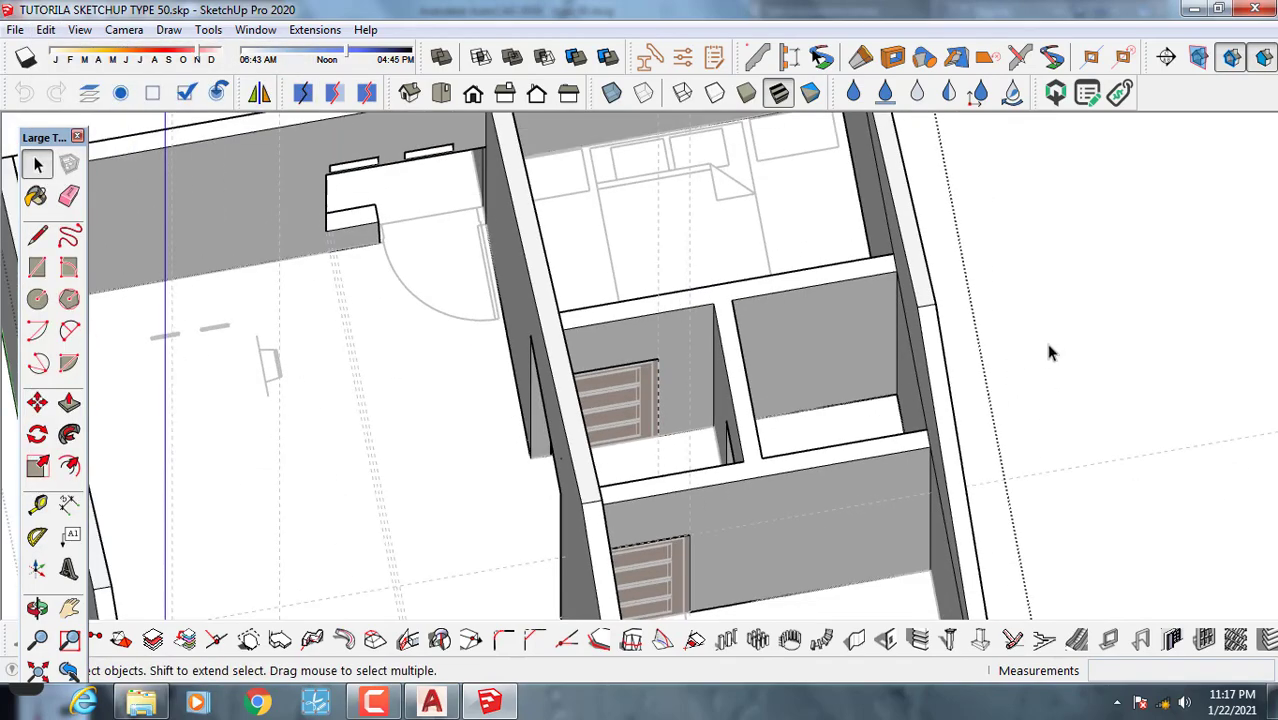
# Move the other bedroom door about 1.6 cm sideways so that its top frame corner meets the edge of its opening.
pyautogui.moveTo(1013, 331); pyautogui.dragTo(305, 118, button='middle')
pyautogui.scroll(3, 549, 182)
pyautogui.moveTo(425, 205)
pyautogui.mouseDown(button='middle')
pyautogui.moveTo(408, 305)
pyautogui.moveTo(705, 285)
pyautogui.mouseUp(button='middle')
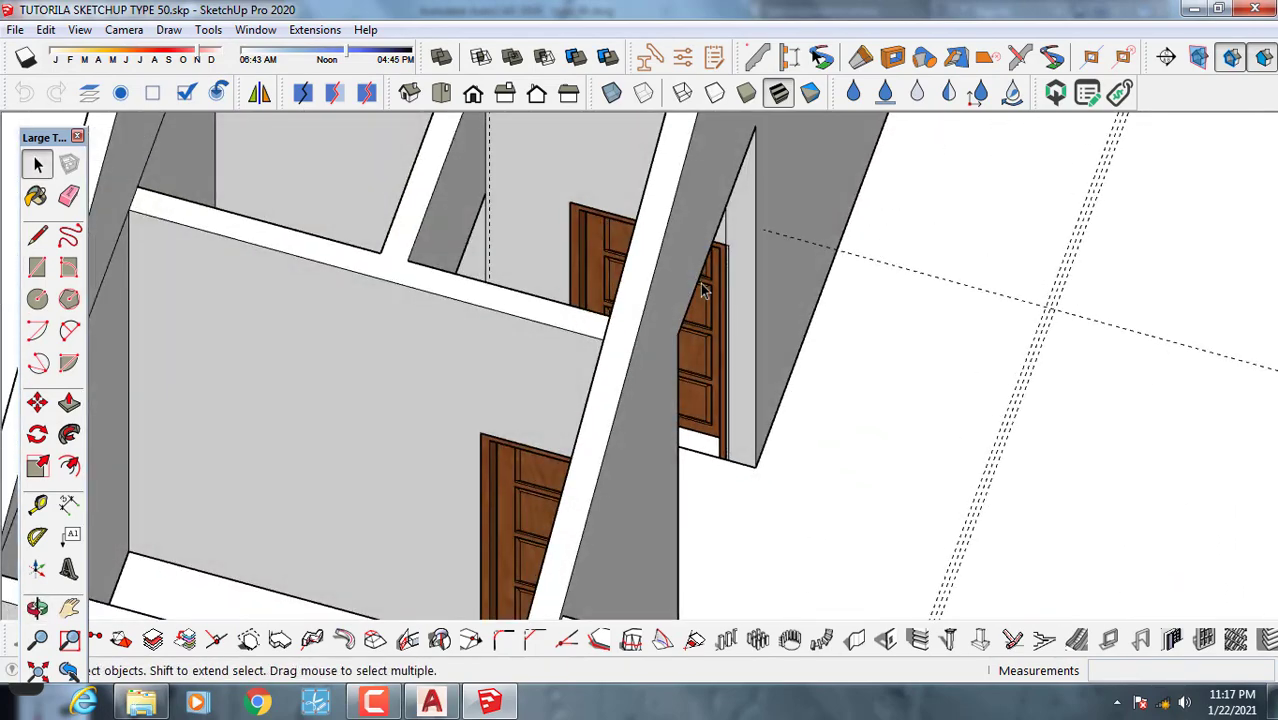
pyautogui.moveTo(530, 252); pyautogui.dragTo(747, 272, button='middle')
pyautogui.scroll(2, 599, 257)
pyautogui.scroll(2, 744, 240)
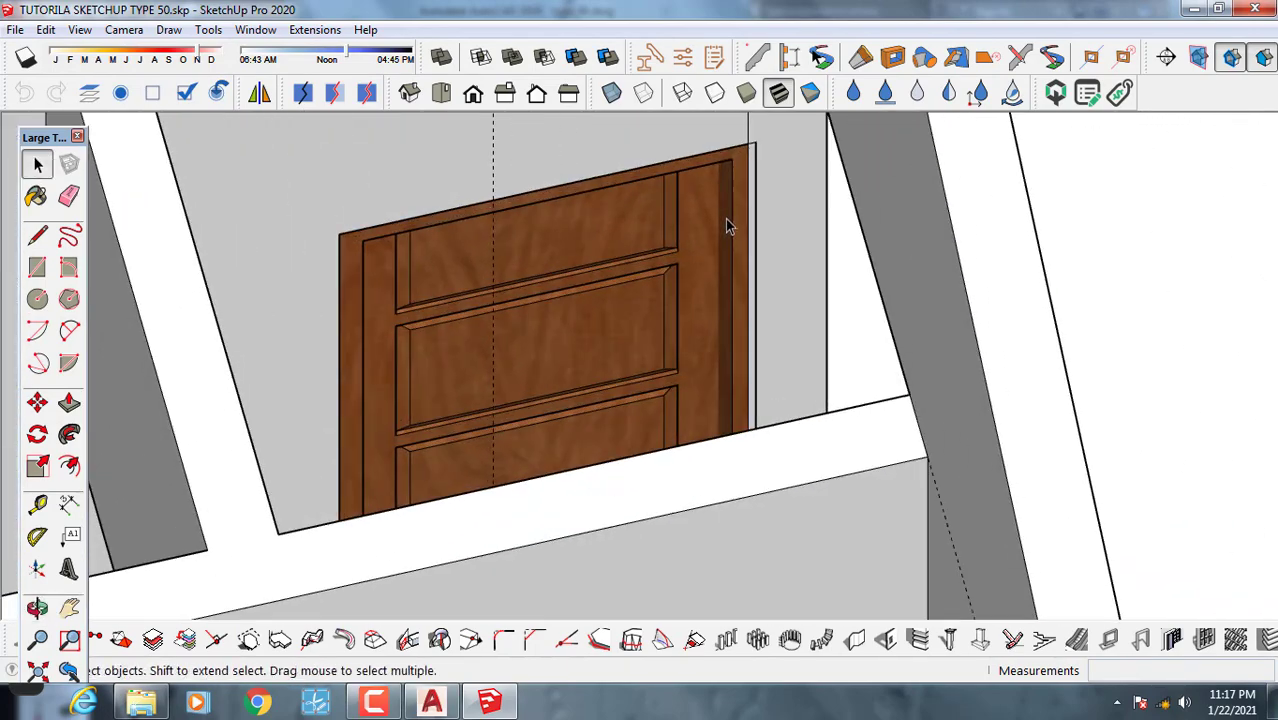
pyautogui.click(730, 202)
pyautogui.scroll(1, 737, 204)
pyautogui.scroll(2, 758, 160)
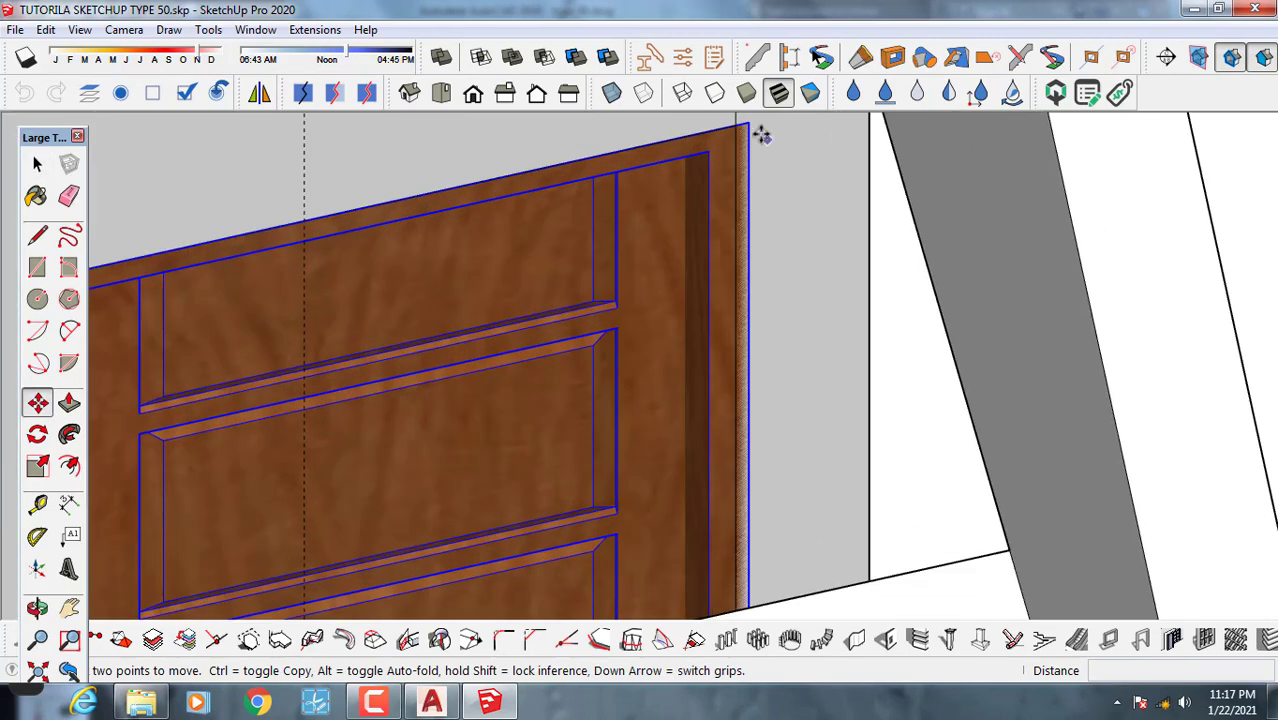
pyautogui.click(746, 124)
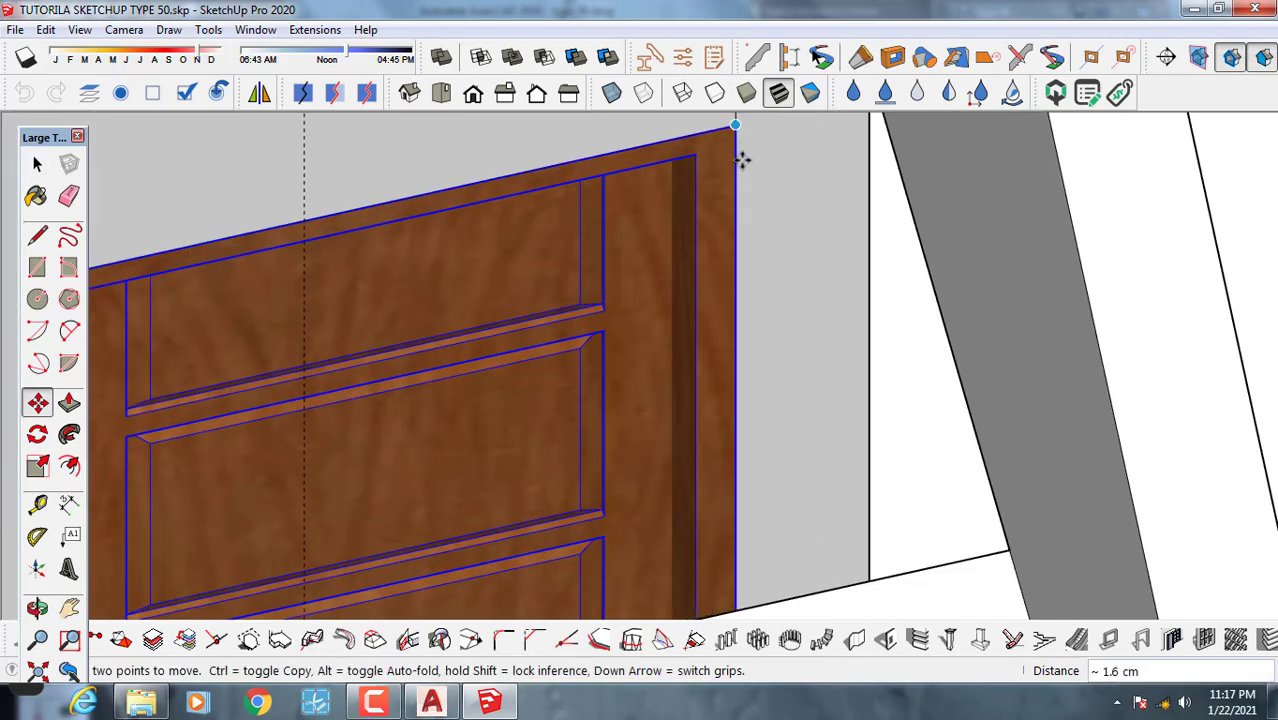
pyautogui.click(742, 160)
pyautogui.scroll(-3, 716, 238)
pyautogui.moveTo(679, 274); pyautogui.dragTo(470, 325, button='middle')
pyautogui.press('space')
pyautogui.scroll(2, 388, 279)
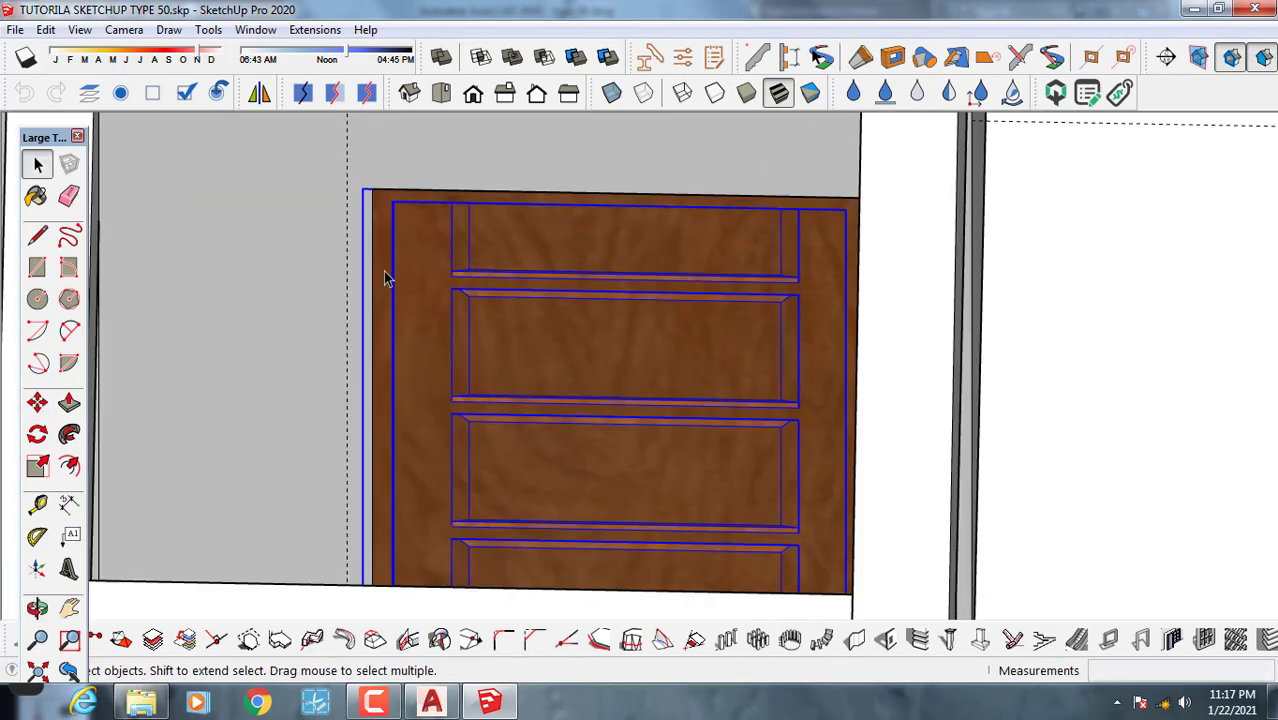
pyautogui.click(314, 271)
pyautogui.moveTo(365, 277); pyautogui.dragTo(613, 117, button='middle')
pyautogui.click(611, 93)
pyautogui.scroll(3, 397, 203)
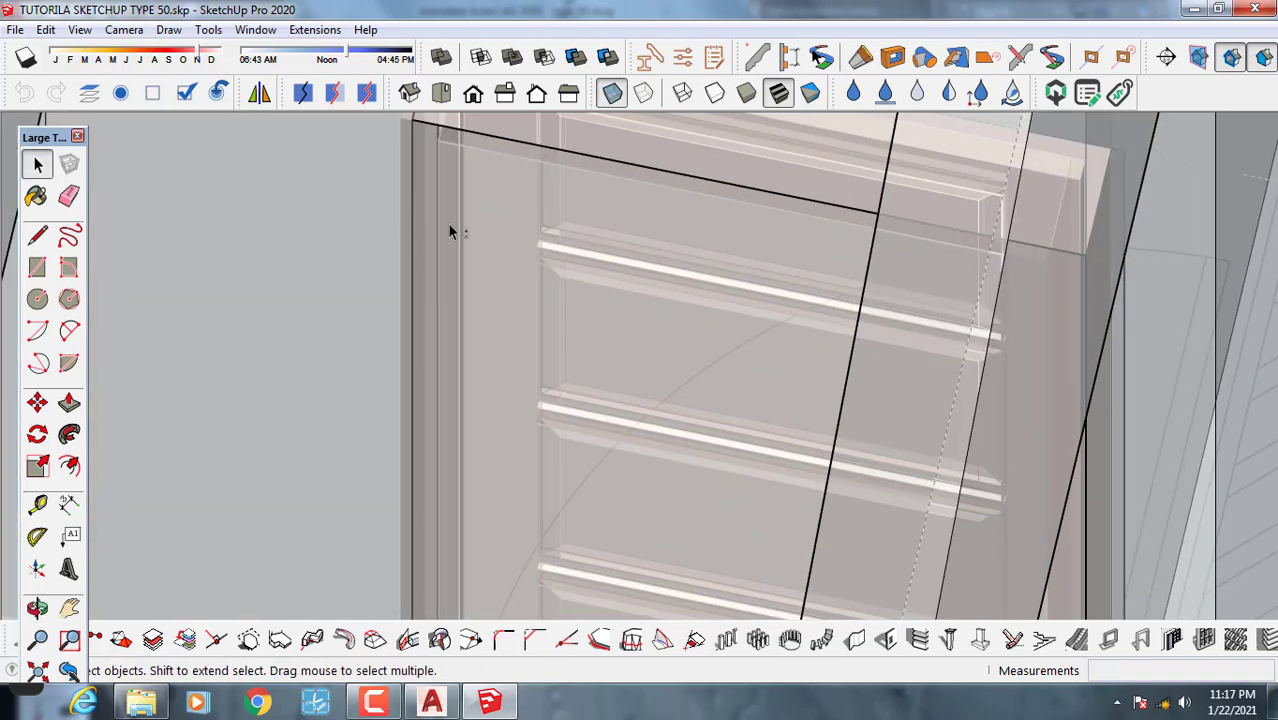
pyautogui.moveTo(450, 234); pyautogui.dragTo(560, 320, button='middle')
pyautogui.press('p')
pyautogui.scroll(2, 540, 320)
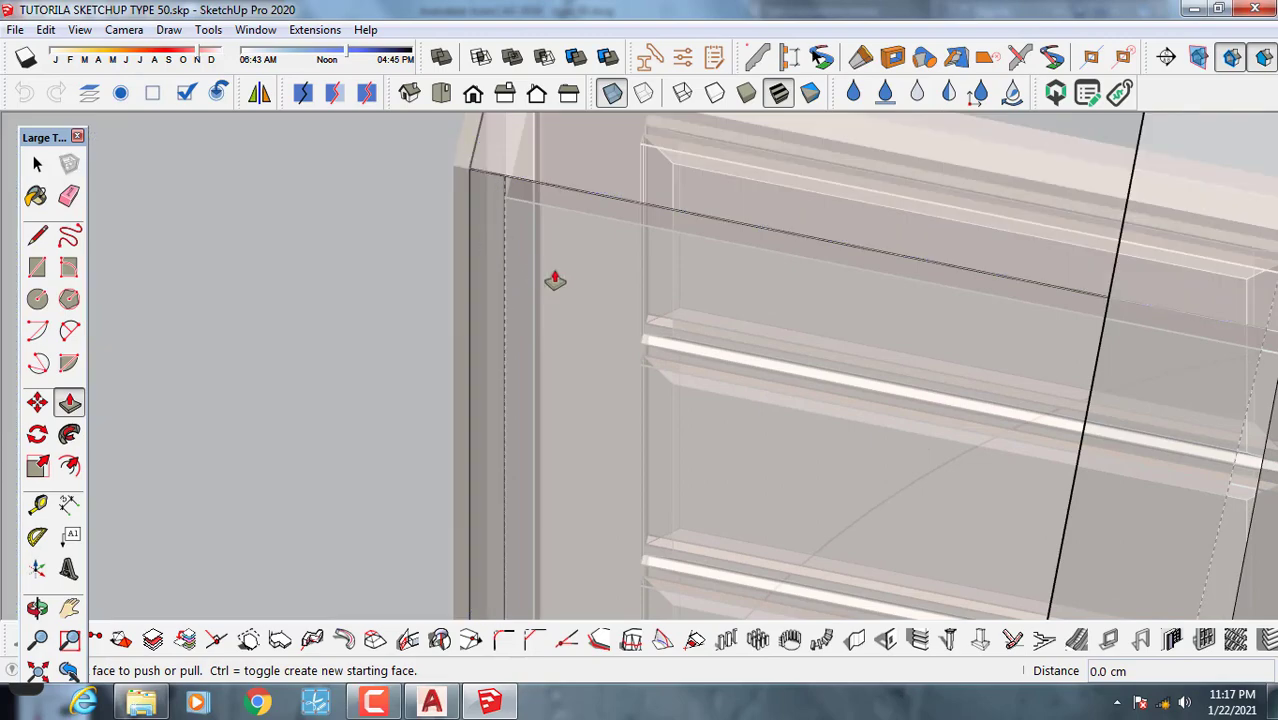
pyautogui.click(613, 95)
pyautogui.scroll(-6, 639, 257)
pyautogui.press('space')
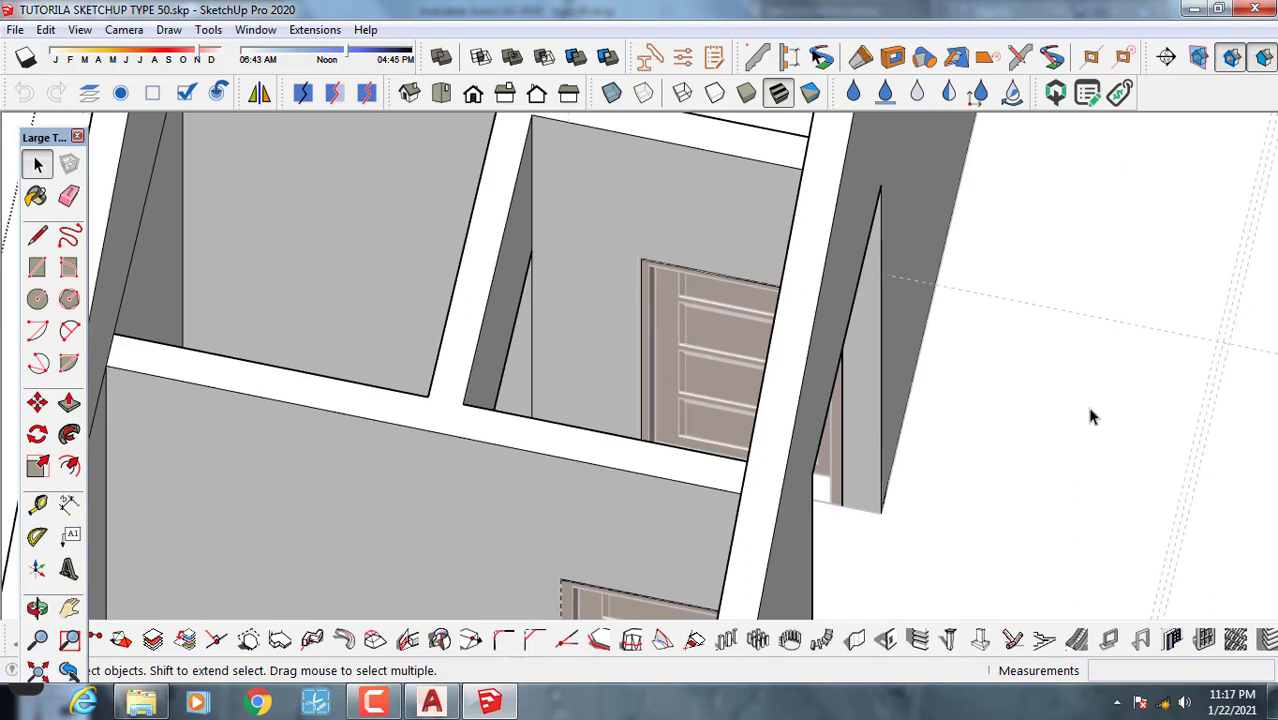
# Place a guide along the bedroom door frame's outer edge, about 1.6 cm from the side of the wall opening.
pyautogui.scroll(6, 650, 290)
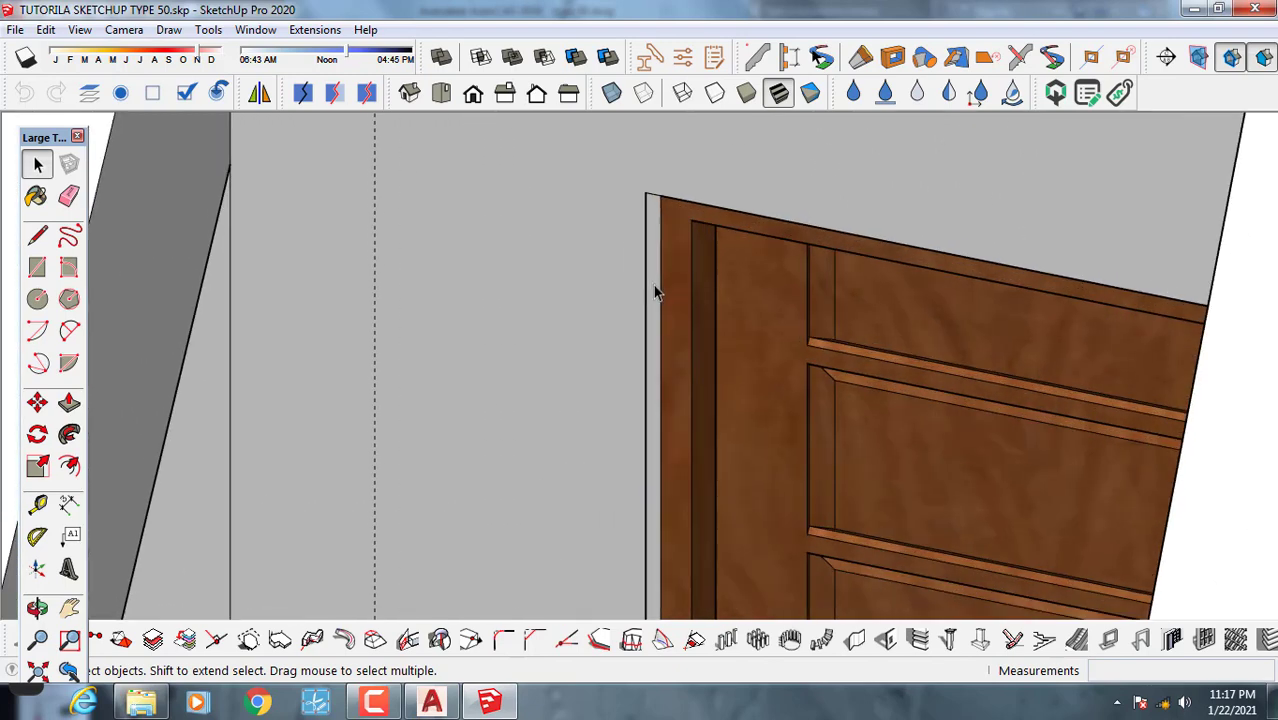
pyautogui.press('t')
pyautogui.scroll(3, 658, 270)
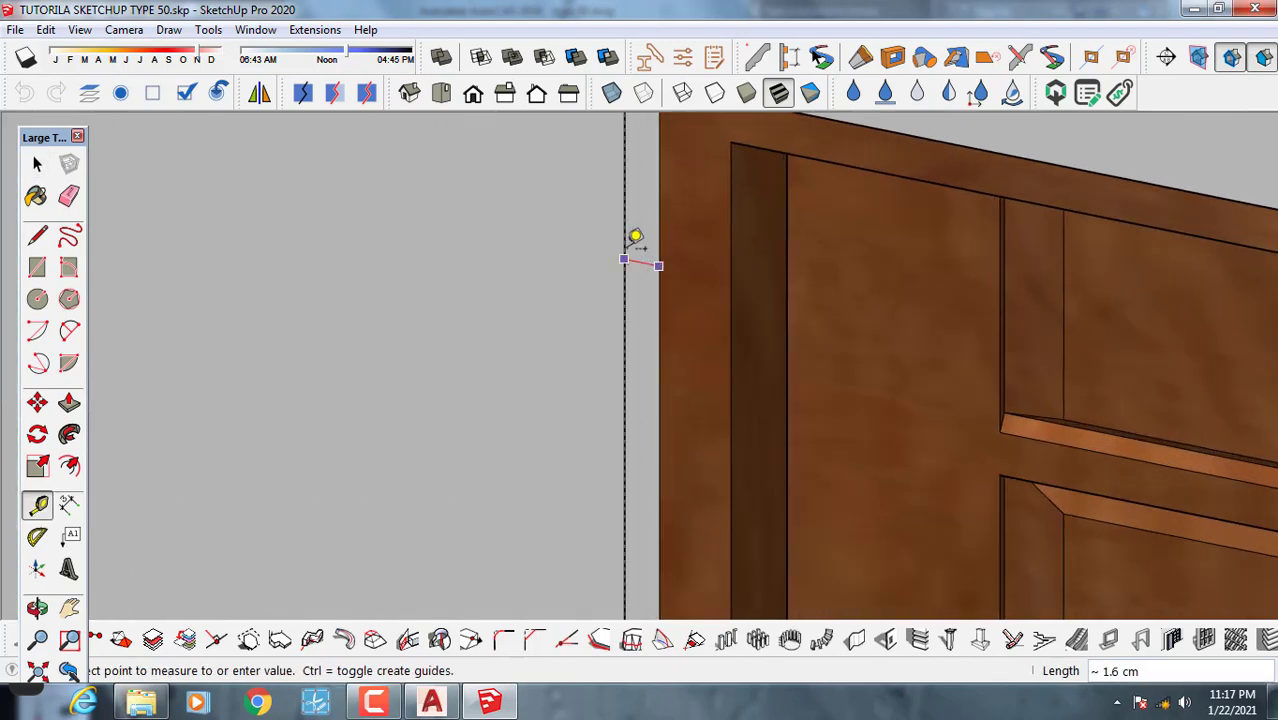
pyautogui.scroll(-3, 695, 302)
# Hide the bedroom door group and push the opening's side face back to the guide to widen the doorway.
pyautogui.click(710, 305)
pyautogui.rightClick(711, 305)
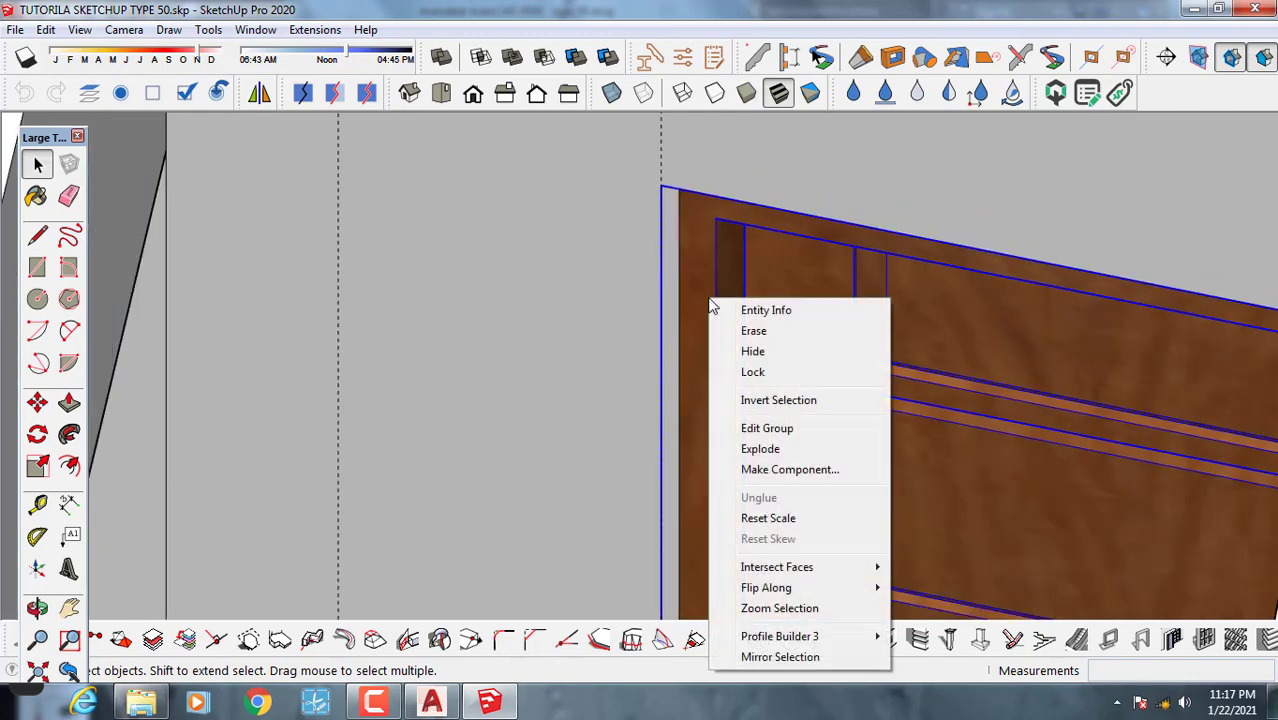
pyautogui.click(753, 331)
pyautogui.scroll(-3, 690, 340)
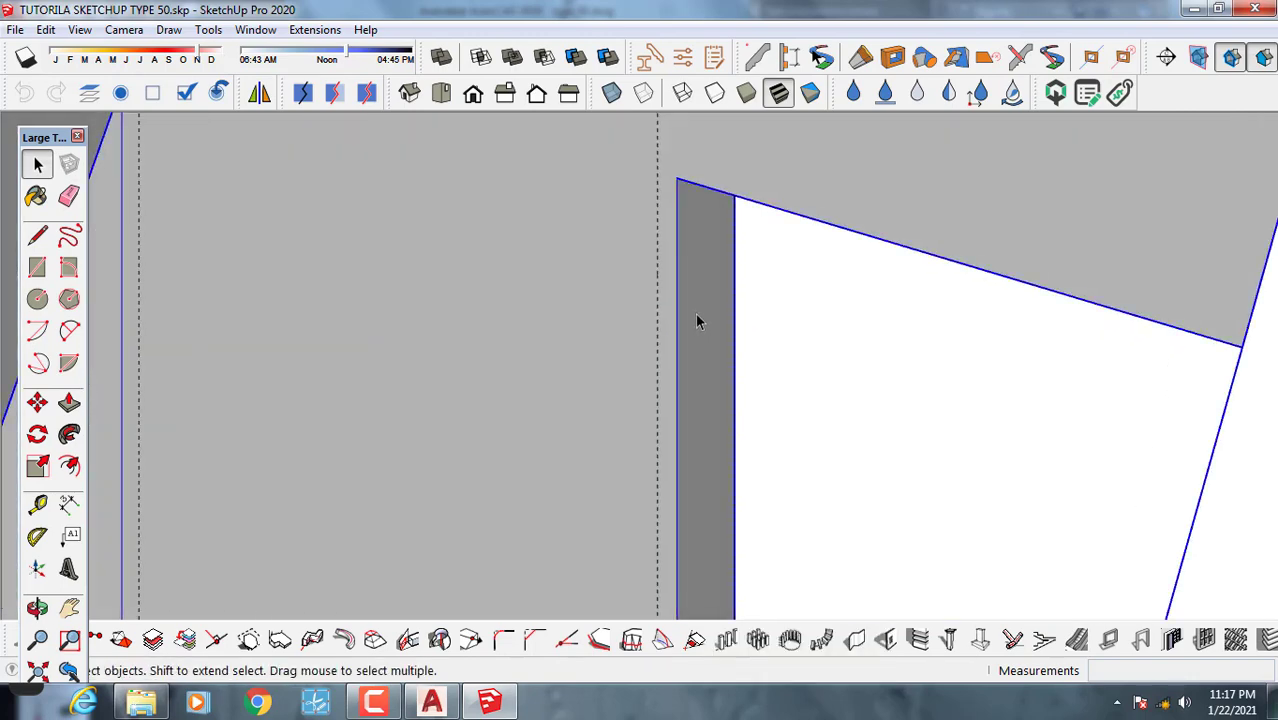
pyautogui.click(697, 318)
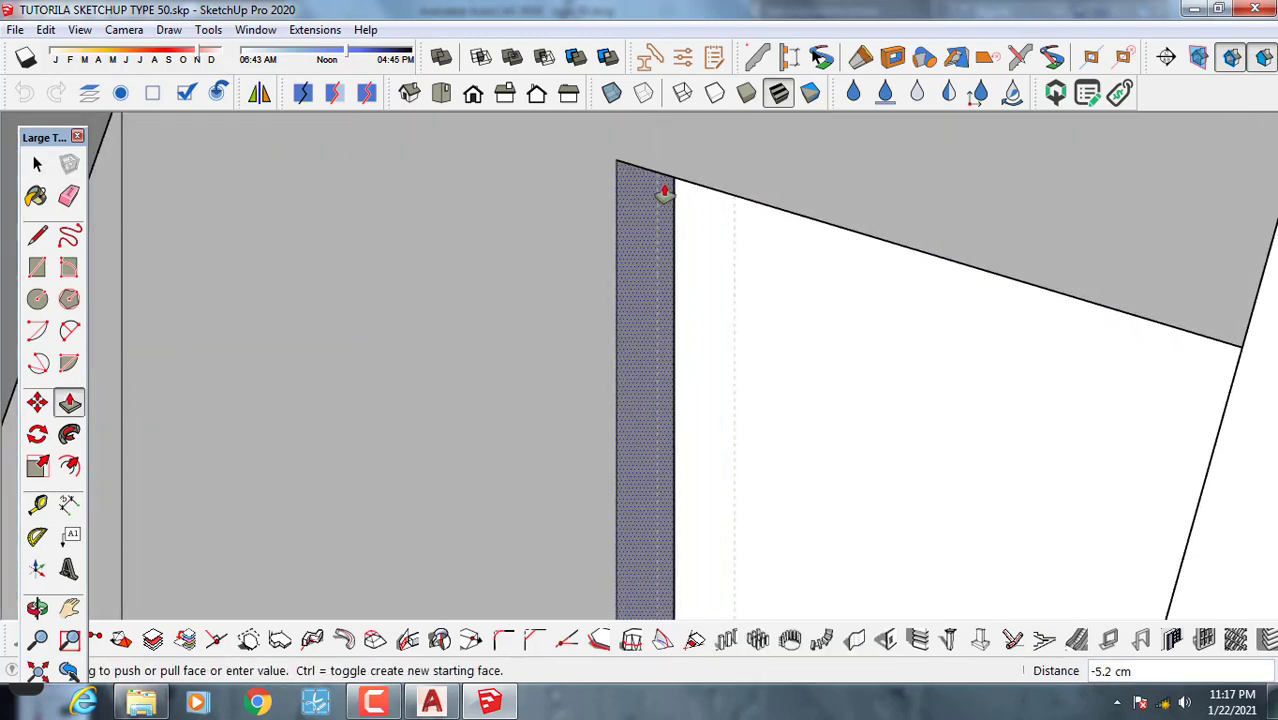
pyautogui.click(659, 182)
pyautogui.scroll(-1, 658, 270)
pyautogui.scroll(-4, 659, 280)
pyautogui.press('space')
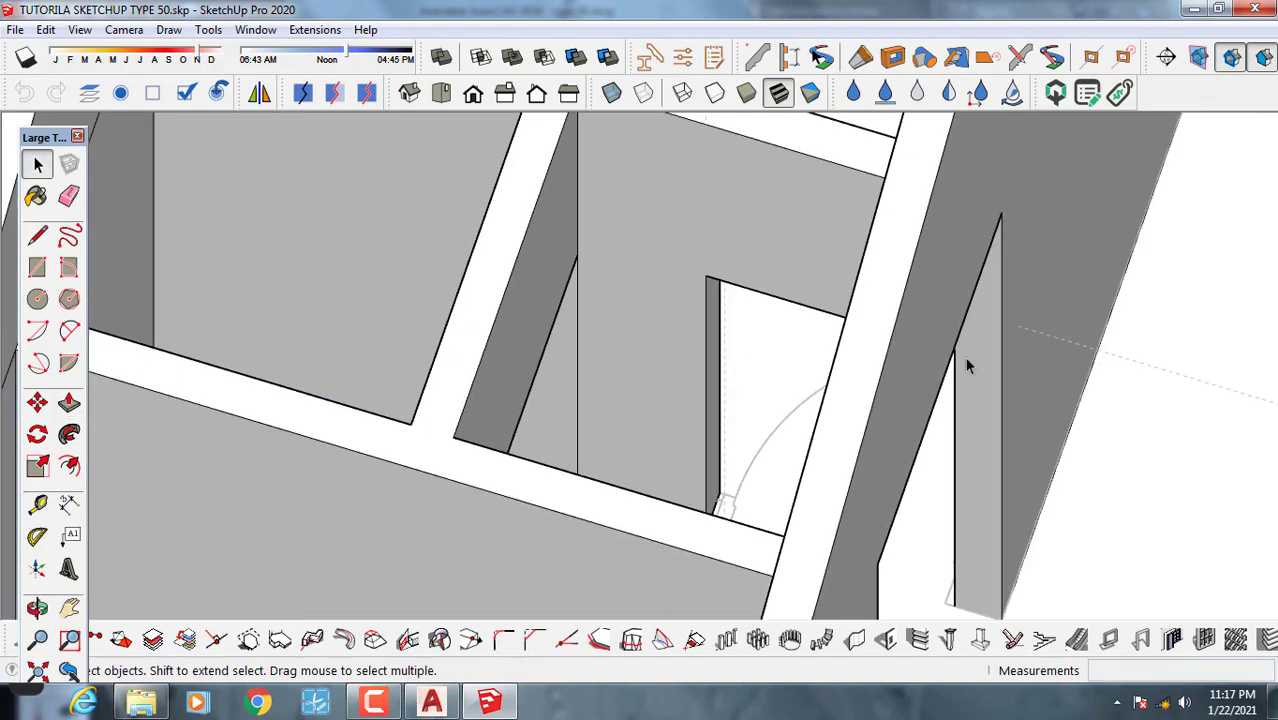
# Unhide the door group in the second widened bedroom doorway.
pyautogui.scroll(-2, 975, 401)
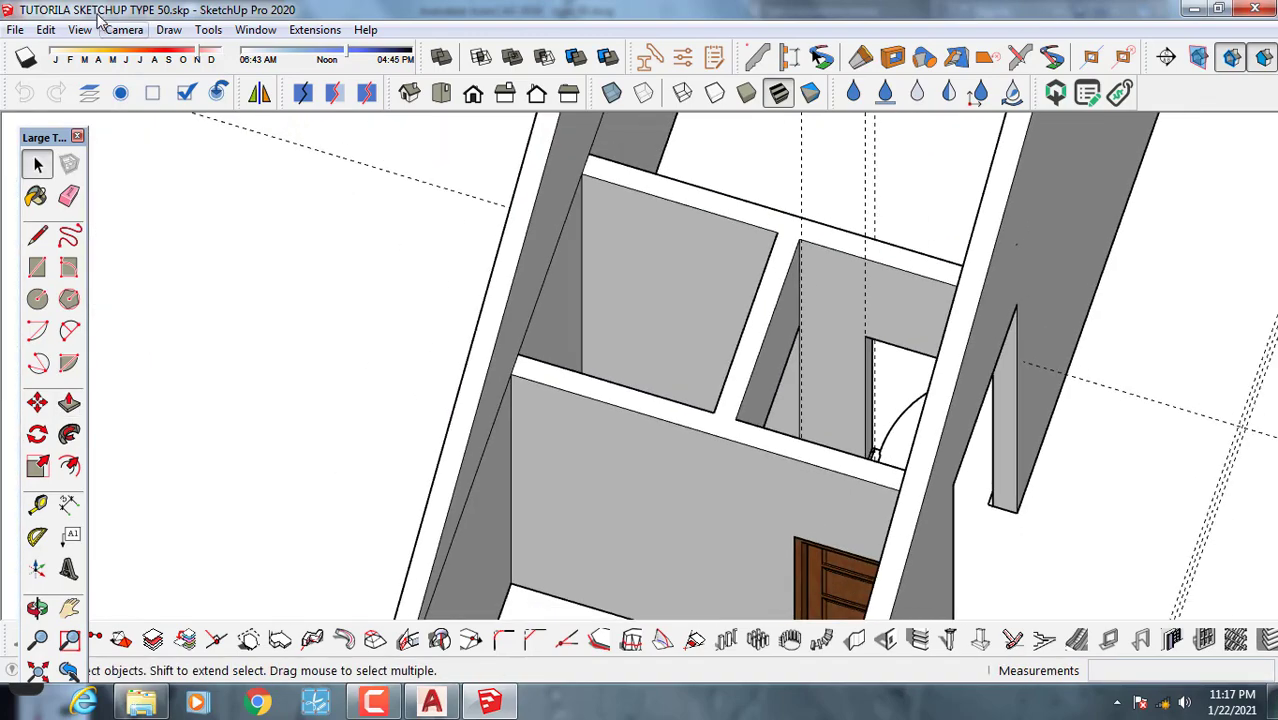
pyautogui.click(15, 29)
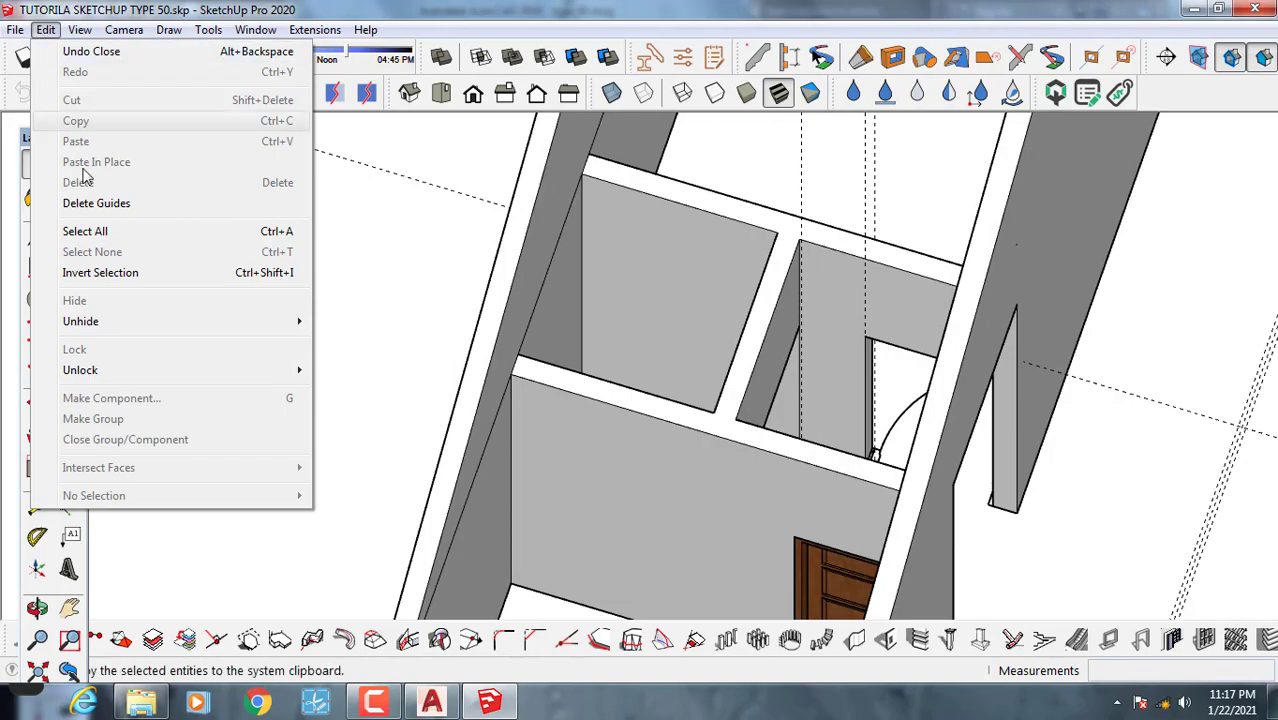
pyautogui.moveTo(147, 333)
pyautogui.click(397, 338)
pyautogui.scroll(-3, 399, 391)
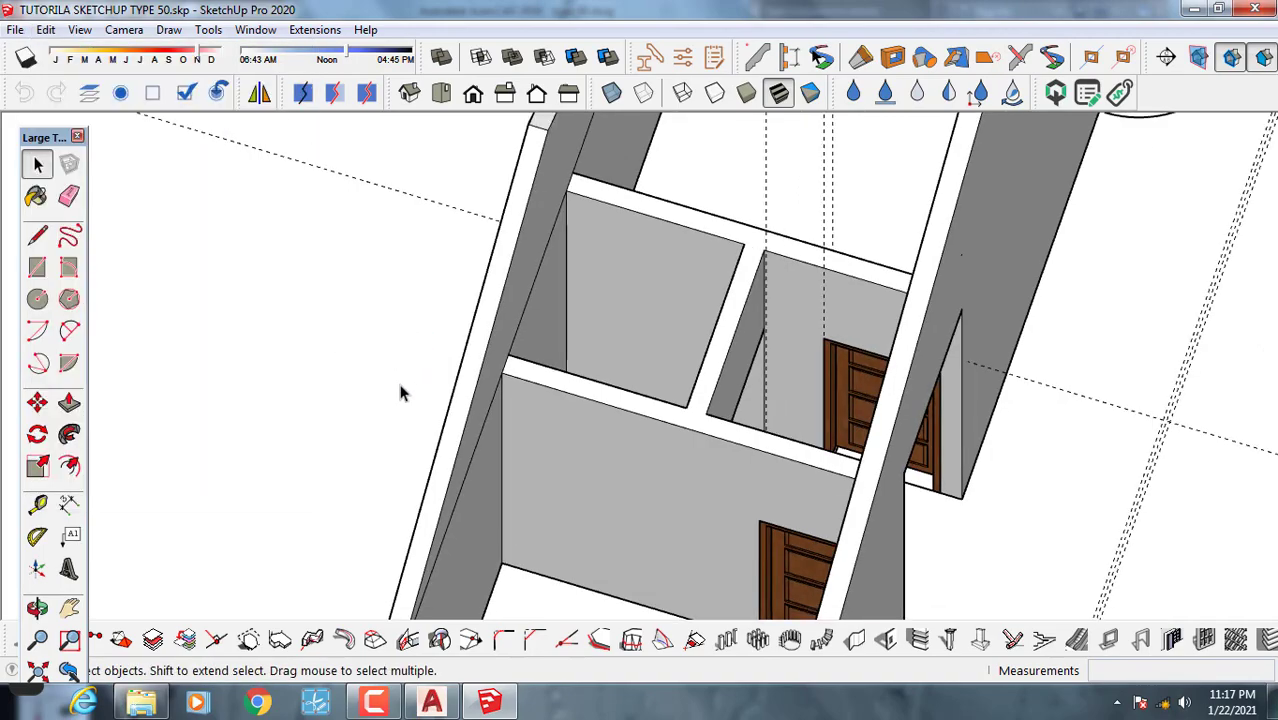
# Inspect the placed doors around the house and examine the front window opening beside the main entrance.
pyautogui.moveTo(571, 457); pyautogui.dragTo(84, 400, button='middle')
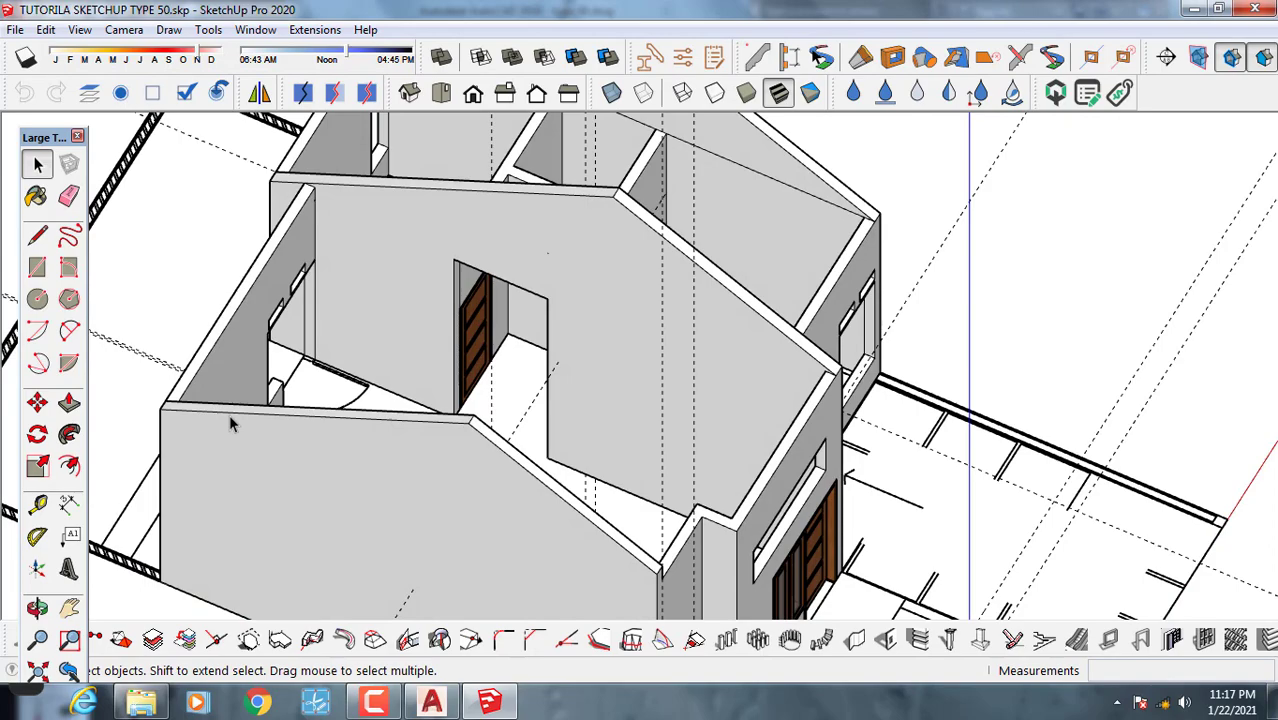
pyautogui.moveTo(355, 402); pyautogui.dragTo(400, 380, button='middle')
pyautogui.scroll(-3, 244, 340)
pyautogui.moveTo(380, 450); pyautogui.dragTo(424, 341, button='middle')
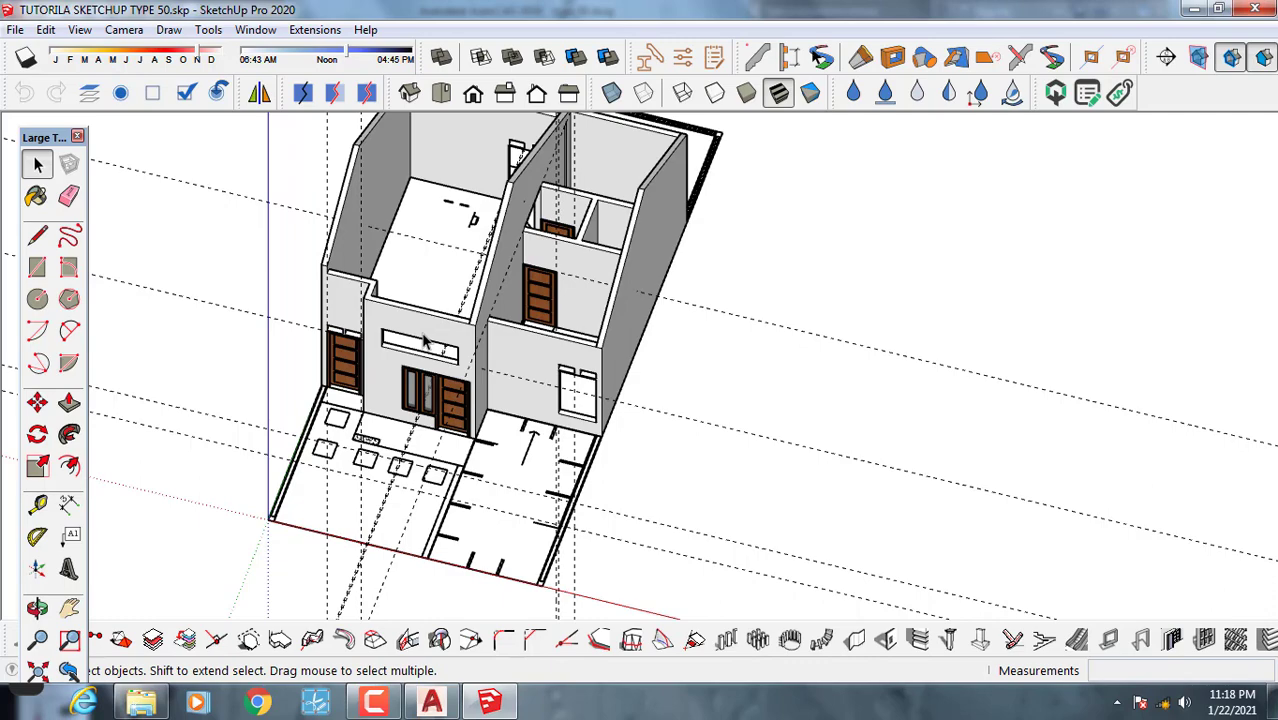
pyautogui.moveTo(545, 361); pyautogui.dragTo(679, 355, button='middle')
pyautogui.scroll(3, 577, 408)
pyautogui.moveTo(577, 408); pyautogui.dragTo(585, 322, button='middle')
pyautogui.scroll(3, 570, 406)
pyautogui.scroll(1, 679, 376)
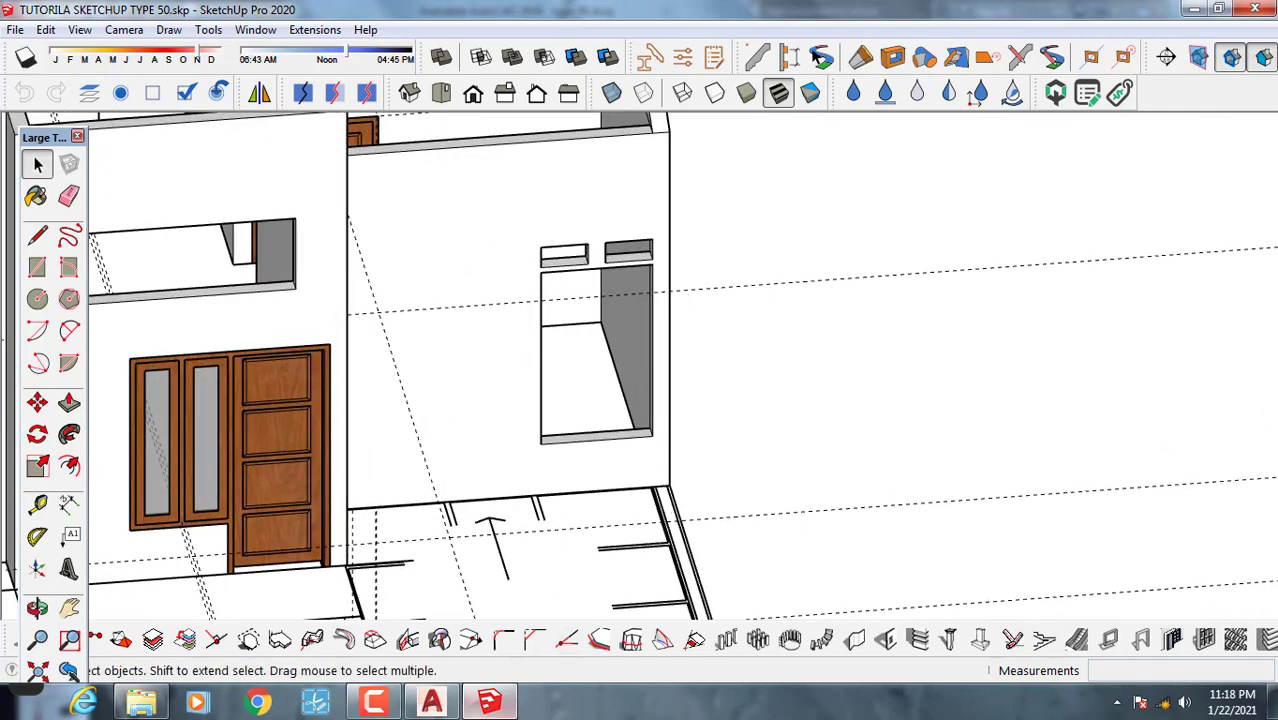
# Switch to AutoCAD and locate the front window in the elevation drawing of type 50.dwg.
pyautogui.click(440, 703)
pyautogui.scroll(-8, 688, 421)
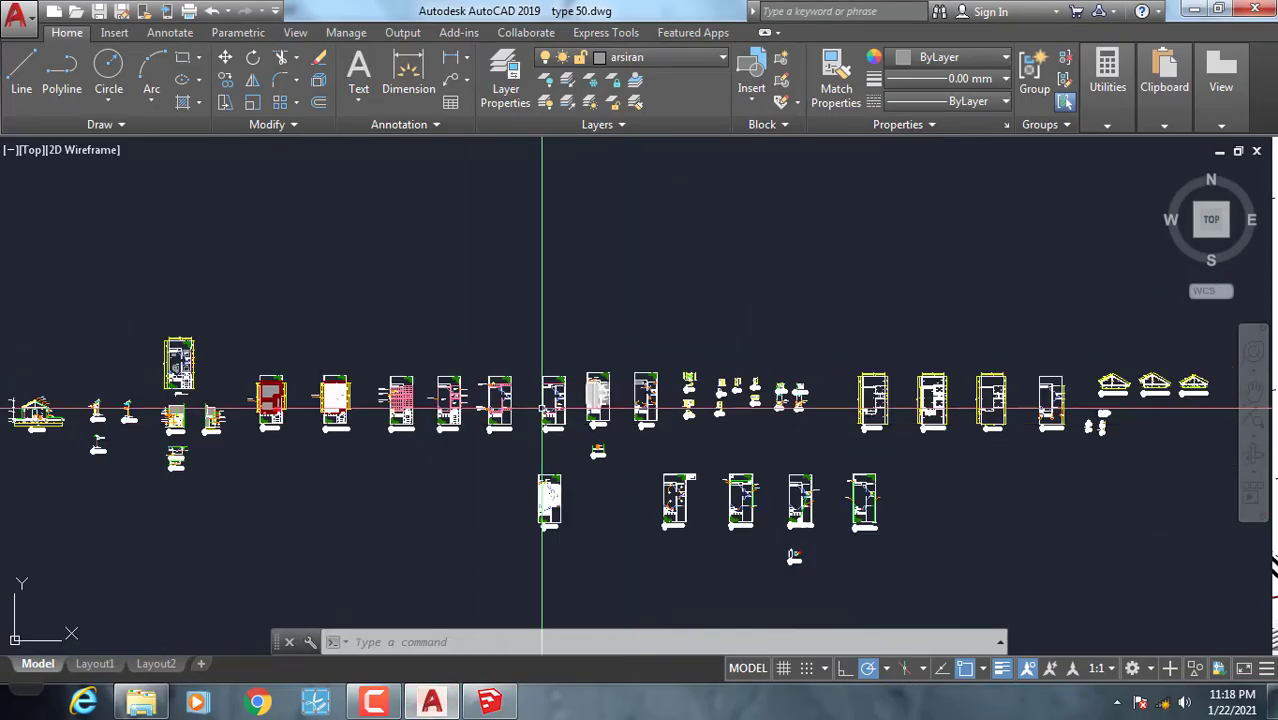
pyautogui.moveTo(351, 445); pyautogui.dragTo(811, 417, button='middle')
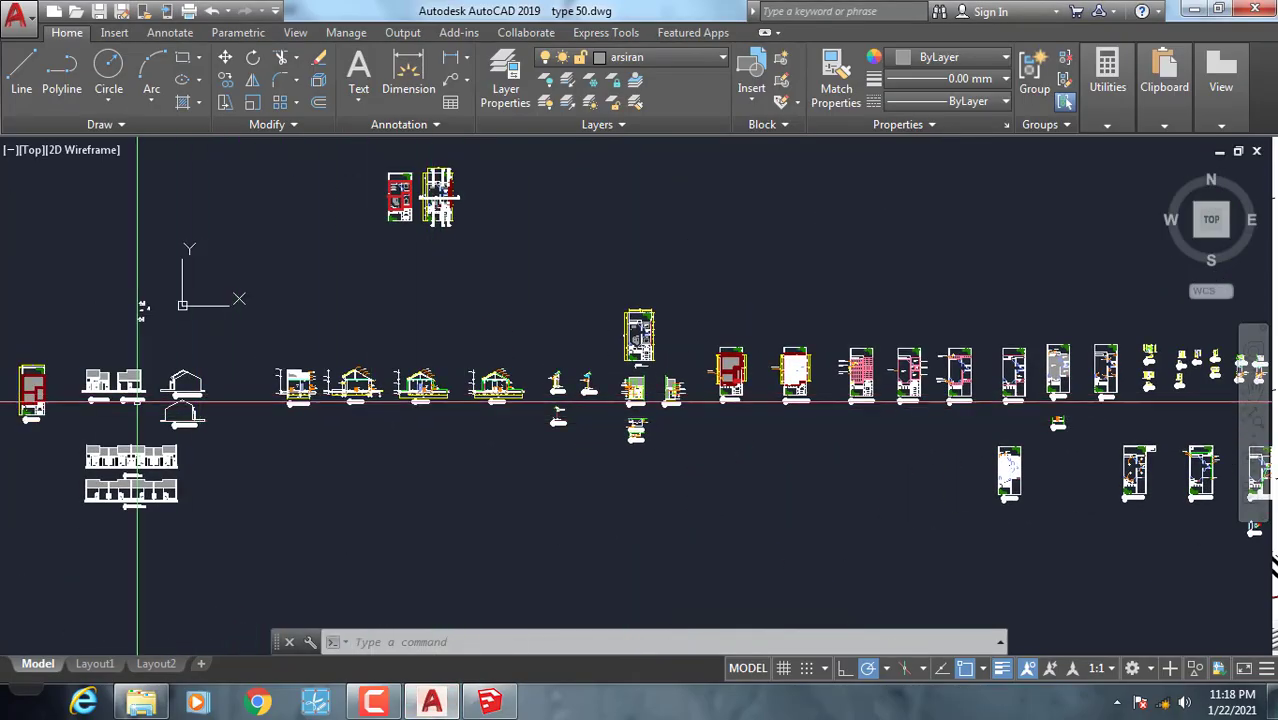
pyautogui.scroll(10, 138, 404)
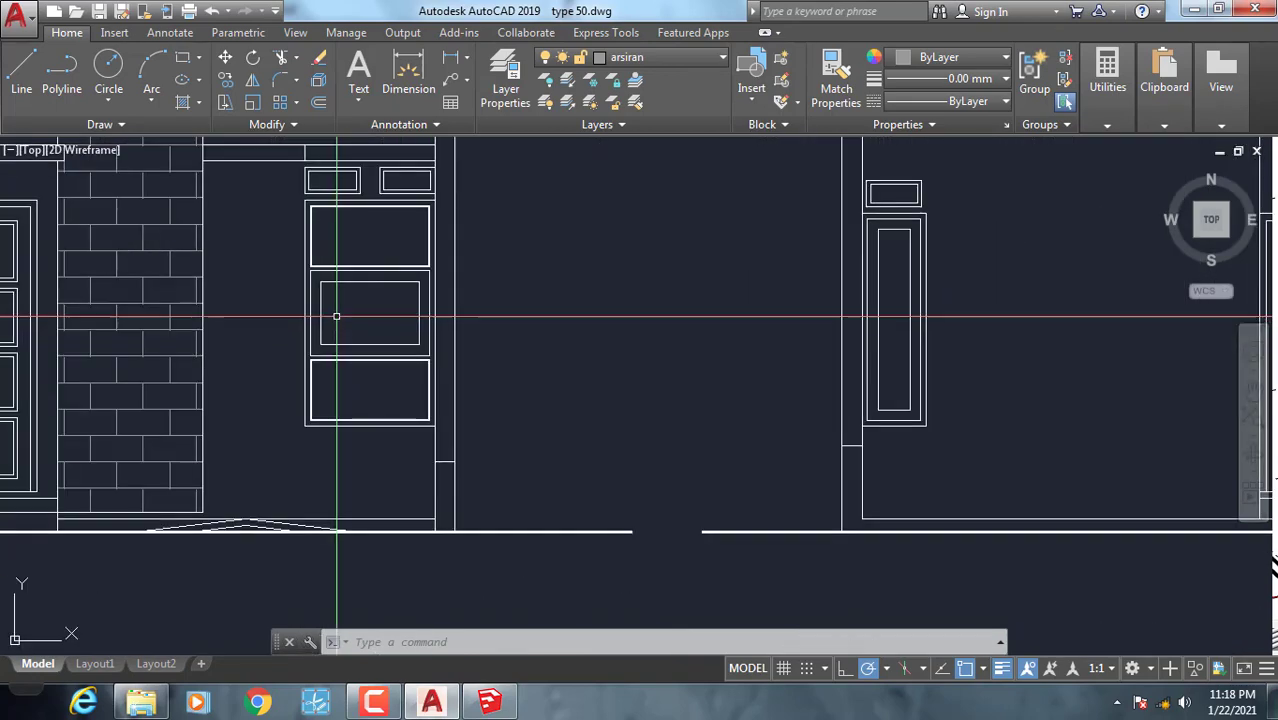
pyautogui.moveTo(336, 316)
pyautogui.mouseDown(button='middle')
pyautogui.moveTo(571, 379)
pyautogui.moveTo(599, 277)
pyautogui.moveTo(611, 307)
pyautogui.mouseUp(button='middle')
pyautogui.scroll(5, 570, 322)
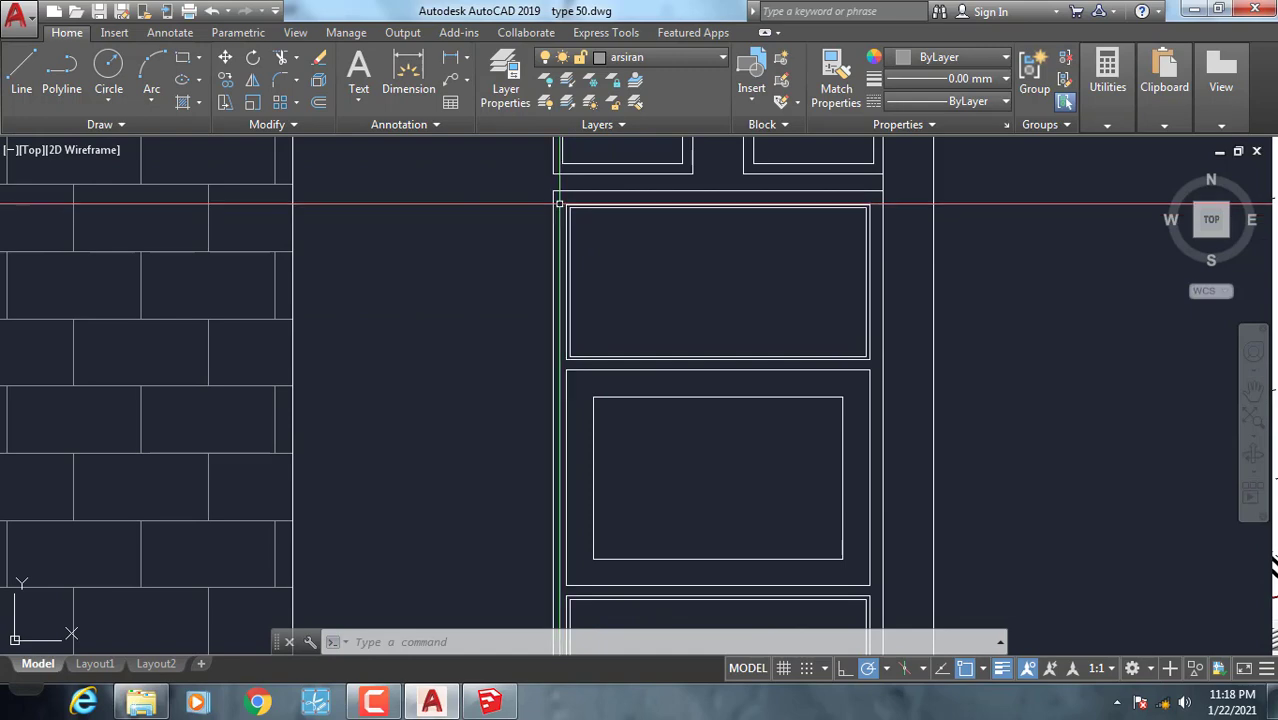
# Examine the front window's frame, its three stacked panels and the two small vents above them in the elevation.
pyautogui.scroll(-2, 559, 204)
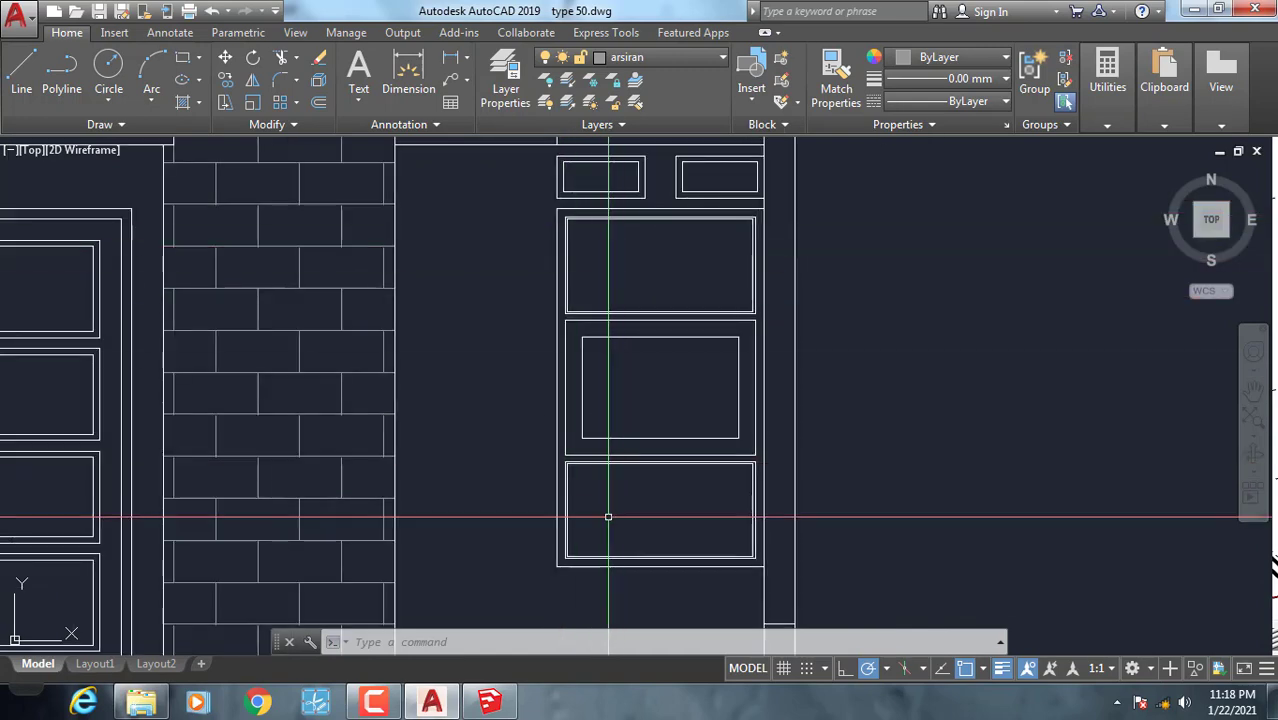
pyautogui.scroll(-2, 626, 384)
pyautogui.scroll(3, 616, 362)
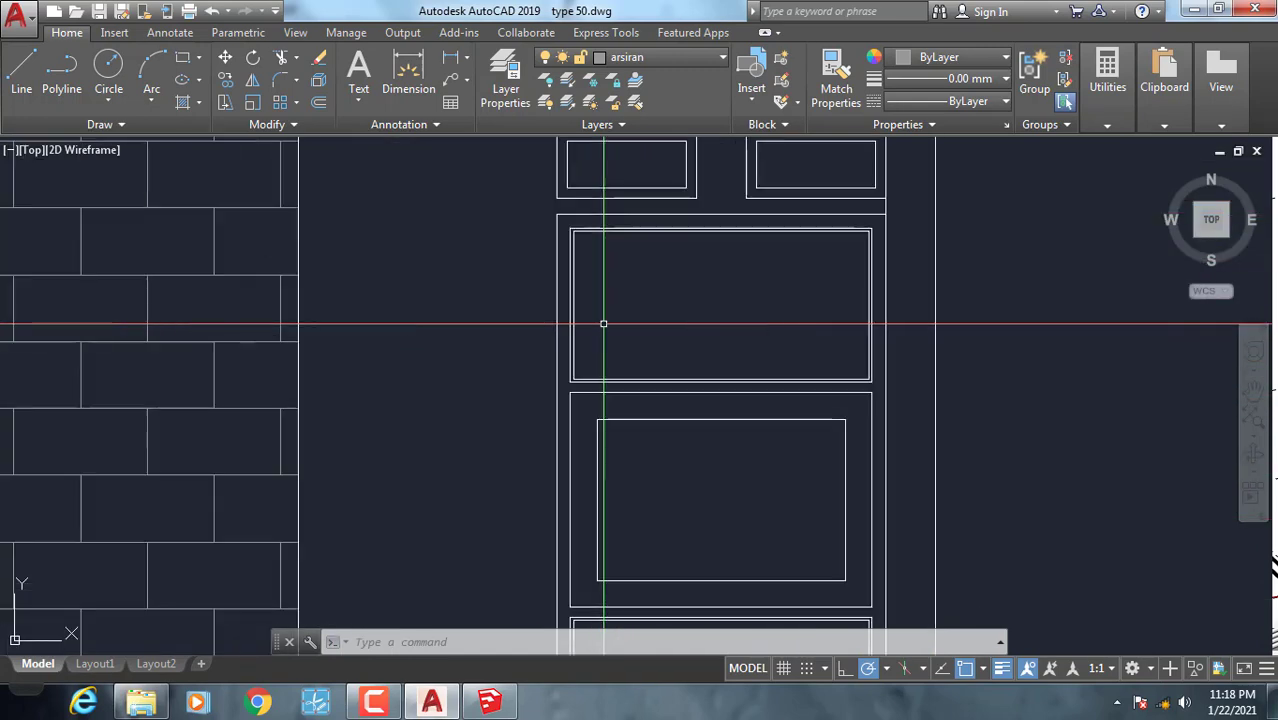
pyautogui.scroll(-2, 599, 323)
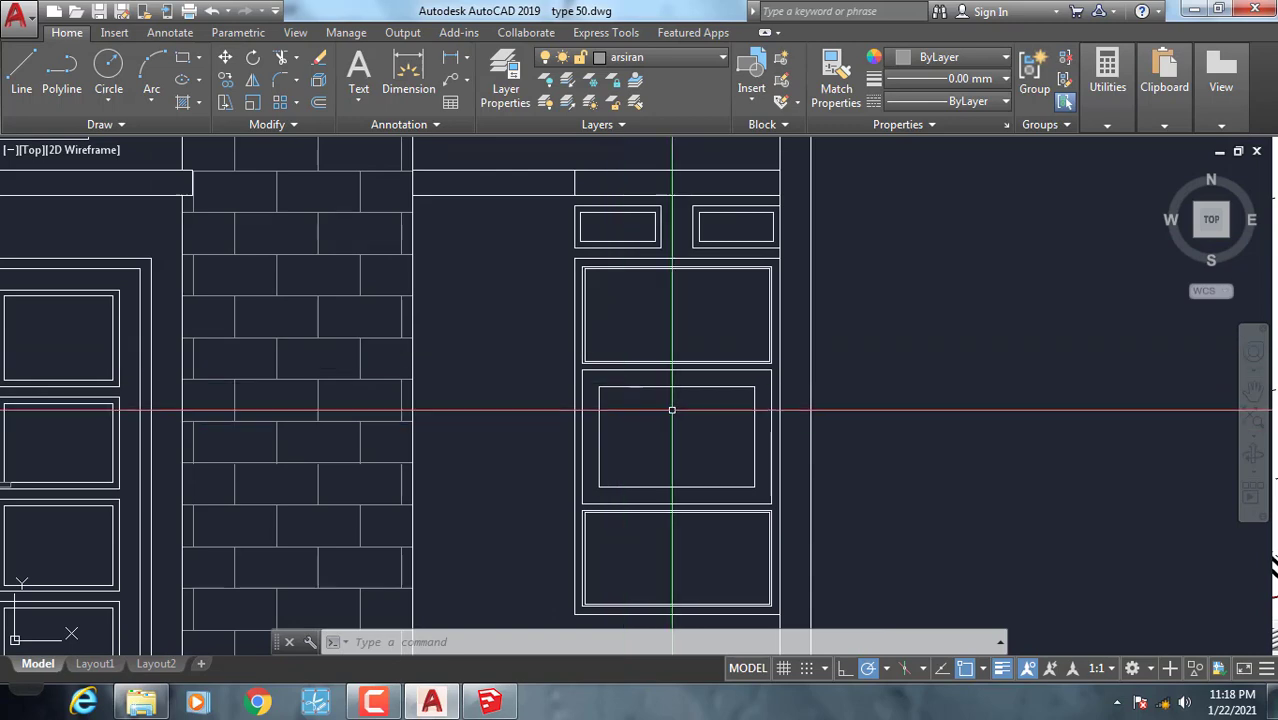
pyautogui.moveTo(686, 427); pyautogui.dragTo(676, 368, button='middle')
pyautogui.scroll(2, 652, 530)
pyautogui.scroll(2, 549, 560)
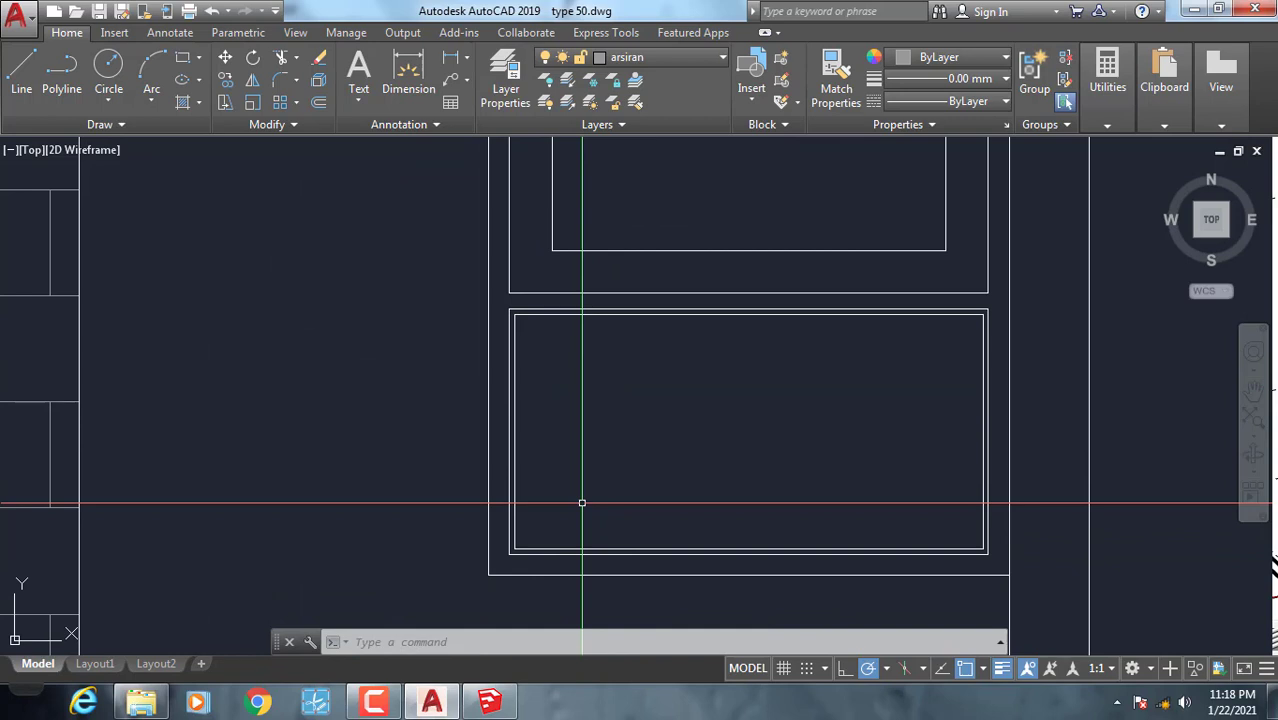
pyautogui.scroll(-4, 582, 503)
pyautogui.scroll(-5, 581, 503)
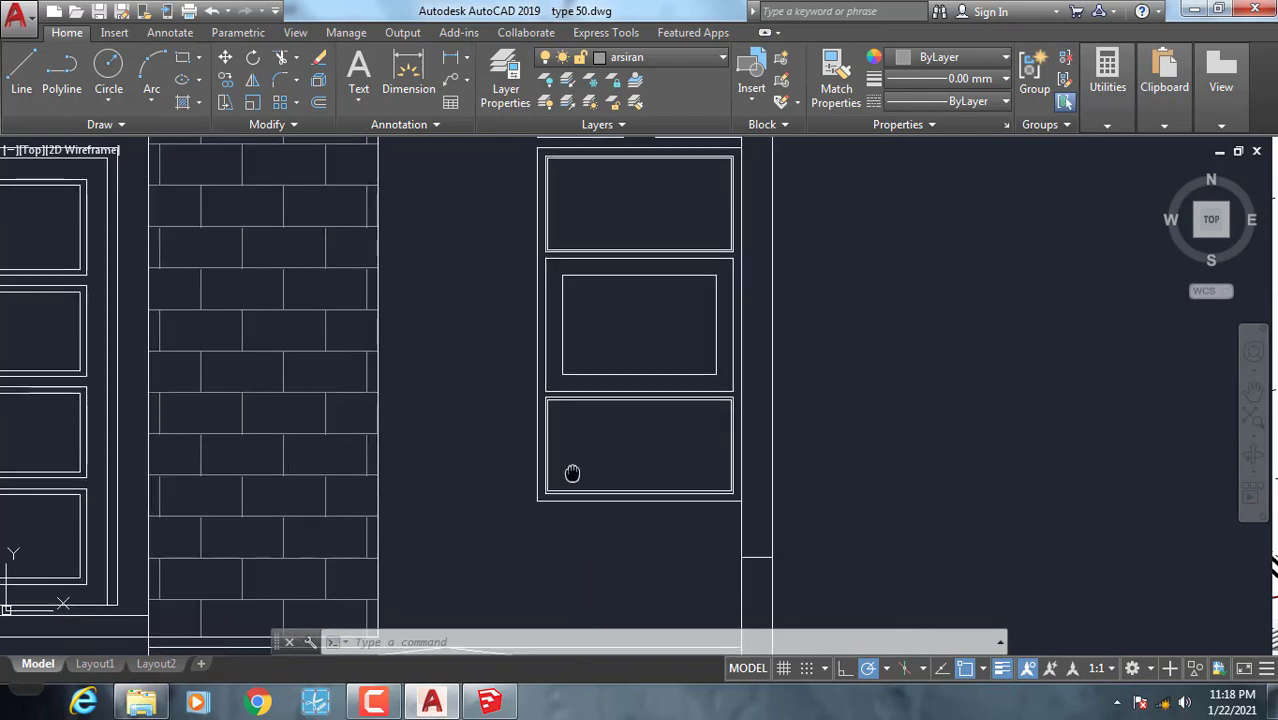
pyautogui.moveTo(640, 466); pyautogui.dragTo(673, 547, button='middle')
pyautogui.scroll(6, 673, 547)
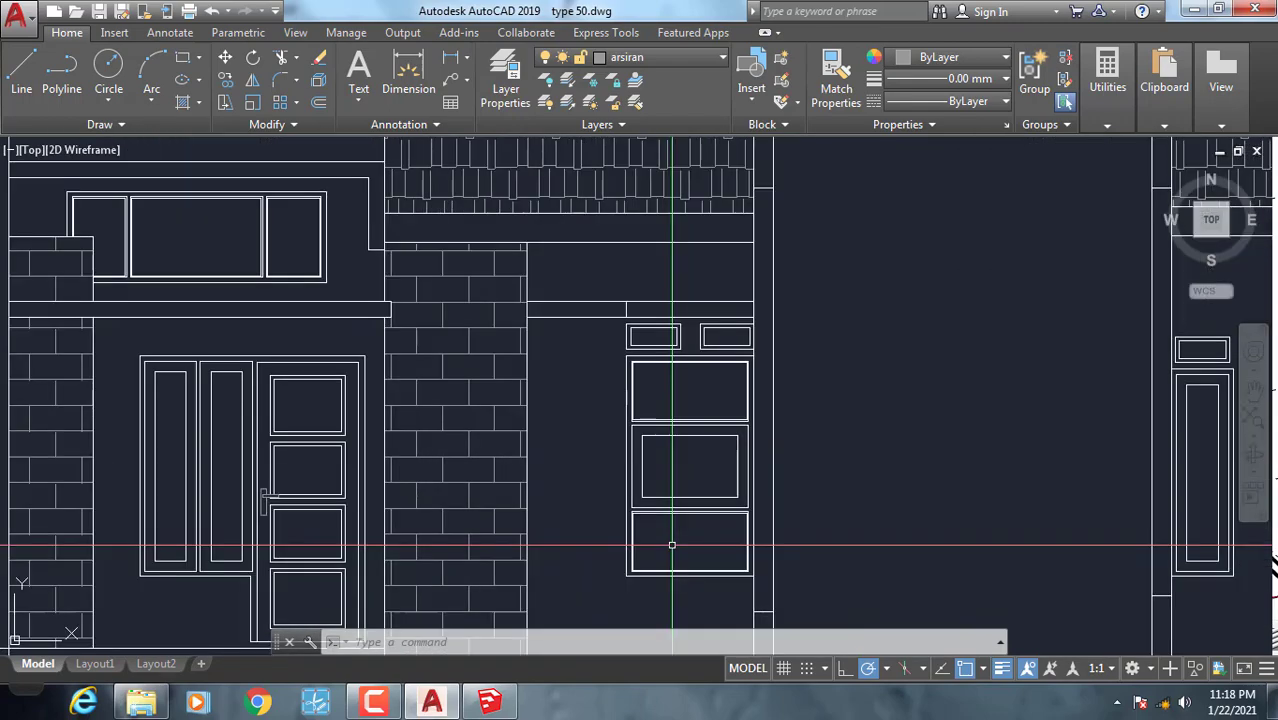
pyautogui.scroll(-4, 644, 535)
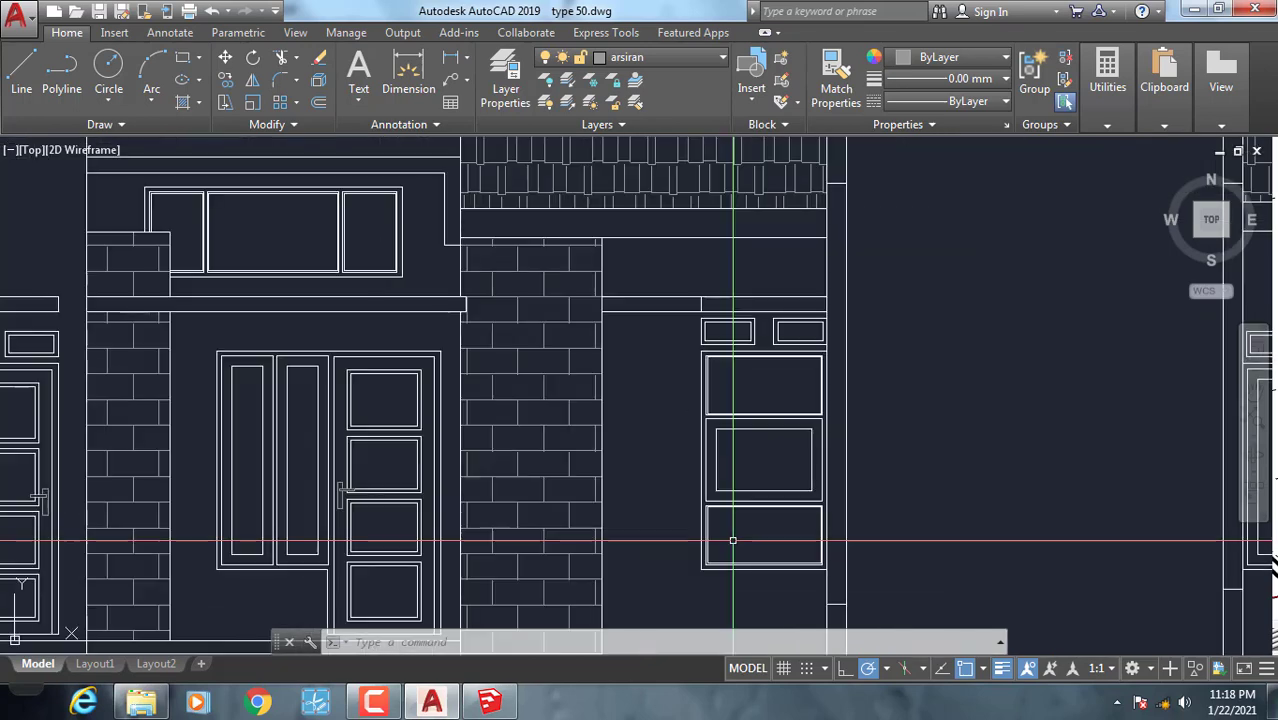
pyautogui.scroll(4, 653, 551)
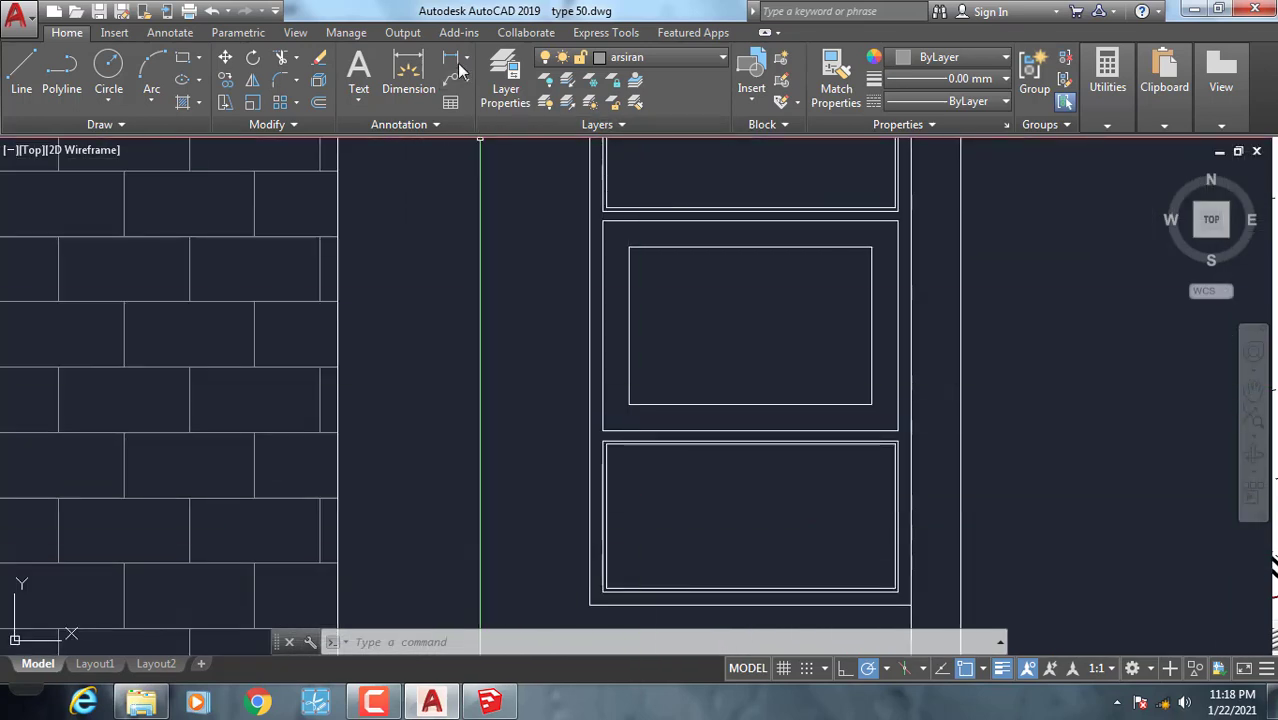
# Measure the window frame's width at its lower corner with a linear dimension, without placing the dimension.
pyautogui.click(458, 63)
pyautogui.scroll(4, 580, 510)
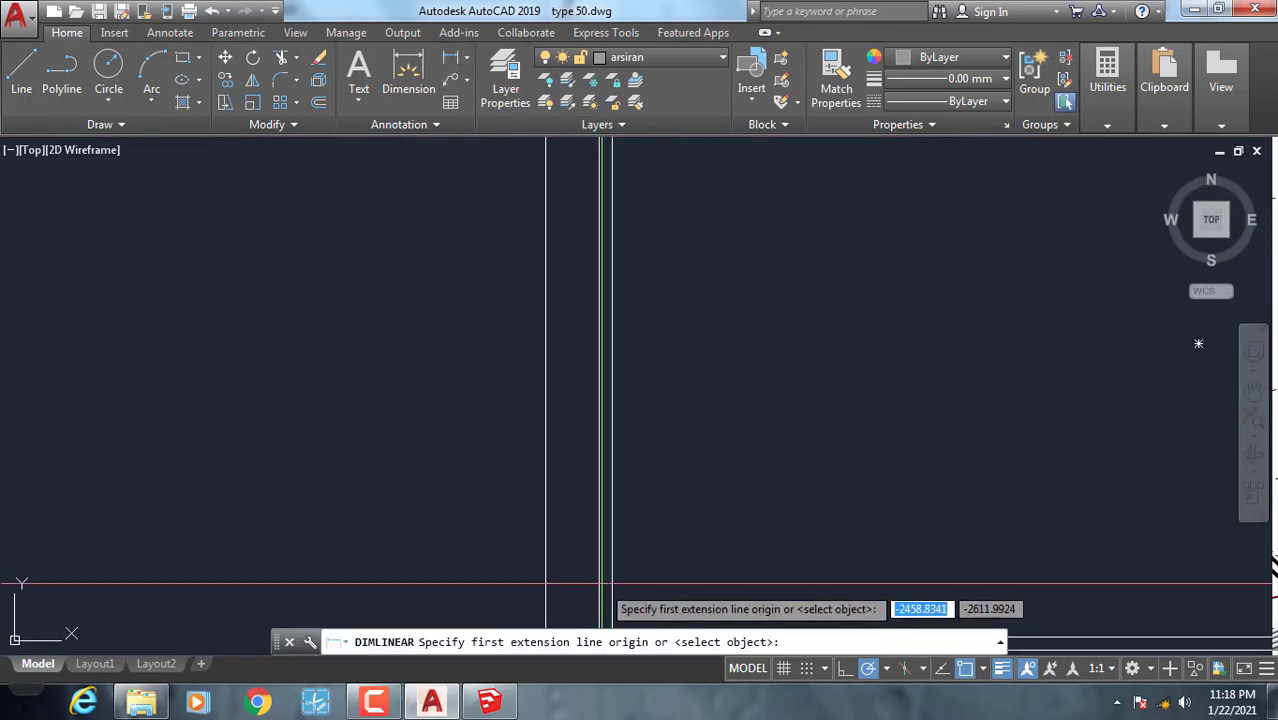
pyautogui.moveTo(562, 476); pyautogui.dragTo(562, 341, button='middle')
pyautogui.click(584, 462)
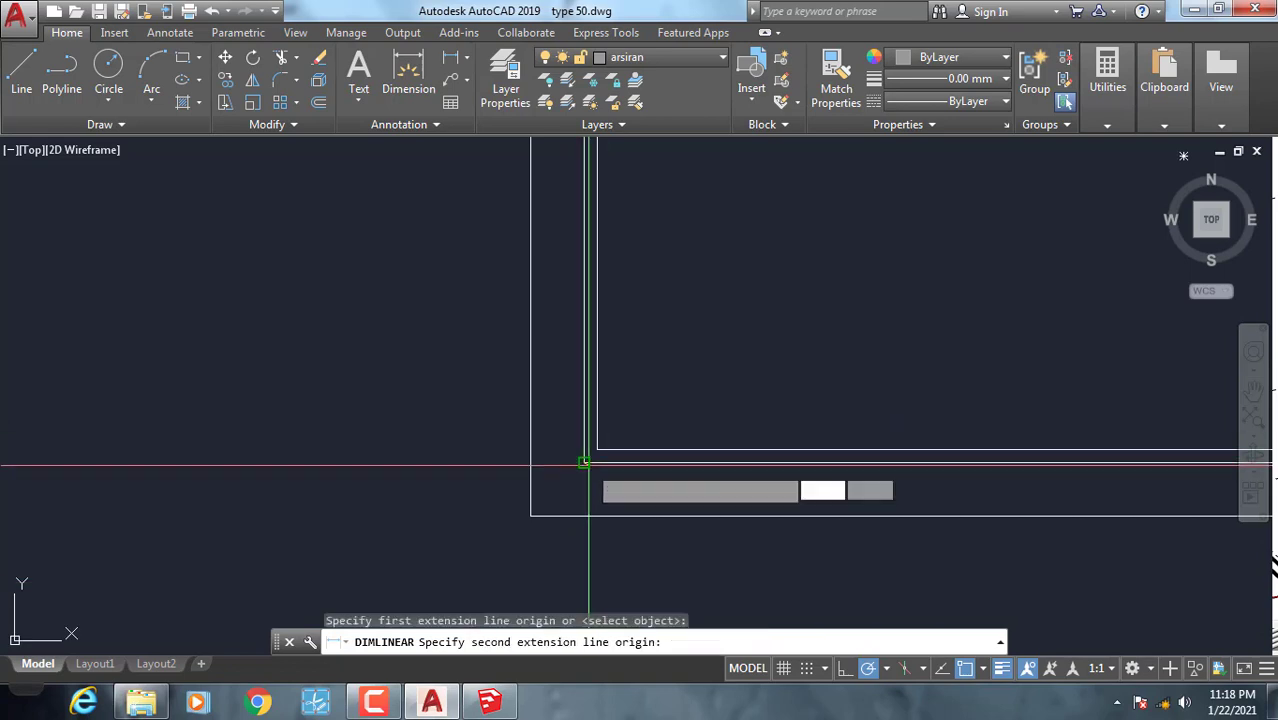
pyautogui.click(529, 464)
pyautogui.press('Escape')
pyautogui.scroll(-5, 575, 480)
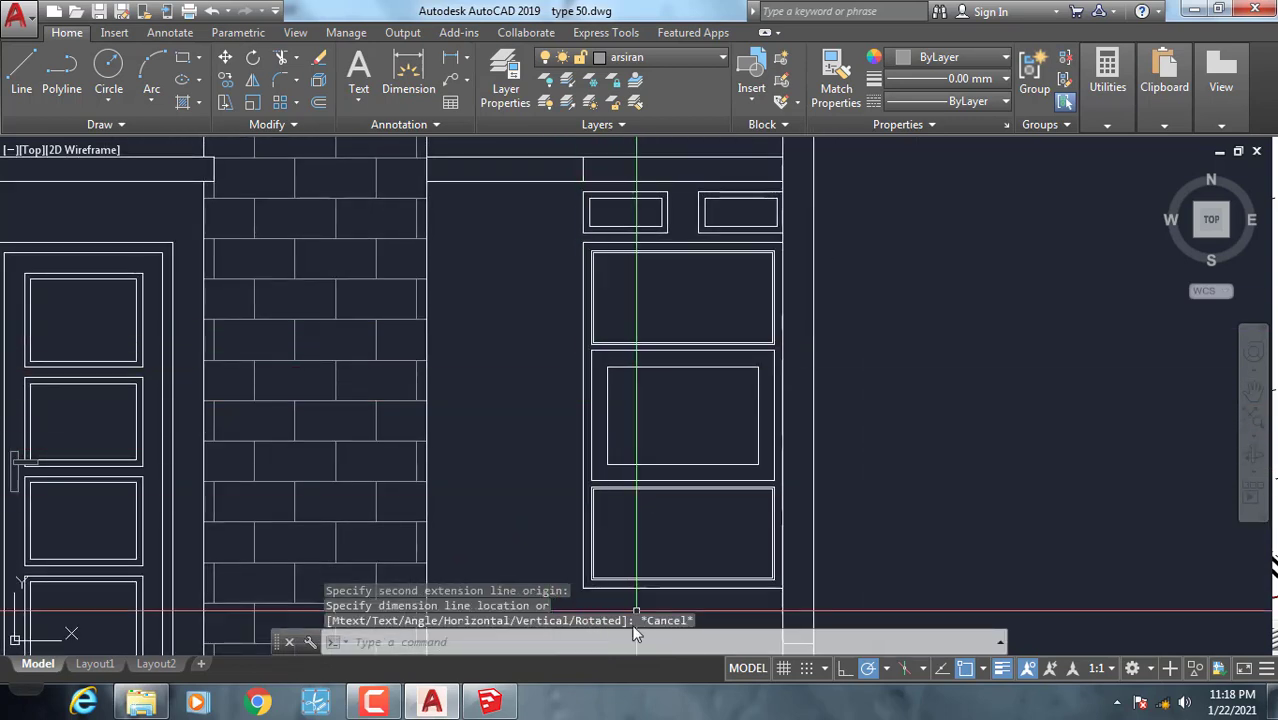
# Switch to SketchUp and draw a rectangle filling the large front window opening from corner to corner.
pyautogui.click(492, 703)
pyautogui.moveTo(589, 476)
pyautogui.mouseDown(button='middle')
pyautogui.moveTo(559, 383)
pyautogui.moveTo(437, 357)
pyautogui.moveTo(445, 367)
pyautogui.mouseUp(button='middle')
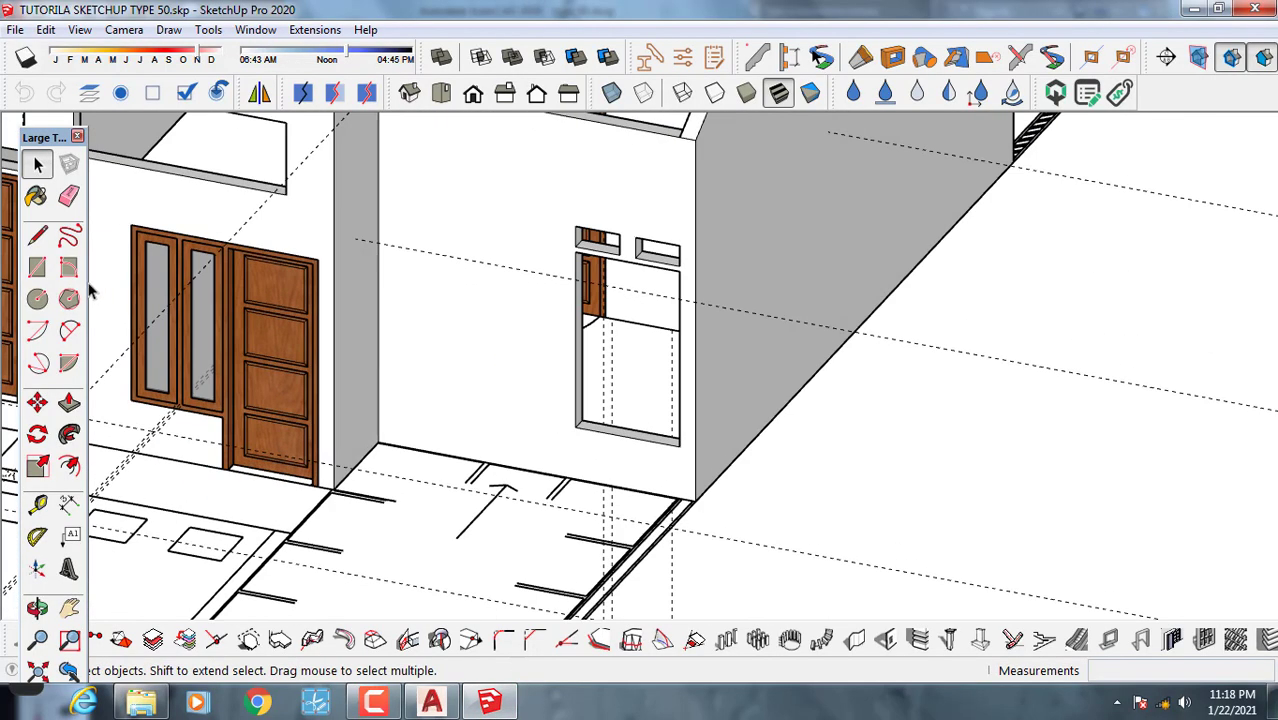
pyautogui.click(37, 267)
pyautogui.click(576, 249)
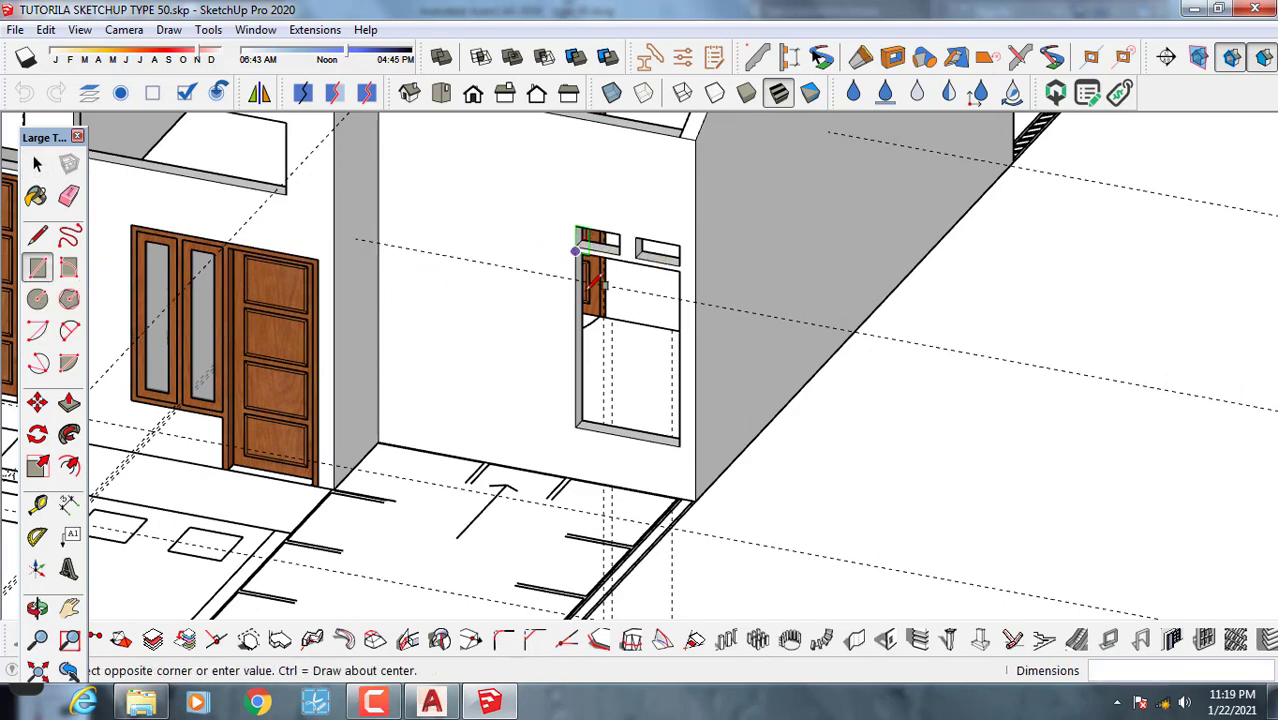
pyautogui.click(683, 441)
pyautogui.press('space')
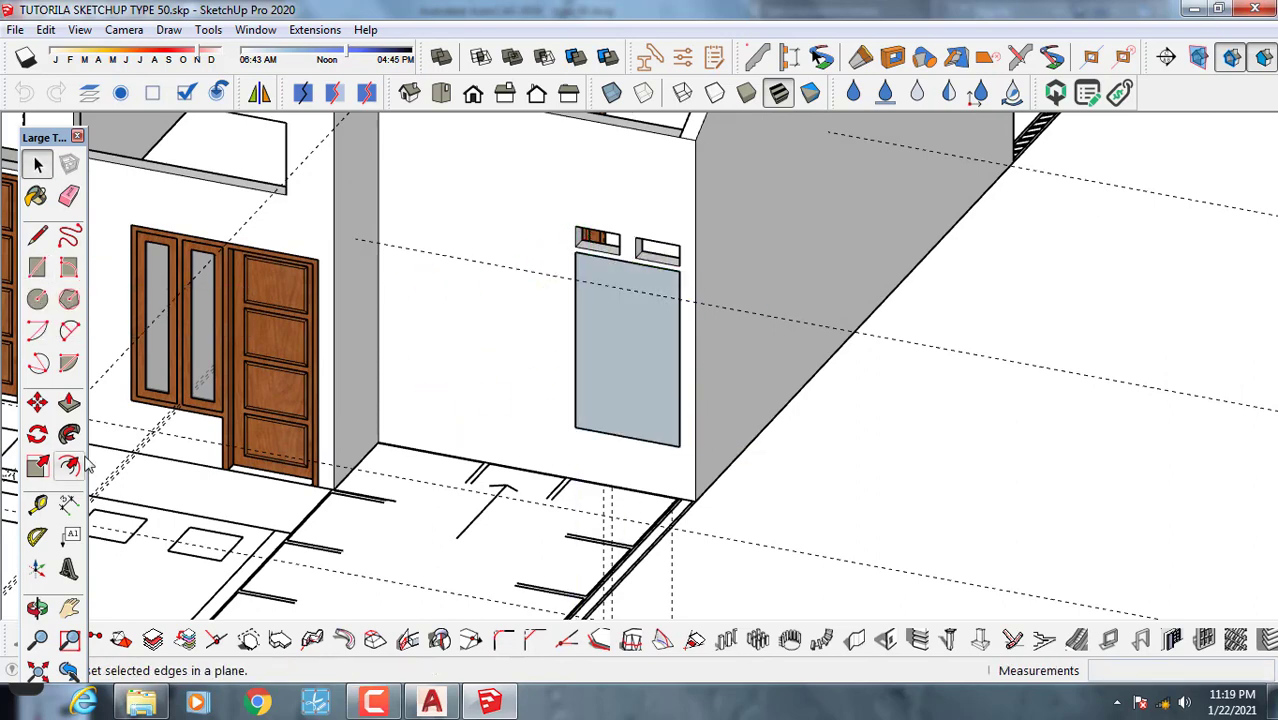
# Offset the outline of the window rectangle inward to form a thin frame, and delete the face inside it.
pyautogui.click(70, 467)
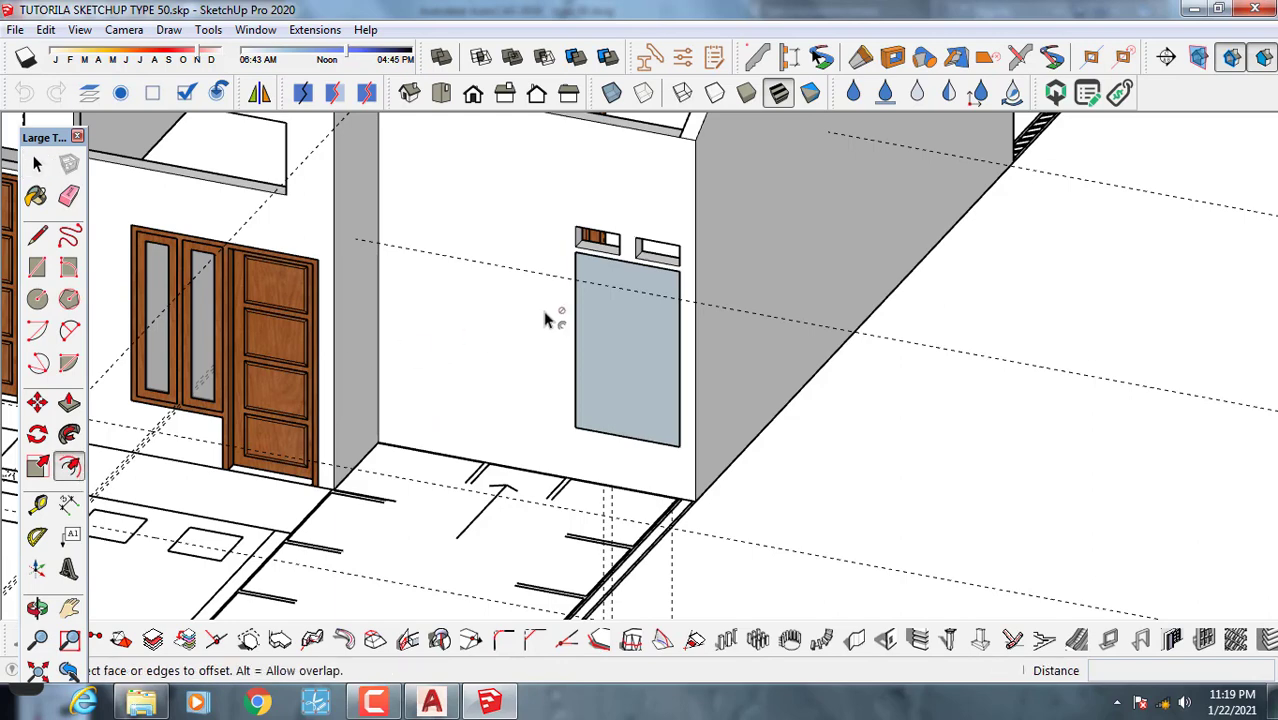
pyautogui.click(597, 282)
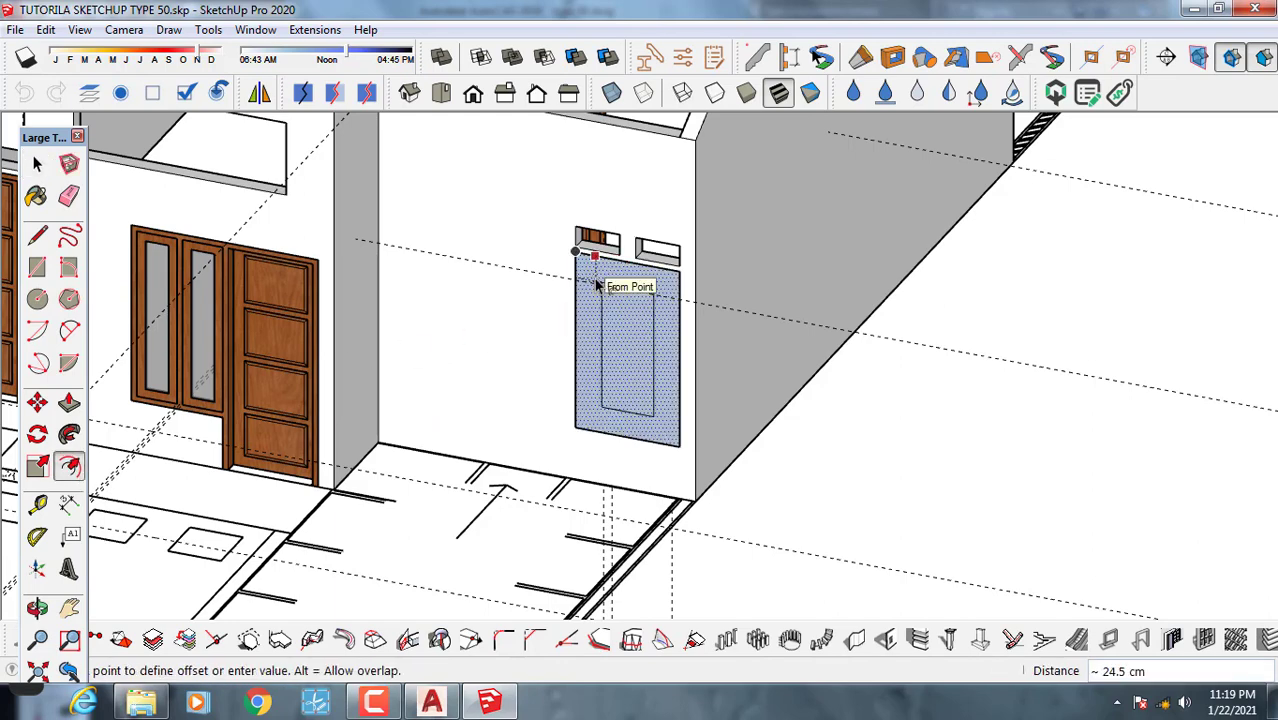
pyautogui.press('Return')
pyautogui.press('space')
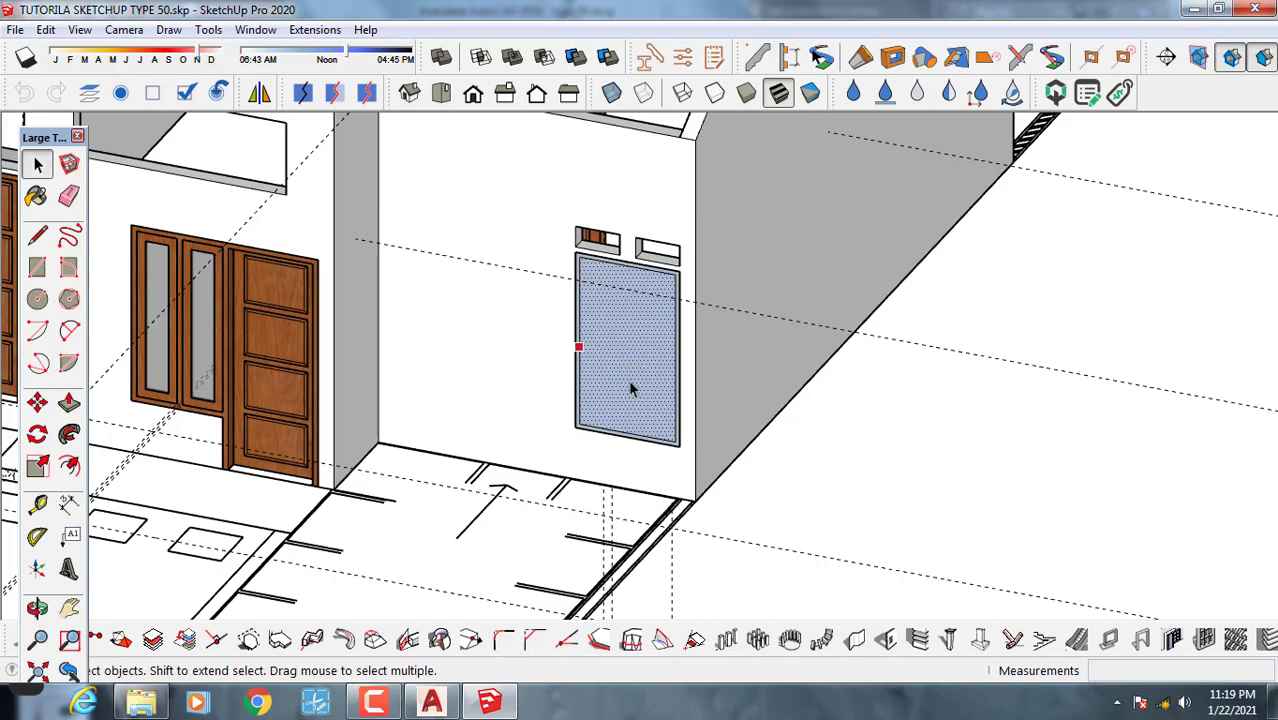
pyautogui.scroll(1, 640, 396)
pyautogui.press('Delete')
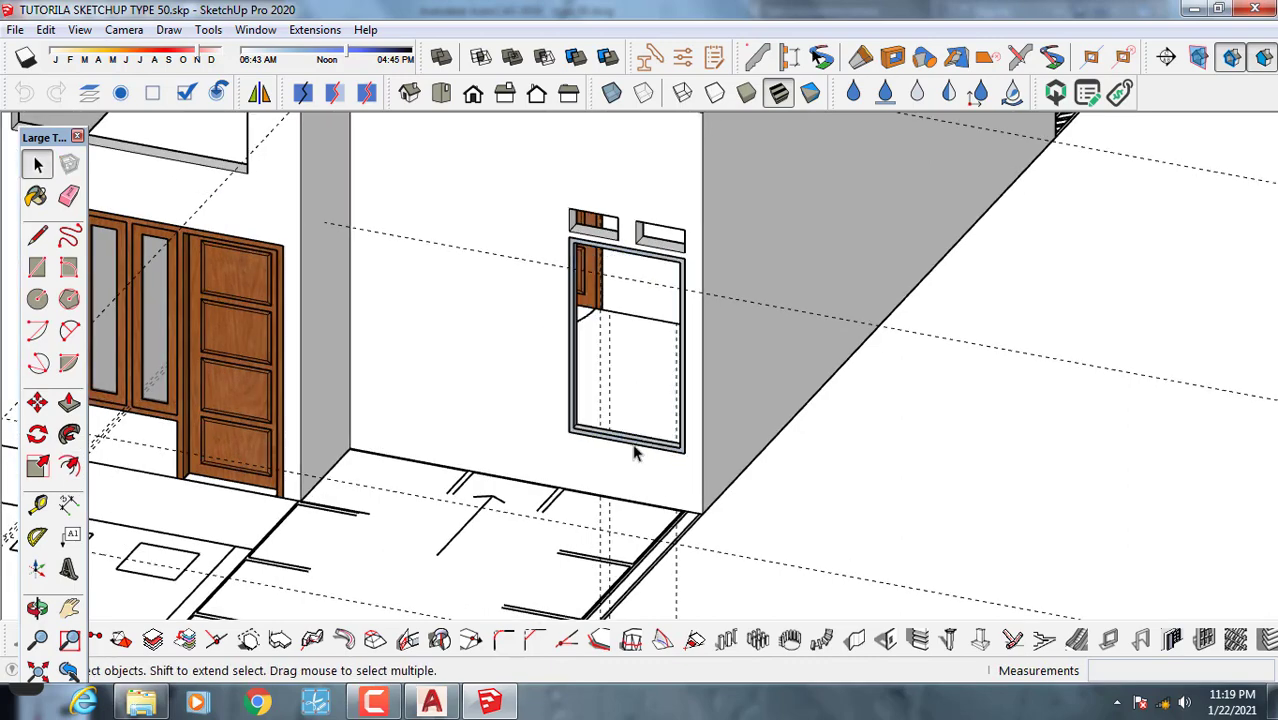
# Try to extrude the window frame face 150 cm.
pyautogui.scroll(4, 633, 446)
pyautogui.scroll(4, 585, 430)
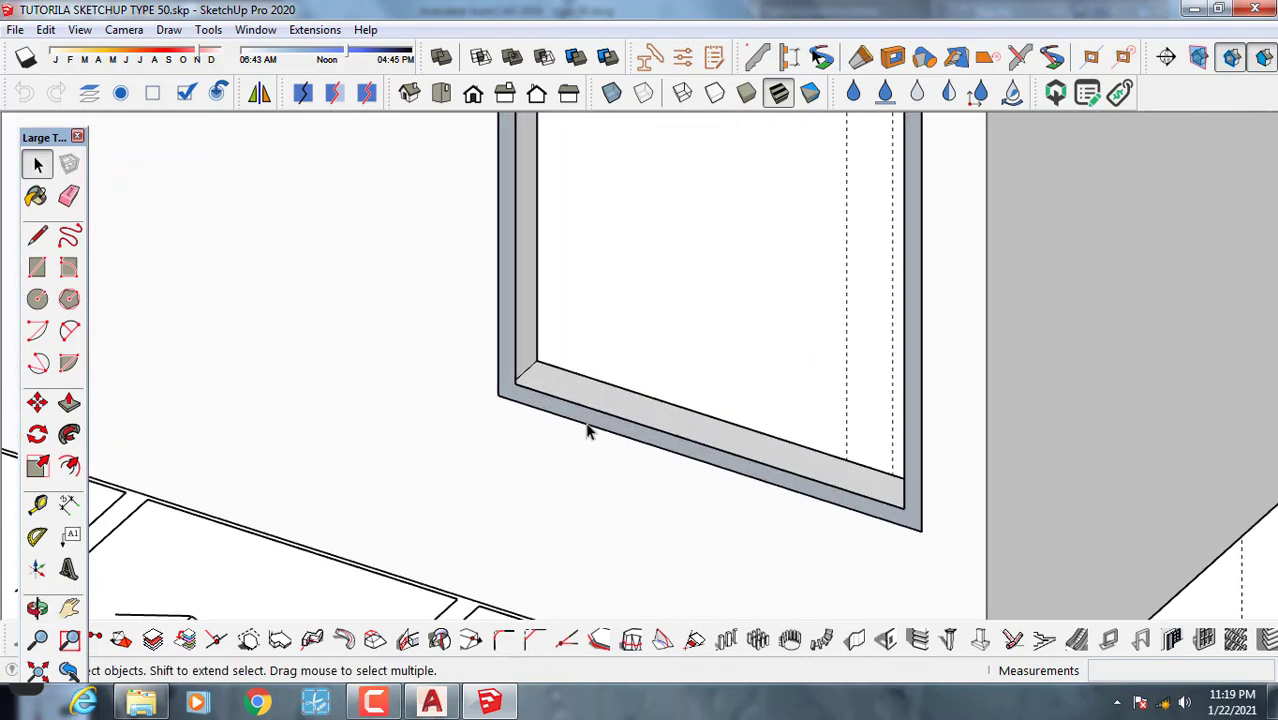
pyautogui.press('p')
pyautogui.scroll(3, 591, 418)
pyautogui.click(594, 422)
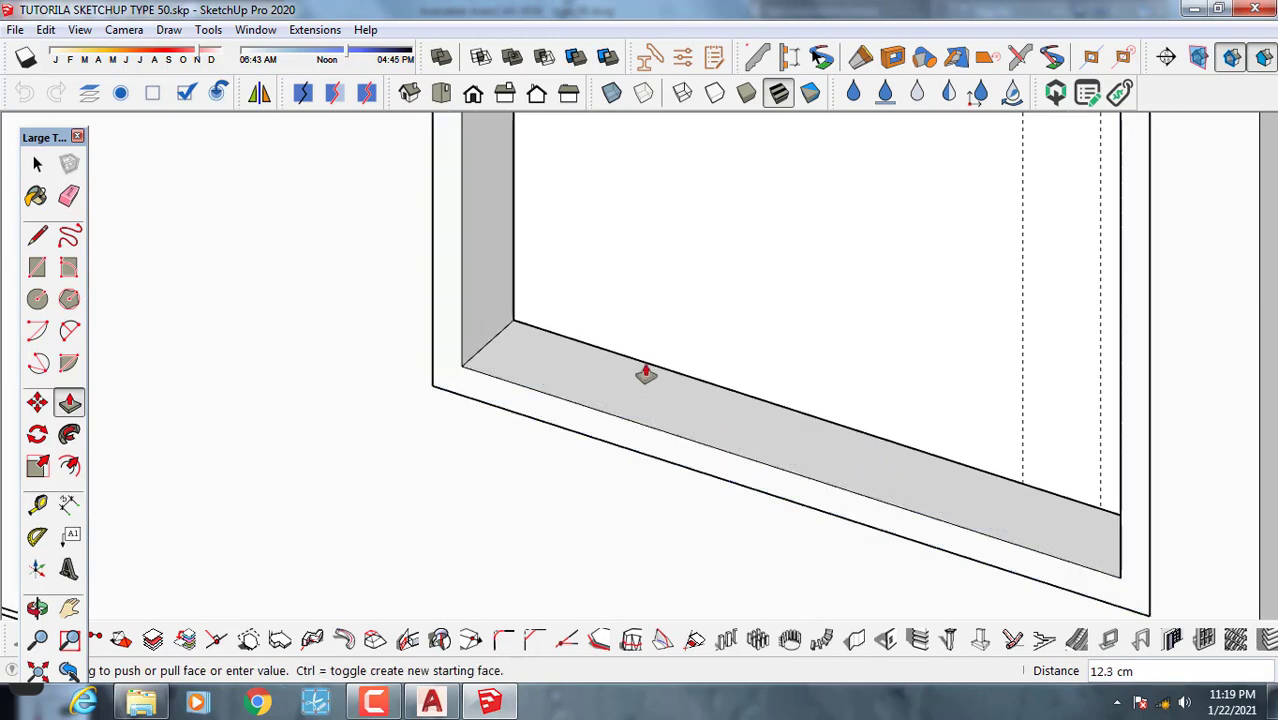
pyautogui.write('150')
pyautogui.press('Return')
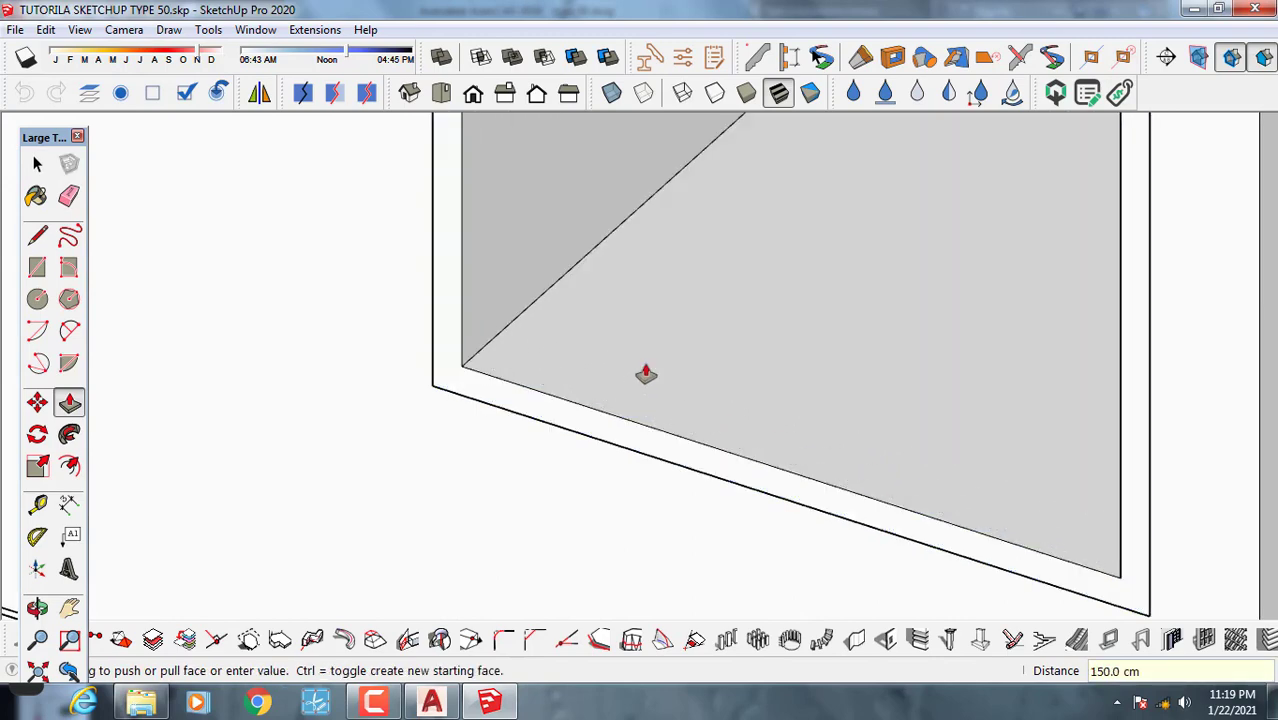
pyautogui.scroll(-5, 642, 390)
# Extrude the window frame face 15 cm into the depth of the wall opening.
pyautogui.scroll(2, 640, 402)
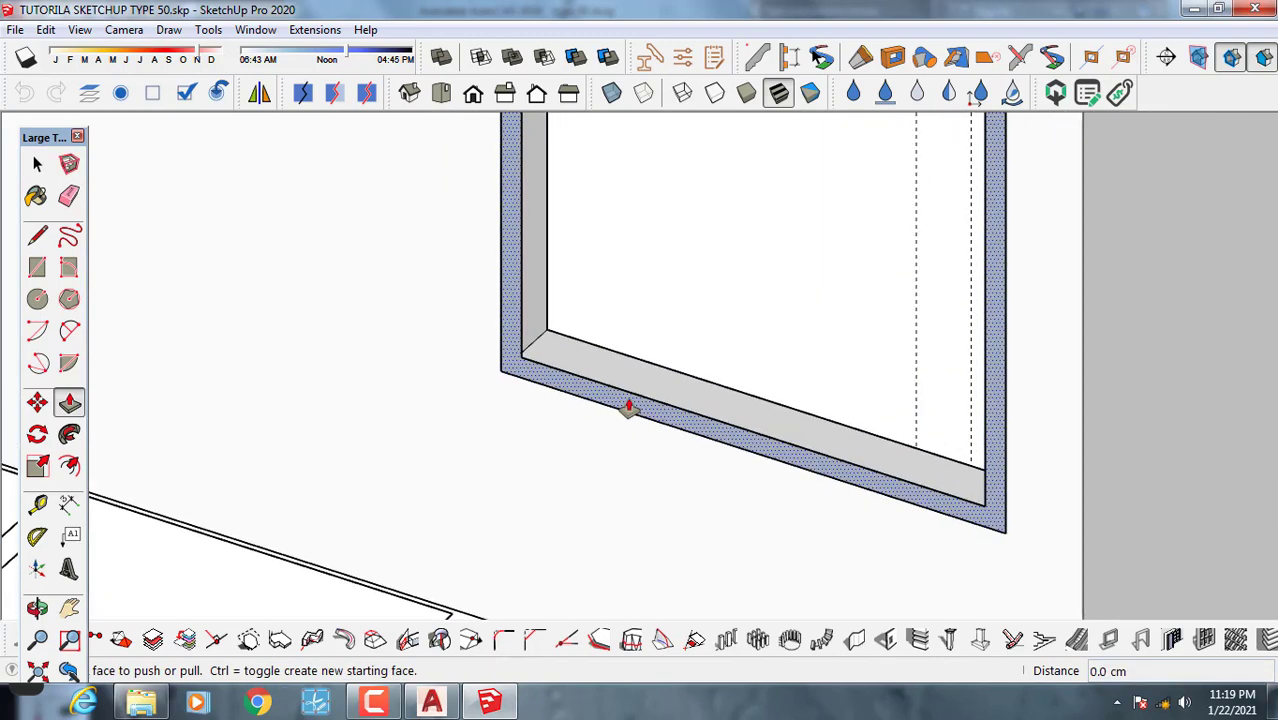
pyautogui.click(629, 401)
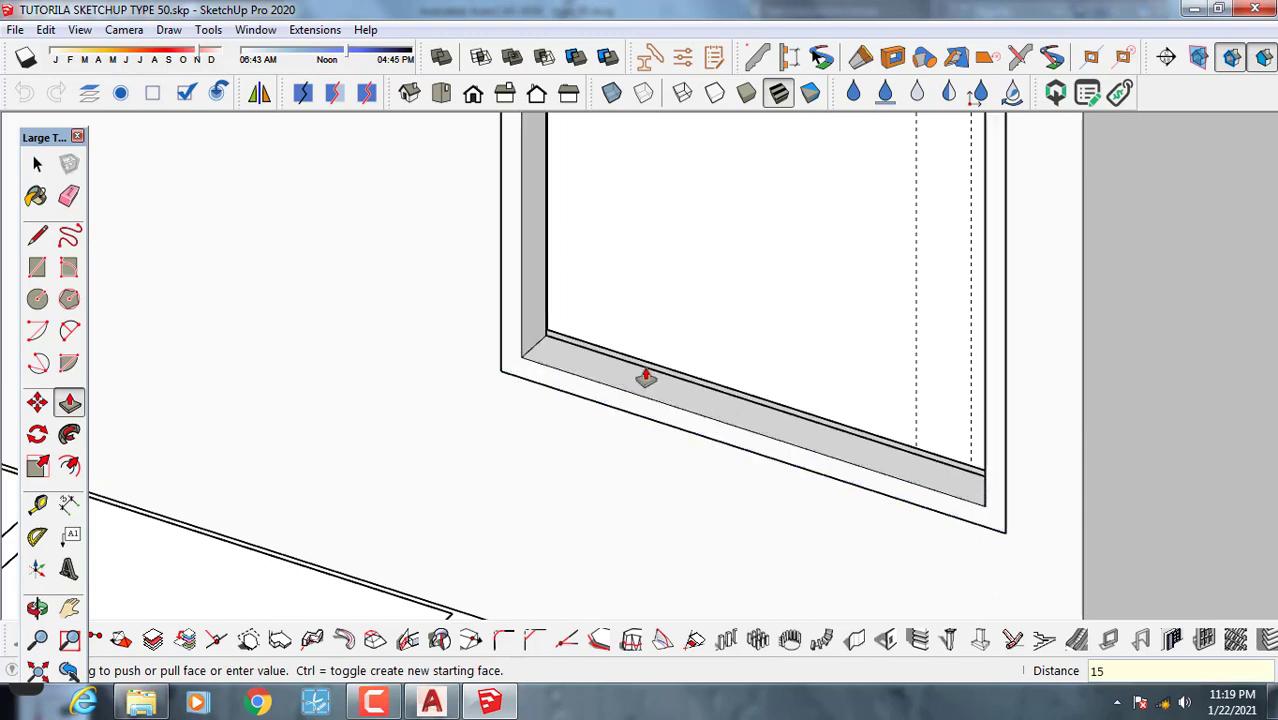
pyautogui.press('Return')
pyautogui.scroll(-4, 646, 376)
pyautogui.moveTo(648, 374); pyautogui.dragTo(814, 391, button='middle')
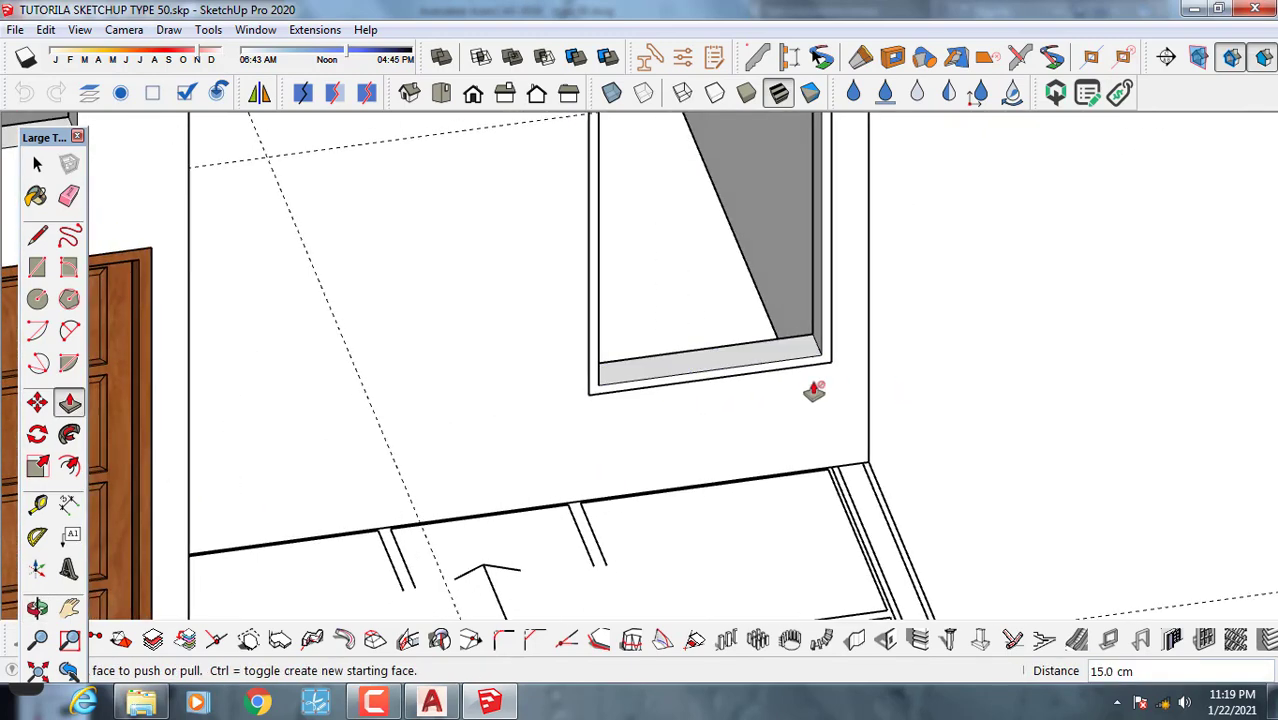
pyautogui.scroll(-1, 814, 391)
# Switch to AutoCAD and add a linear dimension for the height of the window's lowest panel, placed beside the frame.
pyautogui.click(433, 703)
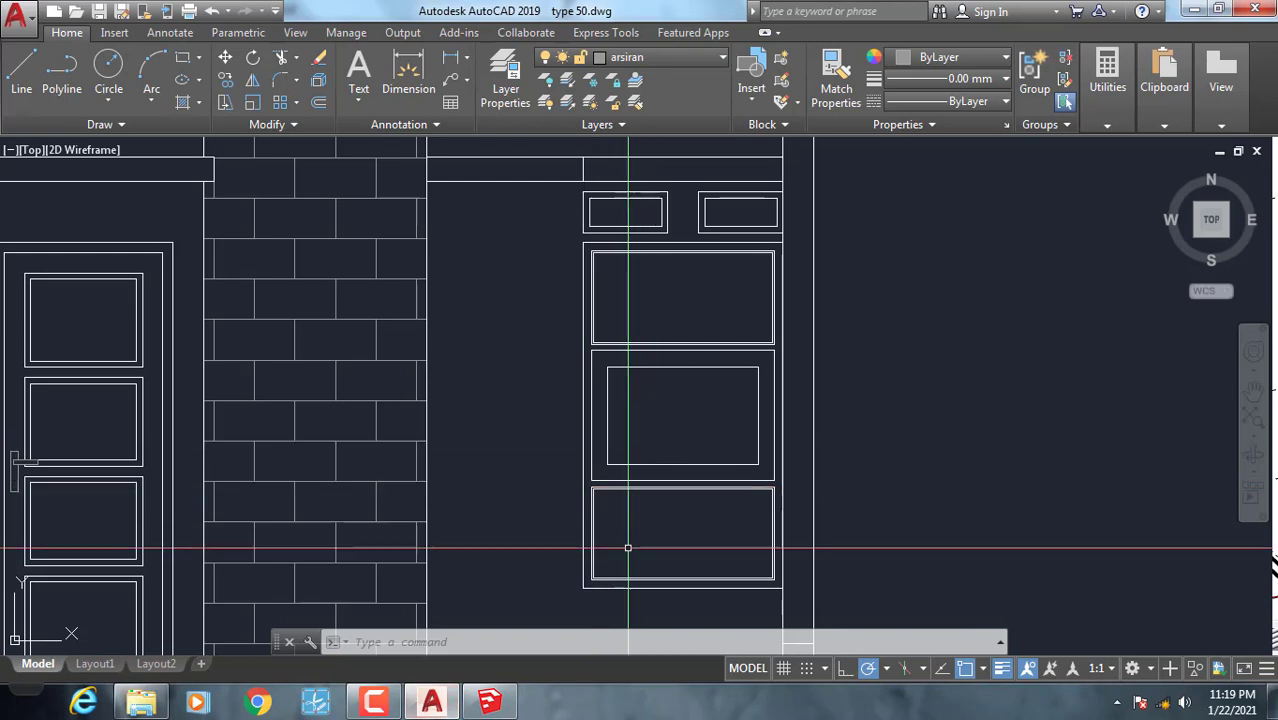
pyautogui.scroll(3, 608, 516)
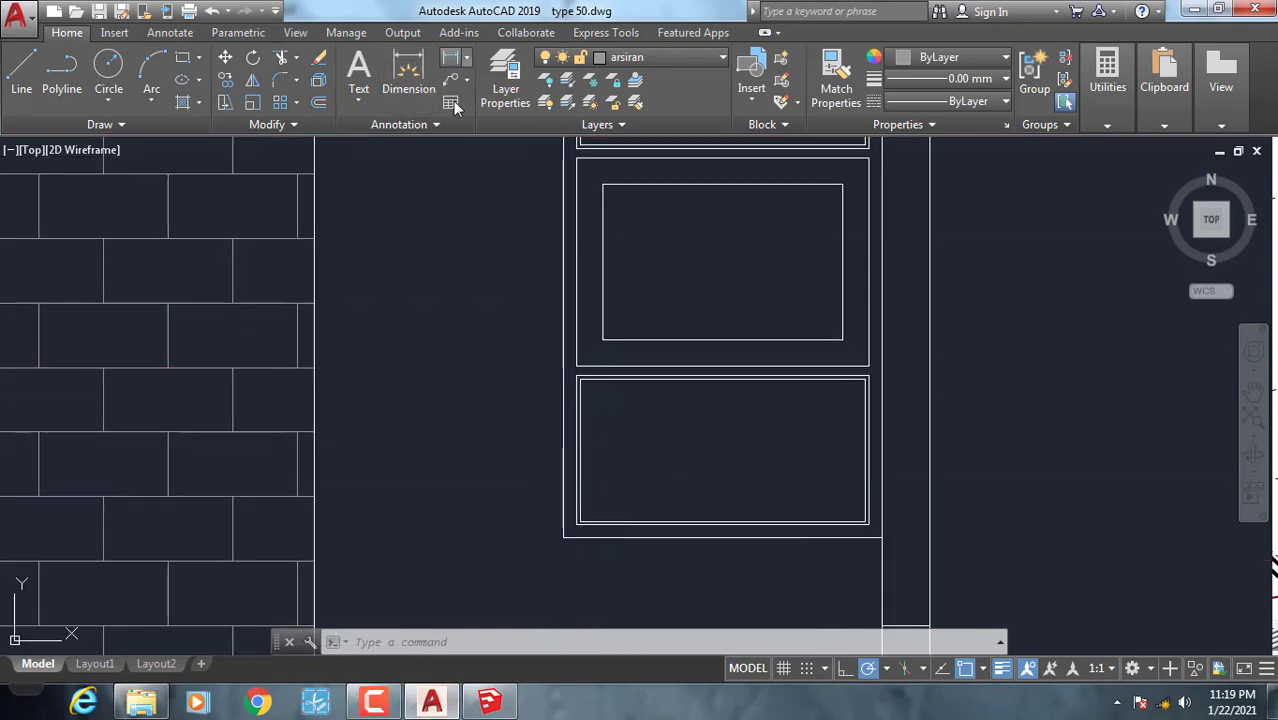
pyautogui.click(451, 57)
pyautogui.scroll(2, 568, 525)
pyautogui.click(582, 534)
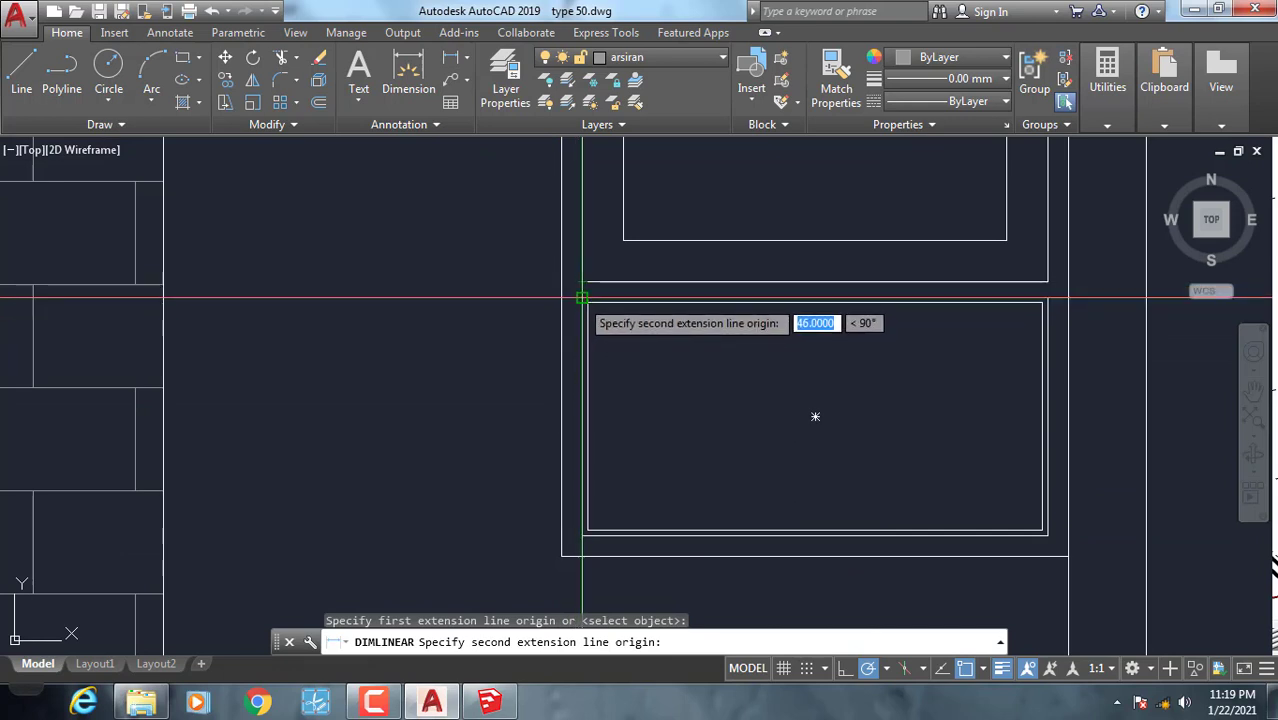
pyautogui.scroll(4, 582, 298)
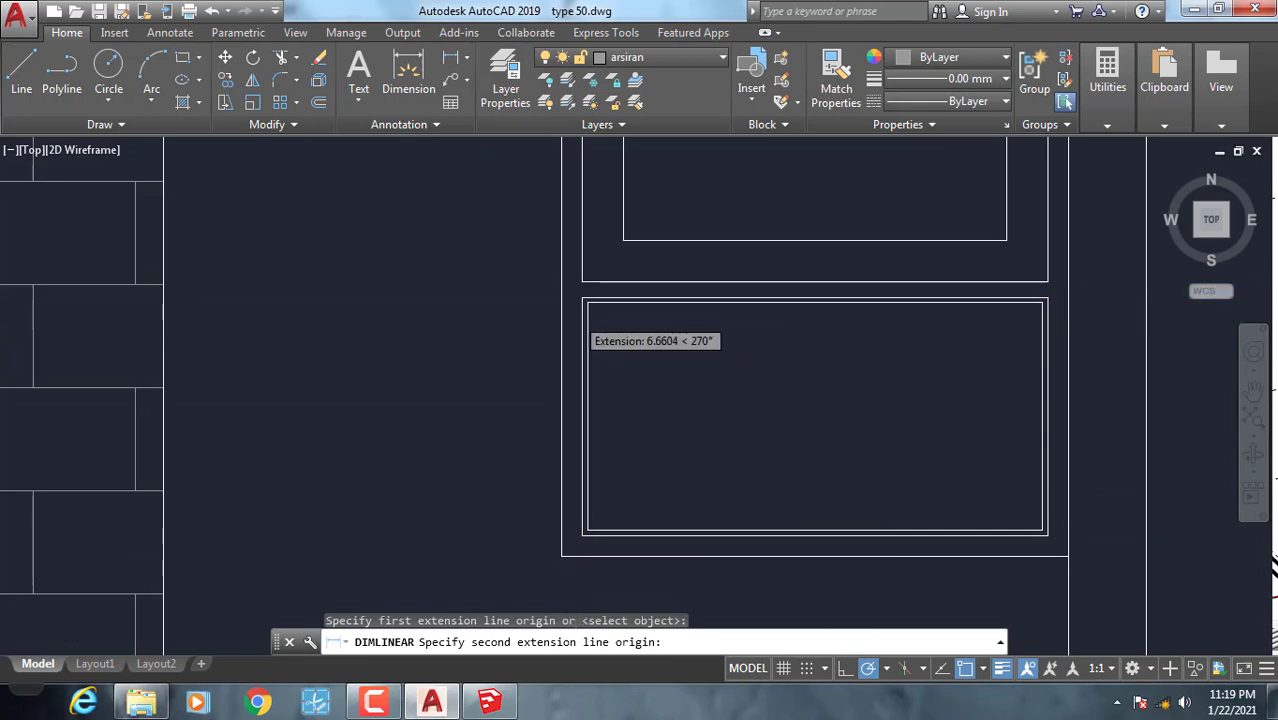
pyautogui.click(585, 266)
pyautogui.scroll(-3, 334, 272)
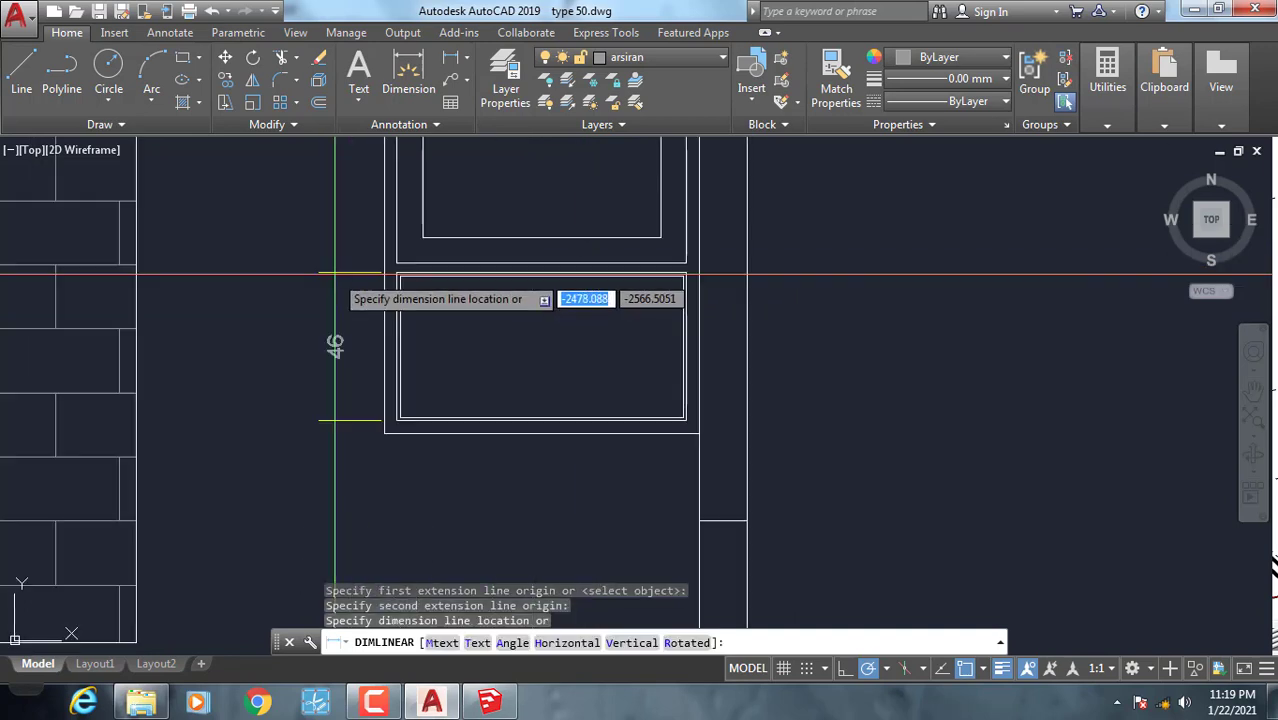
pyautogui.scroll(2, 334, 272)
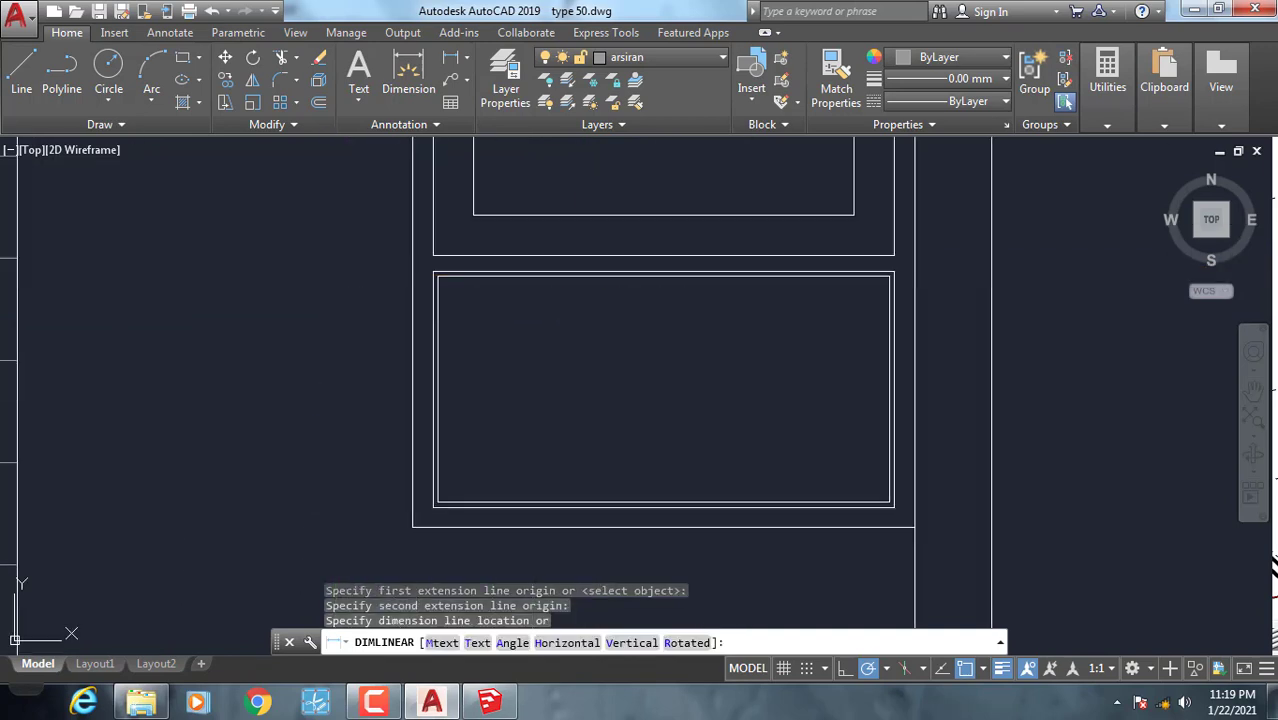
pyautogui.click(337, 273)
pyautogui.scroll(-6, 453, 415)
pyautogui.moveTo(451, 313); pyautogui.dragTo(480, 376, button='middle')
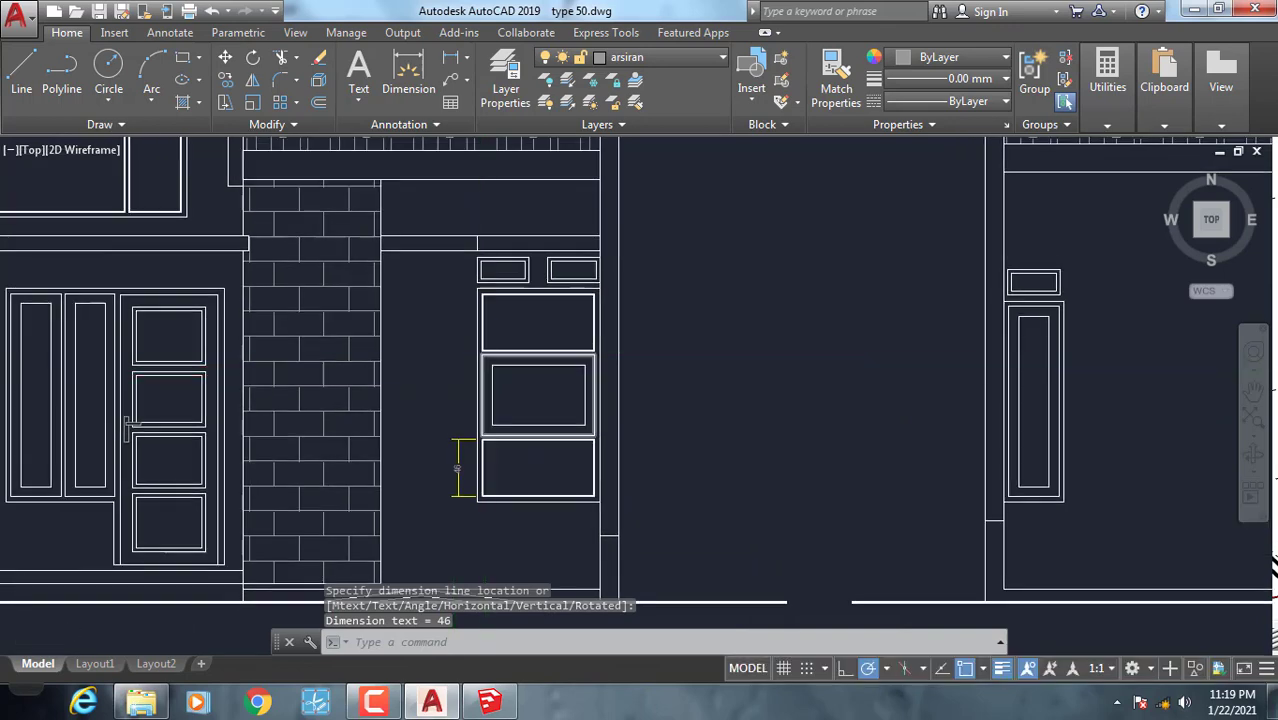
# Add a linear dimension for the height of the window's uppermost panel, placed beside the frame.
pyautogui.scroll(4, 482, 354)
pyautogui.press('Return')
pyautogui.click(477, 203)
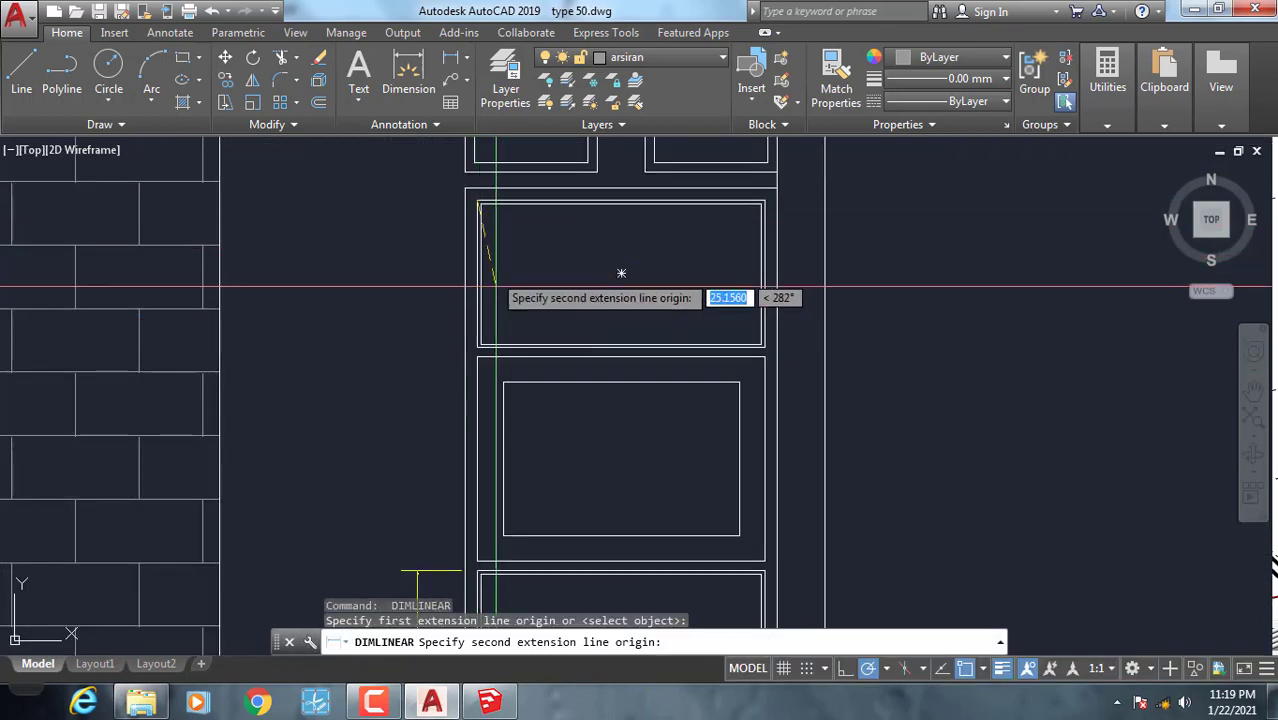
pyautogui.click(478, 345)
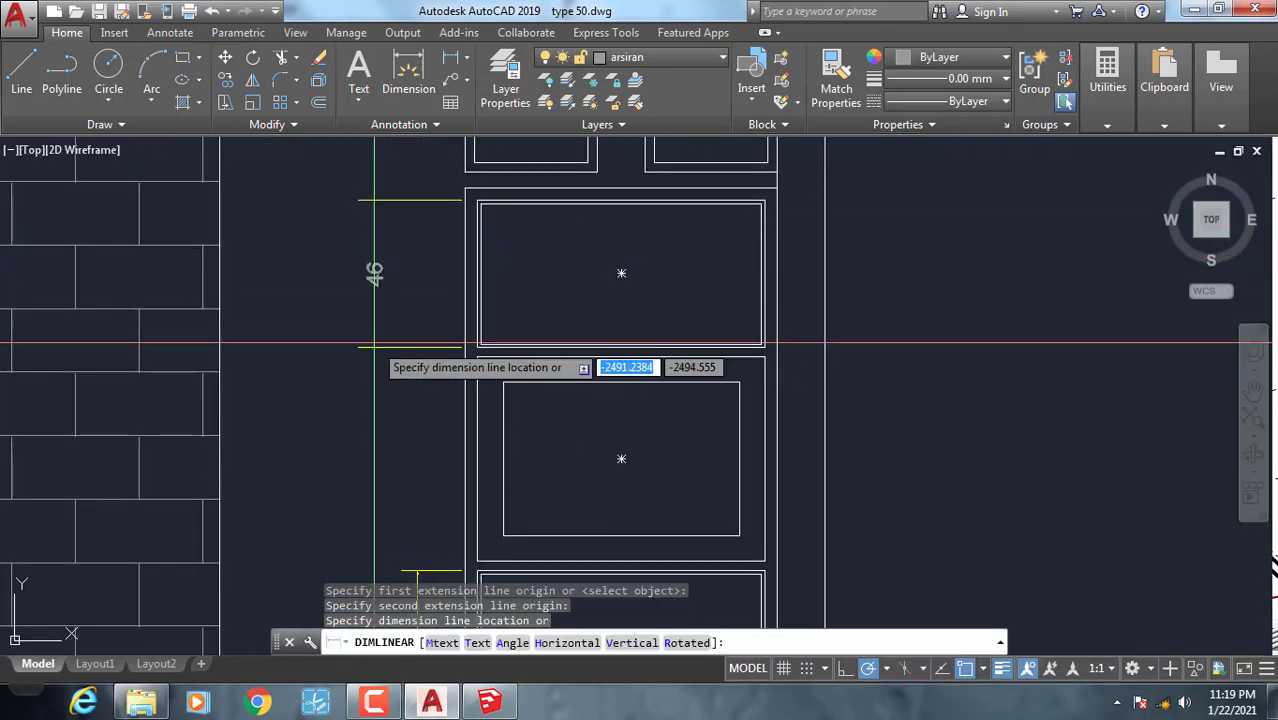
pyautogui.click(375, 343)
# Switch to SketchUp and add a horizontal guide 46 cm above the window frame's inner bottom edge, checking the panel height in AutoCAD.
pyautogui.click(489, 701)
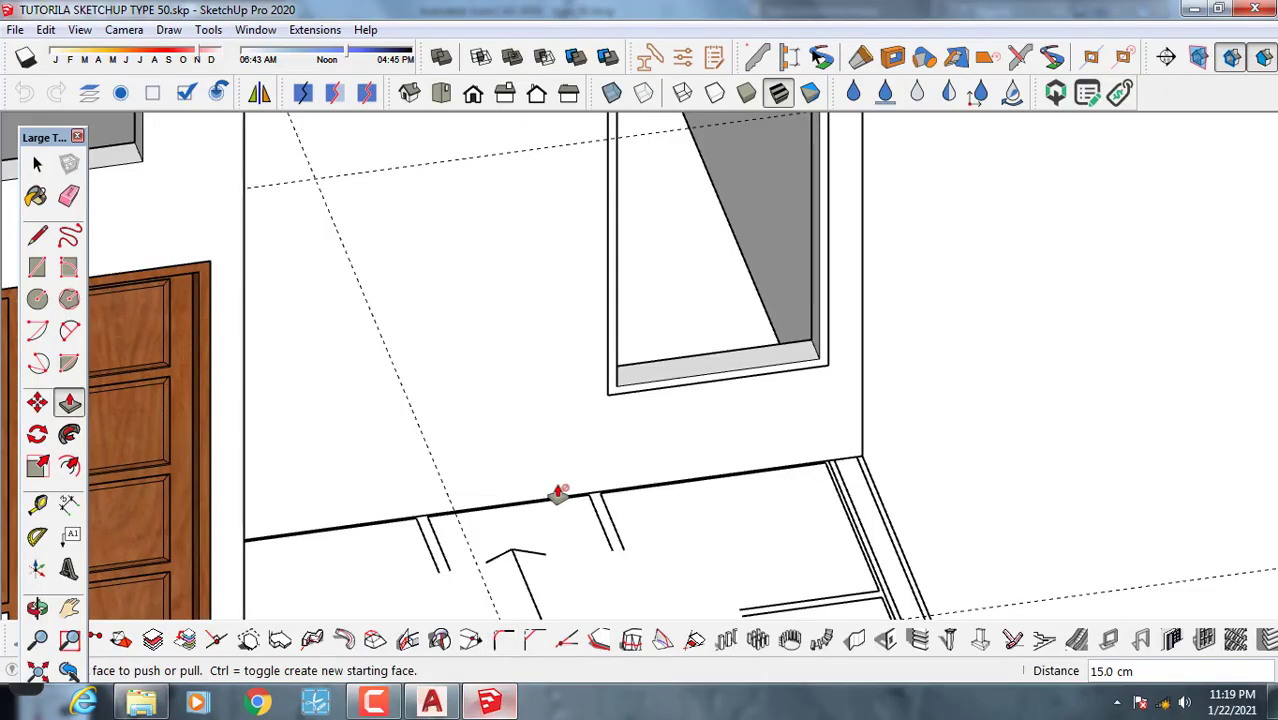
pyautogui.moveTo(461, 479); pyautogui.dragTo(697, 444, button='middle')
pyautogui.scroll(2, 690, 420)
pyautogui.press('space')
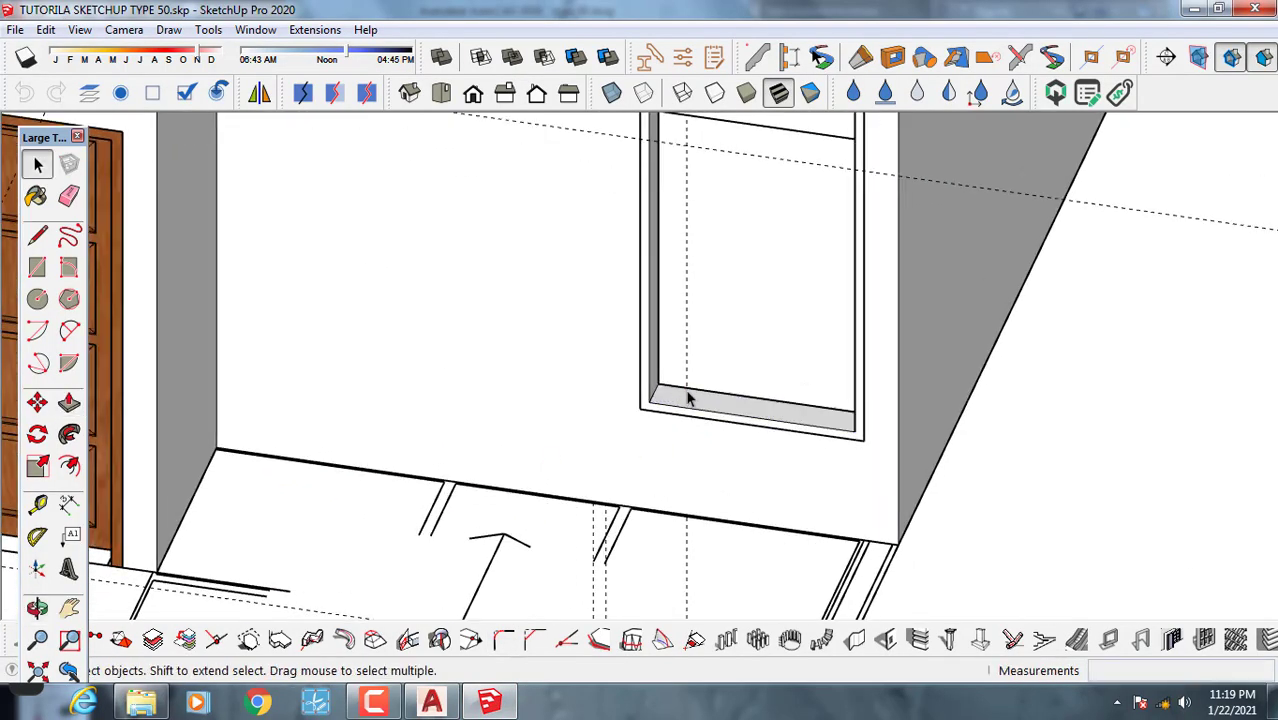
pyautogui.scroll(2, 686, 394)
pyautogui.press('t')
pyautogui.scroll(2, 662, 412)
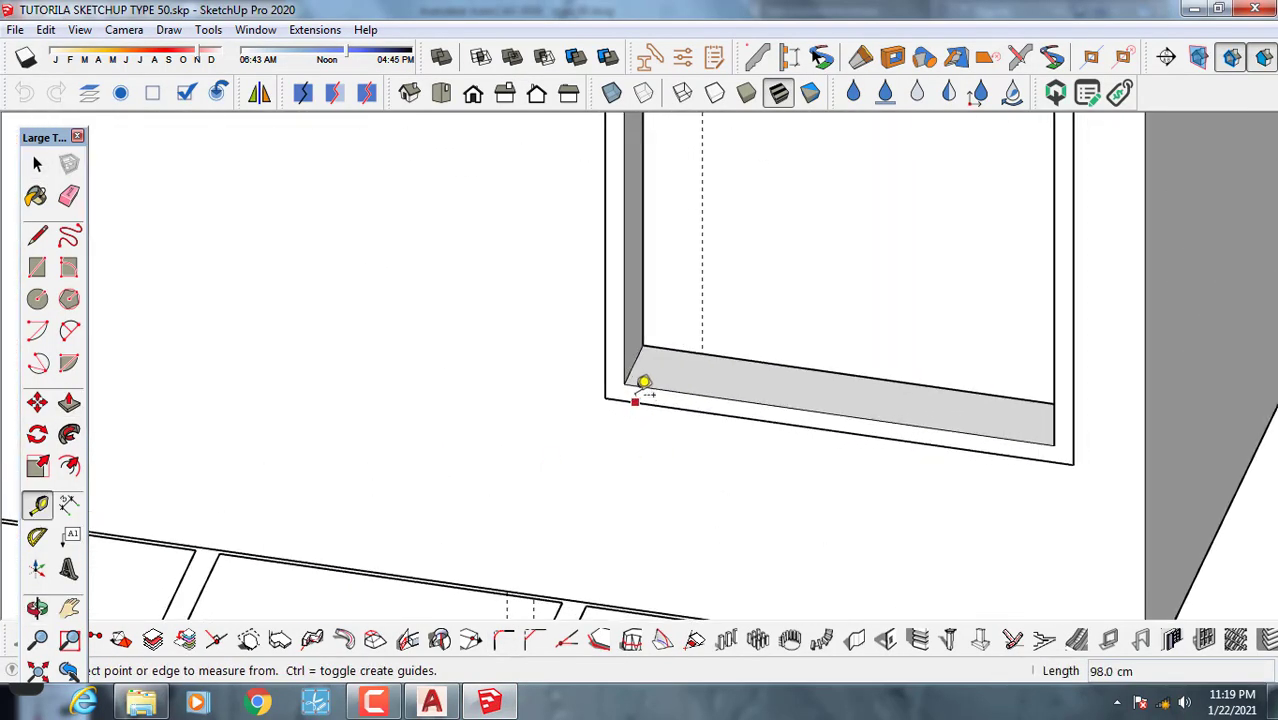
pyautogui.click(640, 376)
pyautogui.scroll(3, 640, 380)
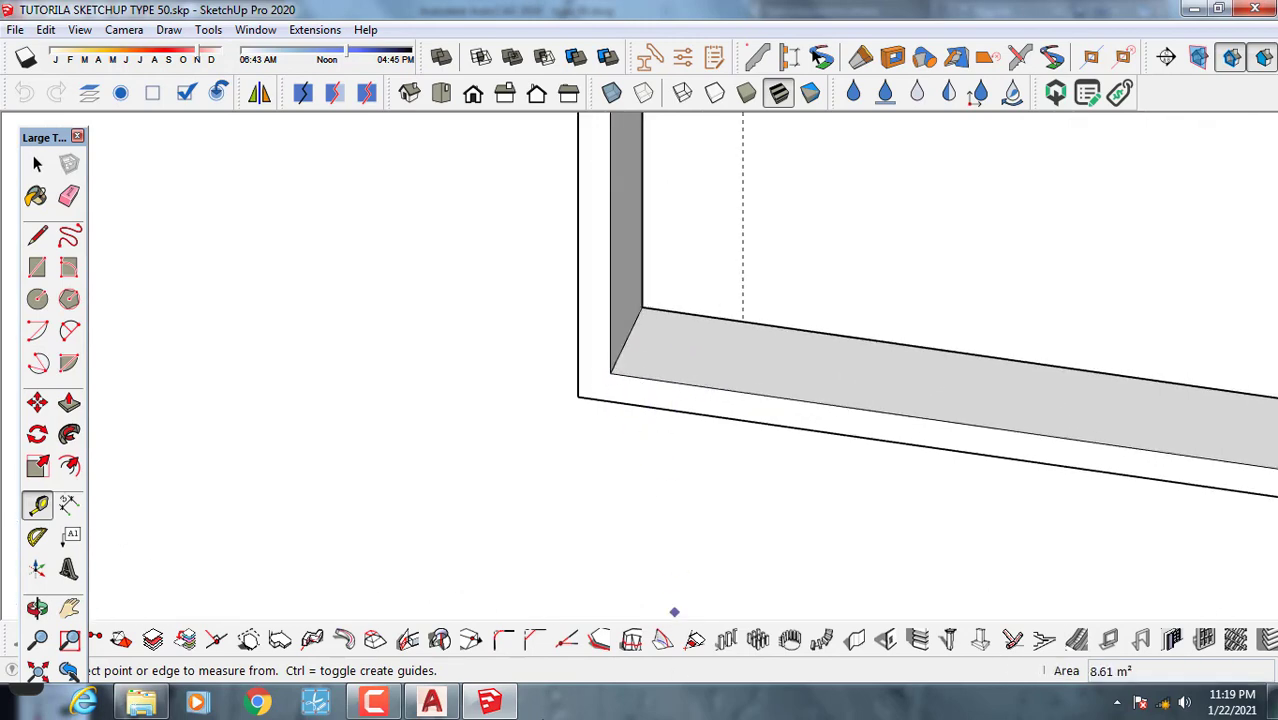
pyautogui.click(434, 706)
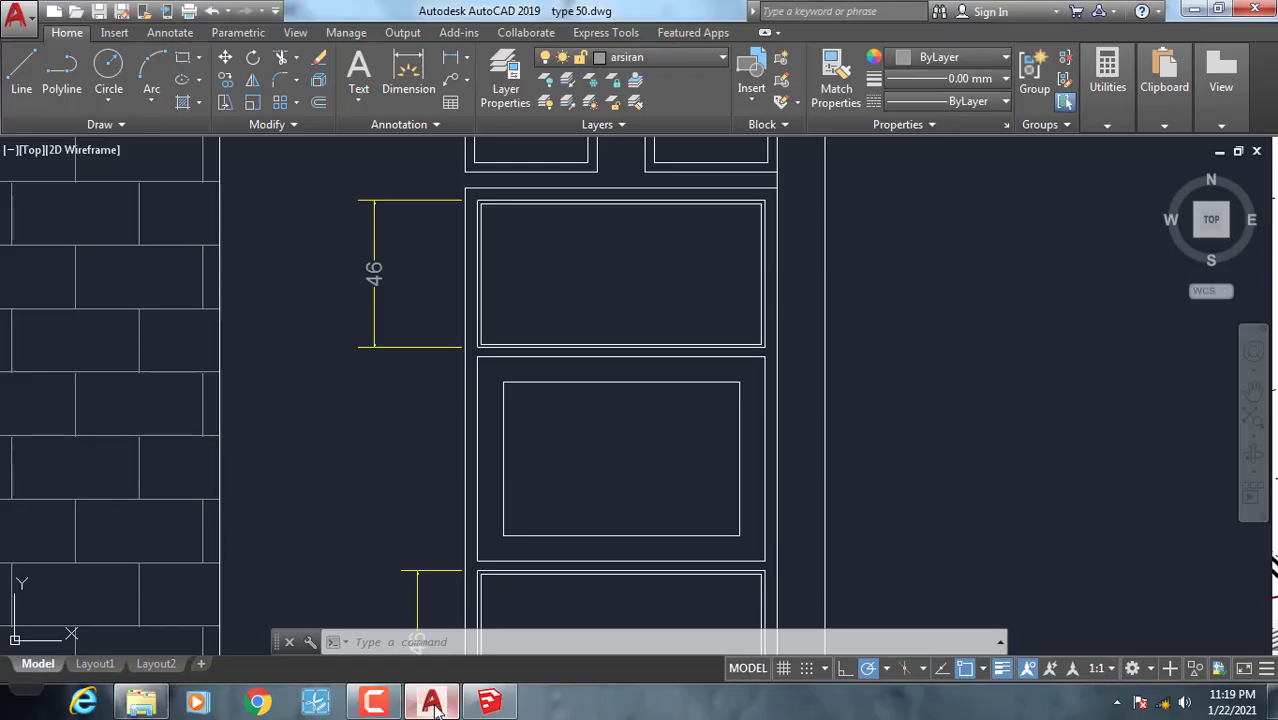
pyautogui.click(434, 706)
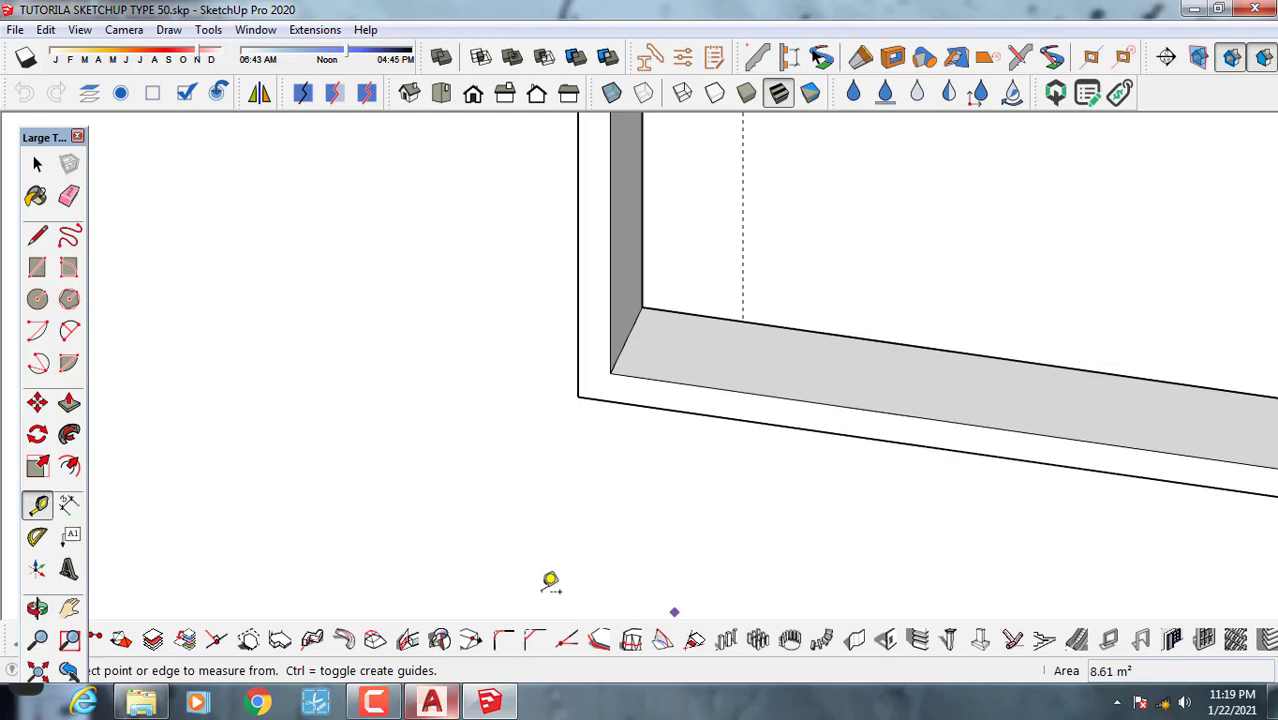
pyautogui.click(650, 377)
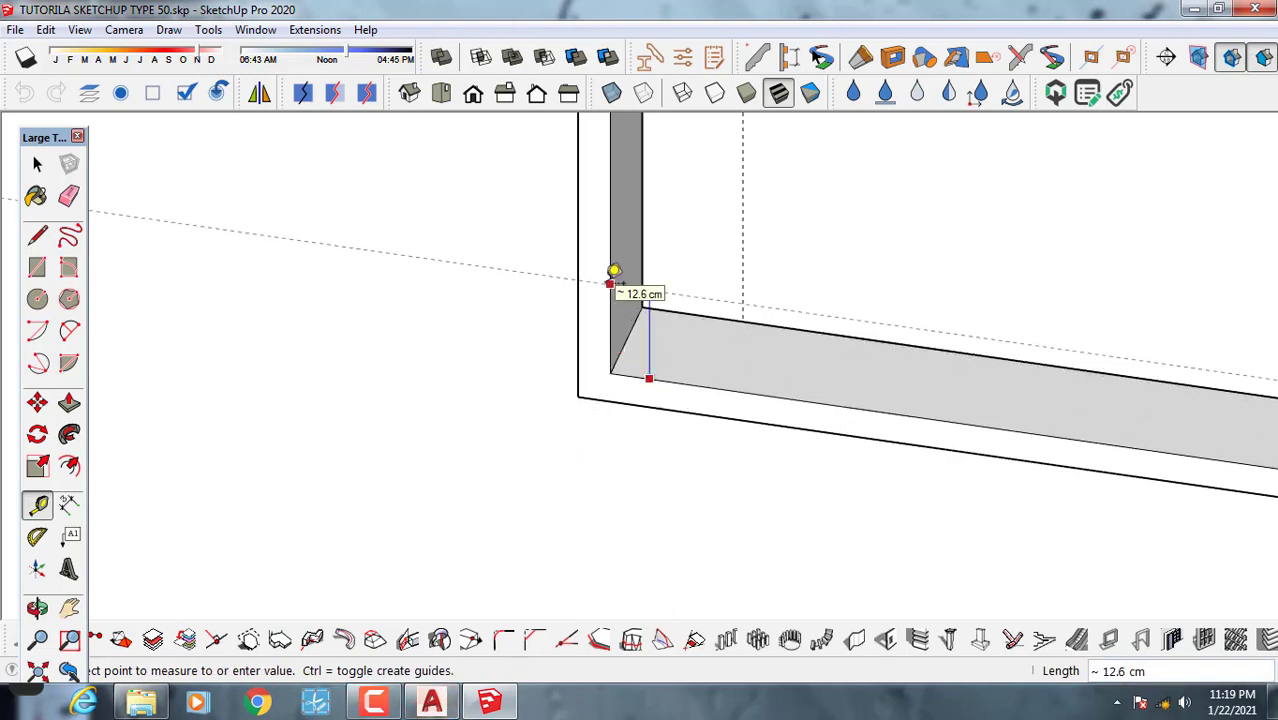
pyautogui.scroll(-5, 684, 387)
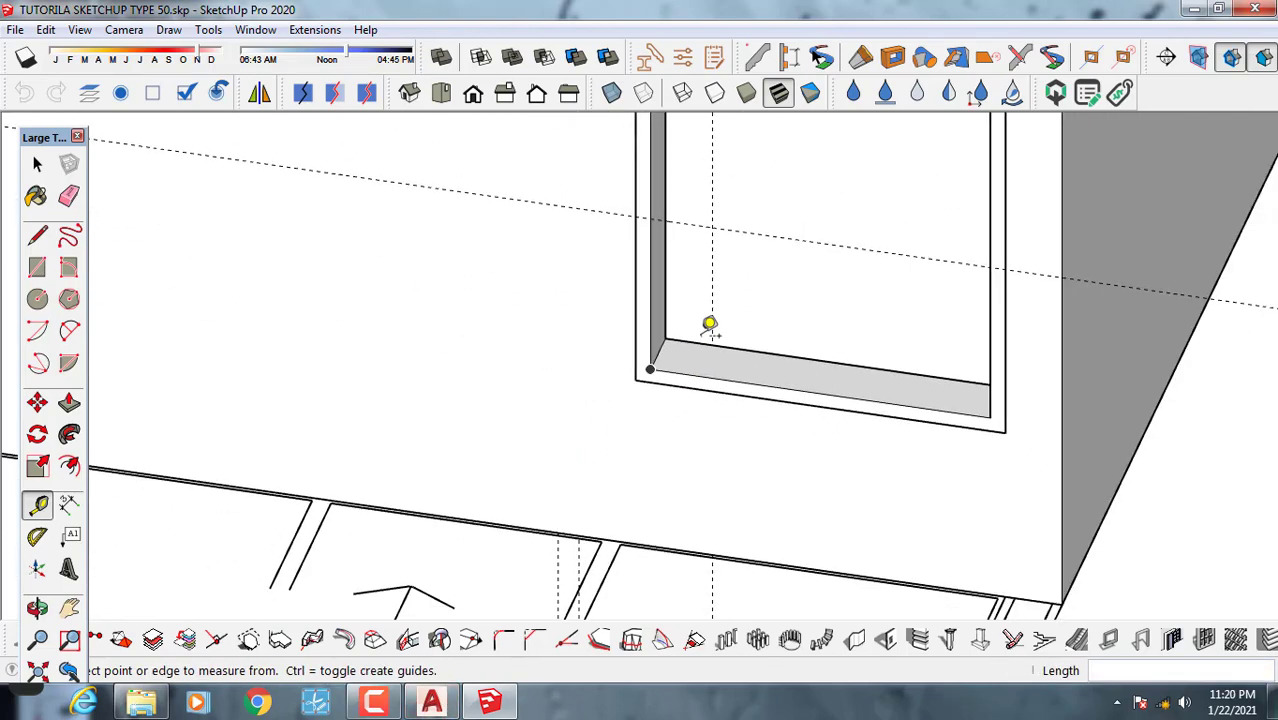
# Draw a 15 cm line across the depth of the frame's inner side face, starting where the guide meets its front edge.
pyautogui.moveTo(707, 322)
pyautogui.mouseDown(button='middle')
pyautogui.moveTo(607, 228)
pyautogui.moveTo(718, 200)
pyautogui.moveTo(702, 285)
pyautogui.moveTo(713, 284)
pyautogui.mouseUp(button='middle')
pyautogui.scroll(4, 718, 200)
pyautogui.press('l')
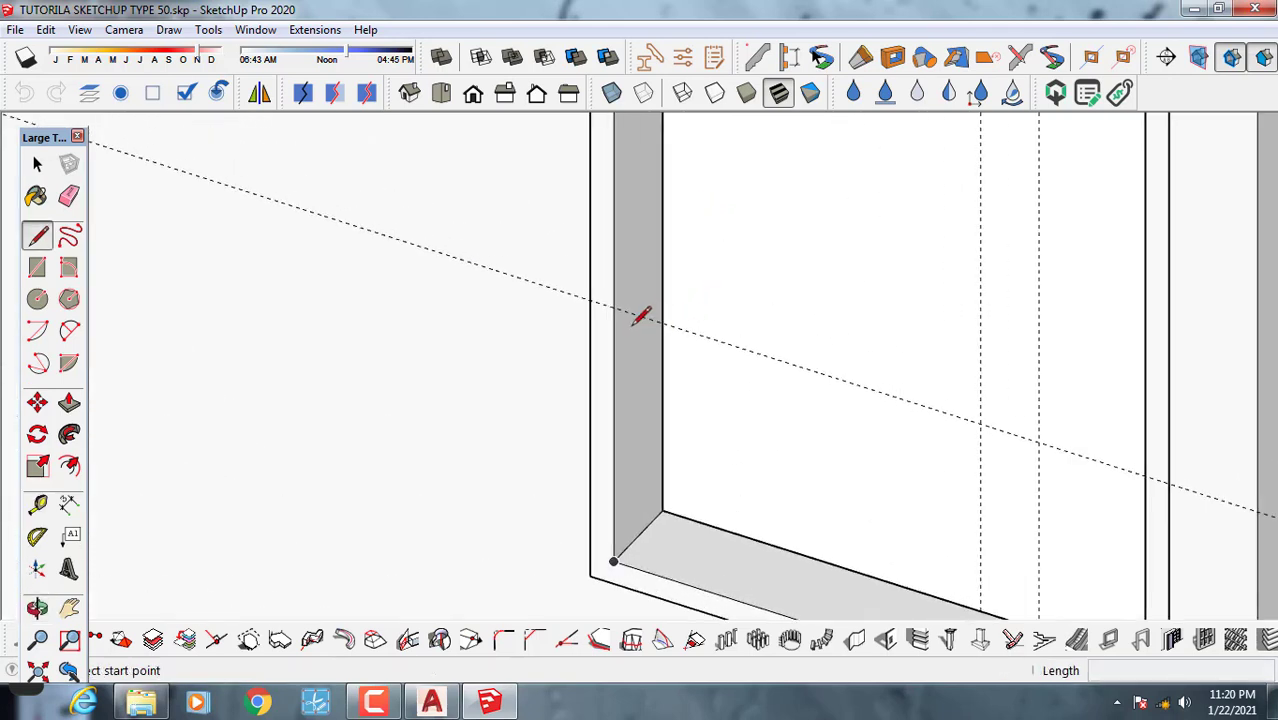
pyautogui.scroll(2, 613, 338)
pyautogui.click(613, 297)
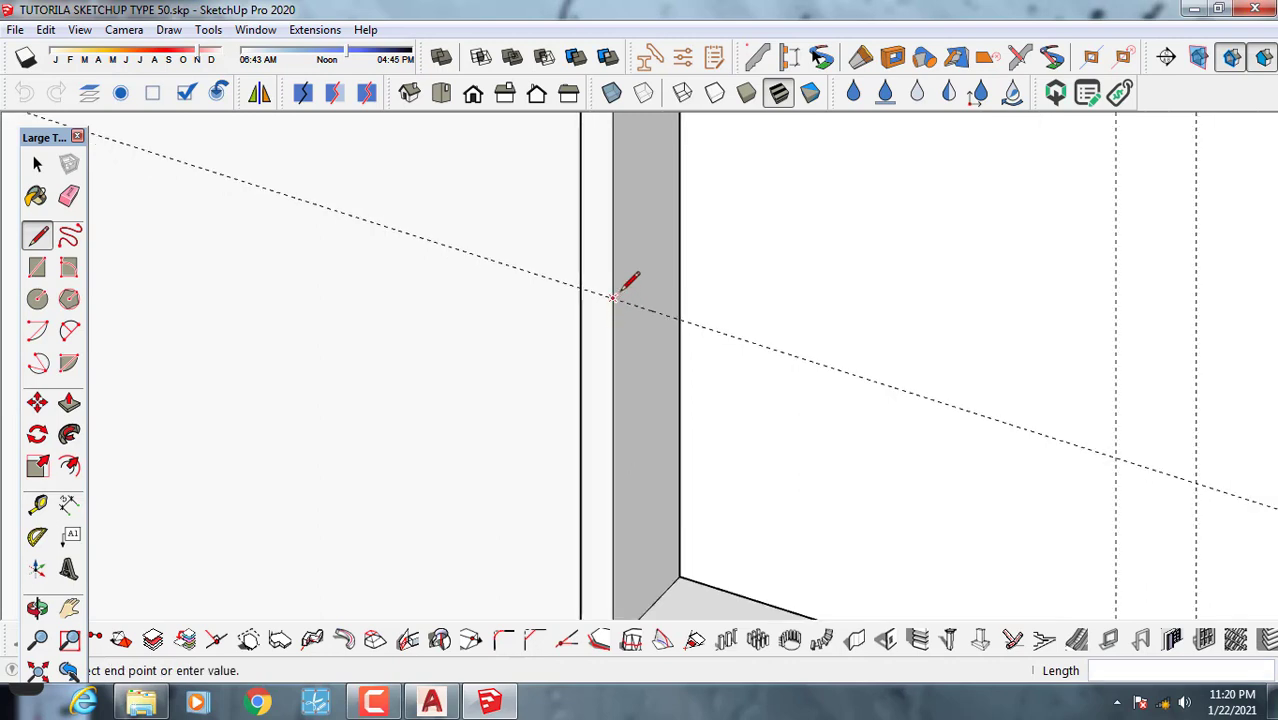
pyautogui.click(679, 226)
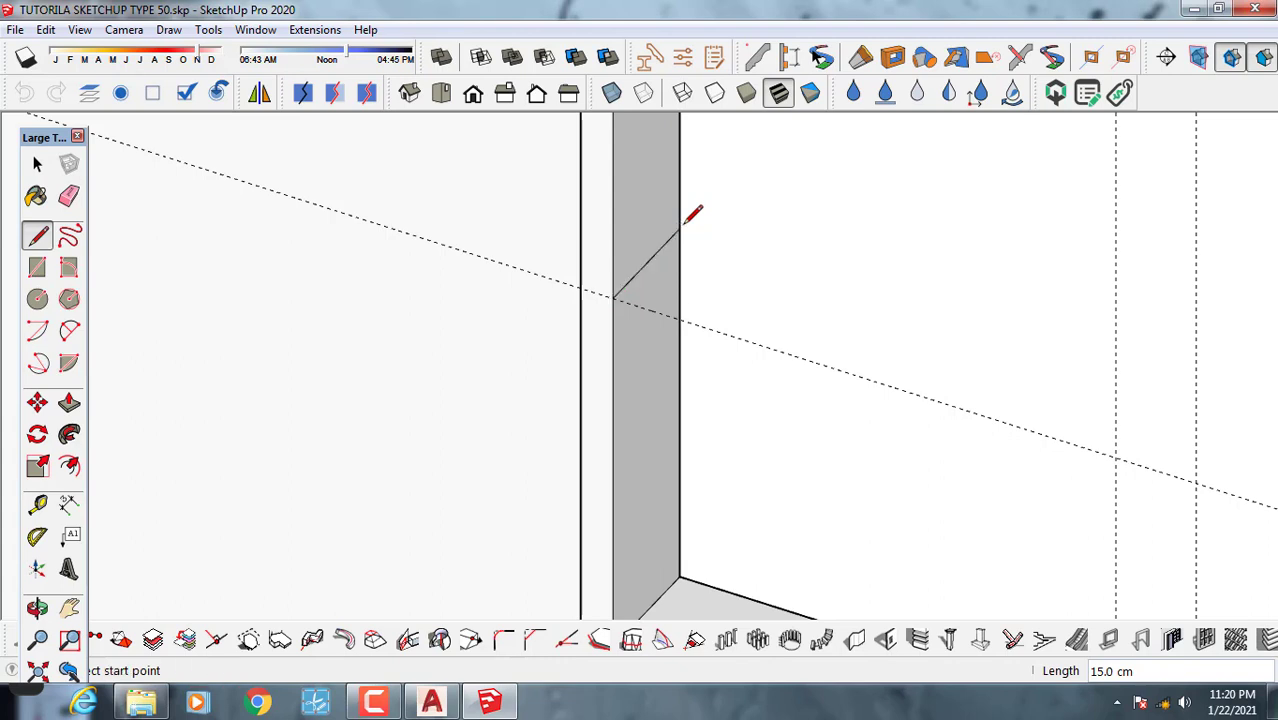
# Add a parallel guide 4 cm above the line on the frame's inner side face.
pyautogui.press('space')
pyautogui.press('t')
pyautogui.scroll(2, 669, 258)
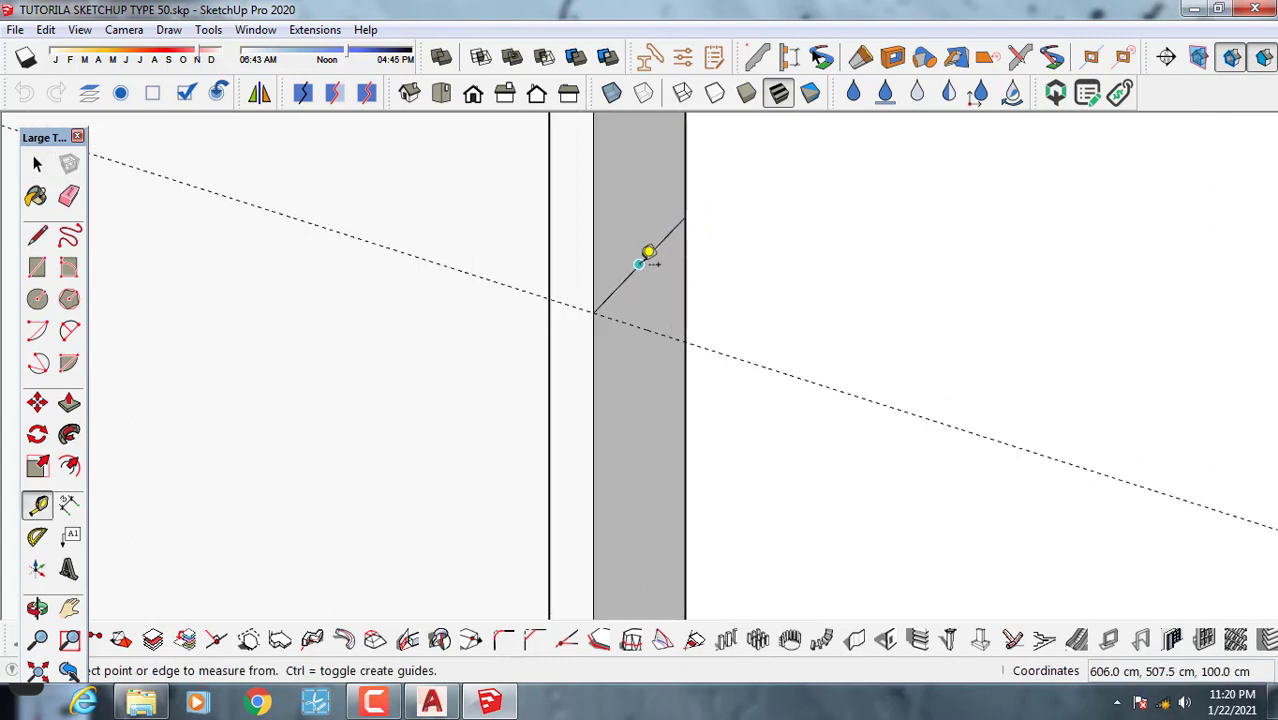
pyautogui.click(636, 264)
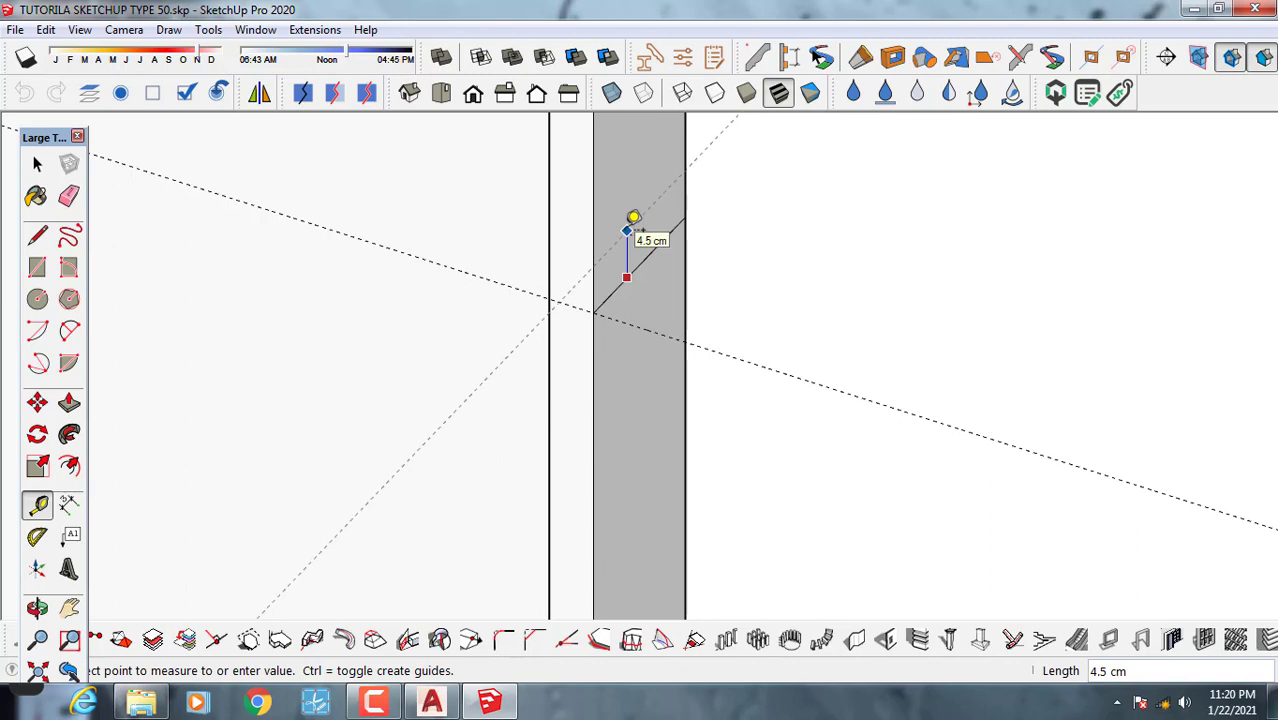
pyautogui.press('Return')
pyautogui.press('space')
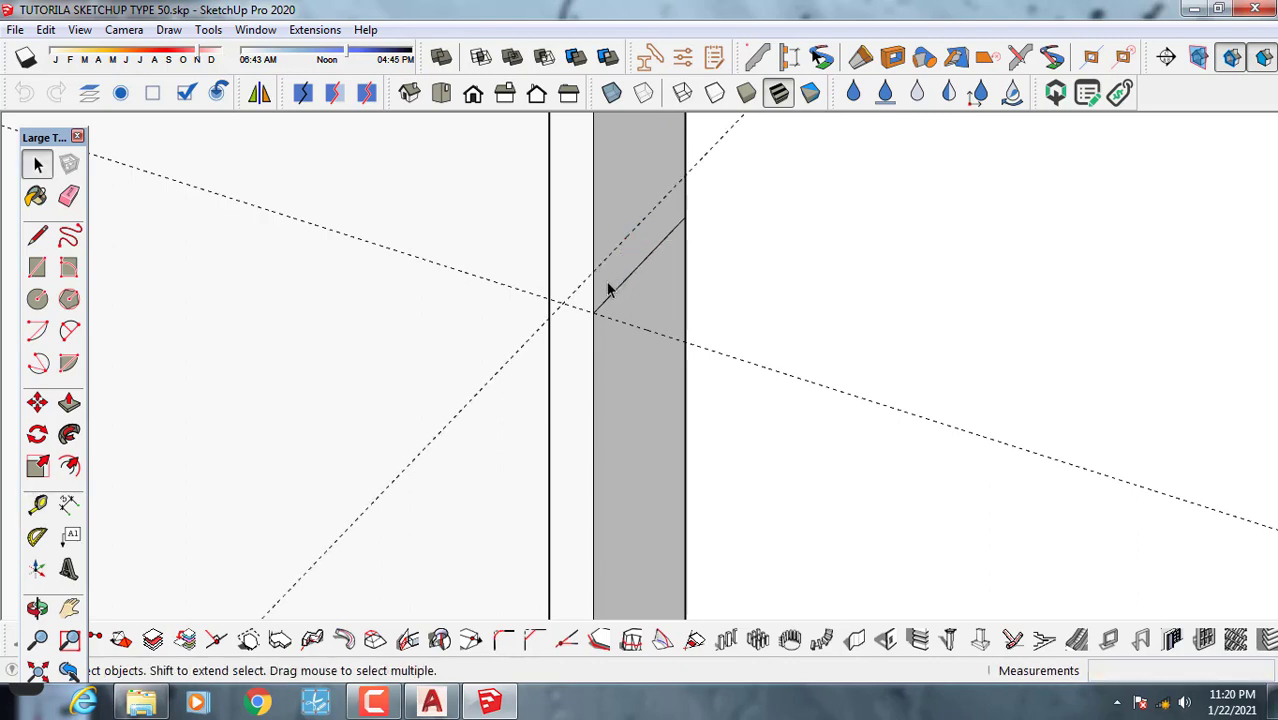
# Copy the line on the frame's inner side face 4 cm upward to mark the thickness of the crossbar.
pyautogui.press('m')
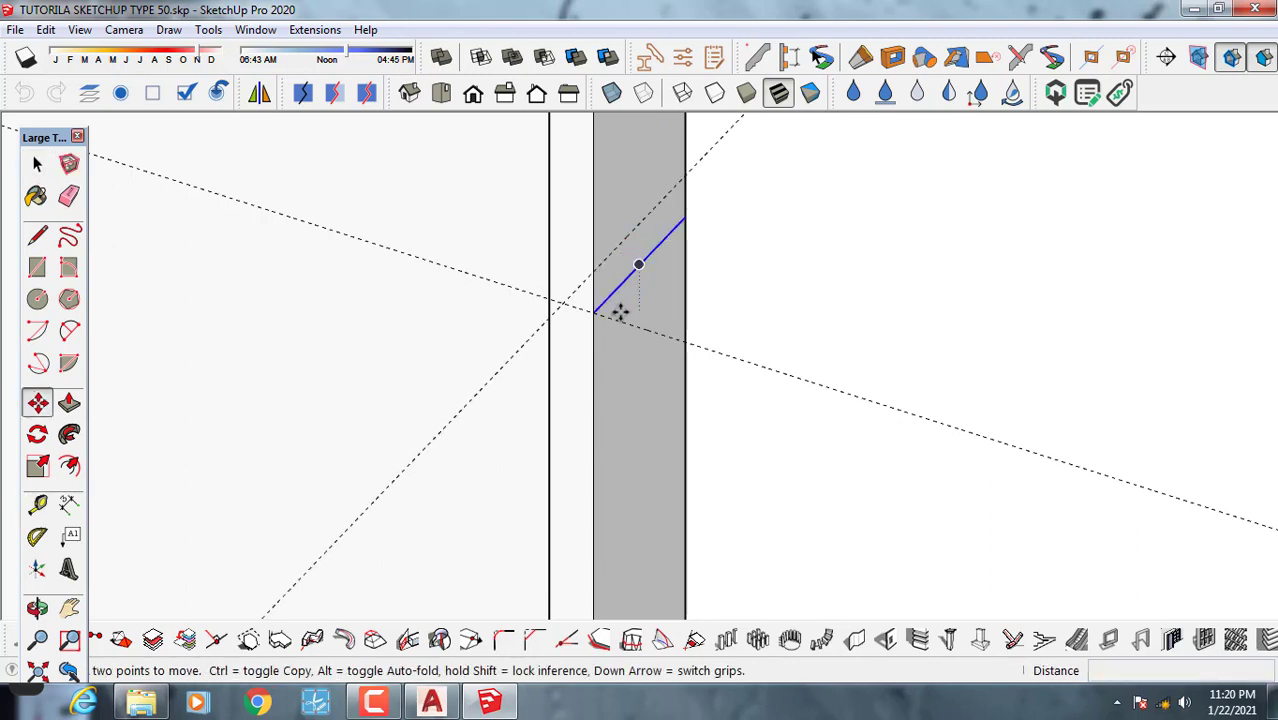
pyautogui.press('ctrl')
pyautogui.click(594, 312)
pyautogui.write('4')
pyautogui.press('Return')
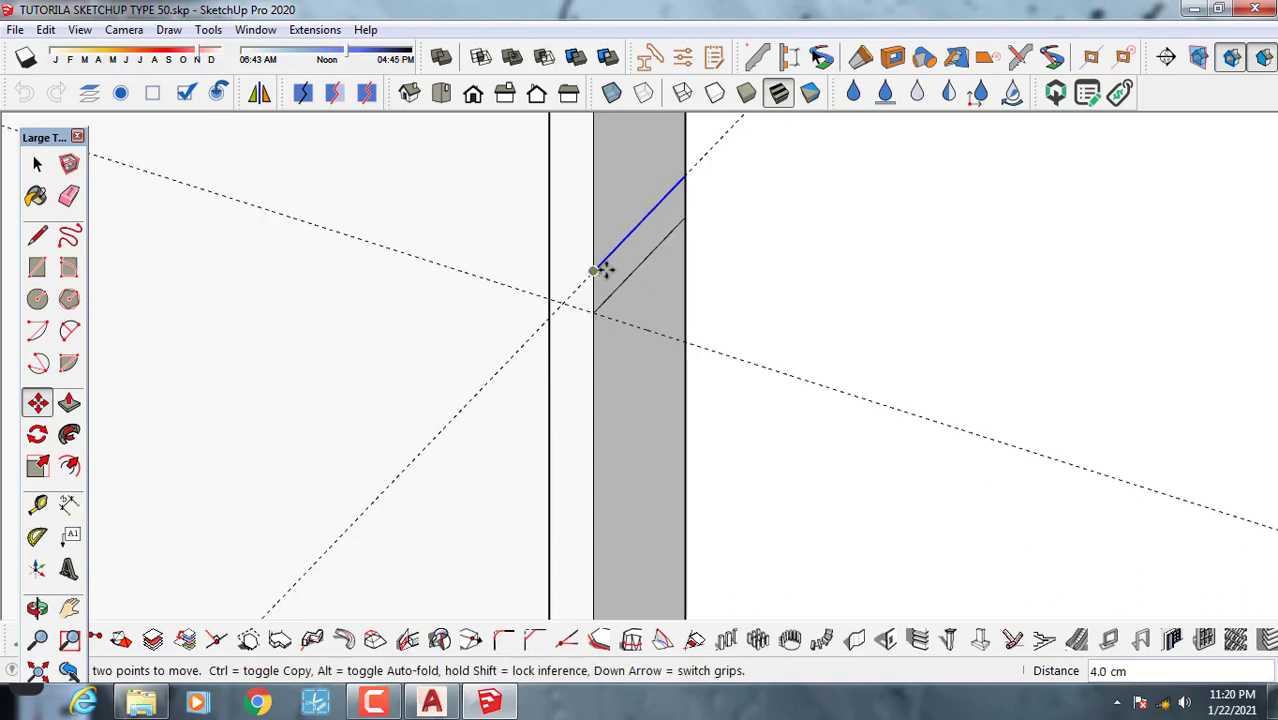
# Extrude the 4 cm strip on the frame's inner side face across to the opposite inner side as the lower crossbar.
pyautogui.press('space')
pyautogui.press('p')
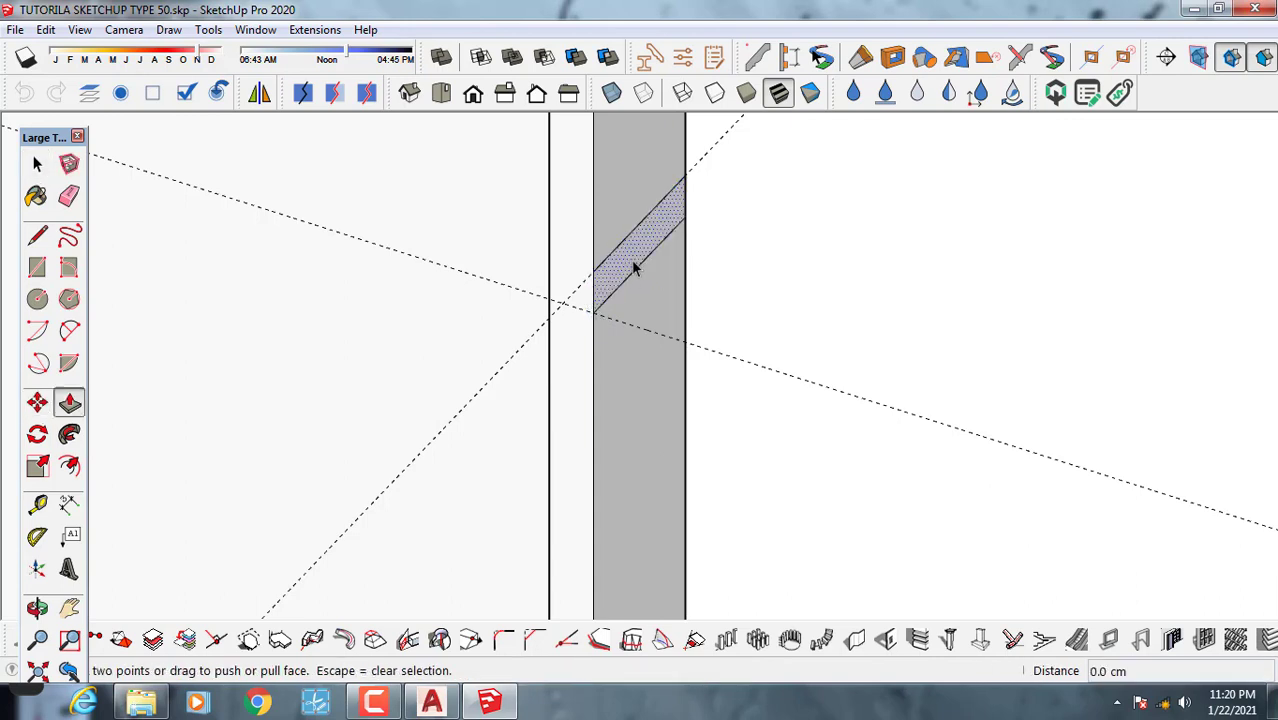
pyautogui.click(632, 268)
pyautogui.scroll(-5, 807, 371)
pyautogui.scroll(-2, 858, 400)
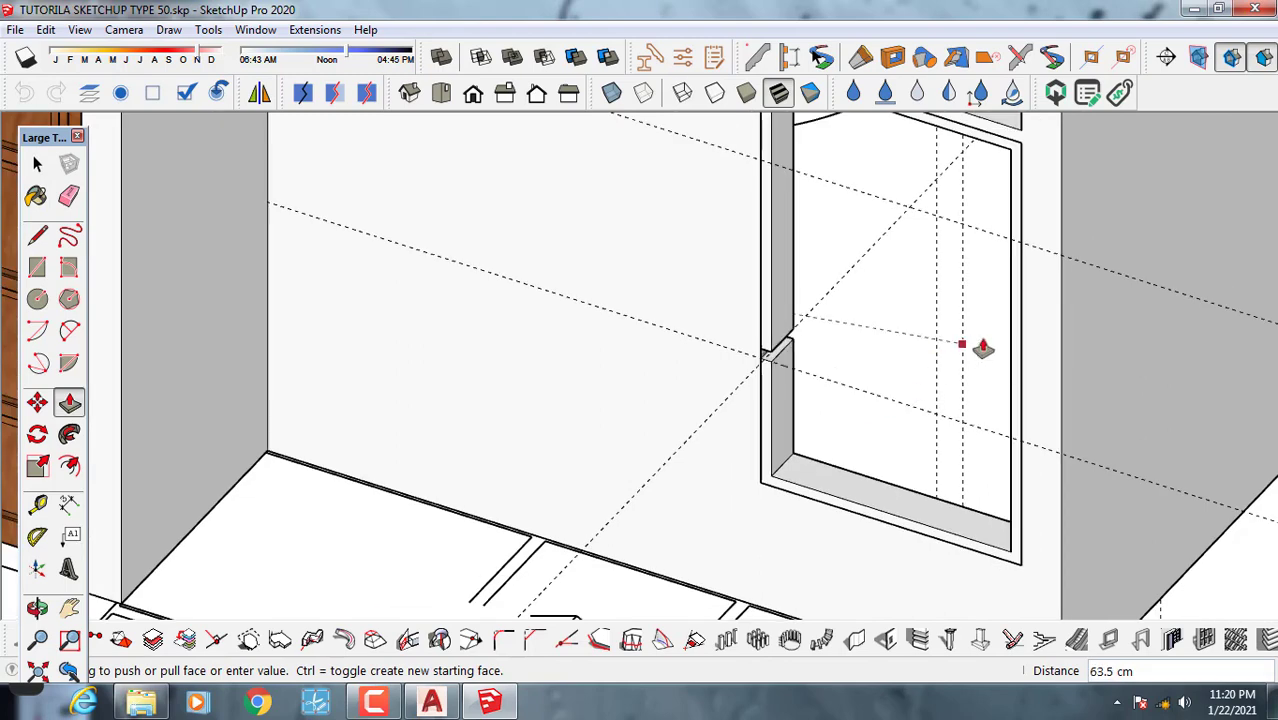
pyautogui.click(1010, 303)
pyautogui.moveTo(1030, 384); pyautogui.dragTo(1082, 398, button='middle')
pyautogui.scroll(2, 1010, 414)
pyautogui.moveTo(1010, 414); pyautogui.dragTo(1057, 385, button='middle')
# Erase the leftover edges where the lower crossbar meets the frame, checking the hidden end edges in X-ray view.
pyautogui.press('e')
pyautogui.scroll(4, 1050, 362)
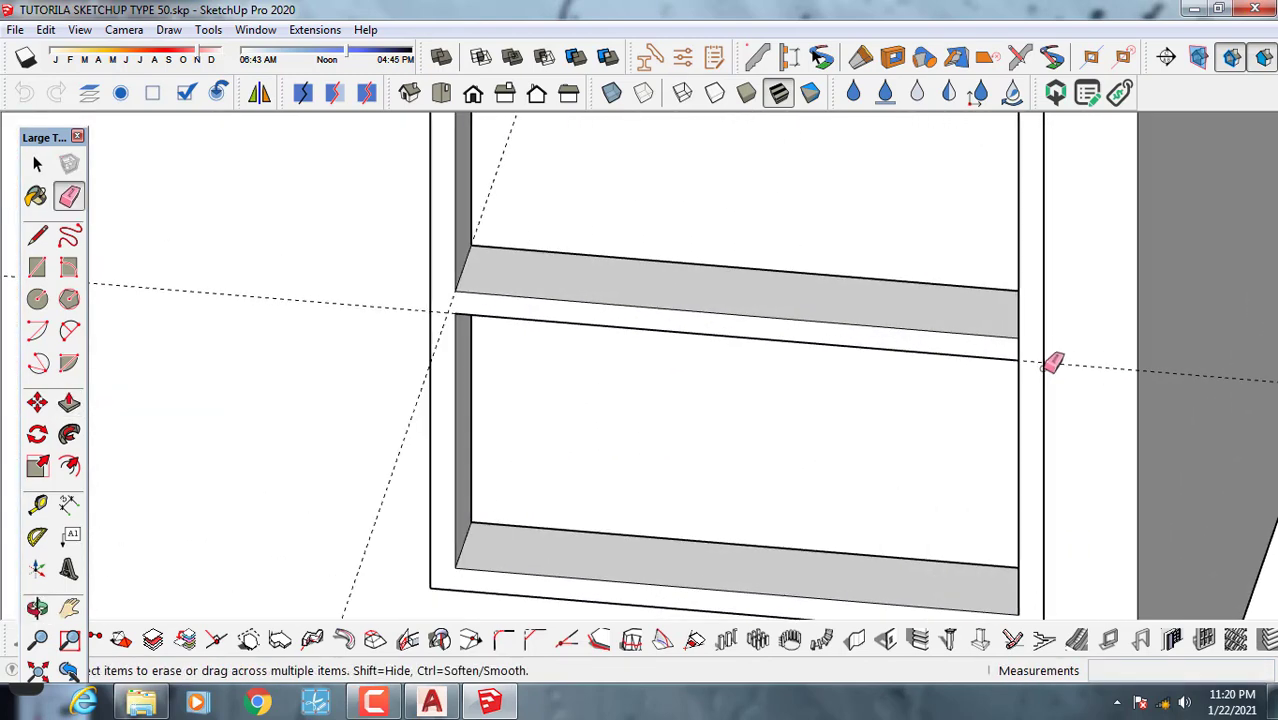
pyautogui.scroll(-3, 893, 379)
pyautogui.moveTo(893, 379); pyautogui.dragTo(961, 208, button='middle')
pyautogui.click(613, 93)
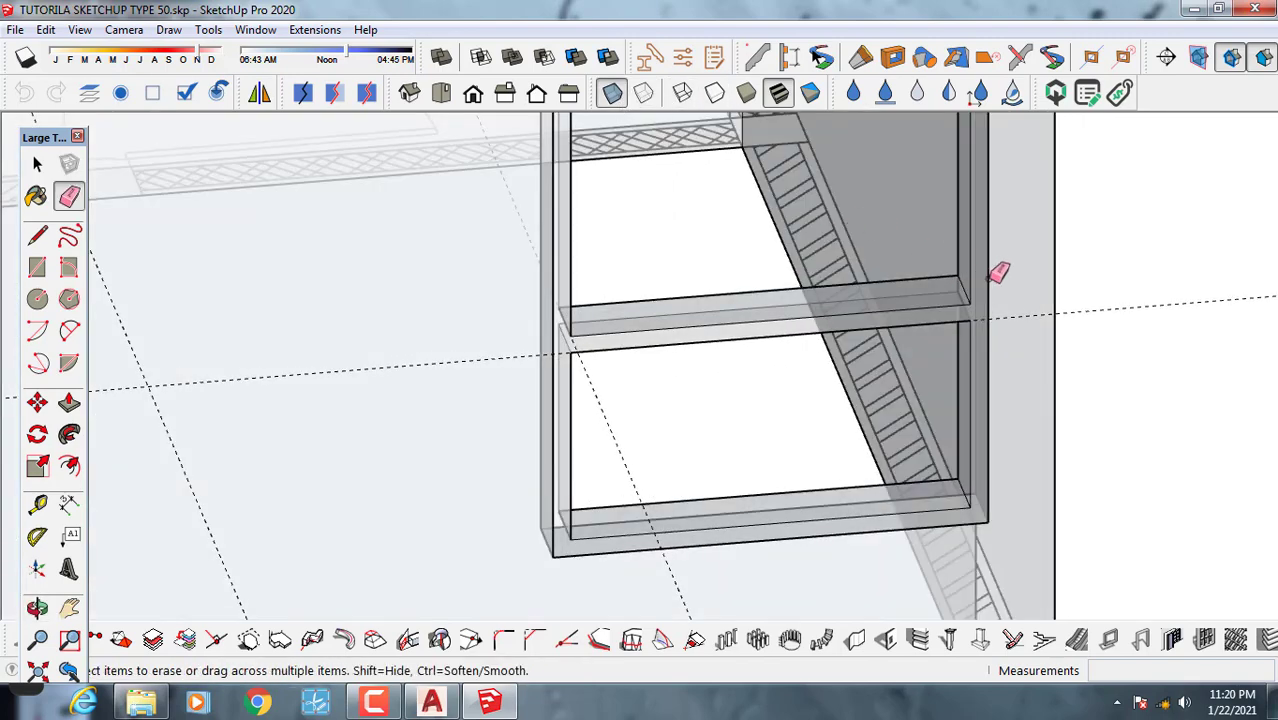
pyautogui.scroll(5, 996, 271)
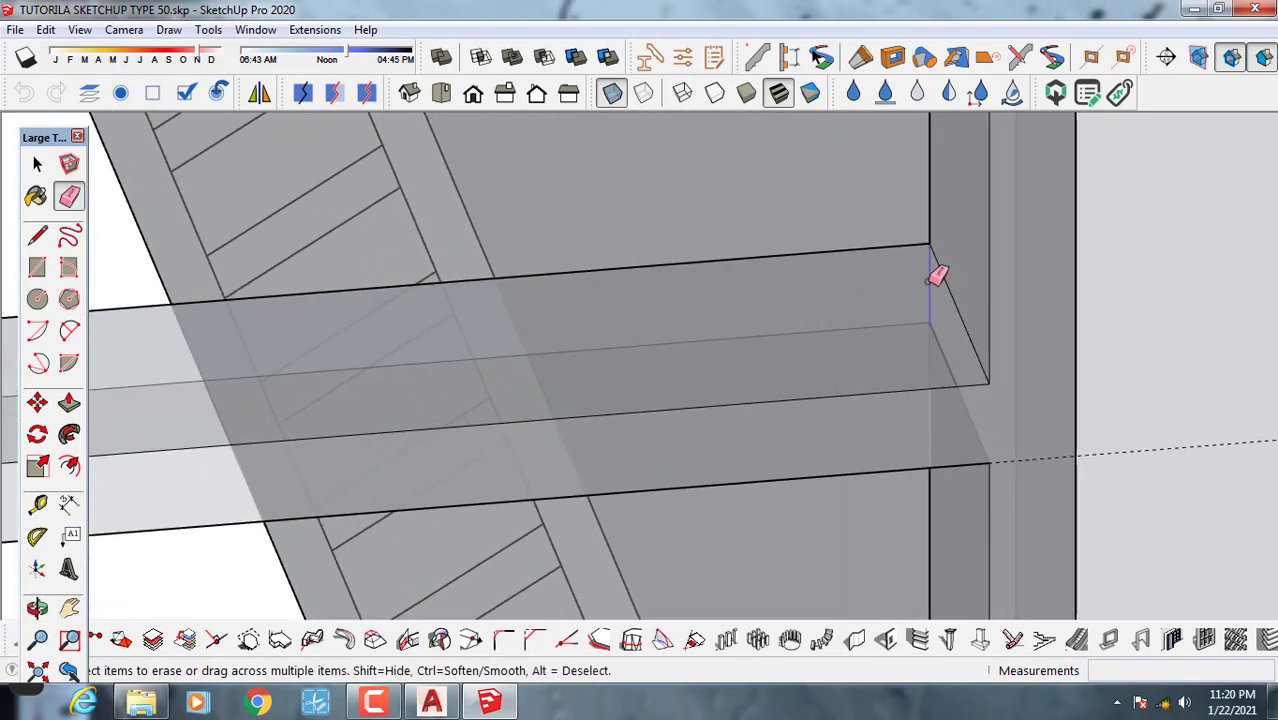
pyautogui.scroll(-5, 927, 297)
pyautogui.click(613, 93)
pyautogui.scroll(4, 841, 414)
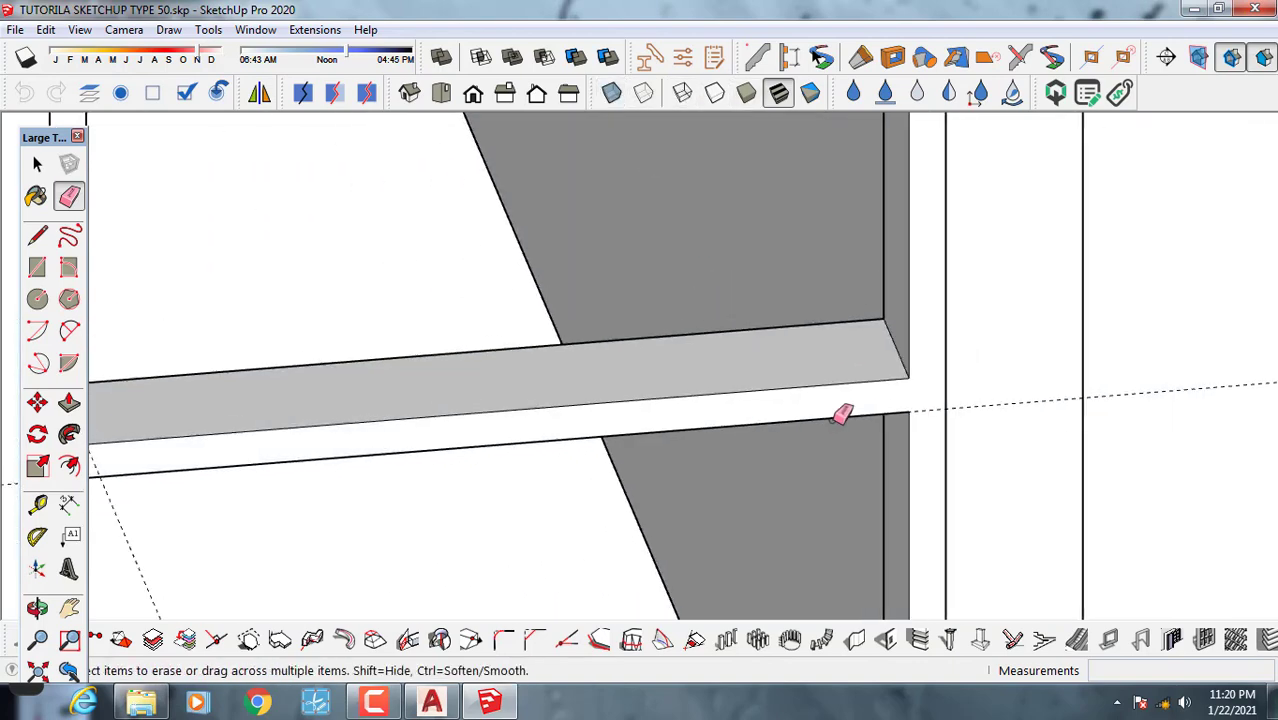
pyautogui.scroll(-5, 845, 416)
pyautogui.moveTo(813, 443)
pyautogui.mouseDown(button='middle')
pyautogui.moveTo(662, 437)
pyautogui.moveTo(642, 371)
pyautogui.mouseUp(button='middle')
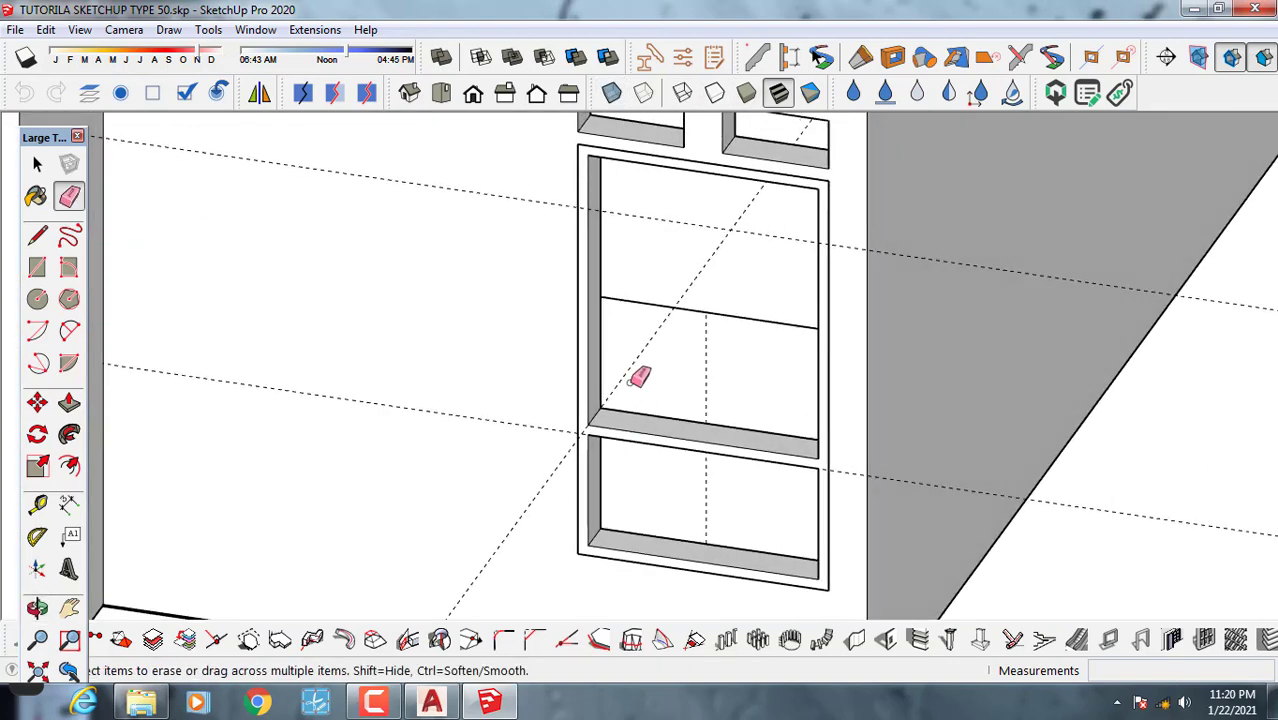
# Add a horizontal guide 46 cm below the window frame's inner top edge.
pyautogui.press('space')
pyautogui.scroll(1, 600, 190)
pyautogui.moveTo(600, 235)
pyautogui.mouseDown(button='middle')
pyautogui.moveTo(705, 222)
pyautogui.moveTo(620, 243)
pyautogui.mouseUp(button='middle')
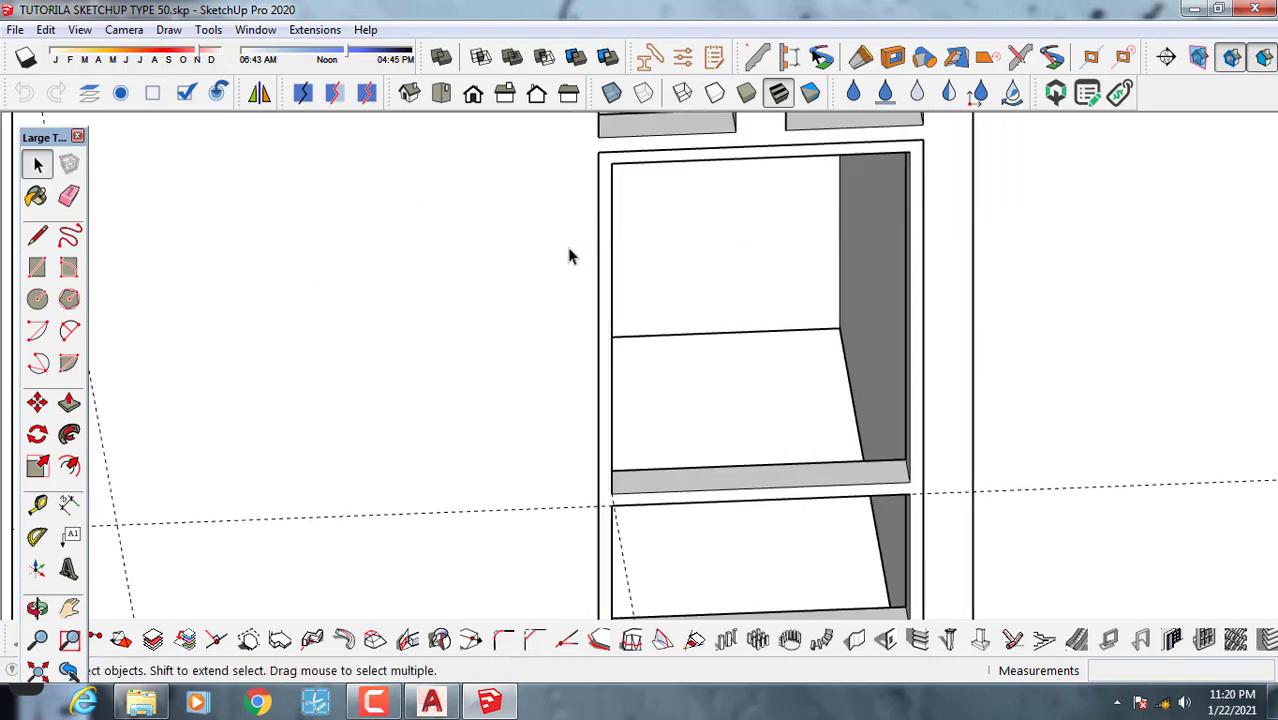
pyautogui.press('t')
pyautogui.scroll(3, 645, 163)
pyautogui.click(631, 154)
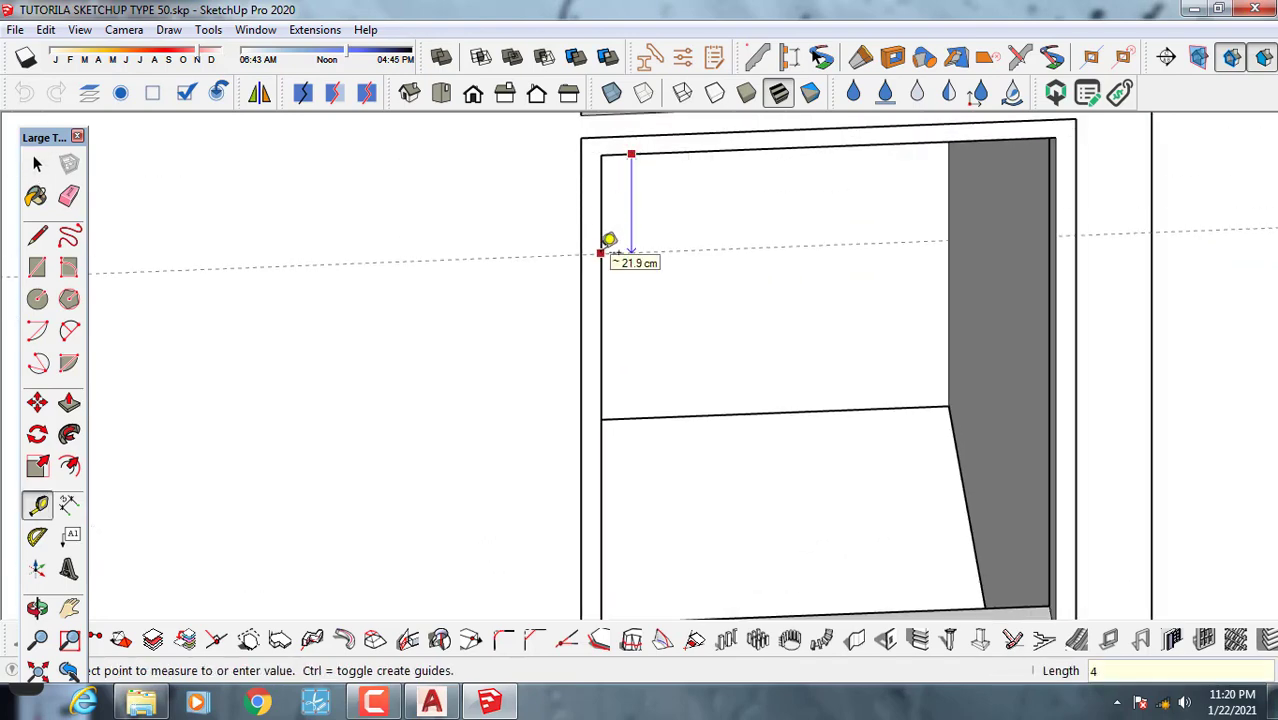
pyautogui.write('46')
pyautogui.press('Return')
pyautogui.press('space')
# Copy the lower crossbar's two front edges straight up so the upper one lies on the new guide.
pyautogui.scroll(-3, 599, 457)
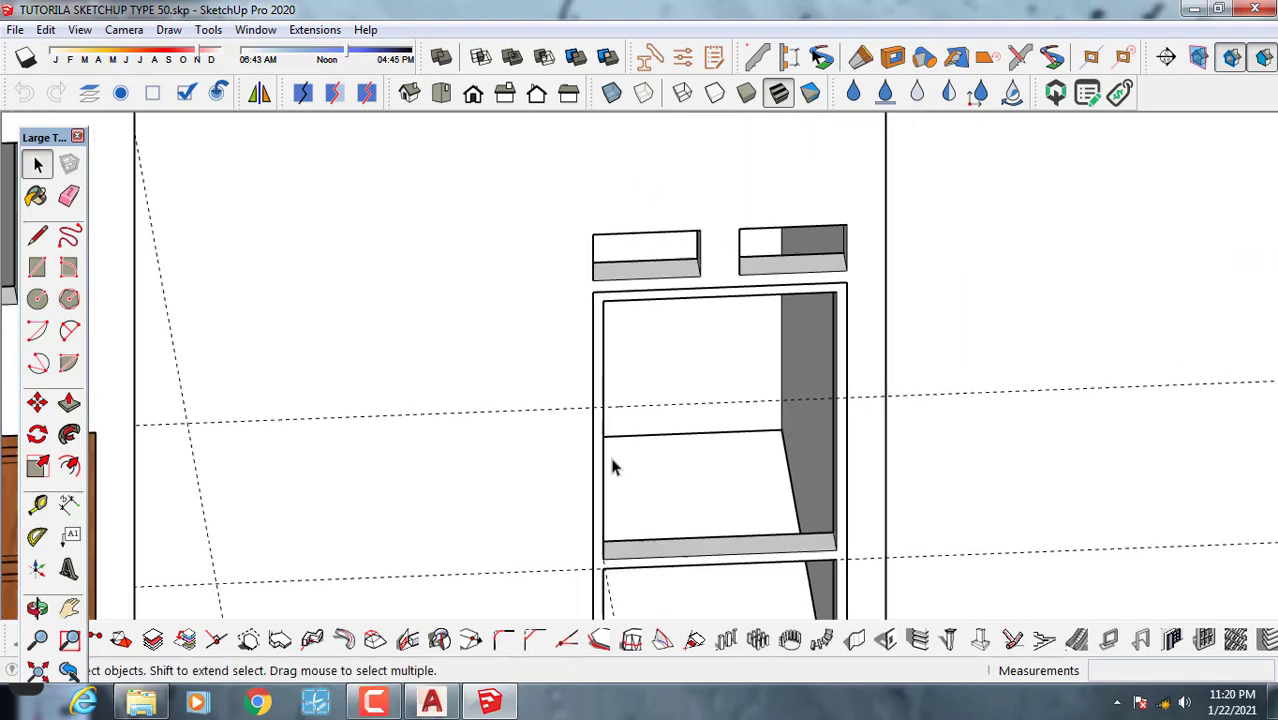
pyautogui.moveTo(608, 452); pyautogui.dragTo(599, 391, button='middle')
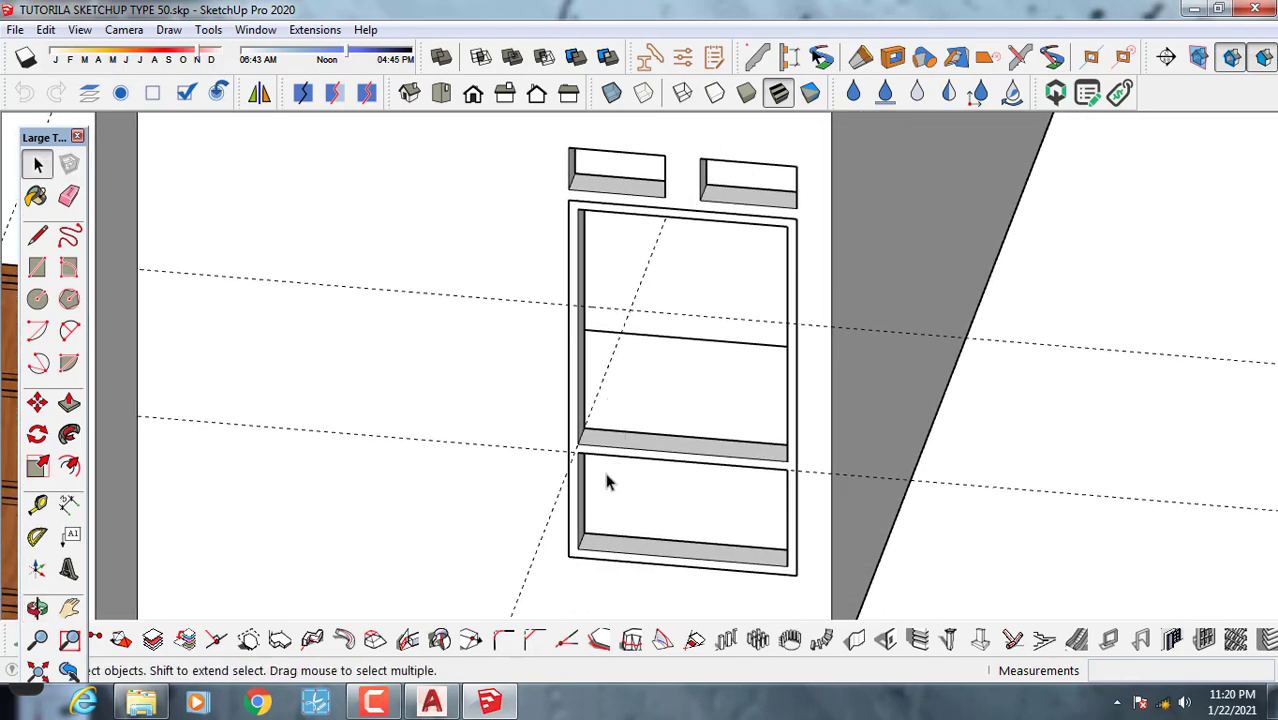
pyautogui.scroll(1, 607, 482)
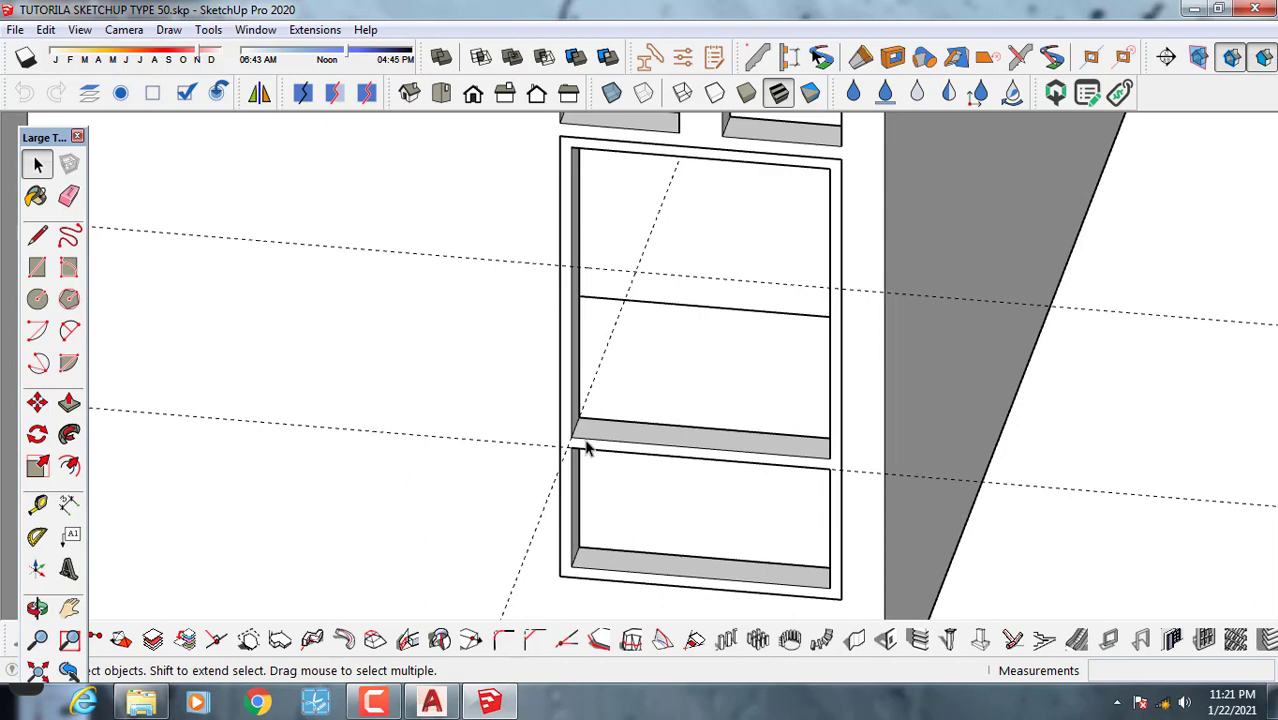
pyautogui.click(588, 449)
pyautogui.scroll(2, 588, 449)
pyautogui.scroll(1, 581, 468)
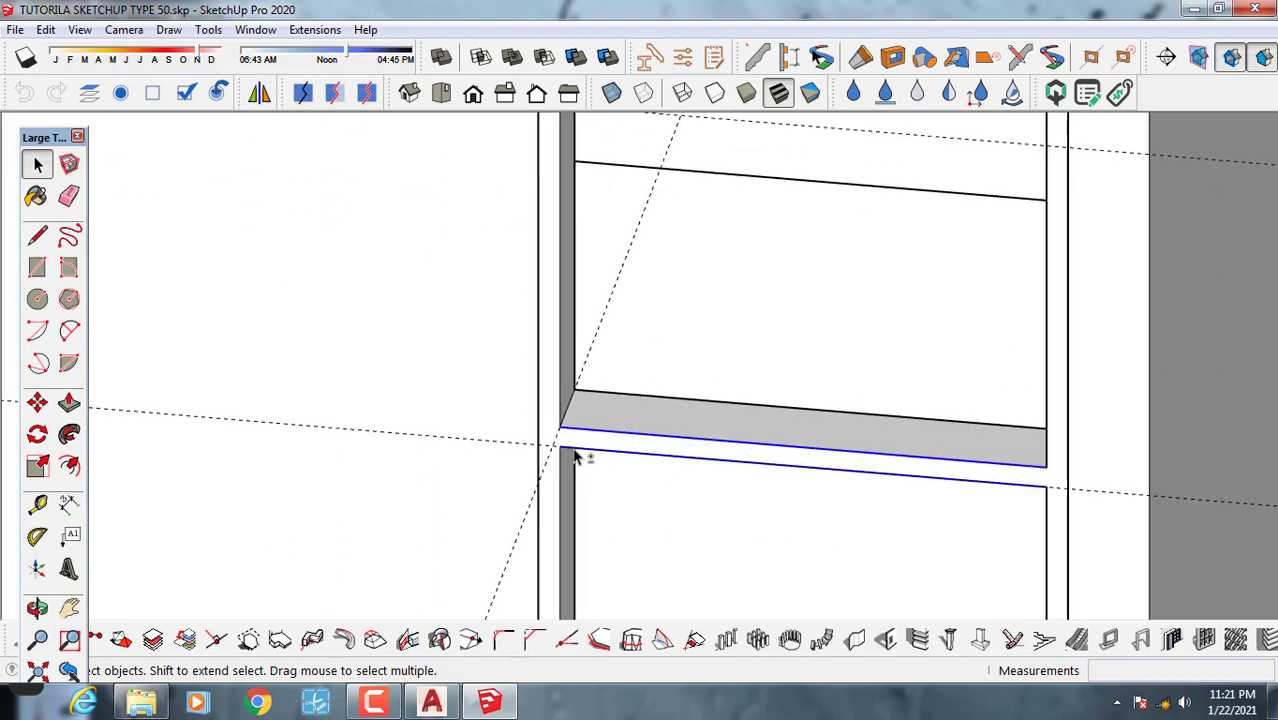
pyautogui.press('m')
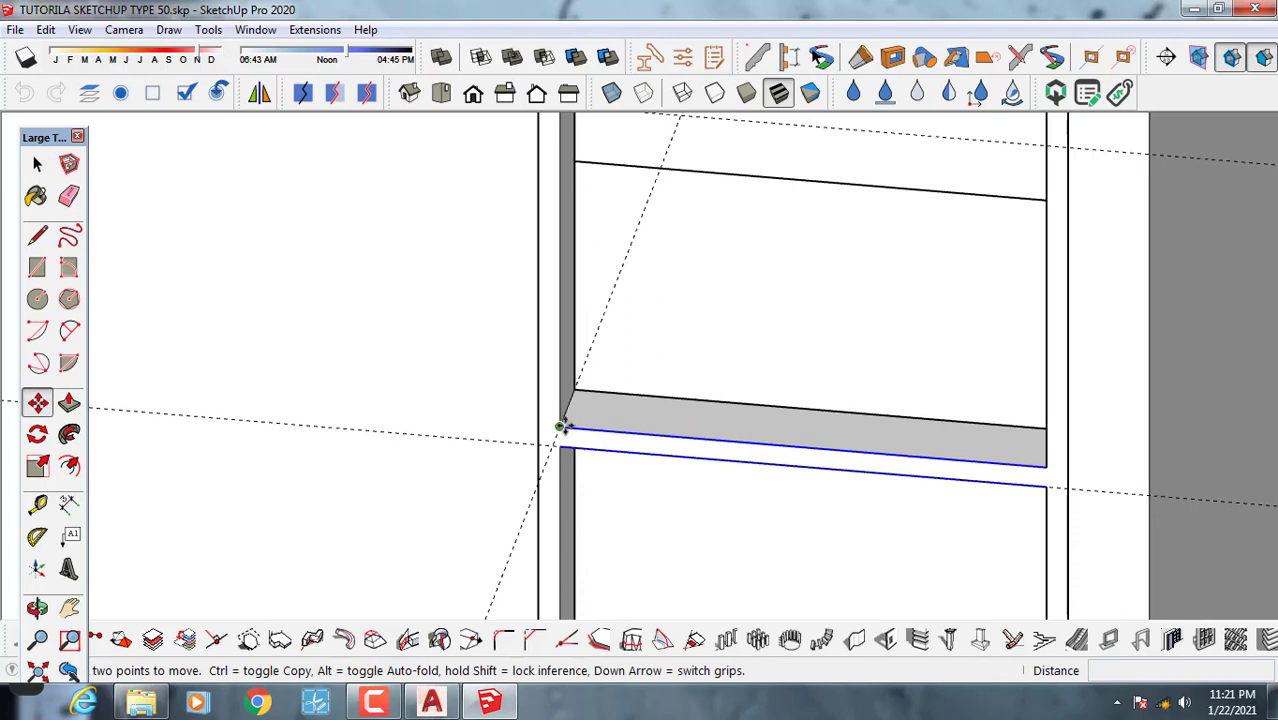
pyautogui.click(565, 428)
pyautogui.press('ctrl')
pyautogui.scroll(-3, 565, 428)
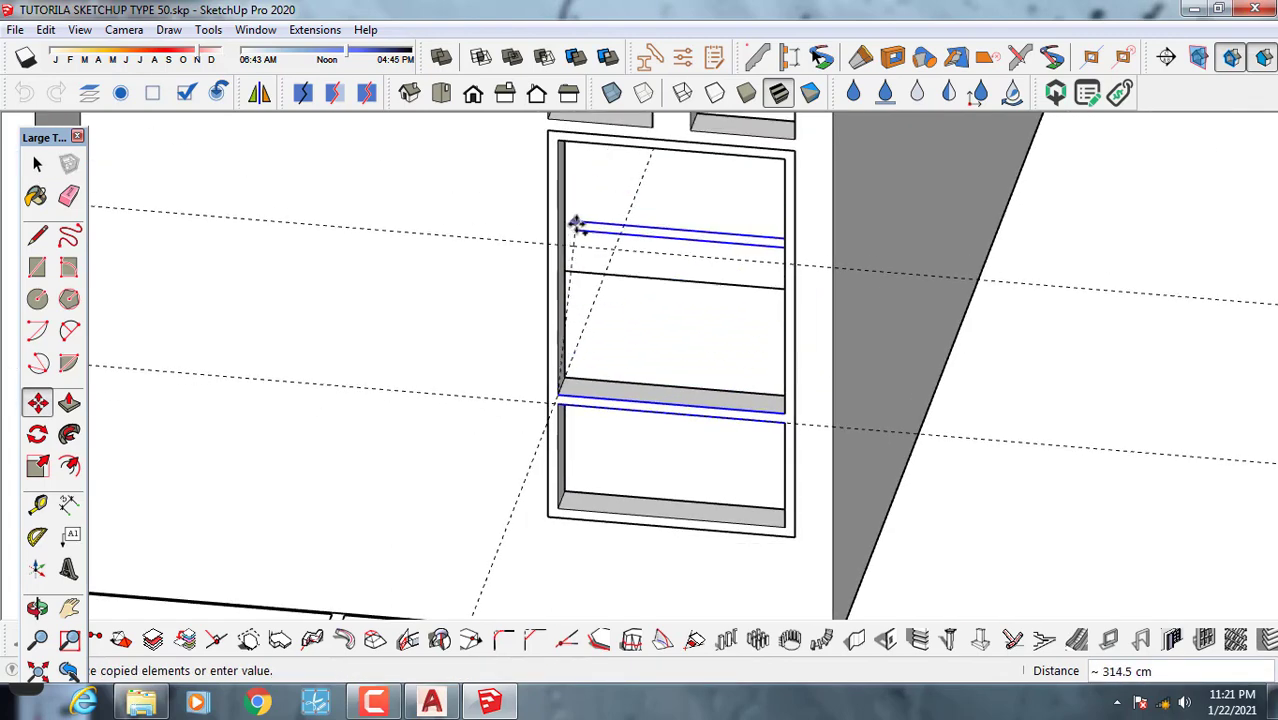
pyautogui.scroll(2, 563, 250)
pyautogui.scroll(2, 563, 250)
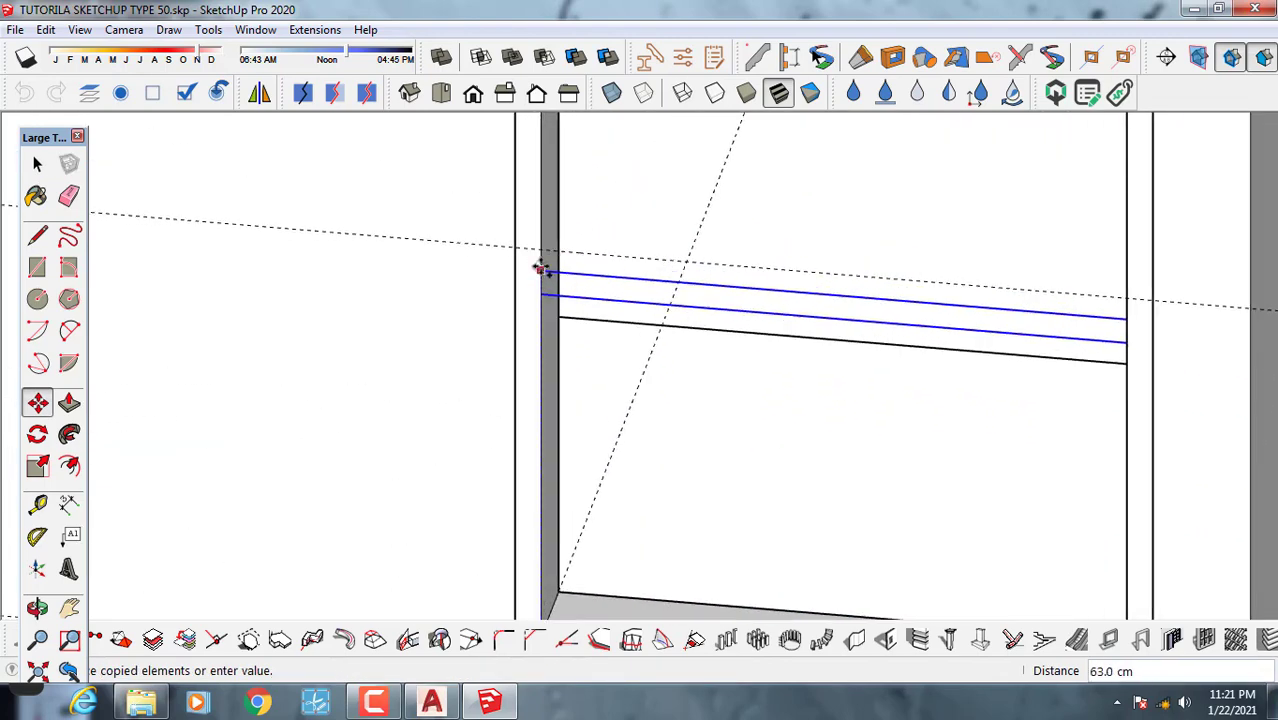
pyautogui.scroll(-1, 540, 255)
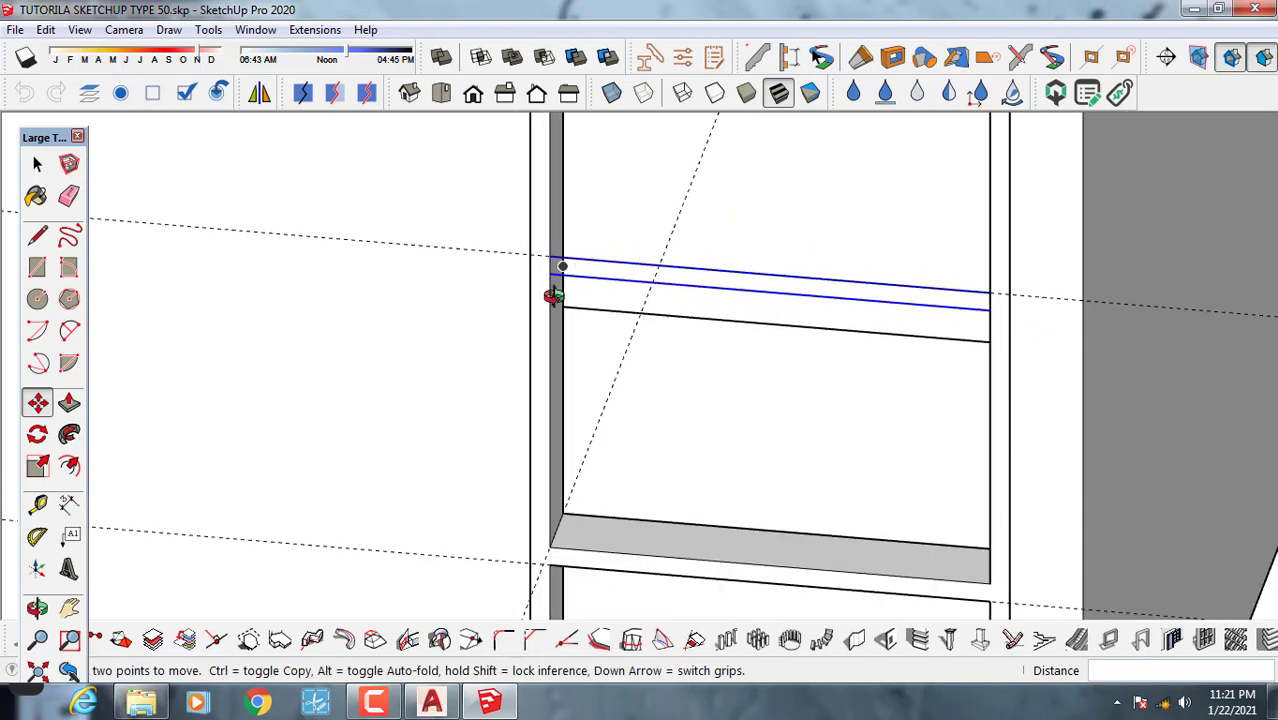
pyautogui.moveTo(551, 288)
pyautogui.mouseDown(button='middle')
pyautogui.moveTo(456, 339)
pyautogui.moveTo(531, 274)
pyautogui.mouseUp(button='middle')
pyautogui.click(539, 274)
pyautogui.press('space')
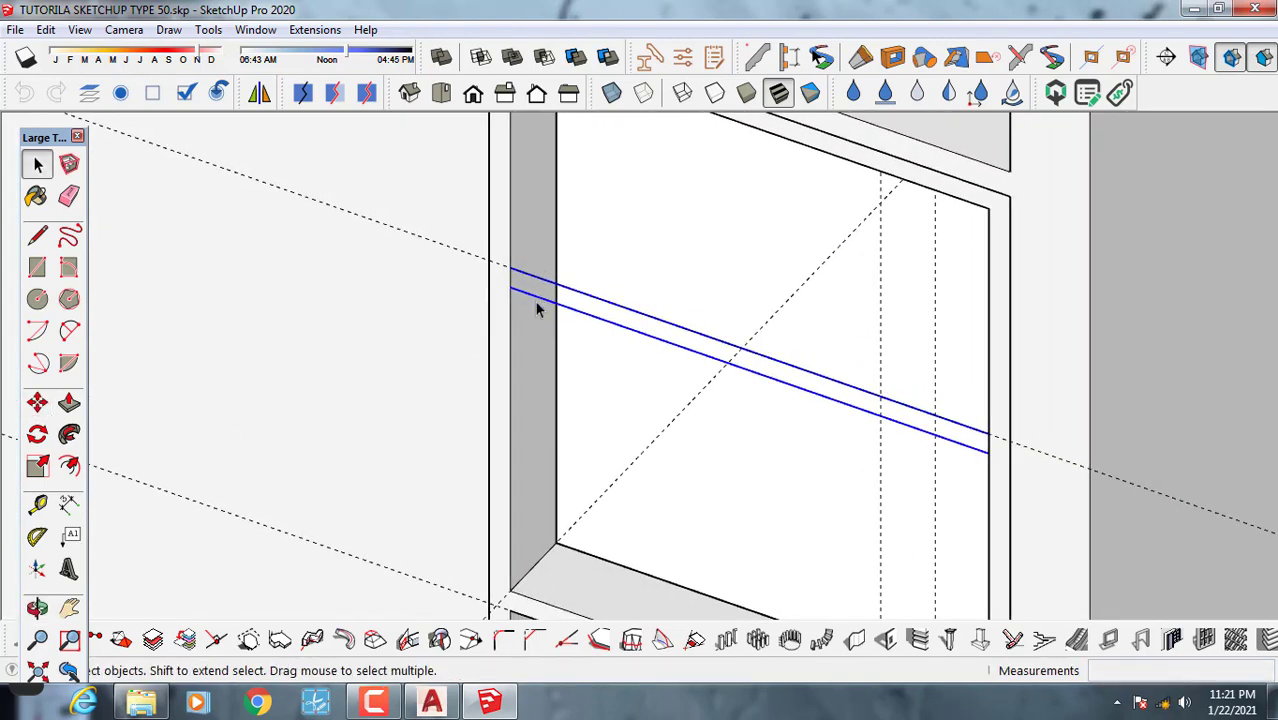
# Draw a 90 by 4 cm rectangle between the two copied edges across the frame opening.
pyautogui.scroll(2, 531, 313)
pyautogui.press('r')
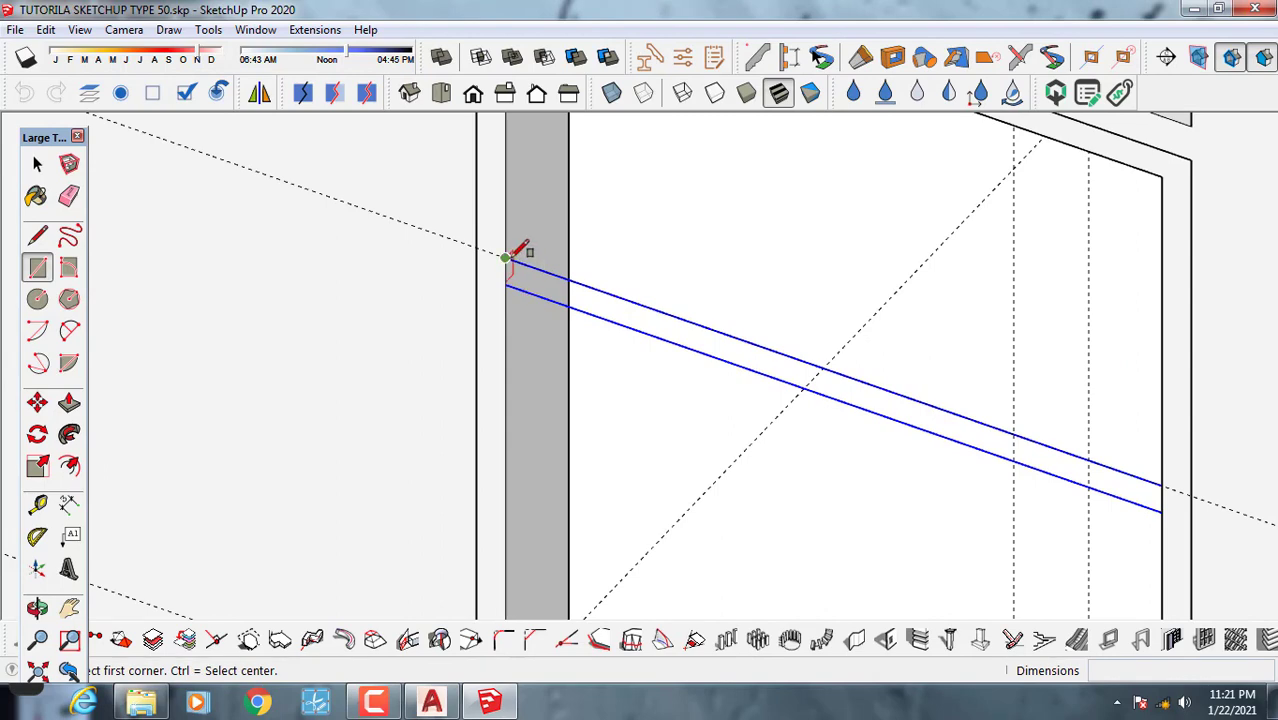
pyautogui.click(507, 258)
pyautogui.click(1161, 511)
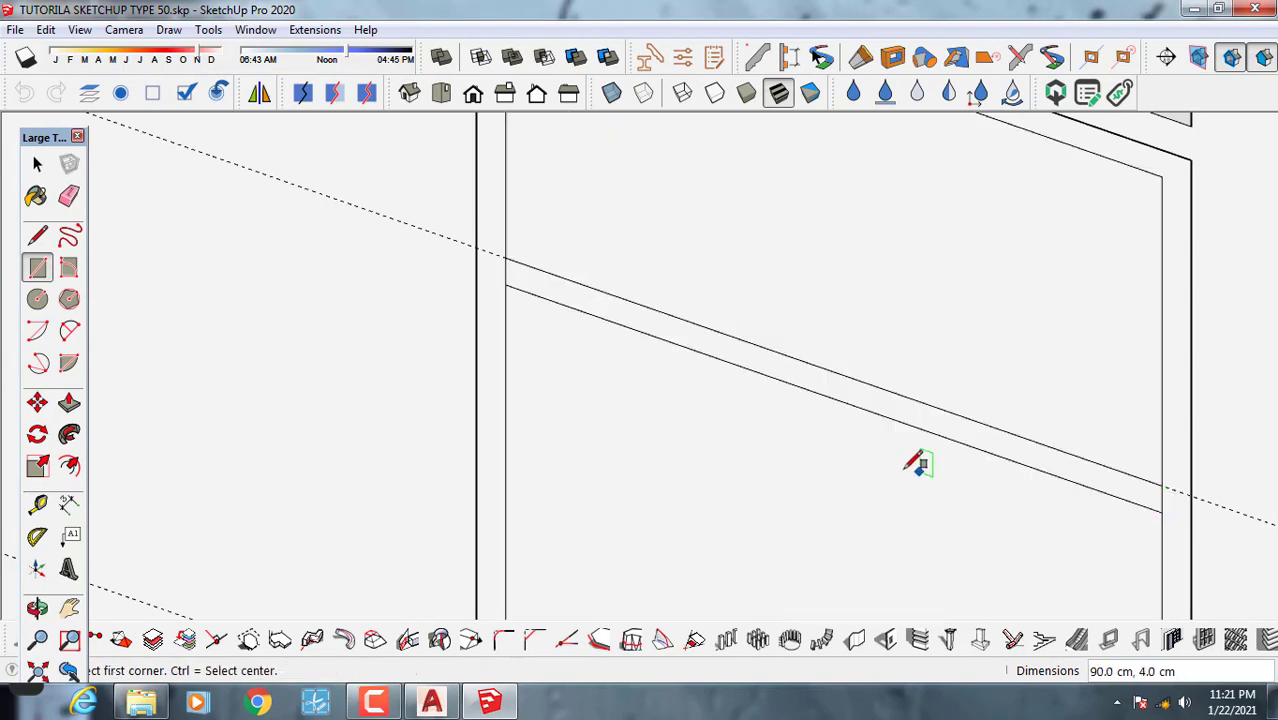
# Delete the faces filling the openings above and below the new crossbar strip.
pyautogui.scroll(-3, 917, 462)
pyautogui.press('space')
pyautogui.click(867, 357)
pyautogui.press('Delete')
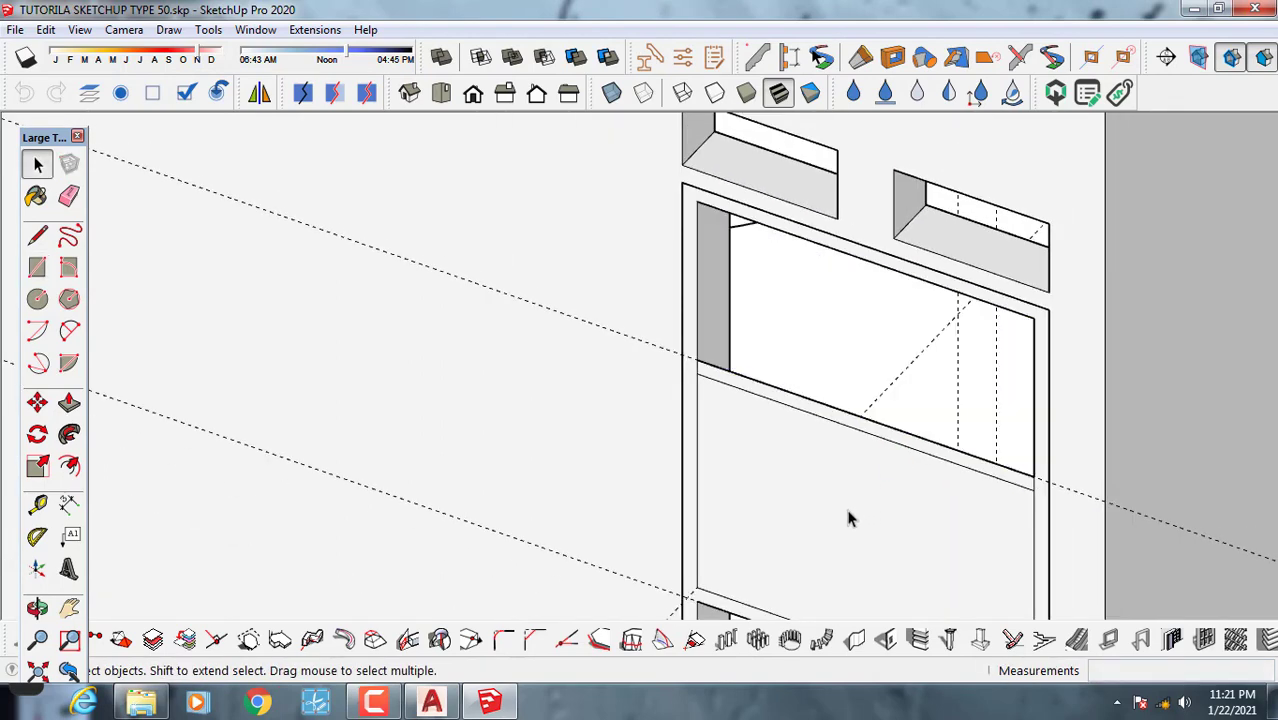
pyautogui.click(848, 518)
pyautogui.press('Delete')
# Extrude the new crossbar strip to the back edge of the window frame.
pyautogui.press('p')
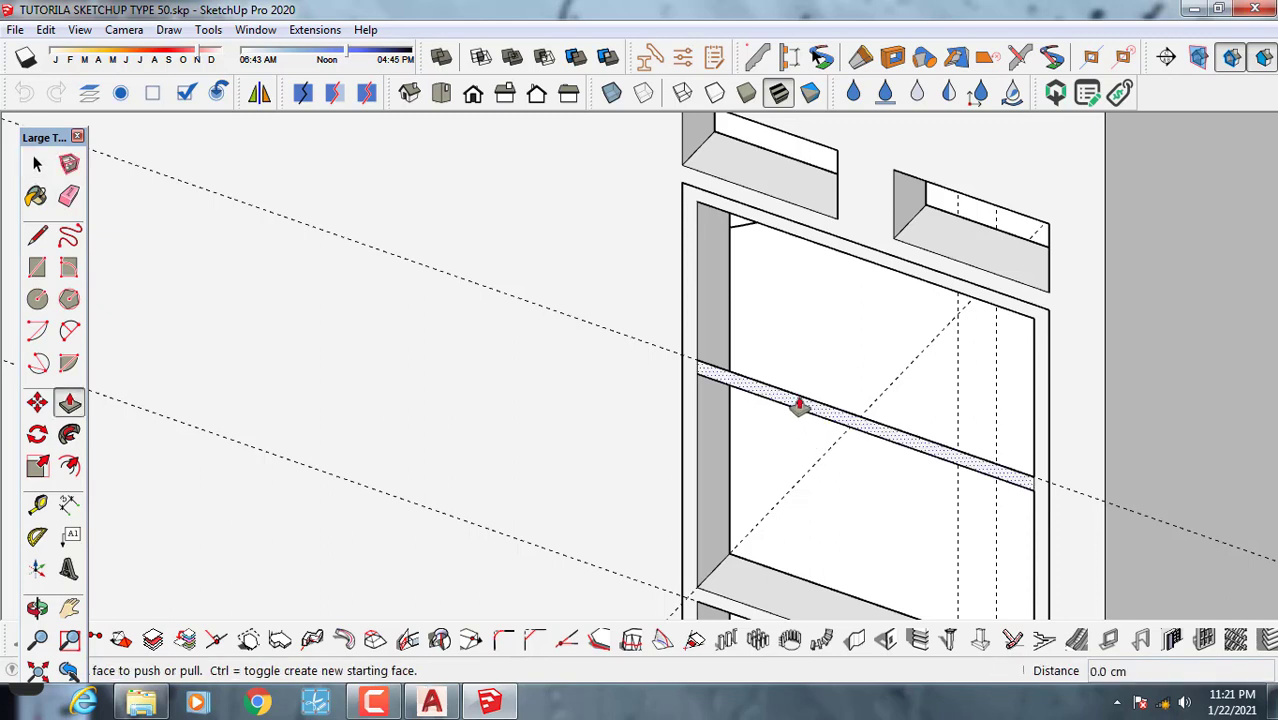
pyautogui.scroll(2, 740, 398)
pyautogui.click(740, 390)
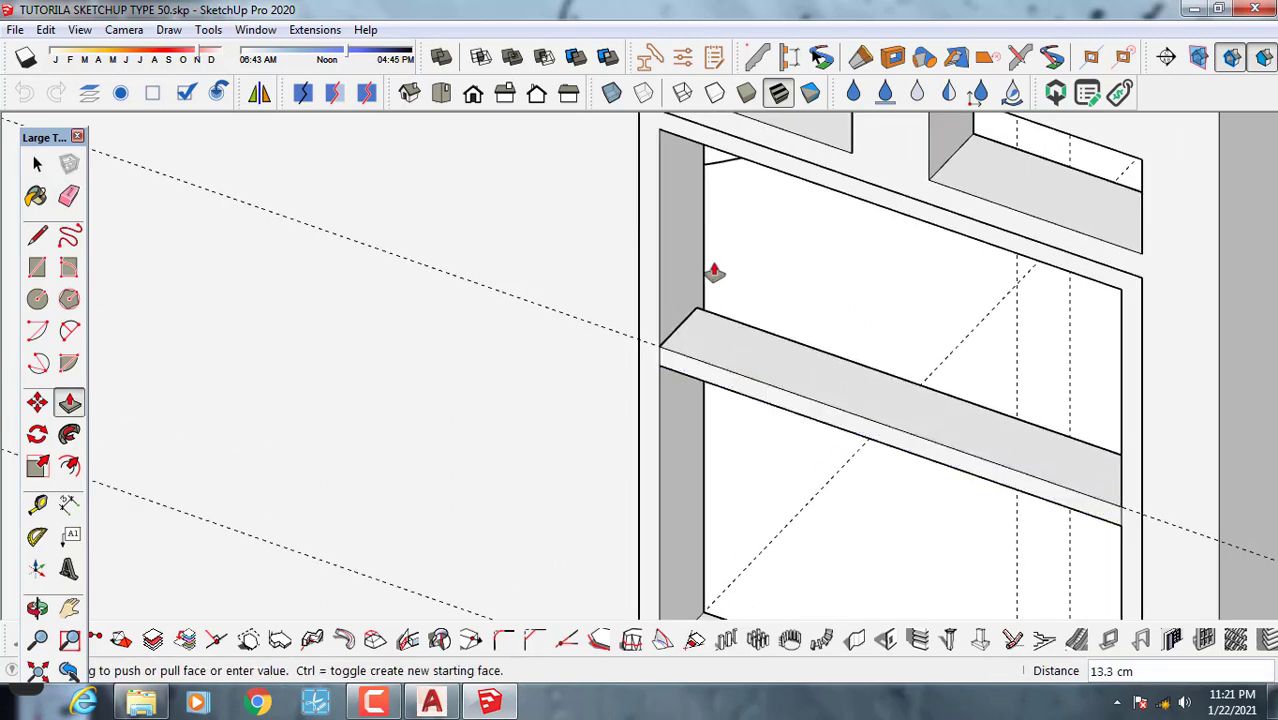
pyautogui.click(704, 233)
pyautogui.press('space')
pyautogui.scroll(-3, 676, 373)
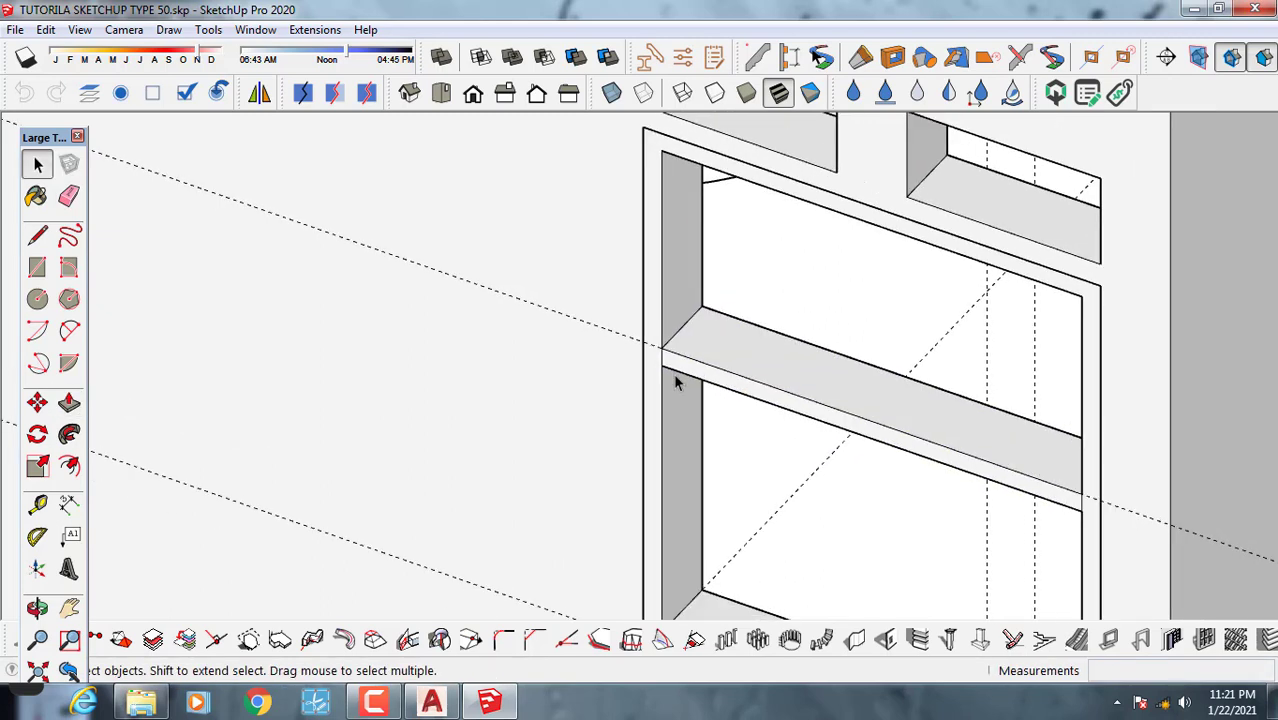
# Erase the leftover edges where both front ends of the upper crossbar meet the frame.
pyautogui.scroll(3, 678, 371)
pyautogui.press('e')
pyautogui.scroll(3, 678, 372)
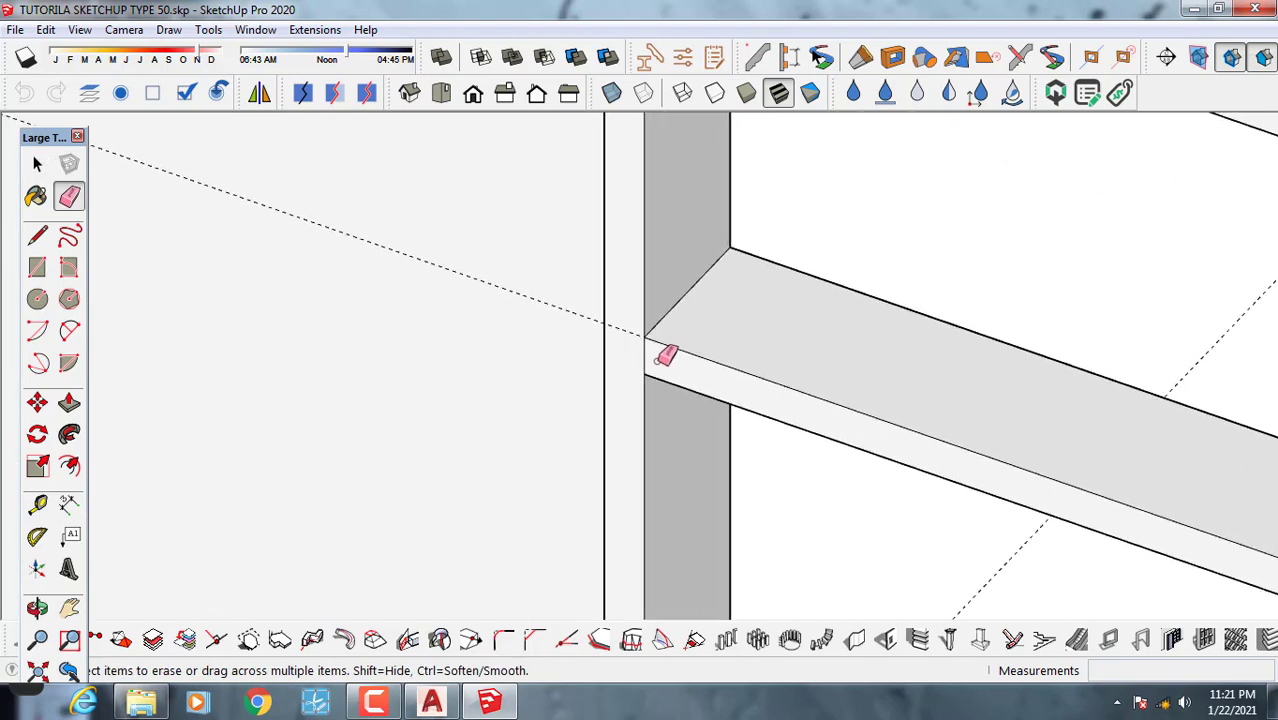
pyautogui.scroll(-5, 680, 345)
pyautogui.scroll(5, 1078, 488)
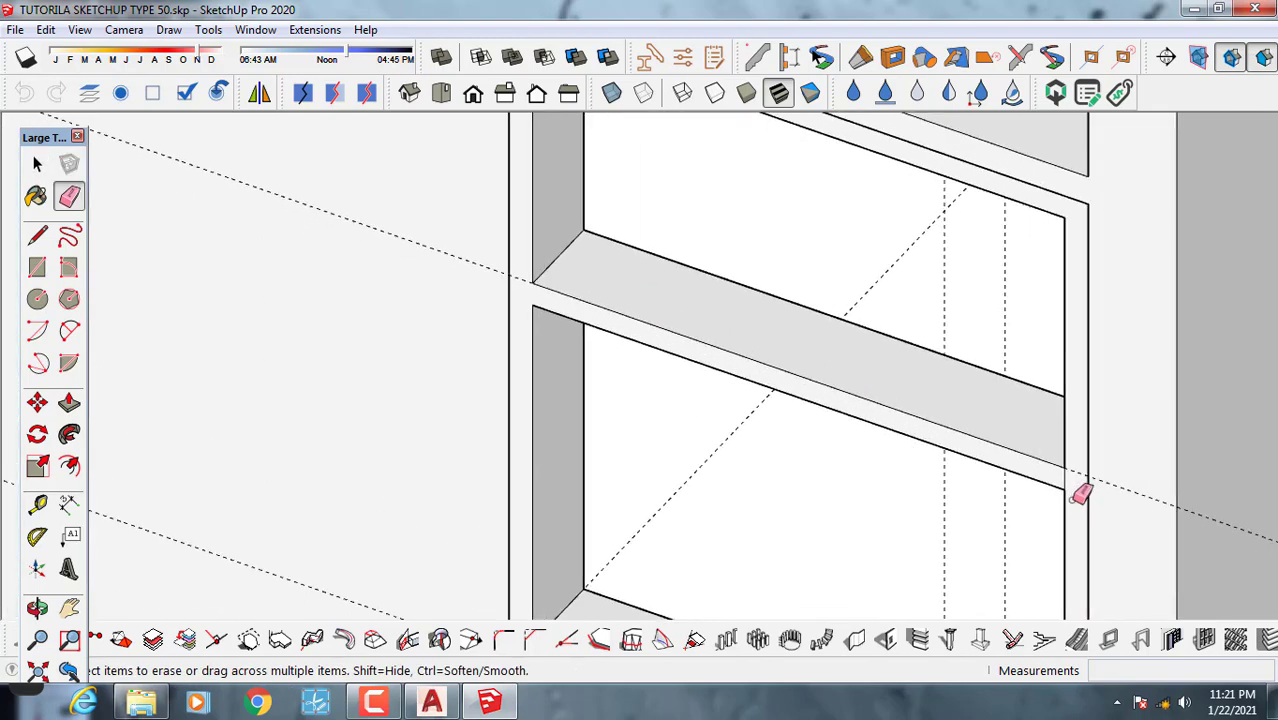
pyautogui.scroll(-8, 1064, 460)
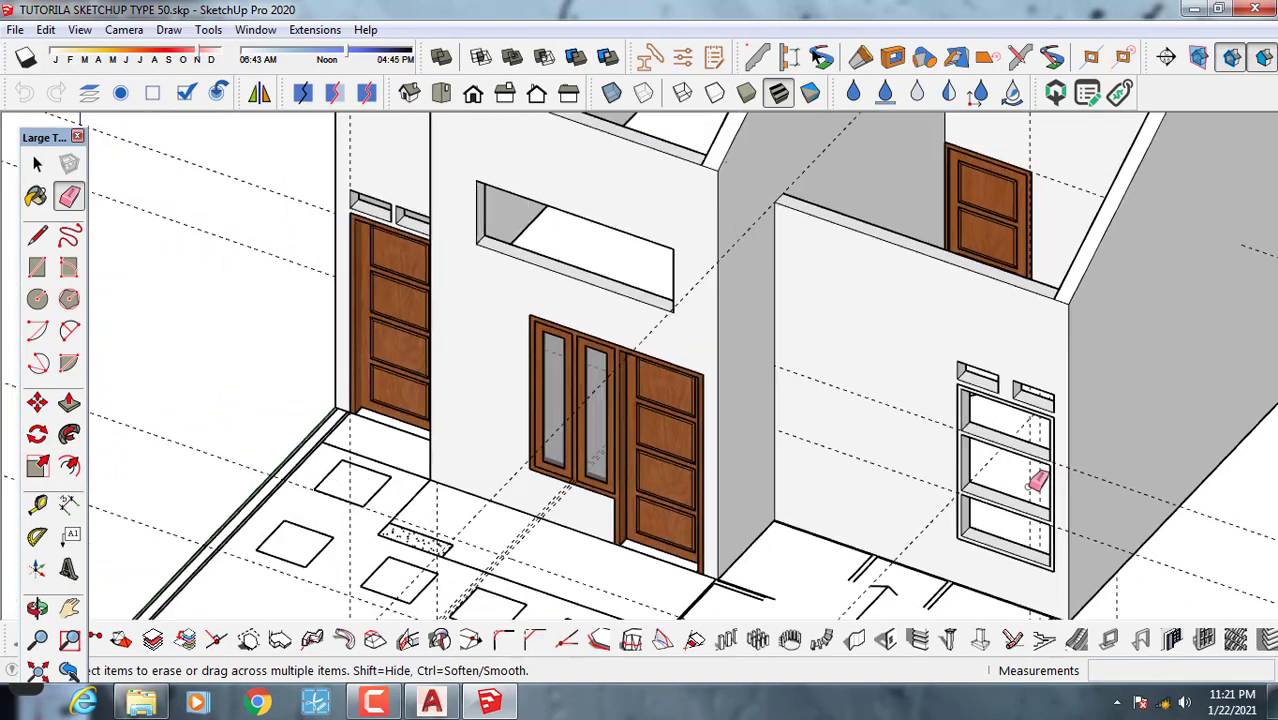
# Erase the leftover edges between the upper crossbar and the frame on the window's interior side.
pyautogui.moveTo(1004, 479)
pyautogui.mouseDown(button='middle')
pyautogui.moveTo(532, 601)
pyautogui.moveTo(262, 591)
pyautogui.mouseUp(button='middle')
pyautogui.scroll(8, 214, 480)
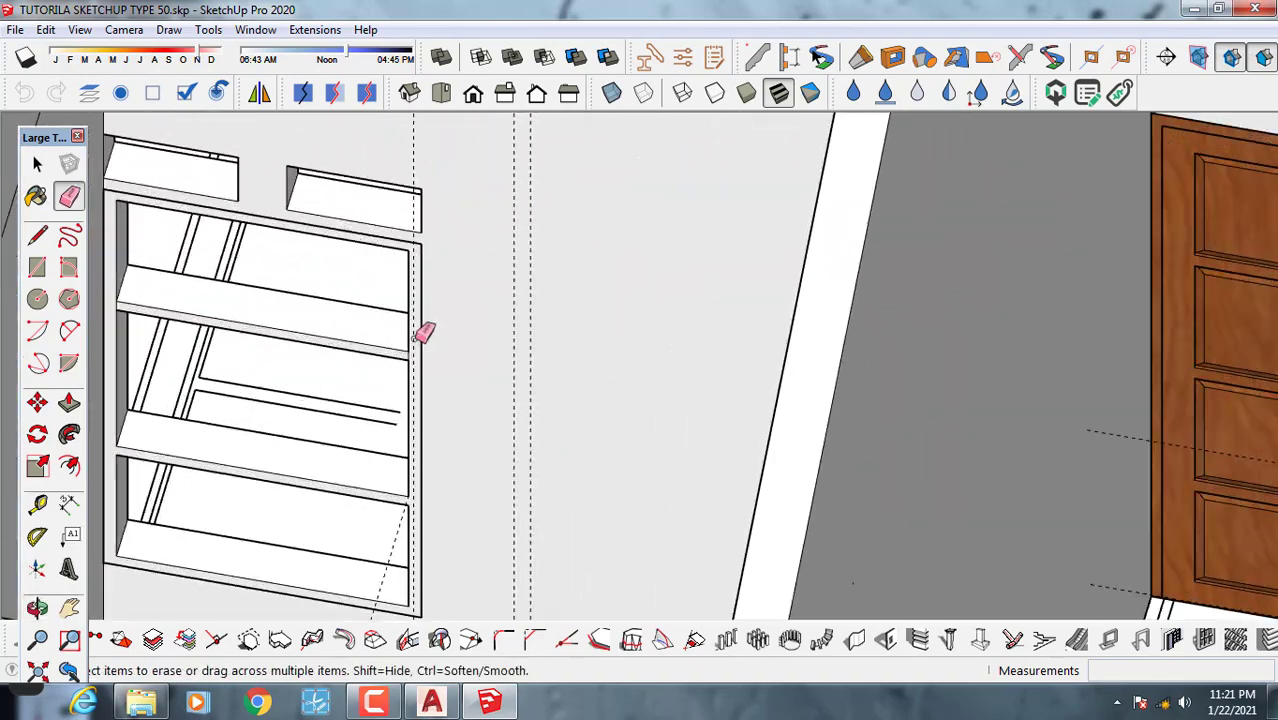
pyautogui.scroll(3, 415, 339)
pyautogui.keyDown('shift'); pyautogui.moveTo(412, 372); pyautogui.dragTo(775, 366, button='middle'); pyautogui.keyUp('shift')
pyautogui.scroll(3, 755, 363)
pyautogui.scroll(-3, 782, 352)
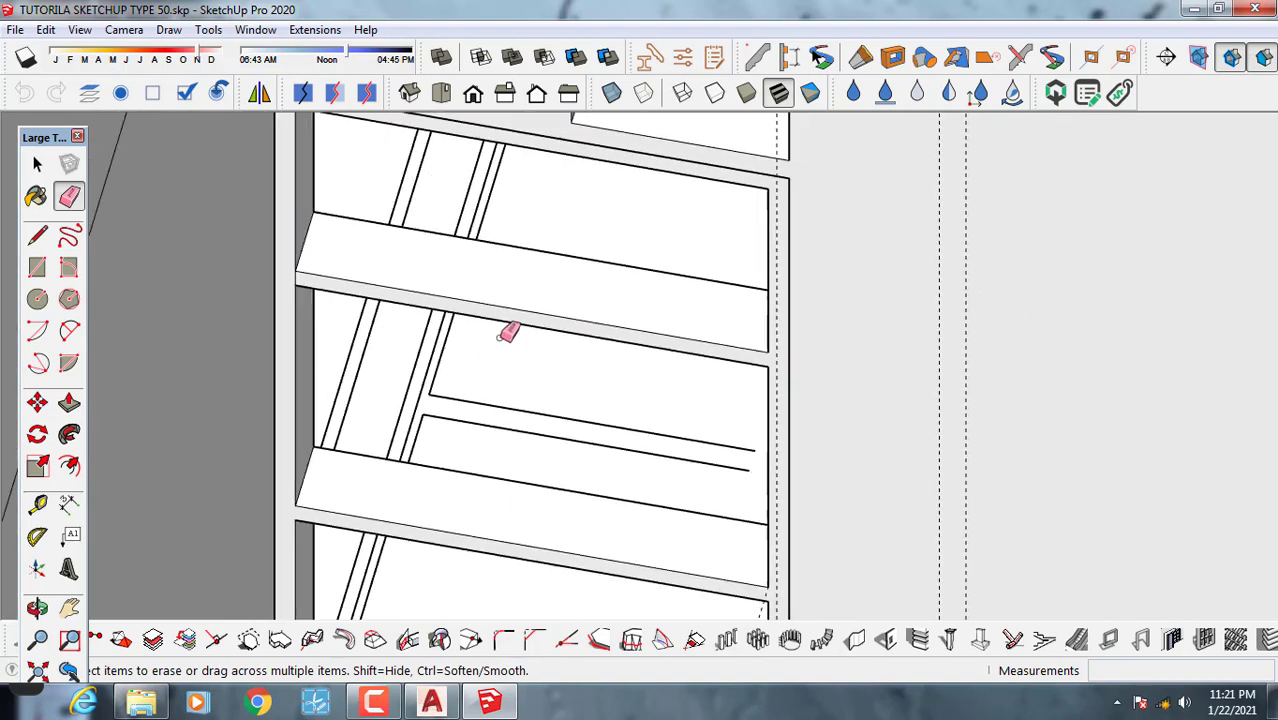
pyautogui.scroll(4, 246, 268)
pyautogui.click(375, 293)
pyautogui.scroll(-3, 432, 320)
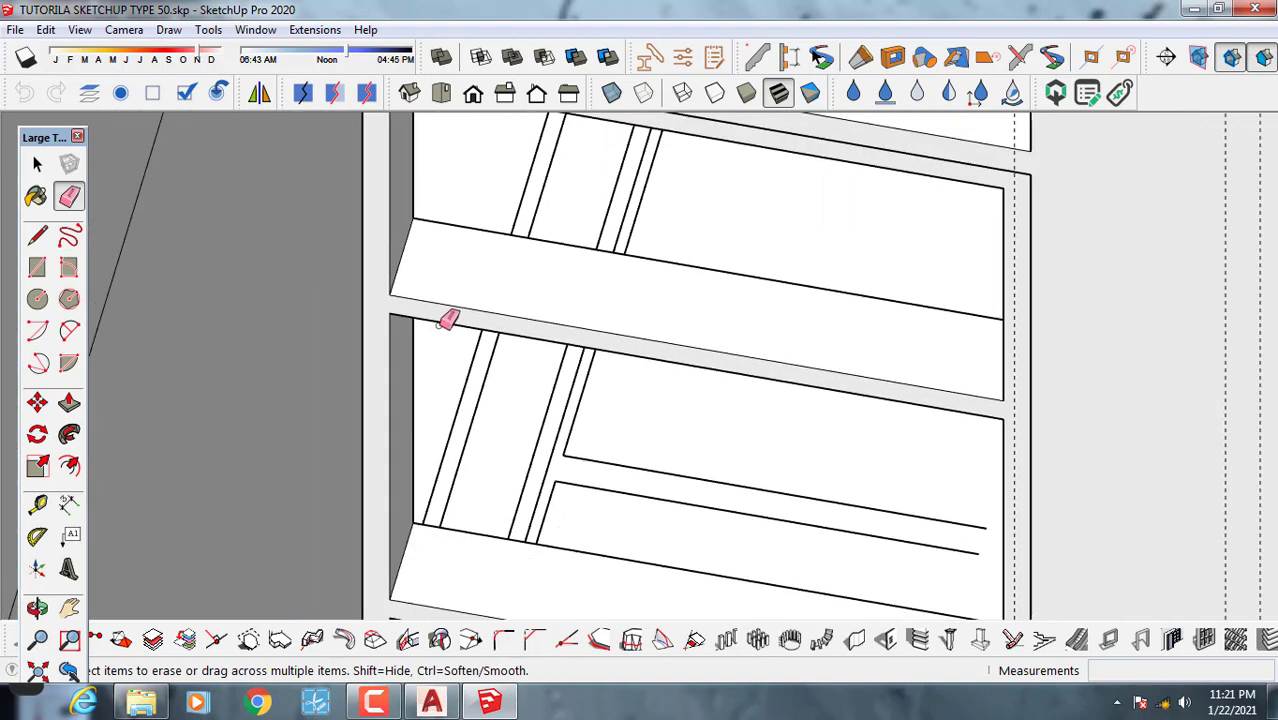
pyautogui.keyDown('shift'); pyautogui.moveTo(441, 248); pyautogui.dragTo(442, 115, button='middle'); pyautogui.keyUp('shift')
pyautogui.scroll(1, 850, 497)
pyautogui.scroll(-3, 720, 468)
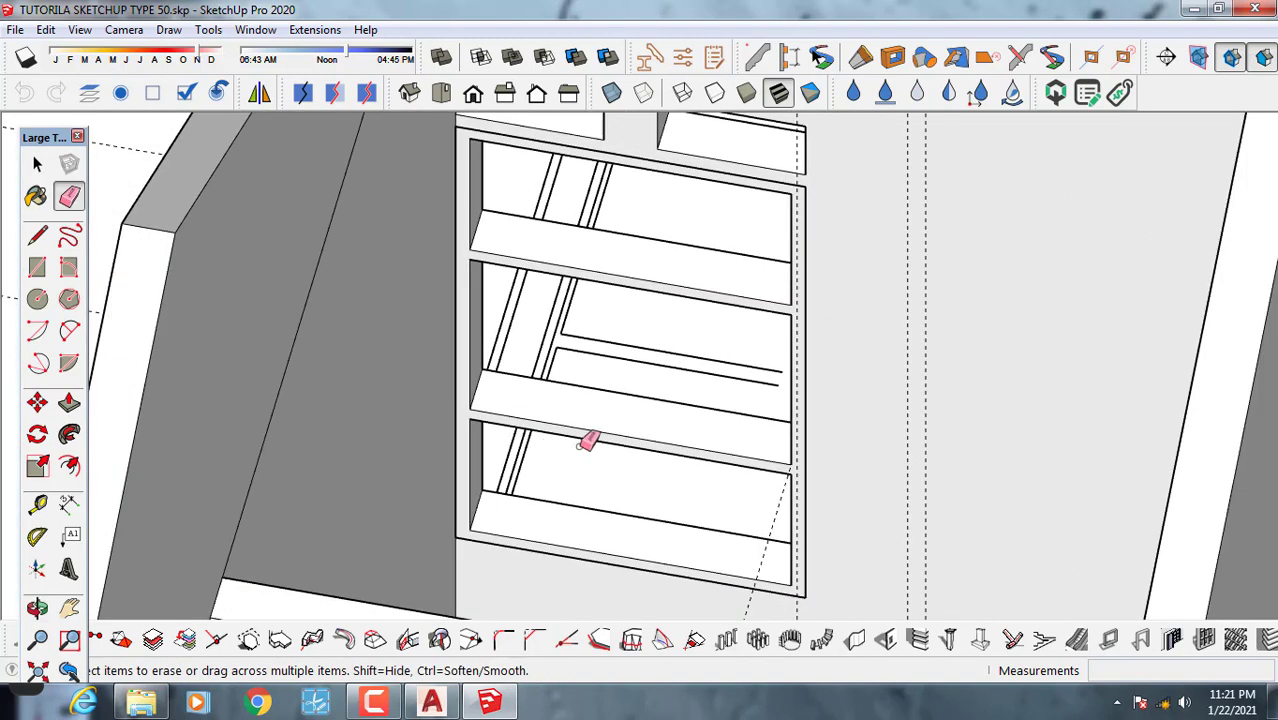
# Make the whole window frame with its crossbars a component, keeping the default definition name.
pyautogui.moveTo(577, 446)
pyautogui.mouseDown(button='middle')
pyautogui.moveTo(375, 363)
pyautogui.moveTo(730, 371)
pyautogui.moveTo(815, 355)
pyautogui.mouseUp(button='middle')
pyautogui.moveTo(522, 316); pyautogui.dragTo(847, 260, button='middle')
pyautogui.press('space')
pyautogui.moveTo(712, 295); pyautogui.dragTo(752, 285, button='middle')
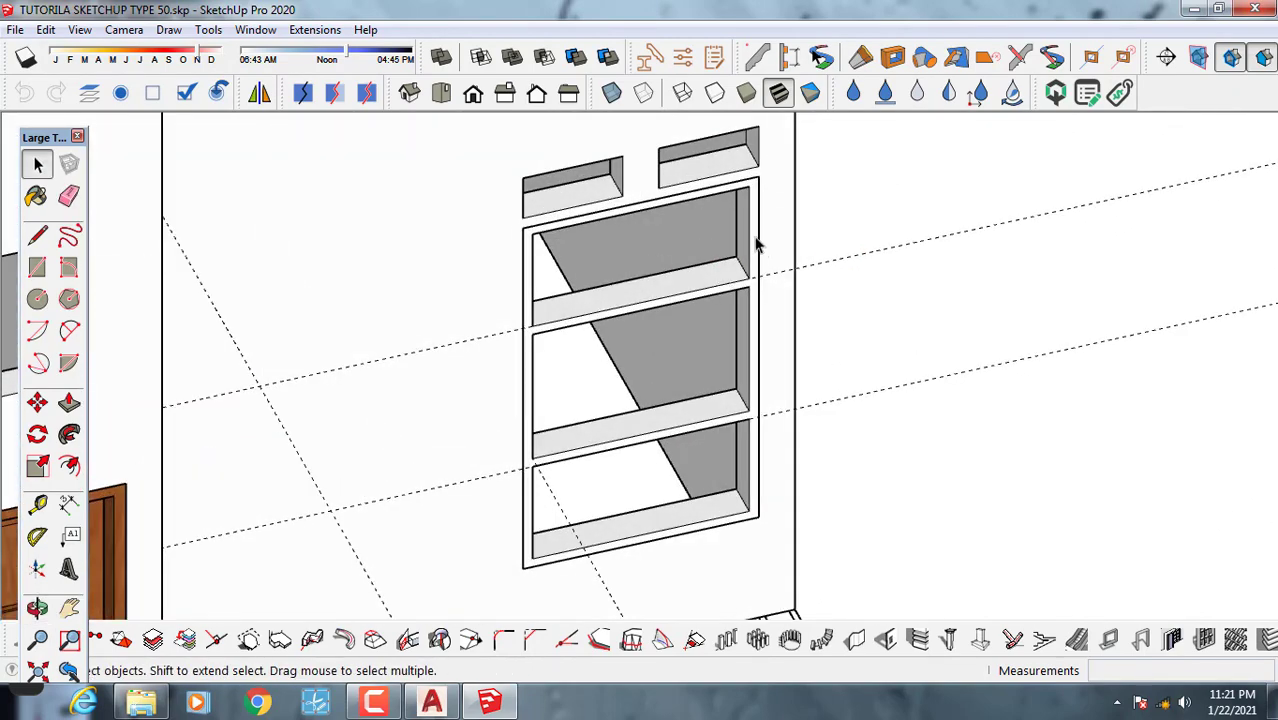
pyautogui.click(757, 243)
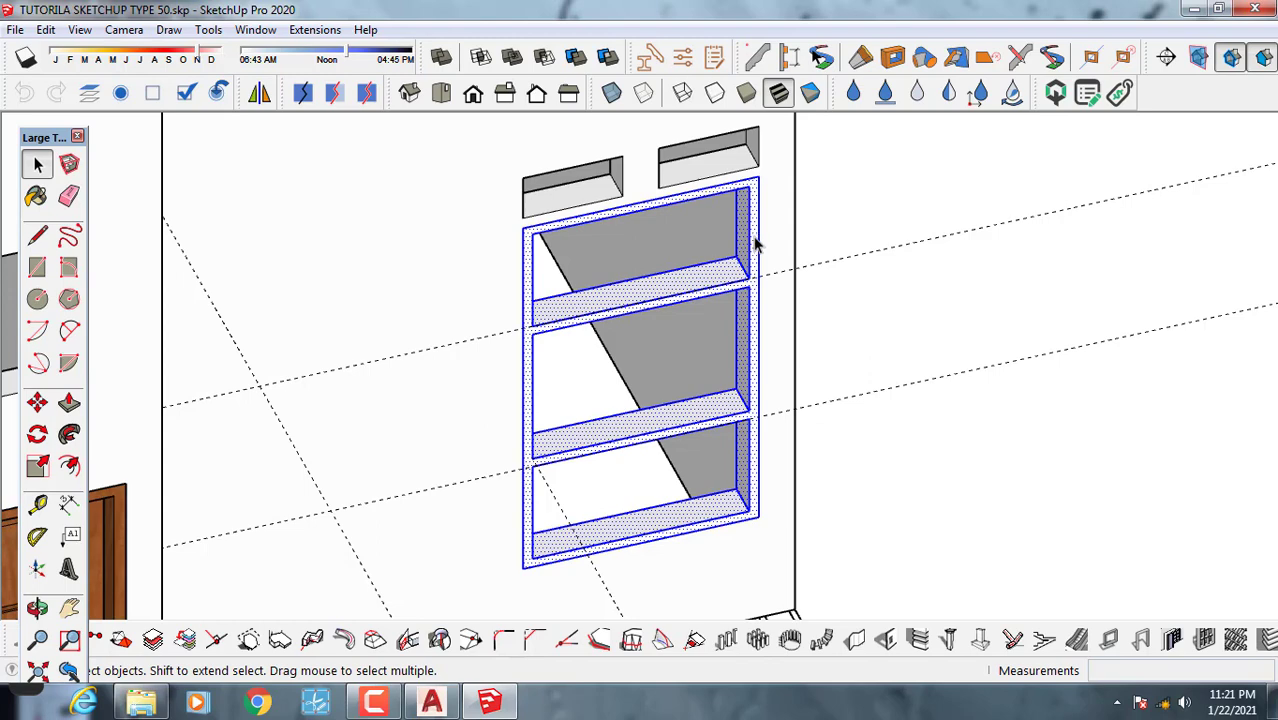
pyautogui.rightClick(757, 243)
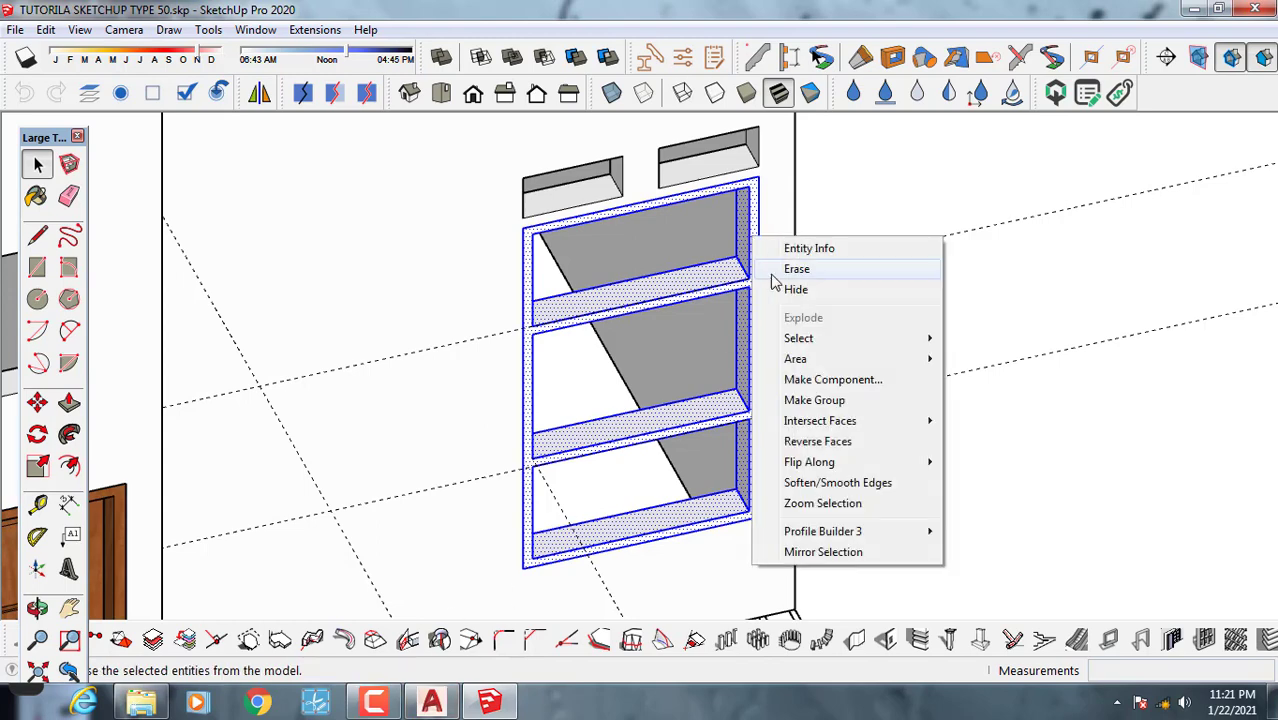
pyautogui.click(785, 374)
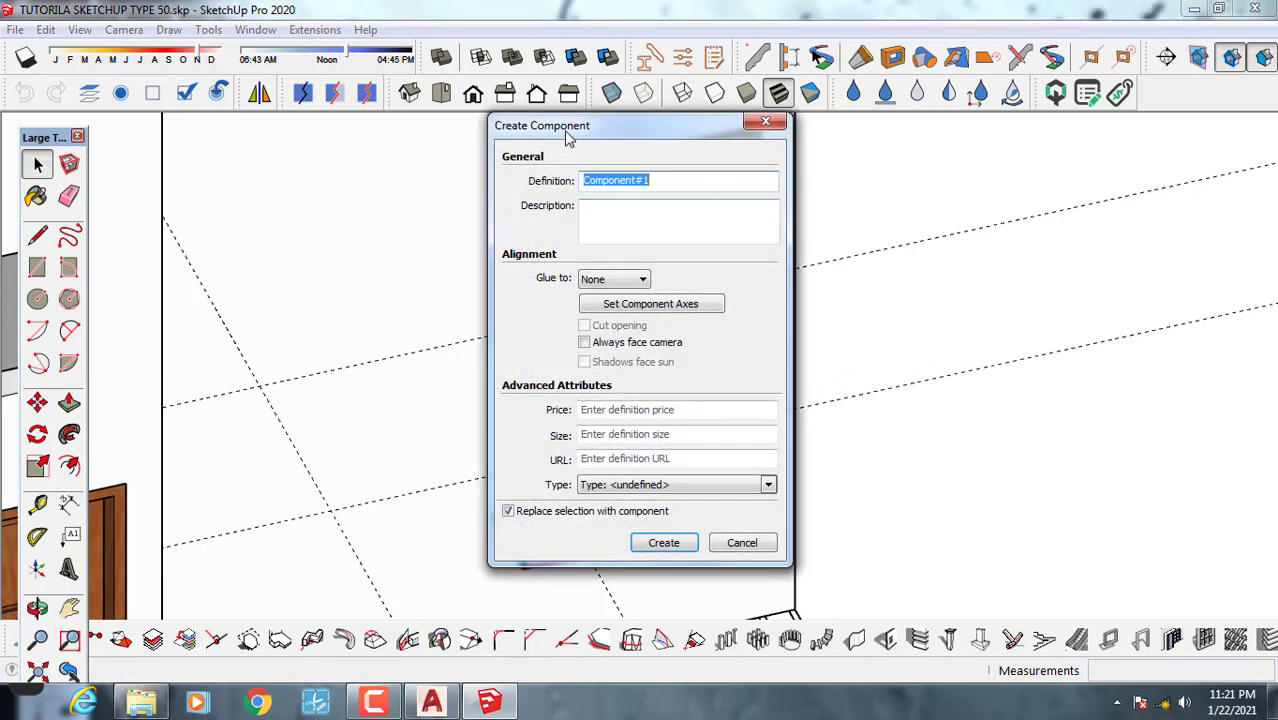
pyautogui.moveTo(564, 130); pyautogui.dragTo(946, 150)
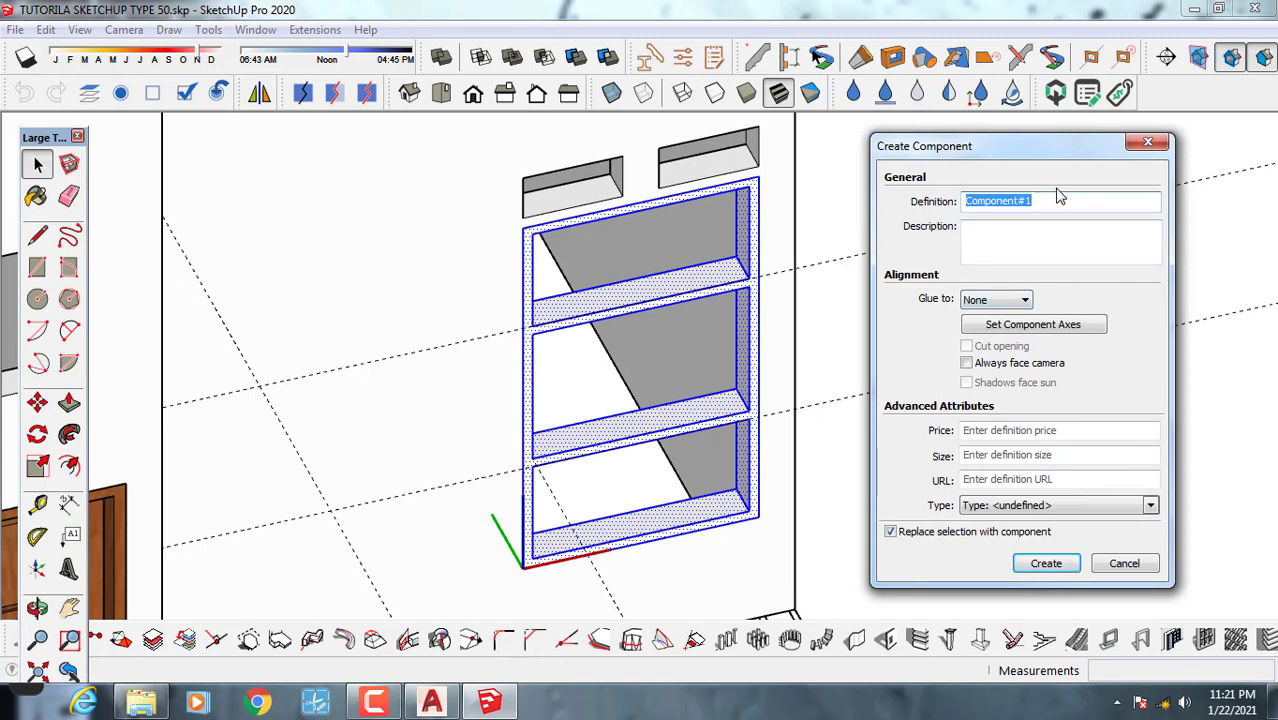
pyautogui.click(1046, 563)
pyautogui.scroll(-2, 700, 465)
pyautogui.moveTo(682, 446); pyautogui.dragTo(514, 442, button='middle')
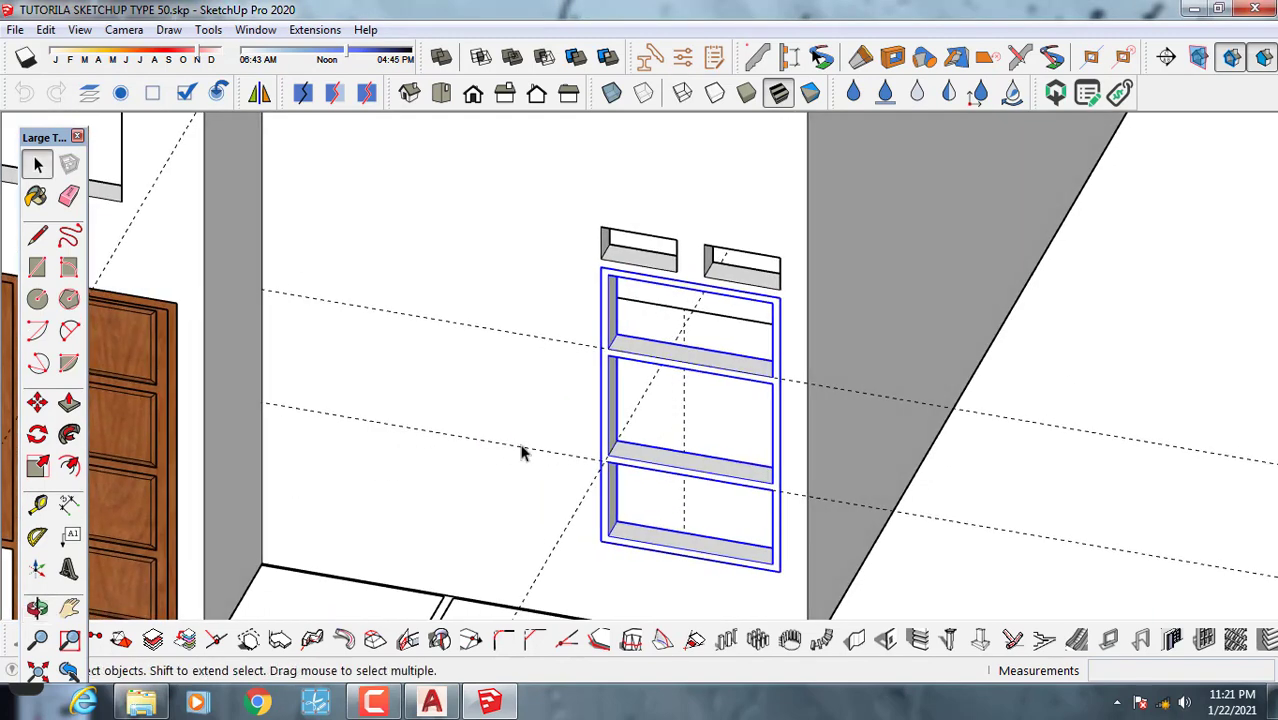
# Check the middle panel in the AutoCAD elevation, return to SketchUp and draw a 90 x 62 cm rectangle over the frame's middle opening.
pyautogui.click(490, 703)
pyautogui.click(490, 703)
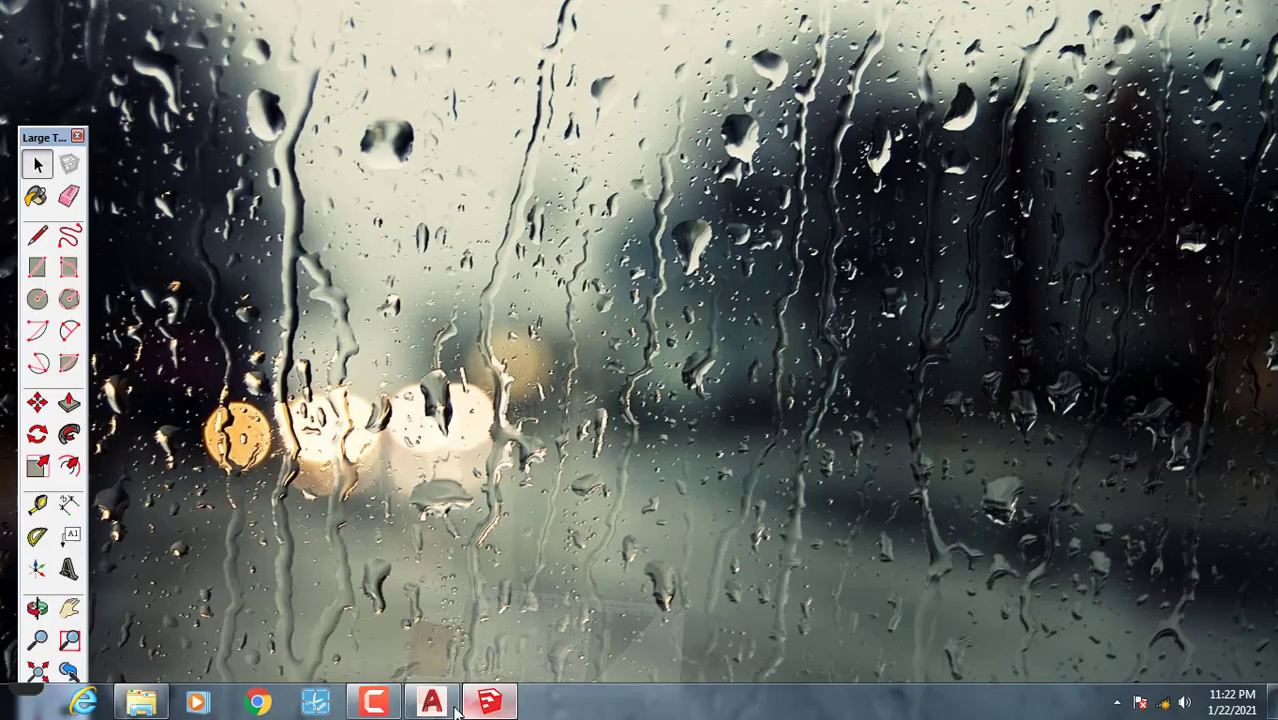
pyautogui.click(432, 703)
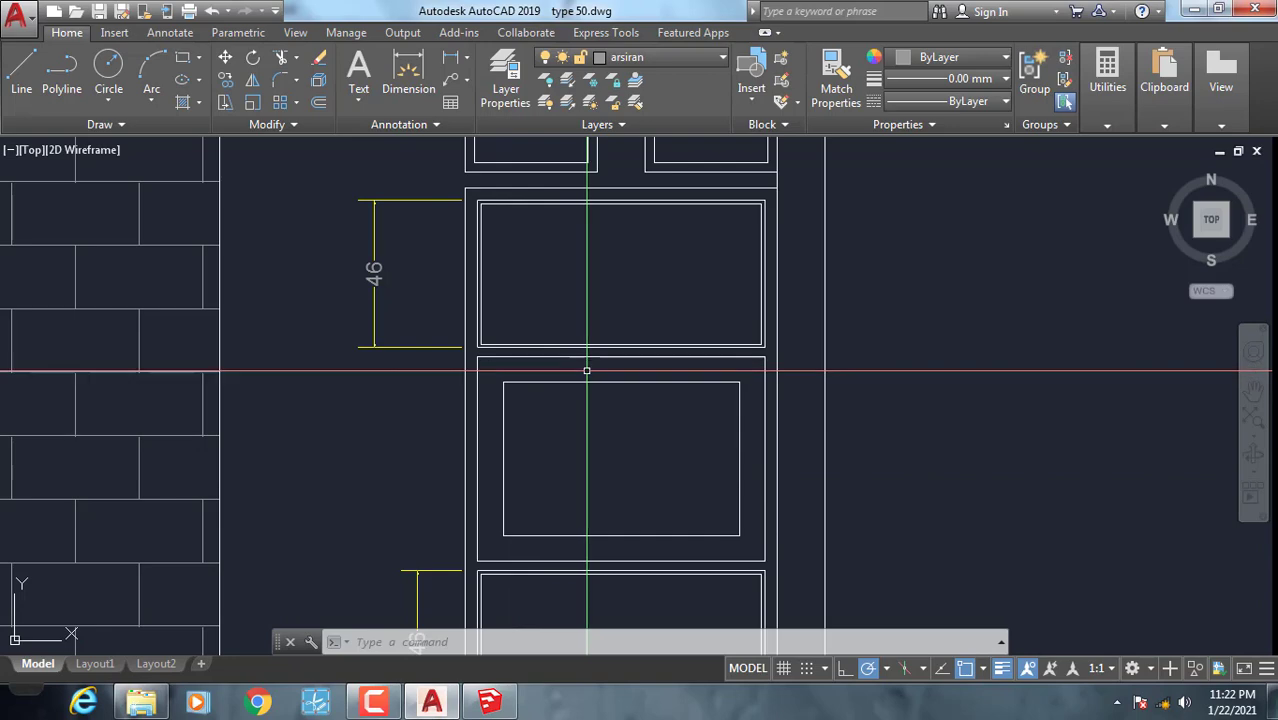
pyautogui.click(486, 704)
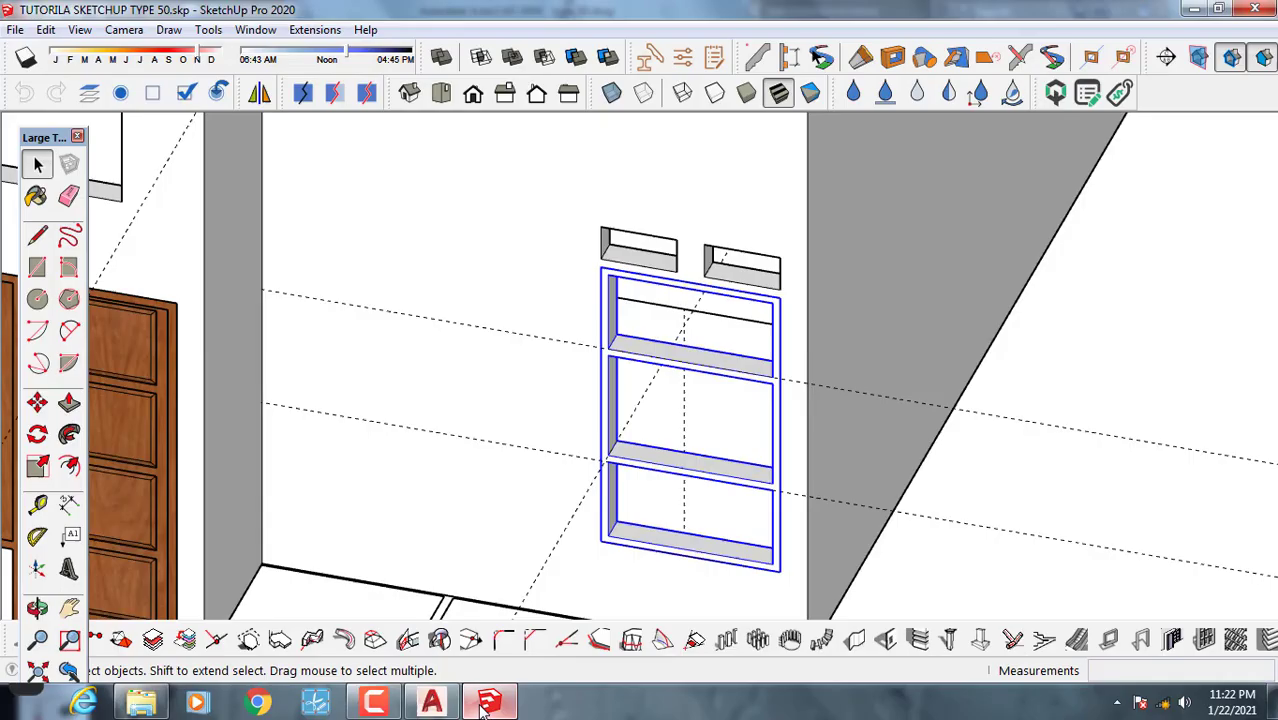
pyautogui.click(37, 267)
pyautogui.scroll(2, 590, 402)
pyautogui.click(612, 342)
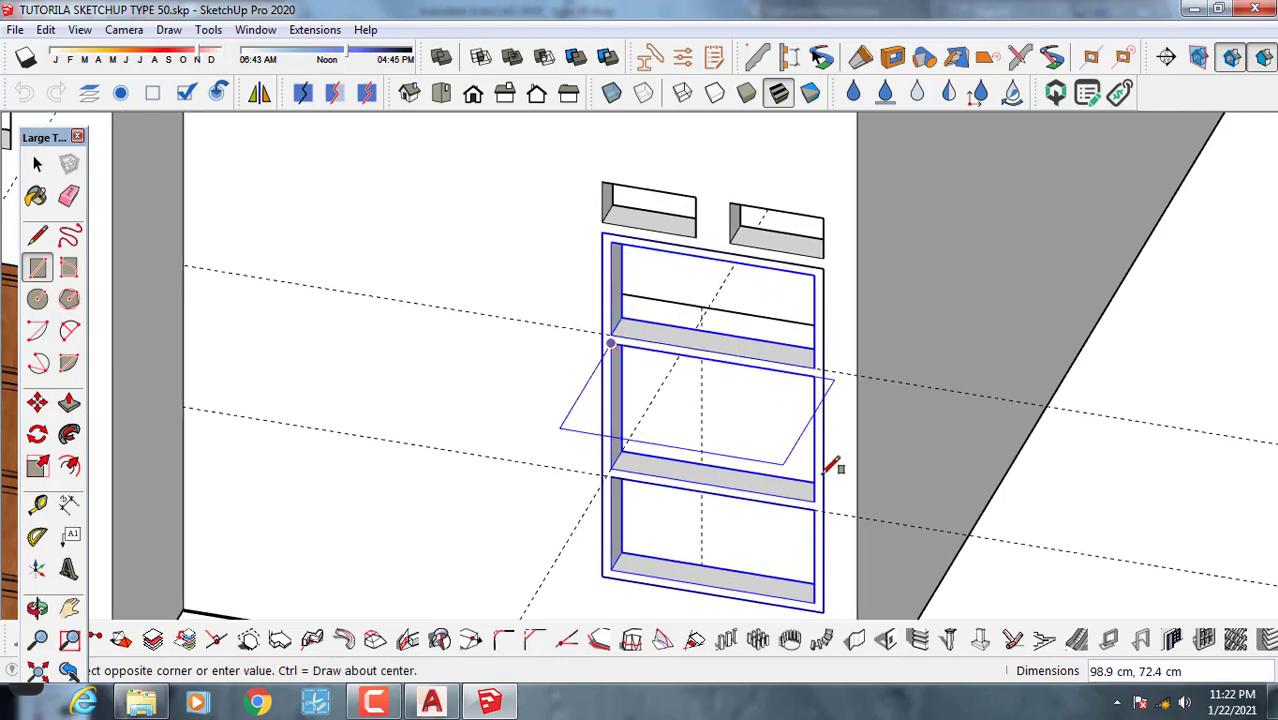
pyautogui.click(815, 501)
# Switch to AutoCAD, measure the gap between the middle panel's outer and inner rectangles, and return to SketchUp.
pyautogui.click(432, 703)
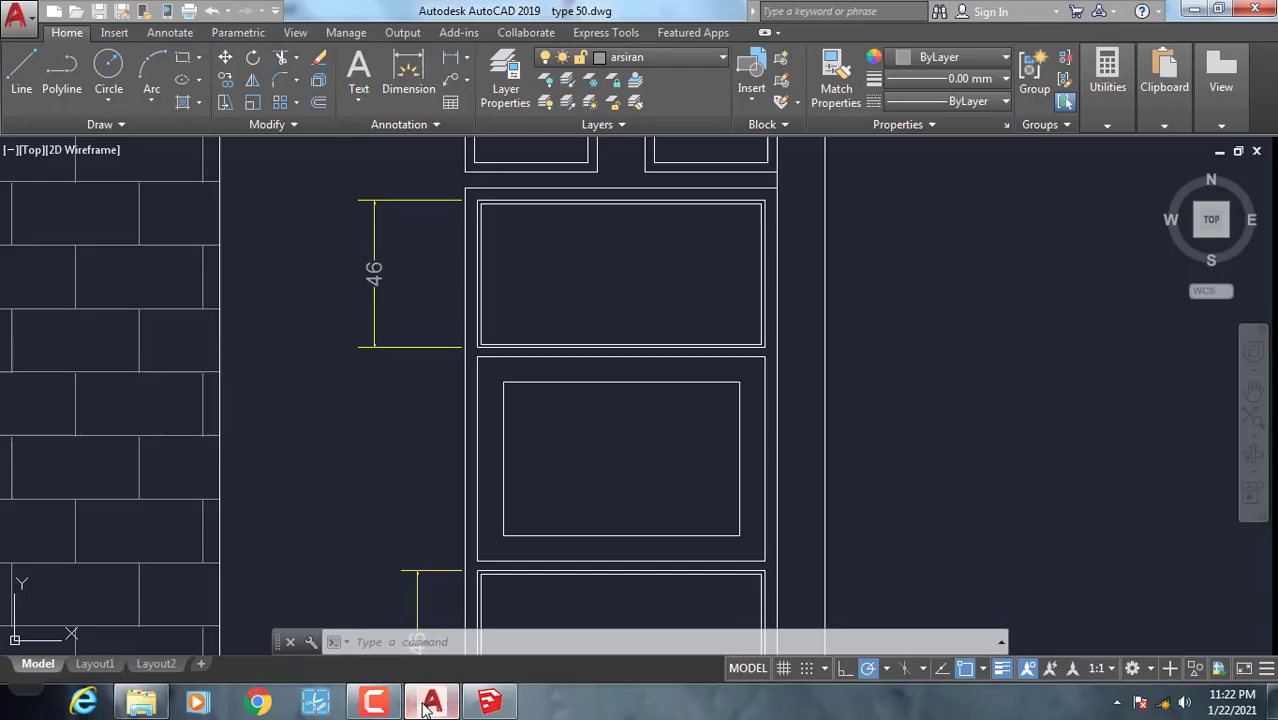
pyautogui.scroll(4, 571, 371)
pyautogui.click(447, 62)
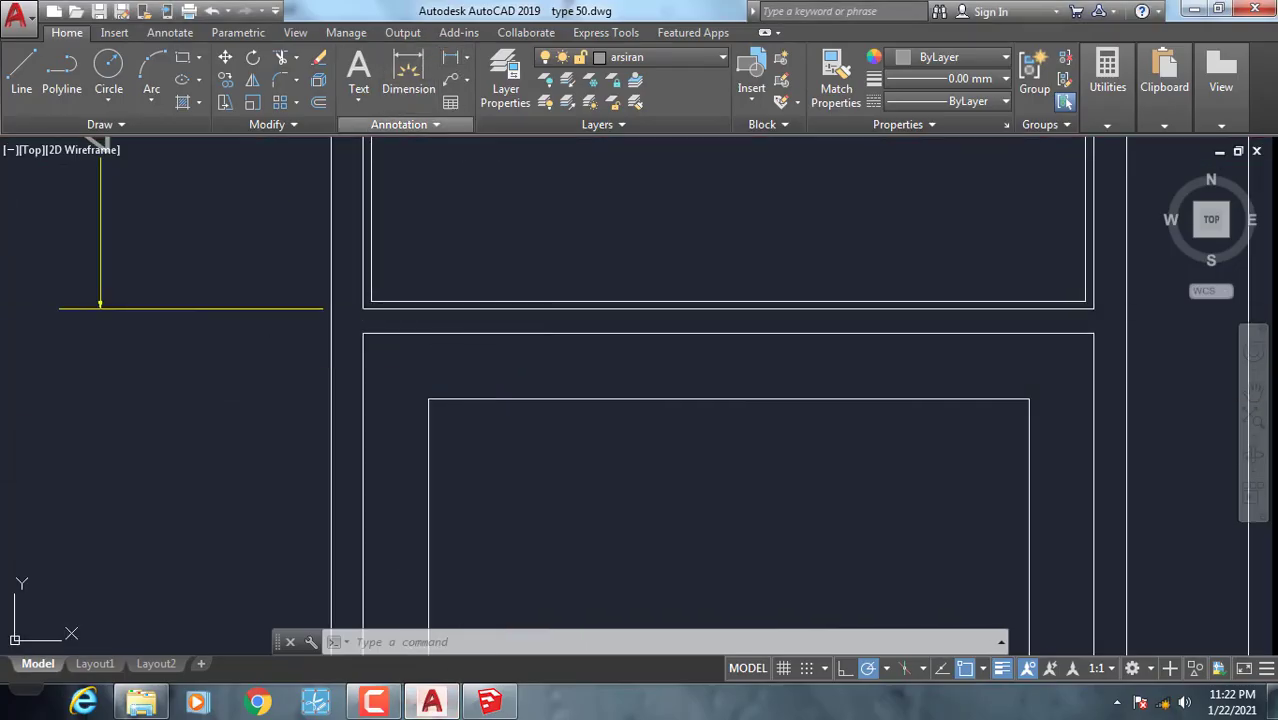
pyautogui.click(429, 399)
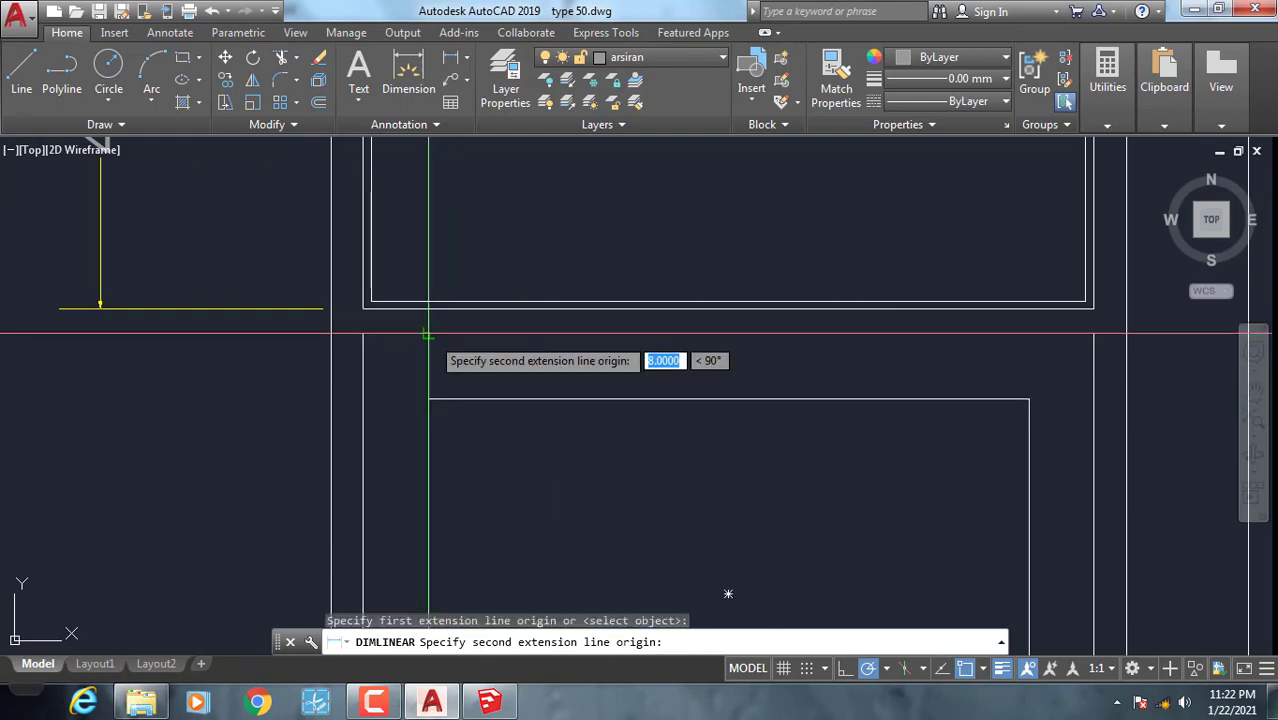
pyautogui.click(489, 703)
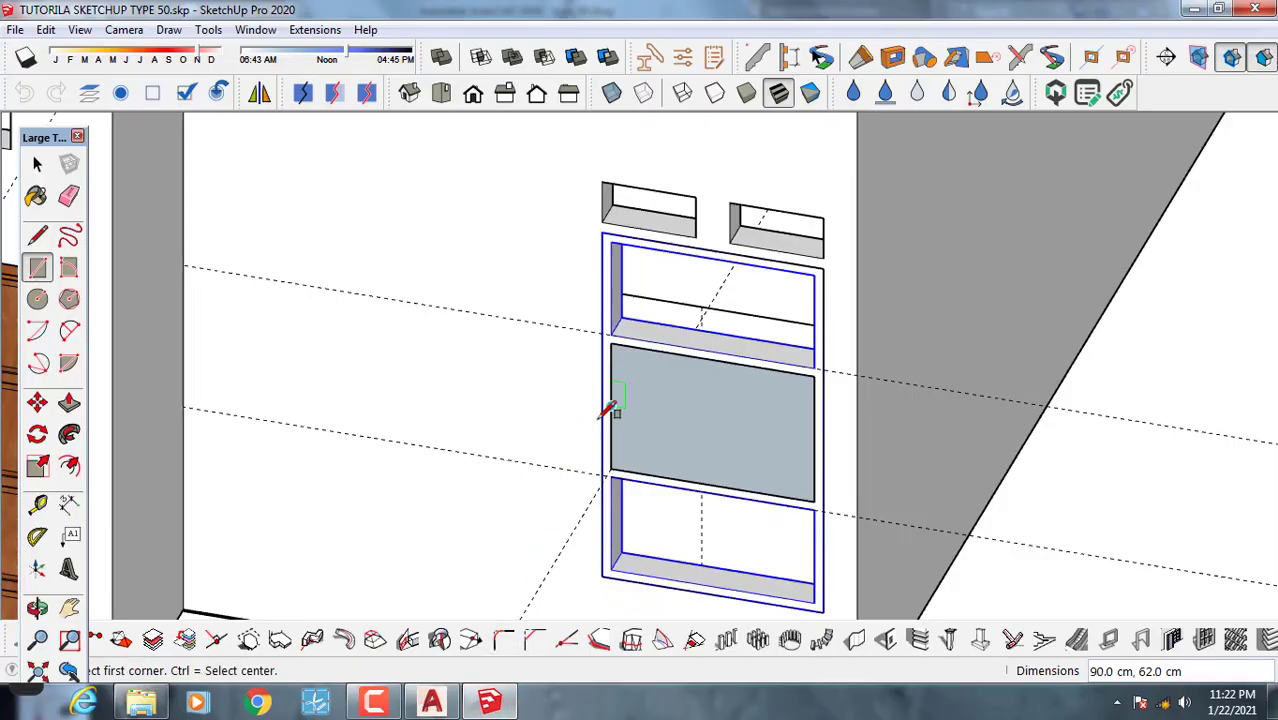
# Offset the middle rectangle's outline 8 cm inward and delete the inner face.
pyautogui.press('space')
pyautogui.click(70, 467)
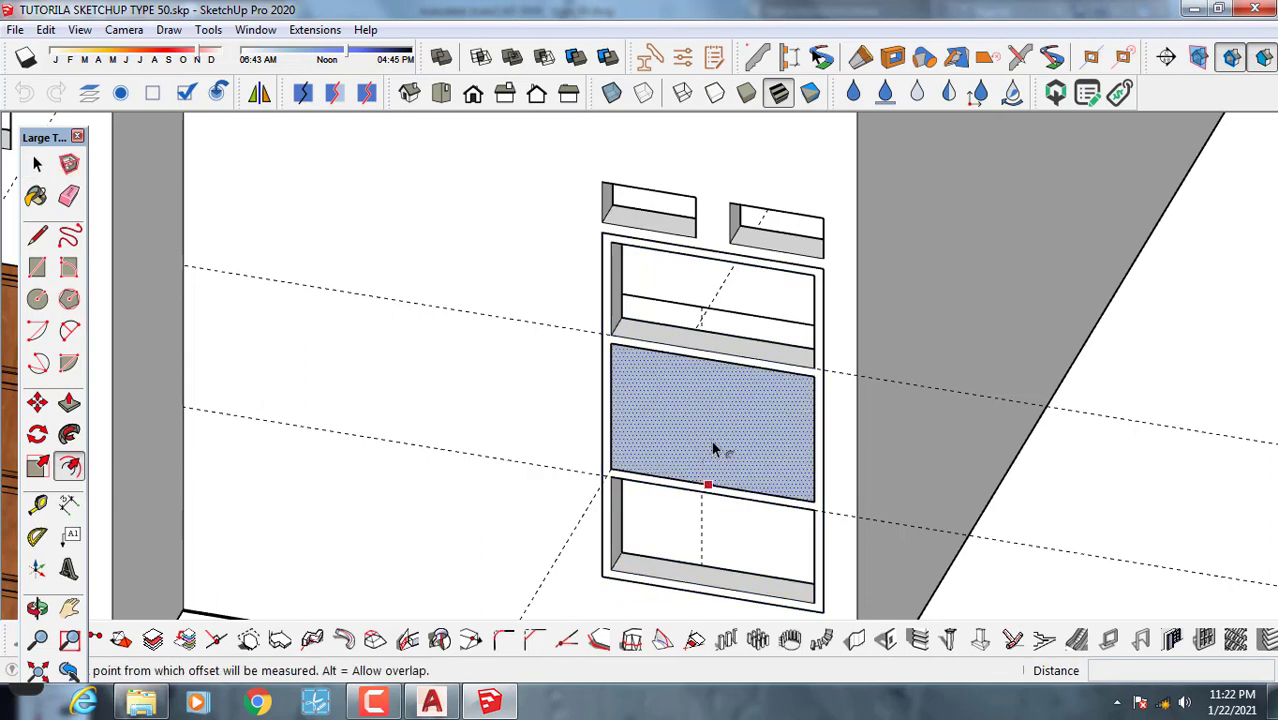
pyautogui.click(696, 380)
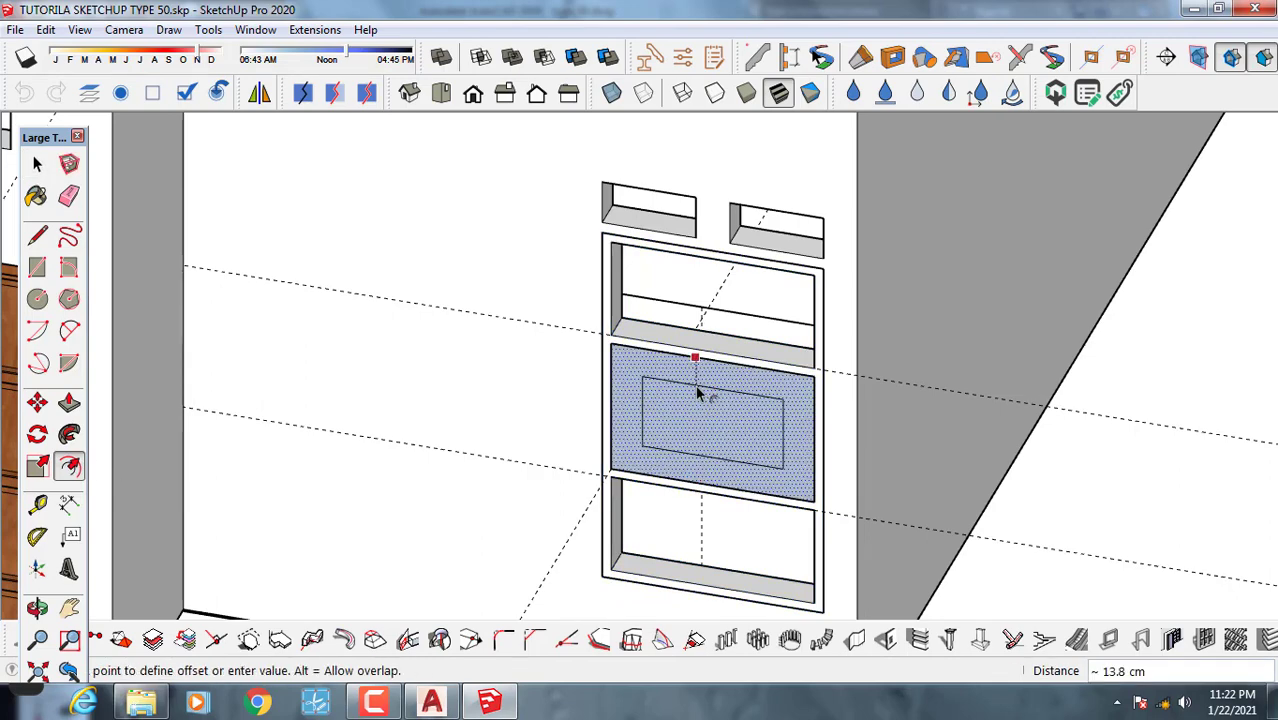
pyautogui.click(695, 386)
pyautogui.press('space')
pyautogui.scroll(1, 702, 427)
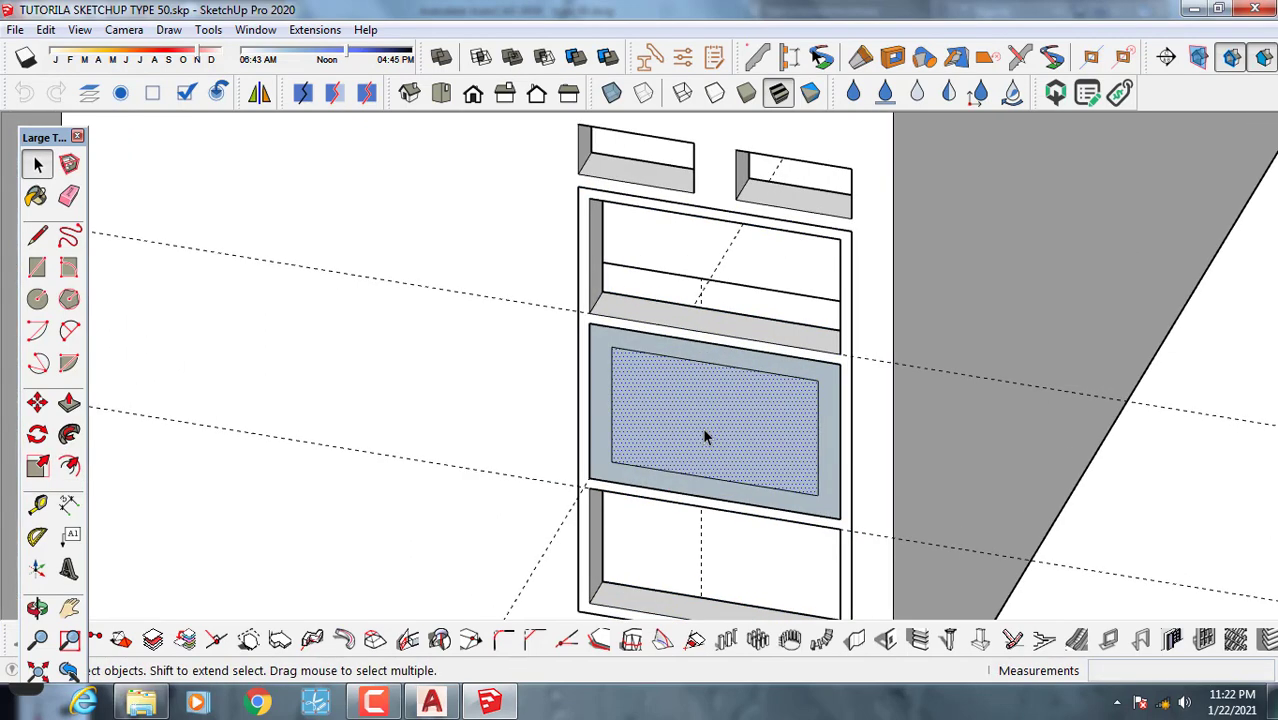
pyautogui.press('Delete')
# Extrude the middle panel's border face 3 cm with Push/Pull.
pyautogui.scroll(2, 700, 455)
pyautogui.press('p')
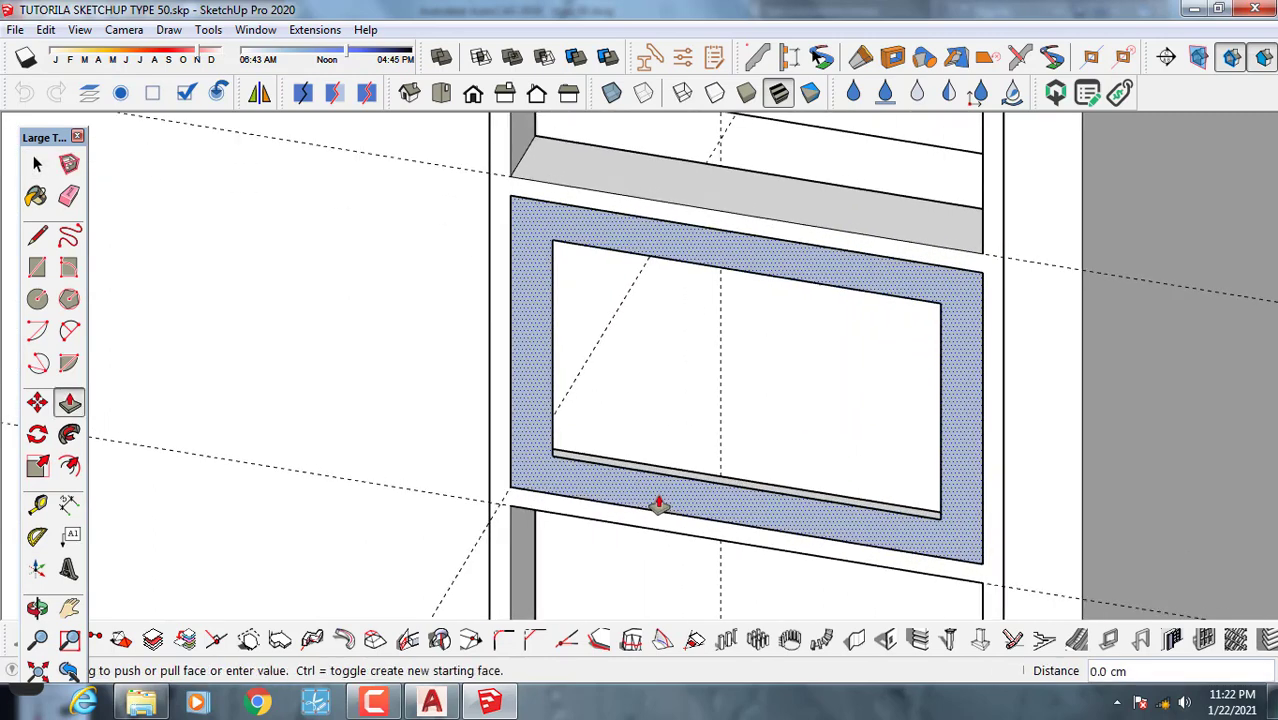
pyautogui.click(659, 505)
pyautogui.press('Return')
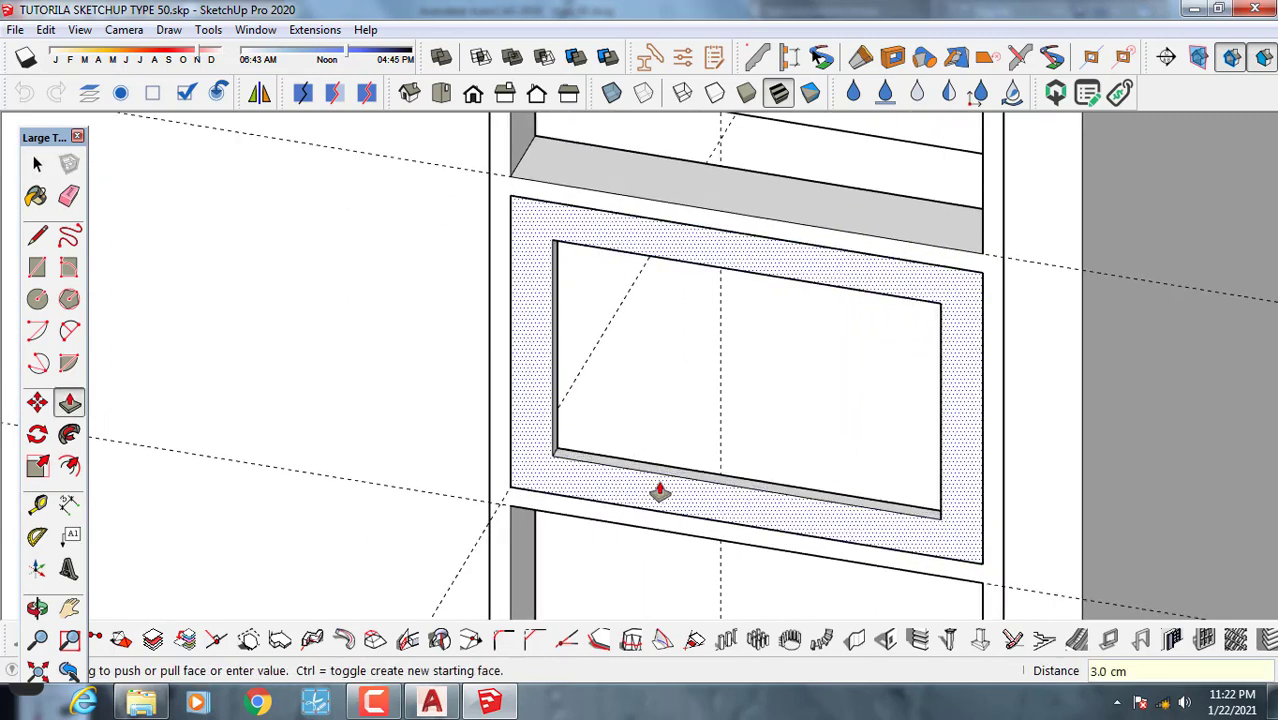
pyautogui.press('space')
# Make the extruded border of the middle panel a component with the default settings.
pyautogui.scroll(-1, 654, 494)
pyautogui.click(655, 493)
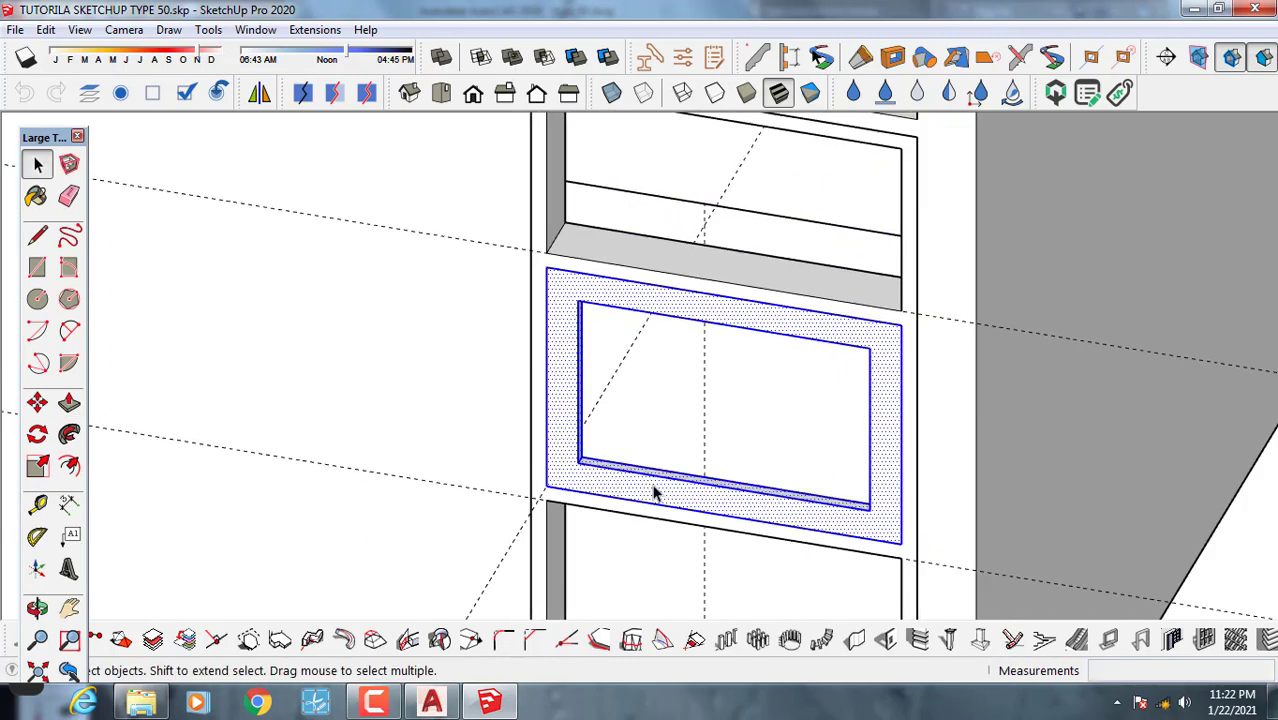
pyautogui.rightClick(655, 493)
pyautogui.click(722, 300)
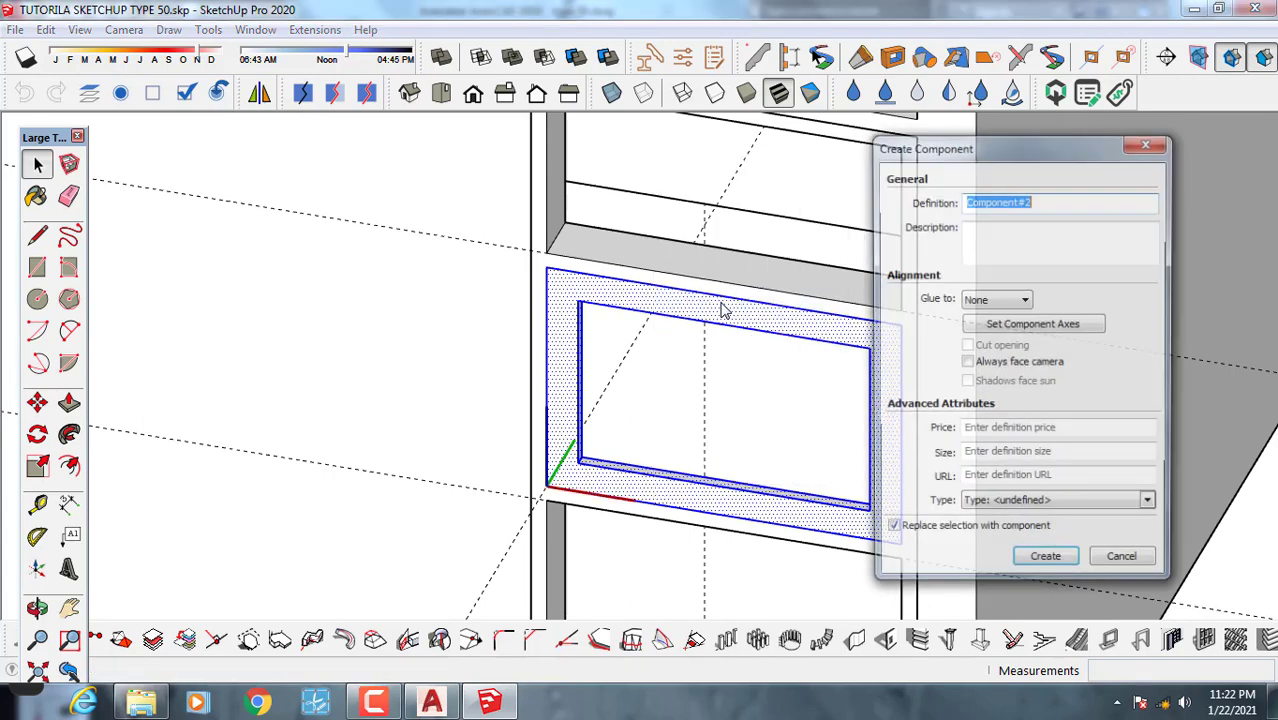
pyautogui.click(1045, 564)
pyautogui.scroll(-3, 542, 462)
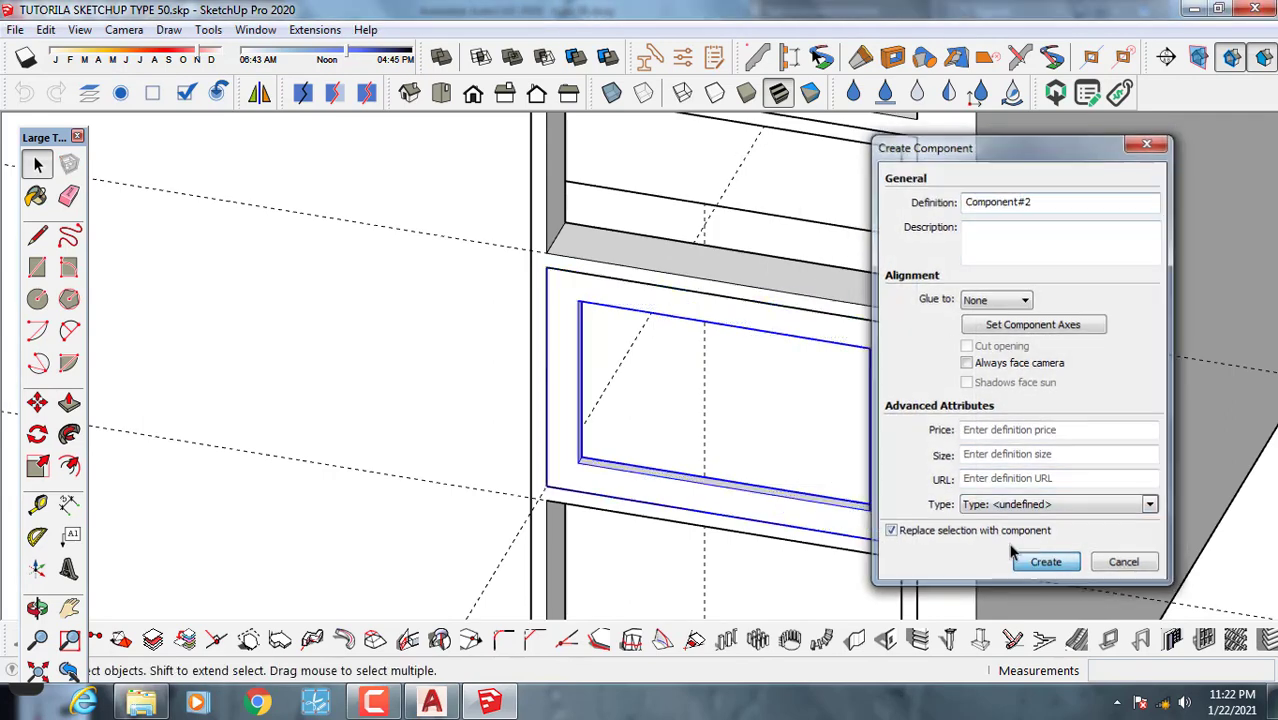
# Draw a 74 x 46 cm rectangle filling the opening inside the middle panel's border.
pyautogui.scroll(1, 500, 410)
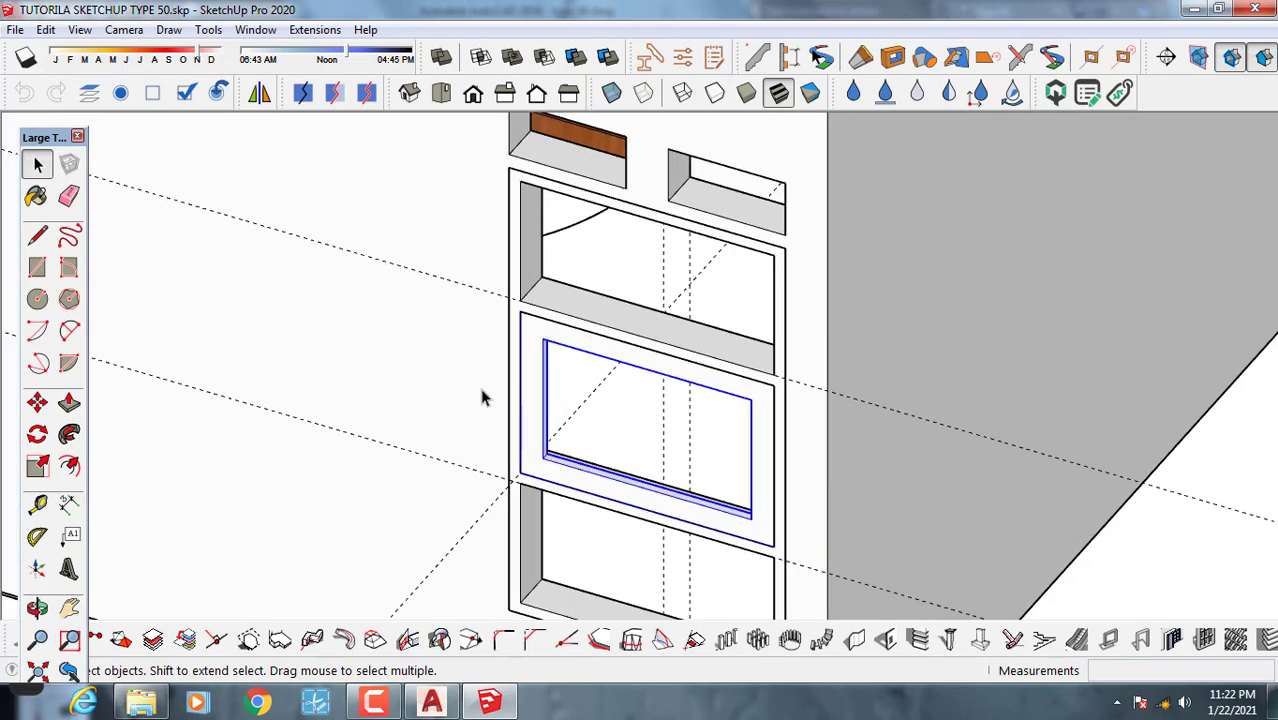
pyautogui.scroll(1, 516, 412)
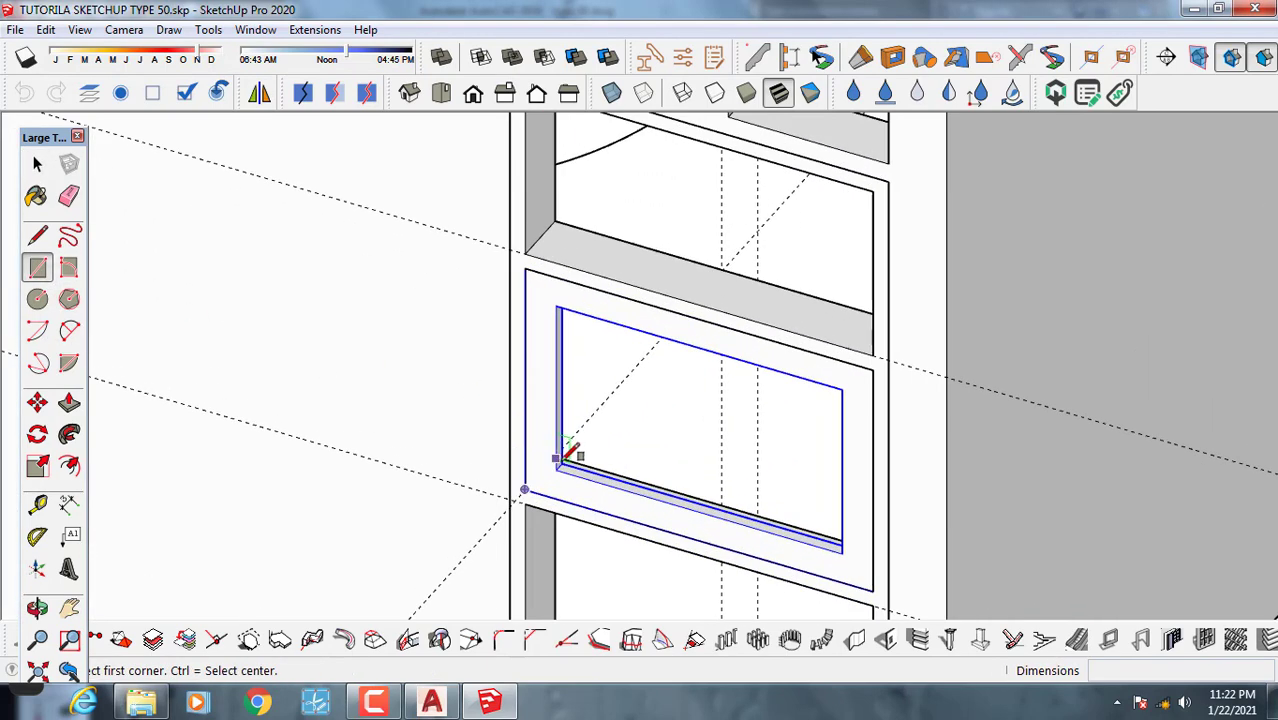
pyautogui.click(557, 468)
pyautogui.click(843, 385)
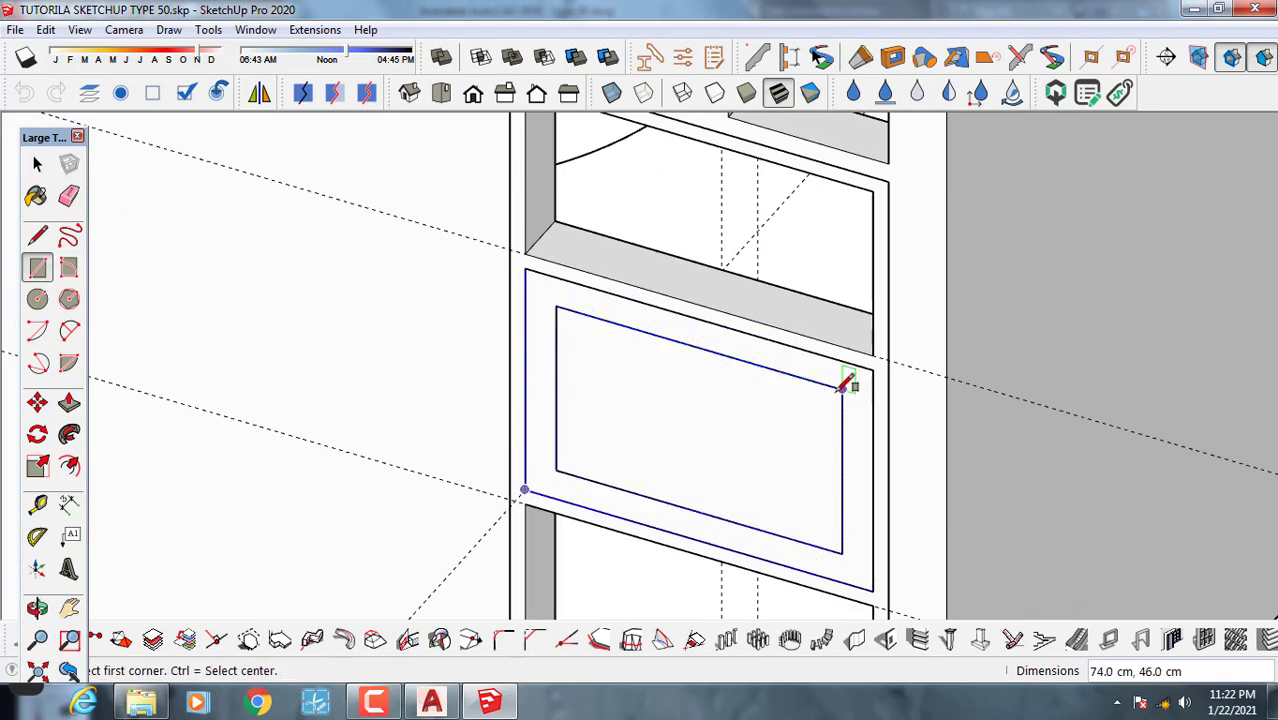
# Give the rectangle inside the middle border a thin thickness with Push/Pull.
pyautogui.press('space')
pyautogui.press('p')
pyautogui.click(760, 461)
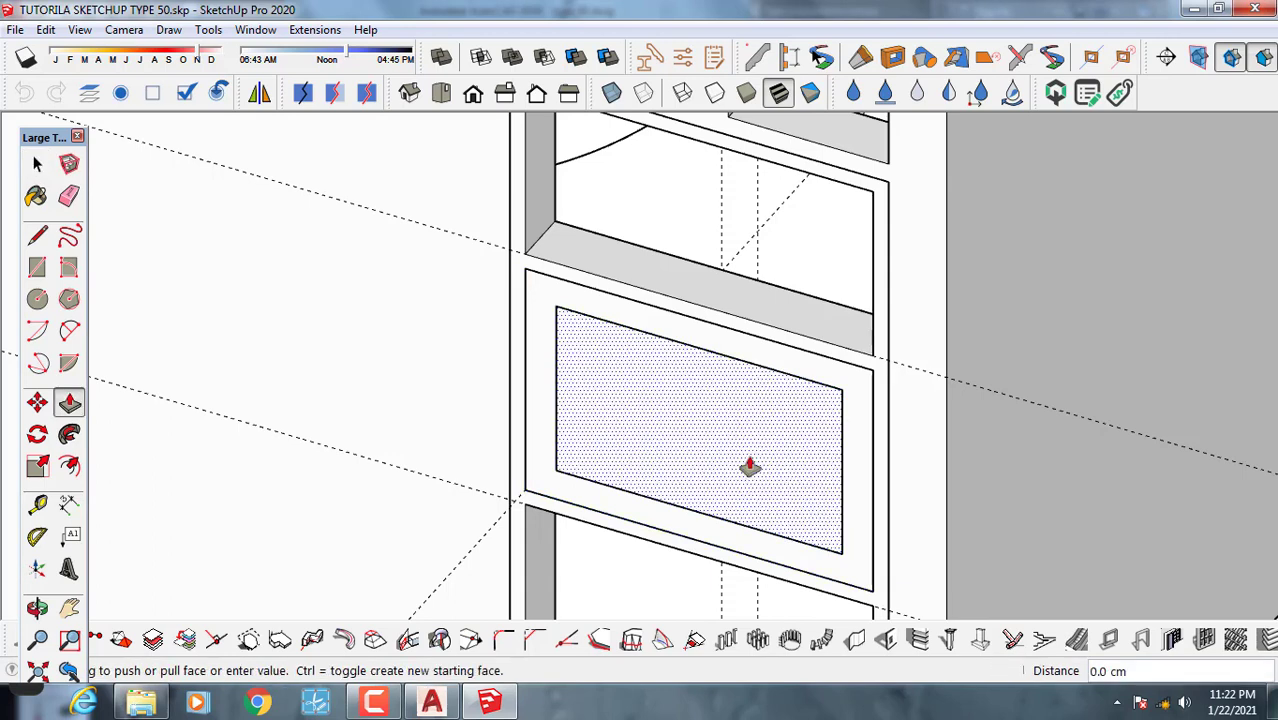
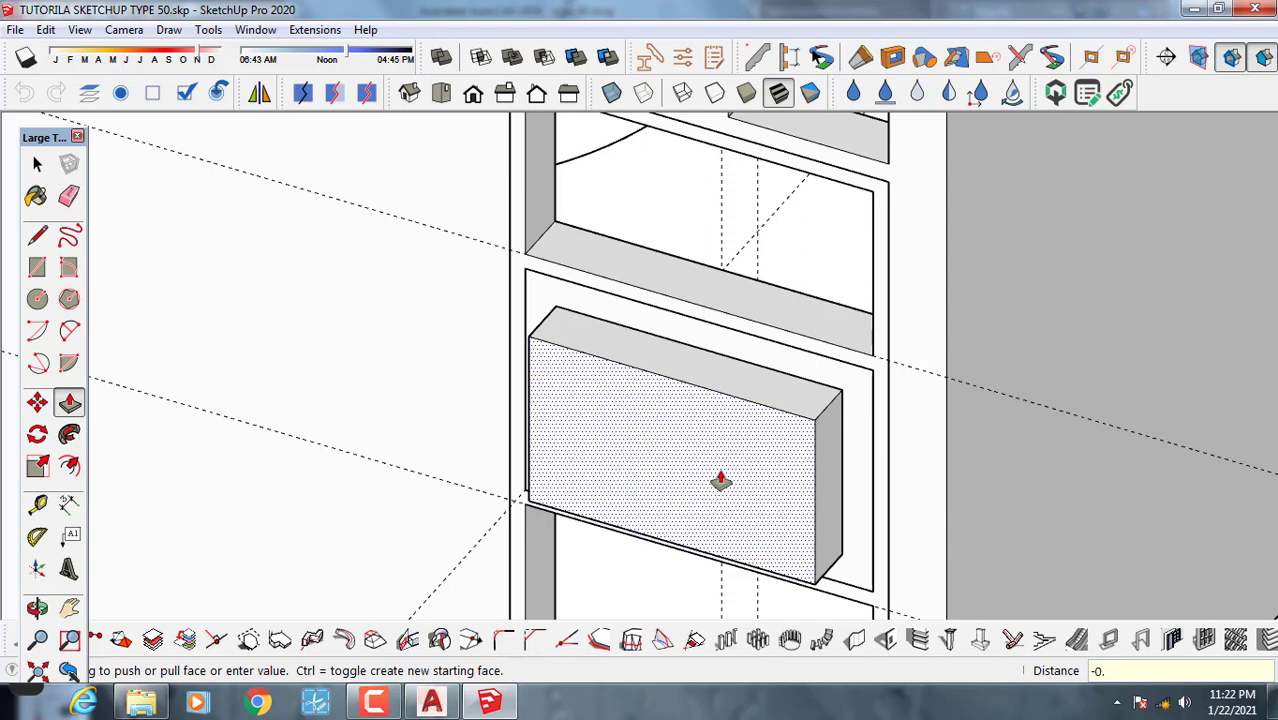
pyautogui.press('Return')
pyautogui.press('space')
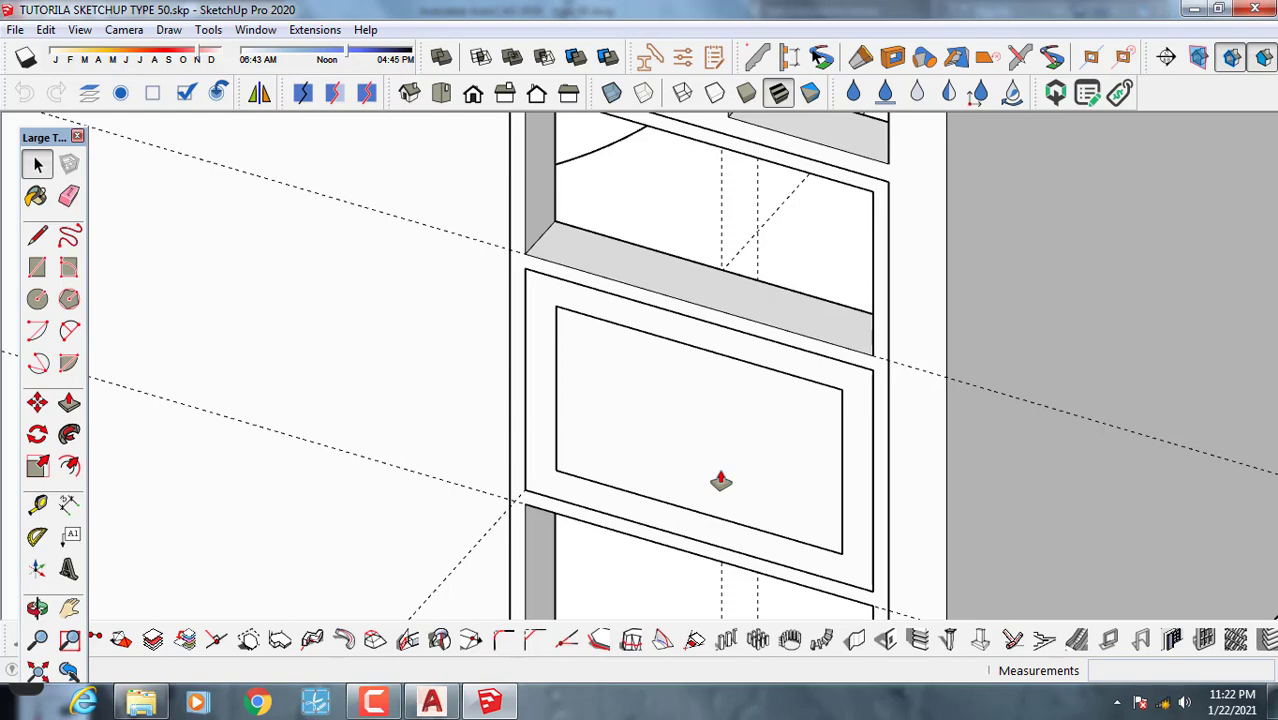
# Make the thin infill pane a component with the default settings.
pyautogui.moveTo(720, 481); pyautogui.dragTo(676, 466, button='middle')
pyautogui.click(826, 406)
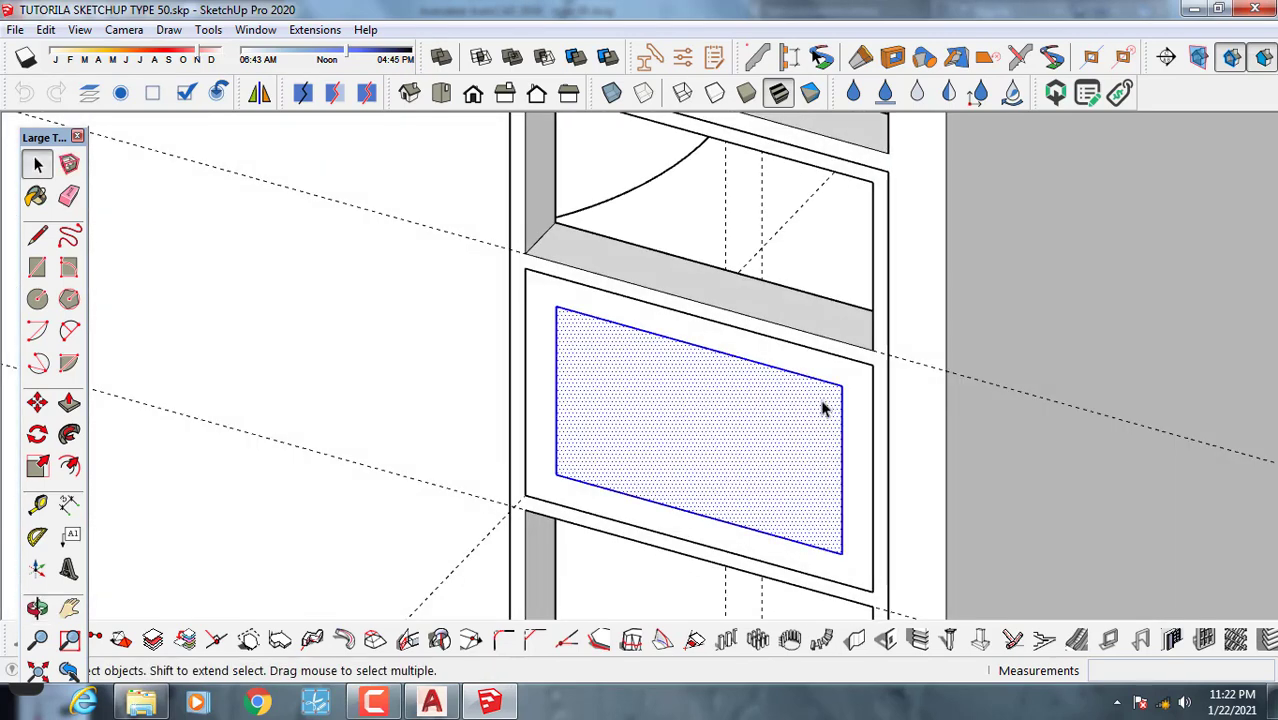
pyautogui.rightClick(743, 410)
pyautogui.click(812, 216)
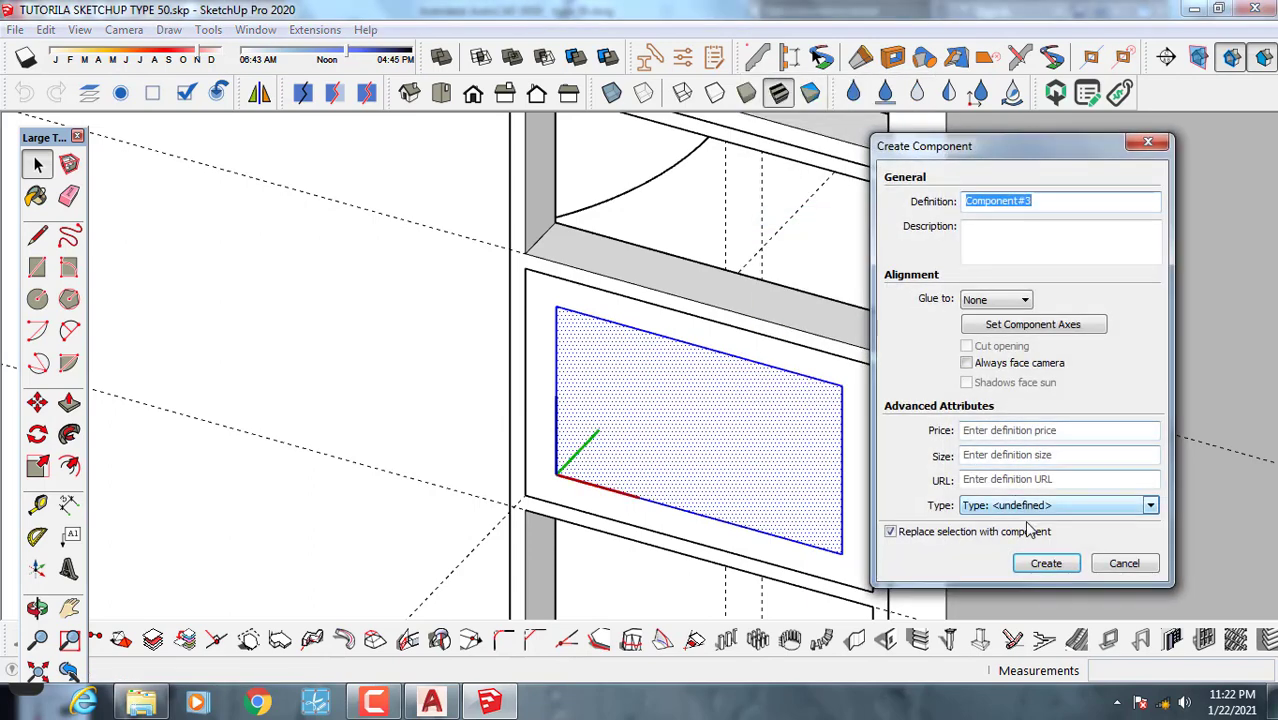
pyautogui.click(1044, 564)
# Move the infill pane from its lower front corner back into the depth of the middle border's opening.
pyautogui.scroll(2, 560, 462)
pyautogui.press('m')
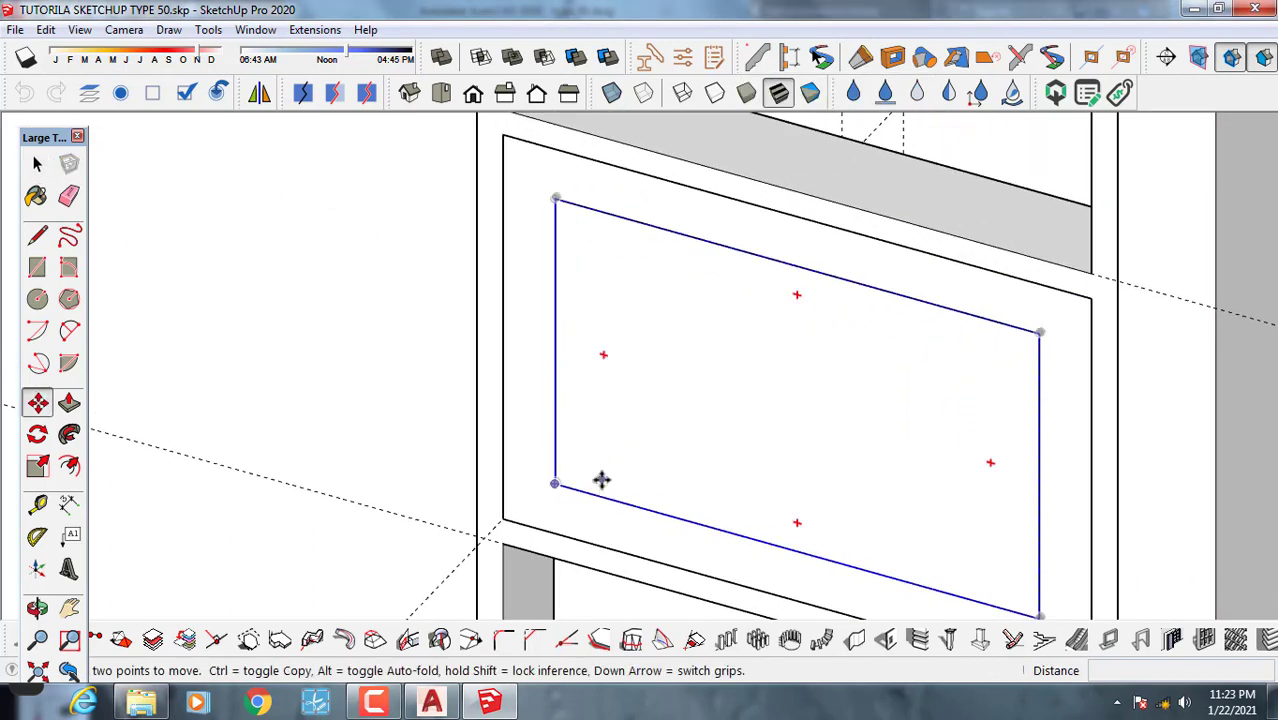
pyautogui.scroll(3, 595, 485)
pyautogui.scroll(1, 591, 492)
pyautogui.scroll(1, 518, 485)
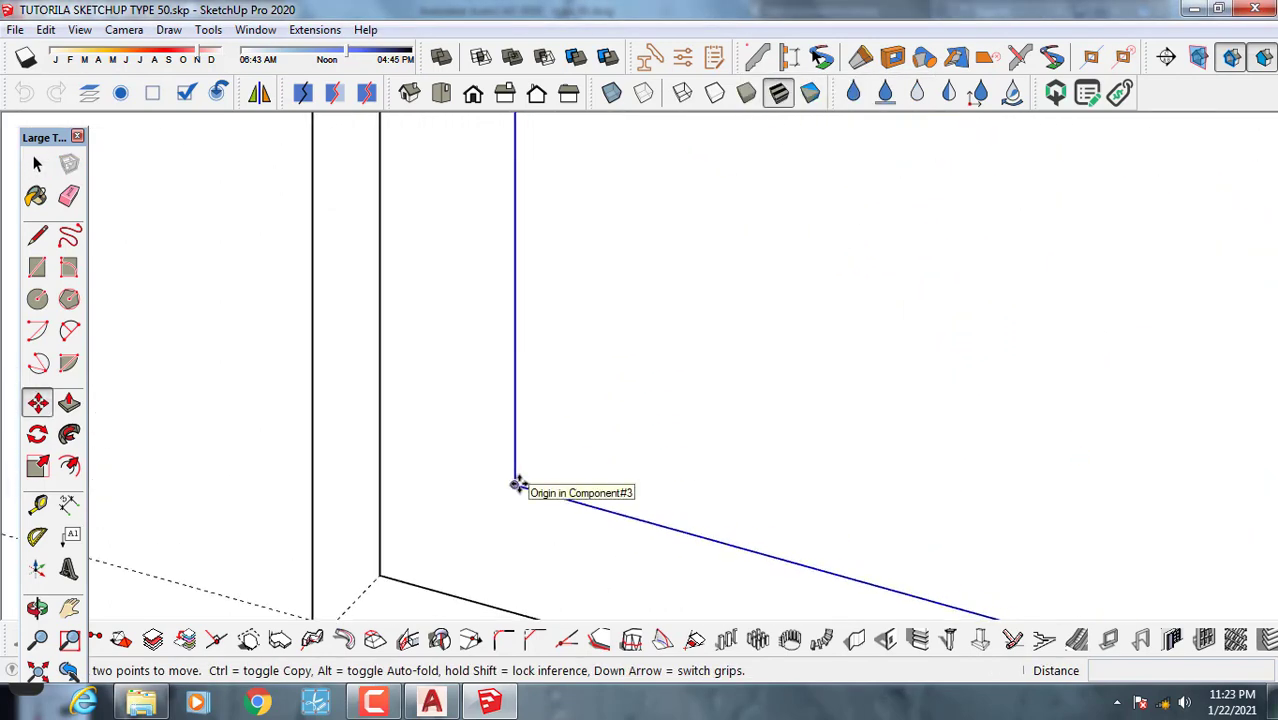
pyautogui.click(517, 485)
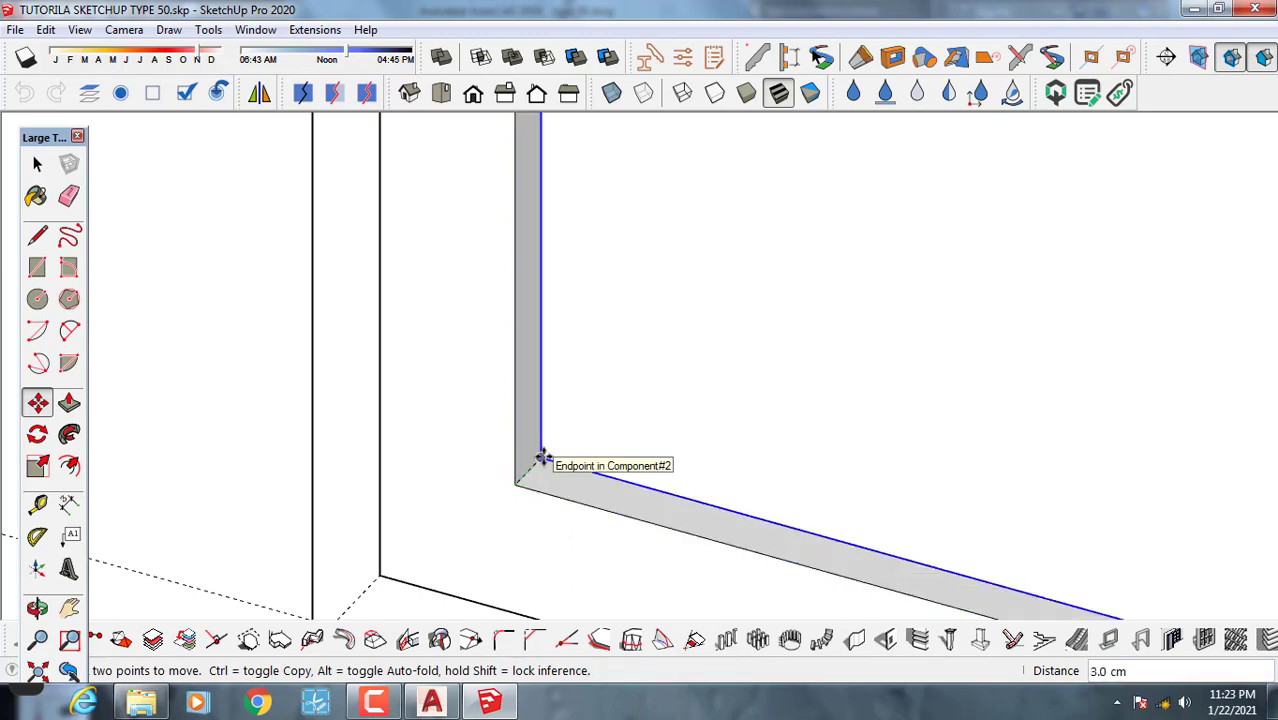
pyautogui.scroll(-5, 562, 451)
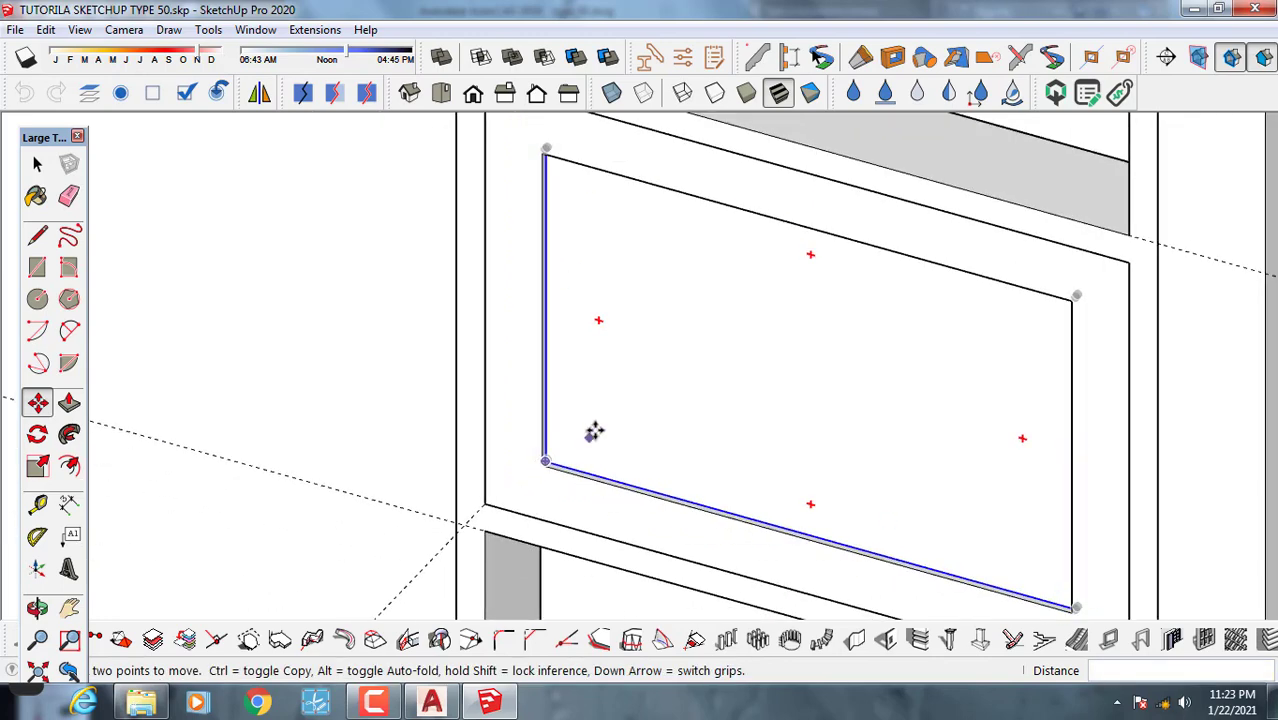
pyautogui.press('space')
pyautogui.scroll(-2, 835, 398)
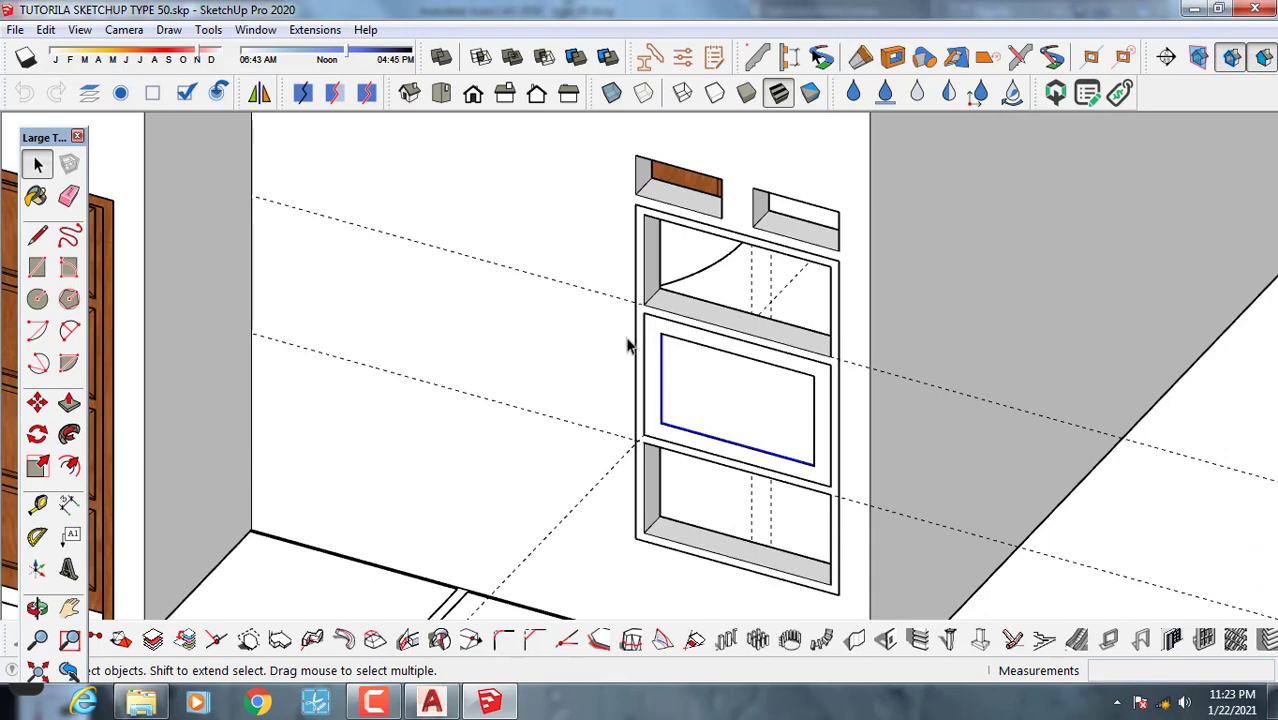
# Draw a rectangle filling the window frame's upper opening and extrude it to a thickness of 0.5 cm.
pyautogui.press('r')
pyautogui.scroll(3, 645, 207)
pyautogui.click(652, 209)
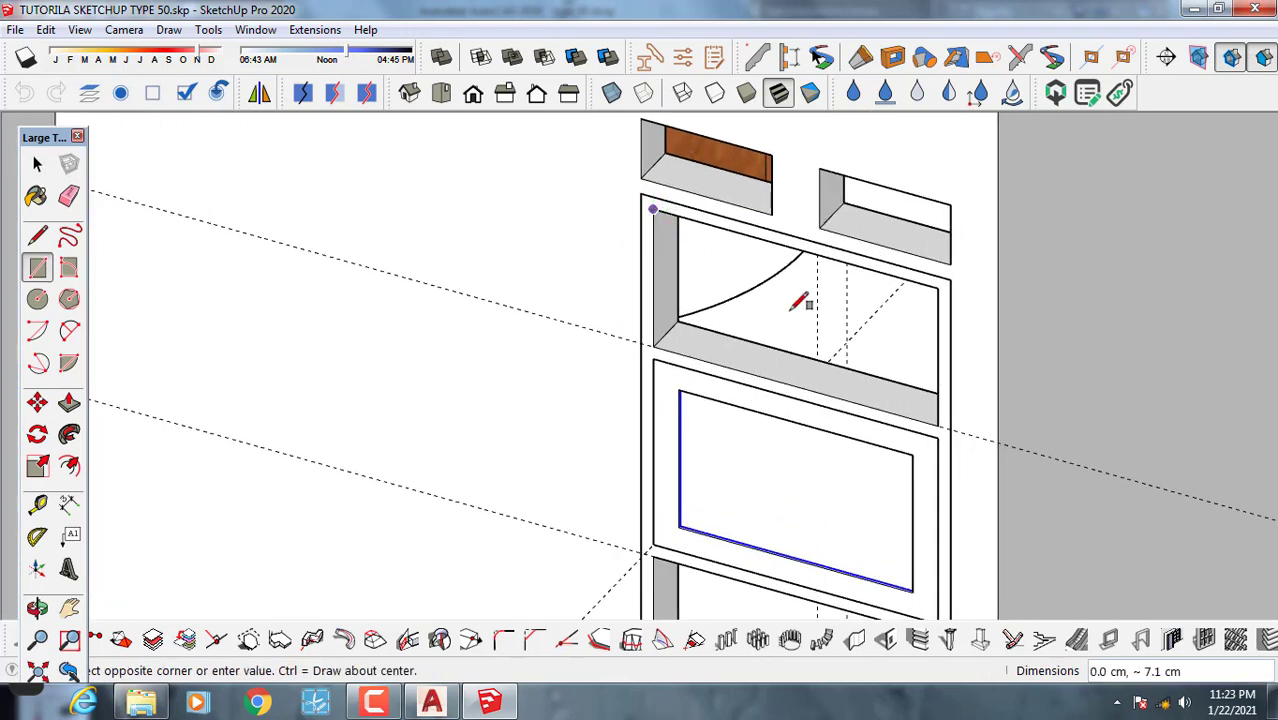
pyautogui.click(940, 424)
pyautogui.press('space')
pyautogui.press('p')
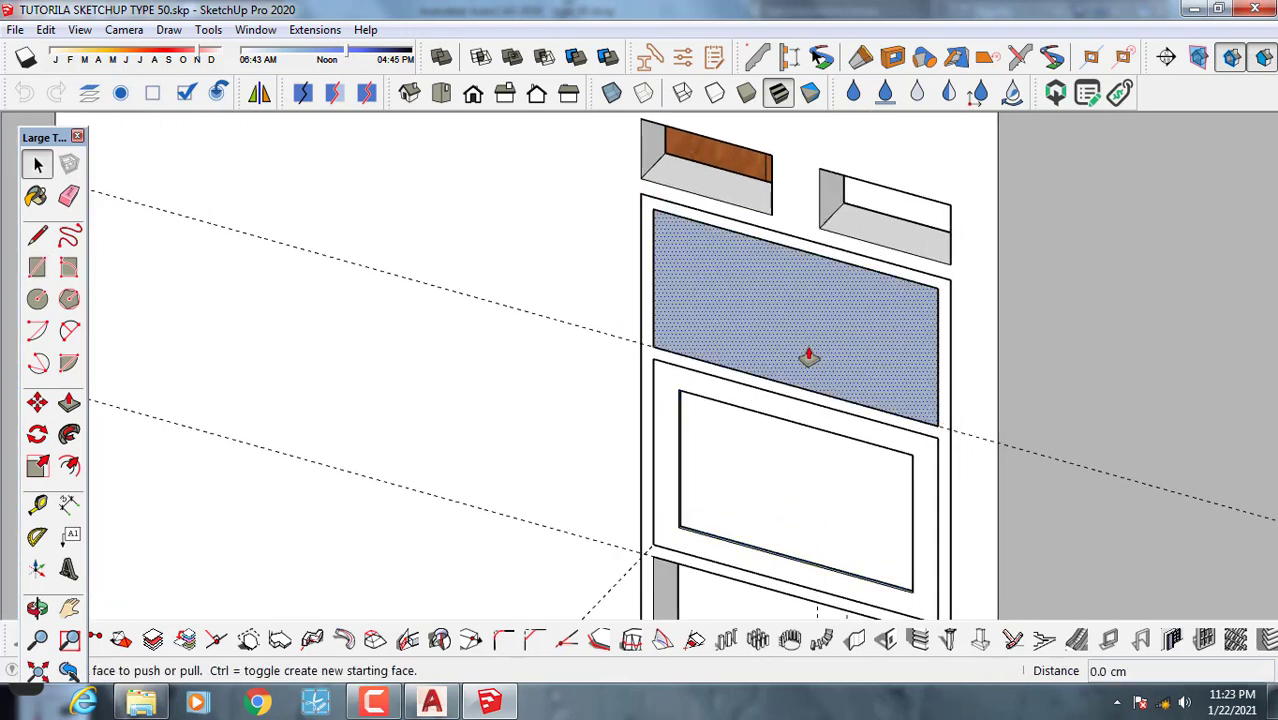
pyautogui.click(810, 354)
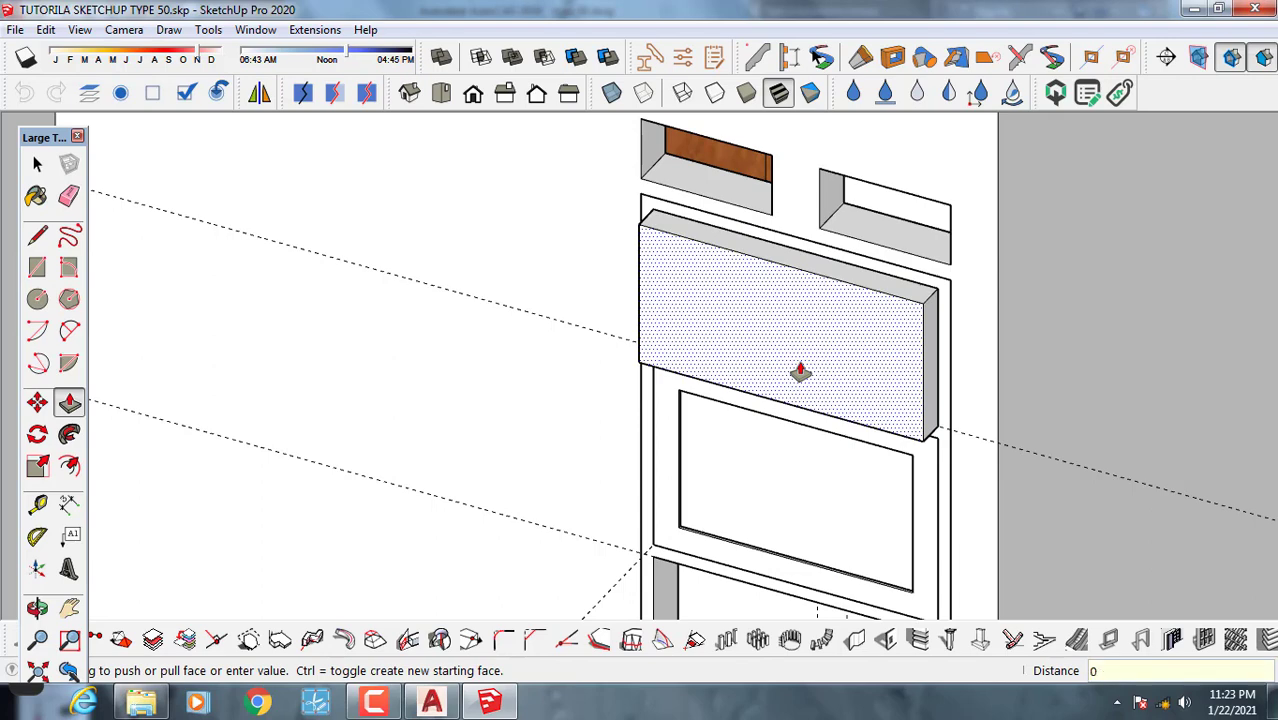
pyautogui.press('Return')
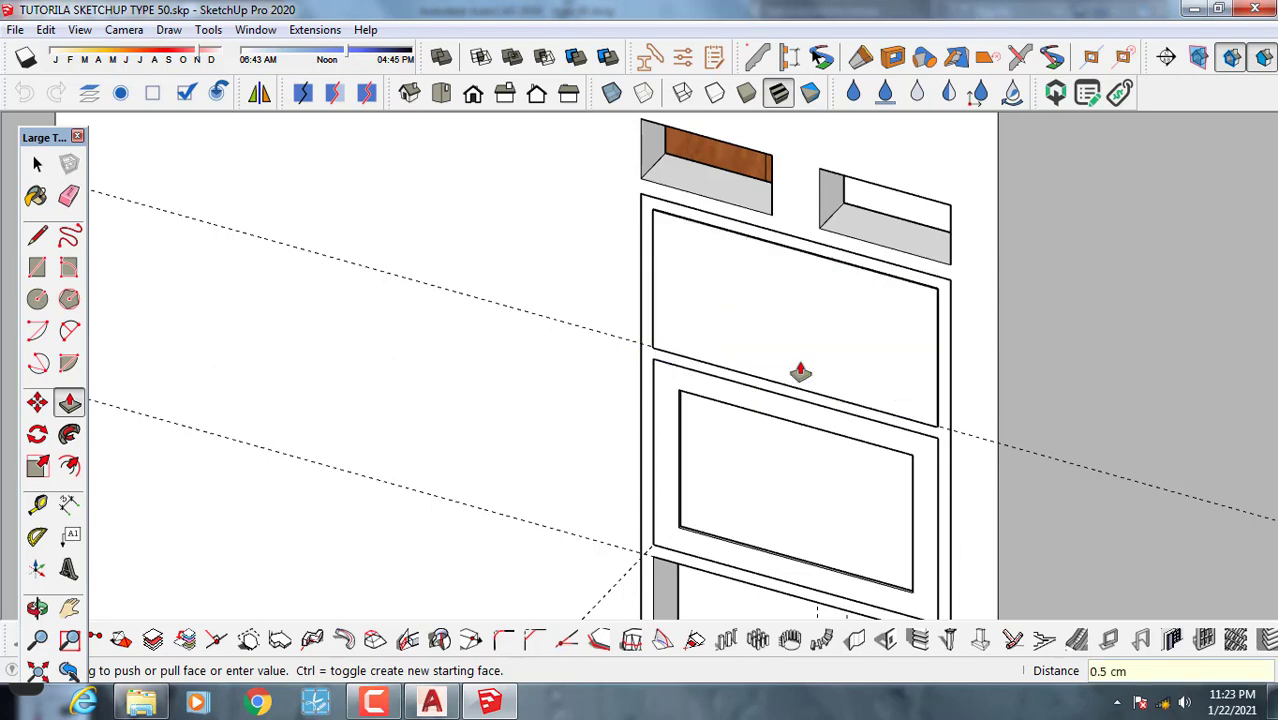
# Make the thin upper pane a component with the default settings.
pyautogui.press('space')
pyautogui.click(795, 358)
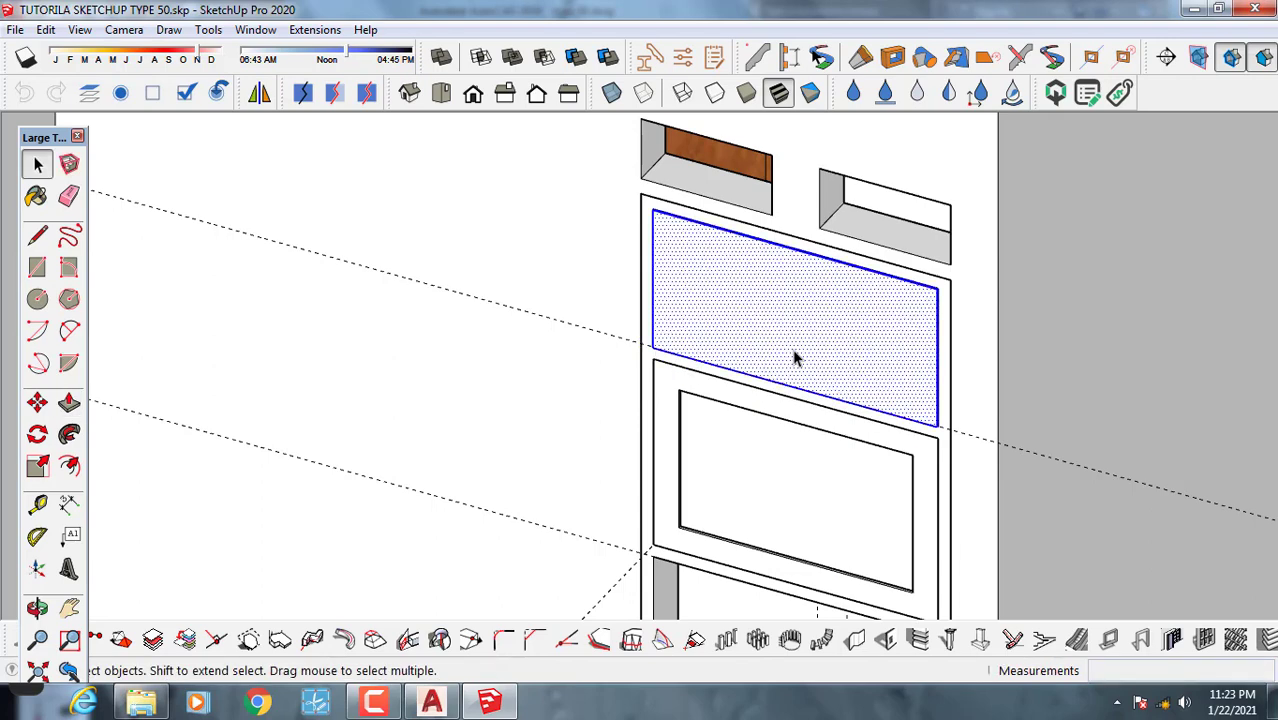
pyautogui.rightClick(795, 358)
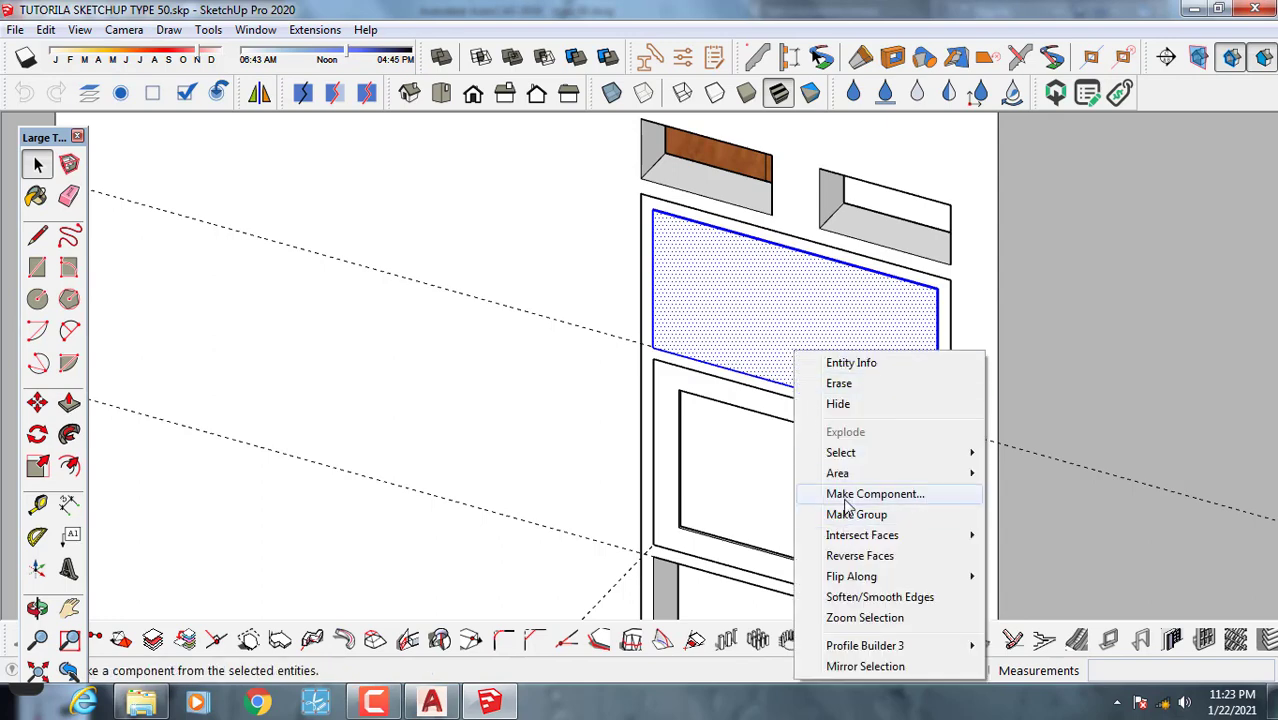
pyautogui.click(848, 496)
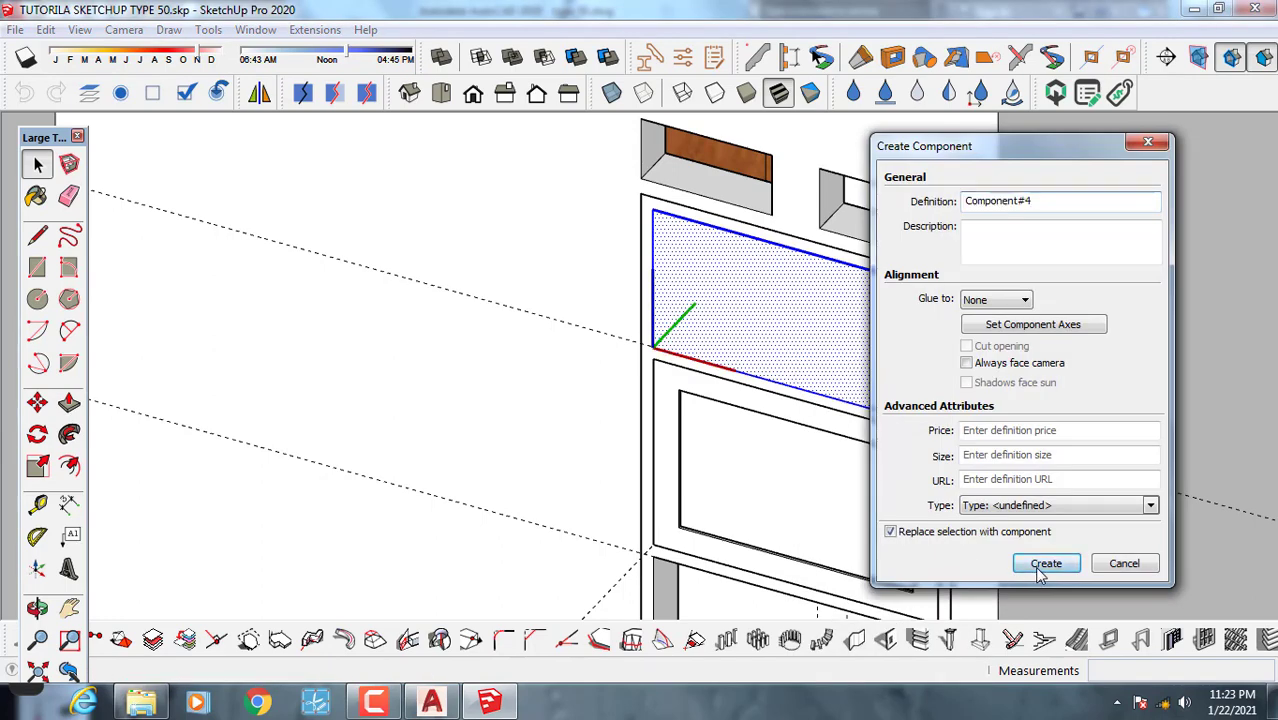
pyautogui.click(1046, 564)
# Move the upper pane from its lower front corner back into the depth of the frame.
pyautogui.scroll(10, 719, 342)
pyautogui.press('m')
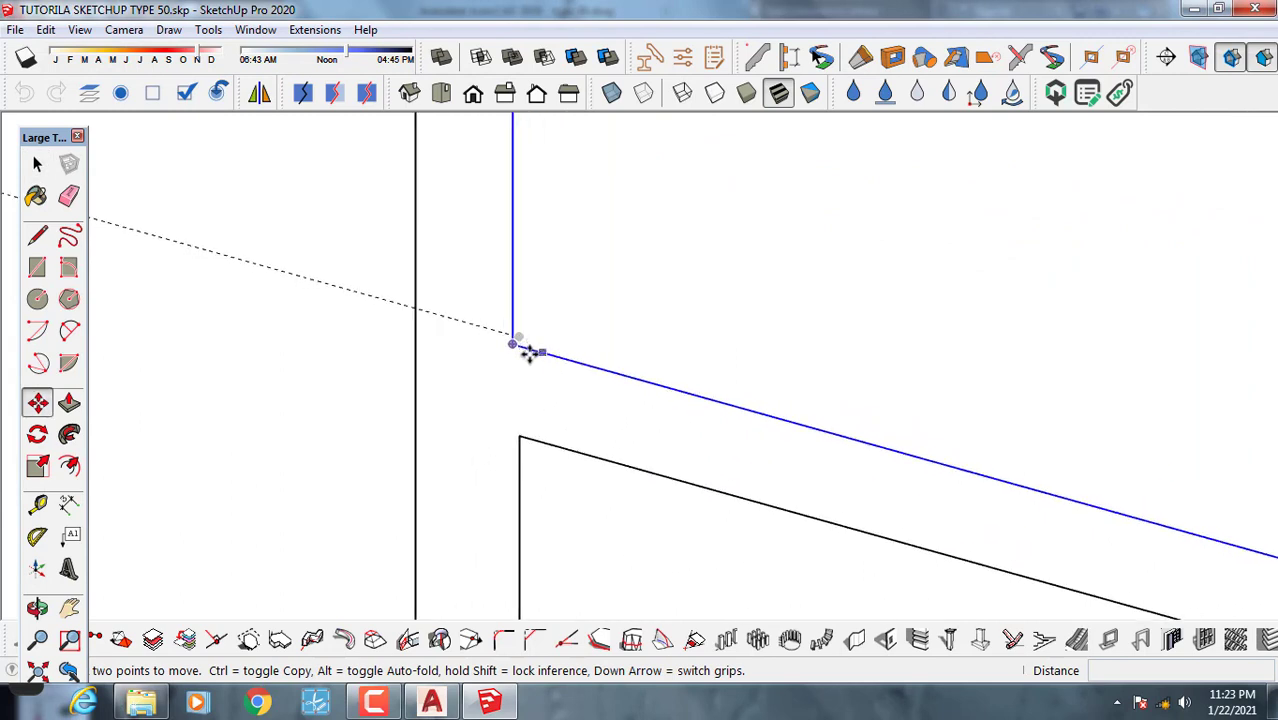
pyautogui.click(516, 345)
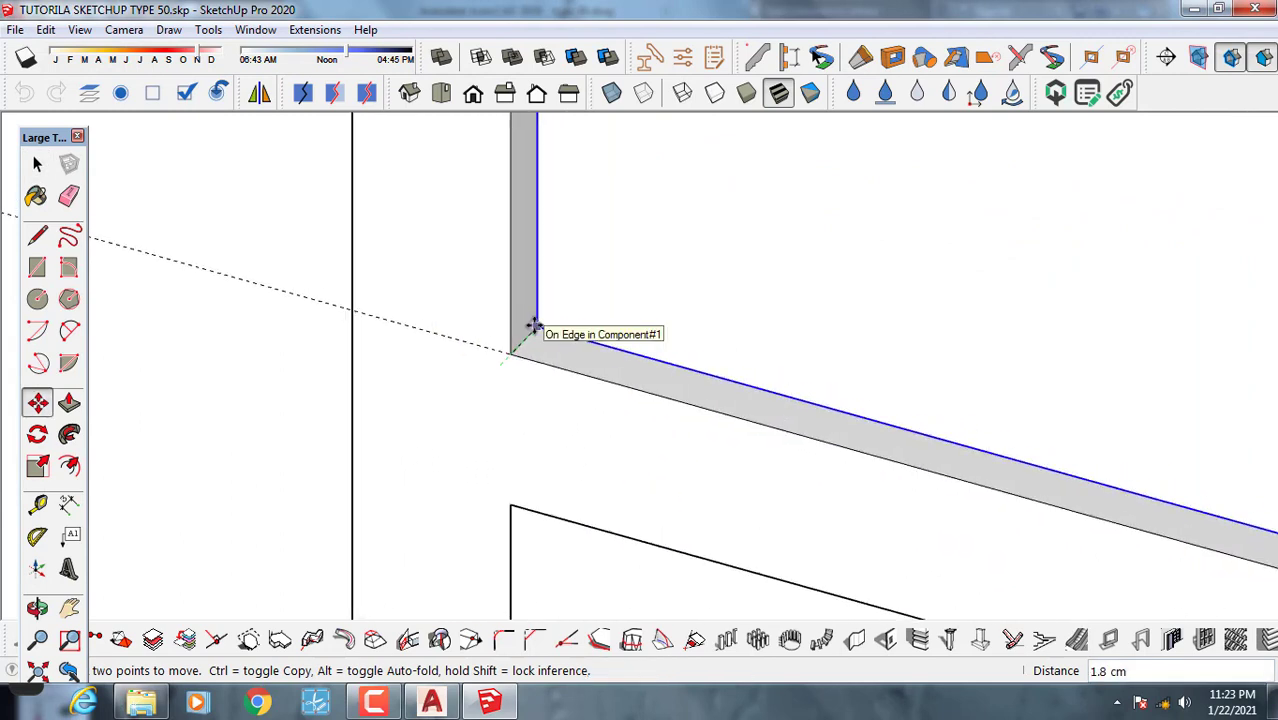
pyautogui.press('Return')
# Copy the upper pane from the upper opening's lower front corner to the matching corner of the lower opening.
pyautogui.click(511, 353)
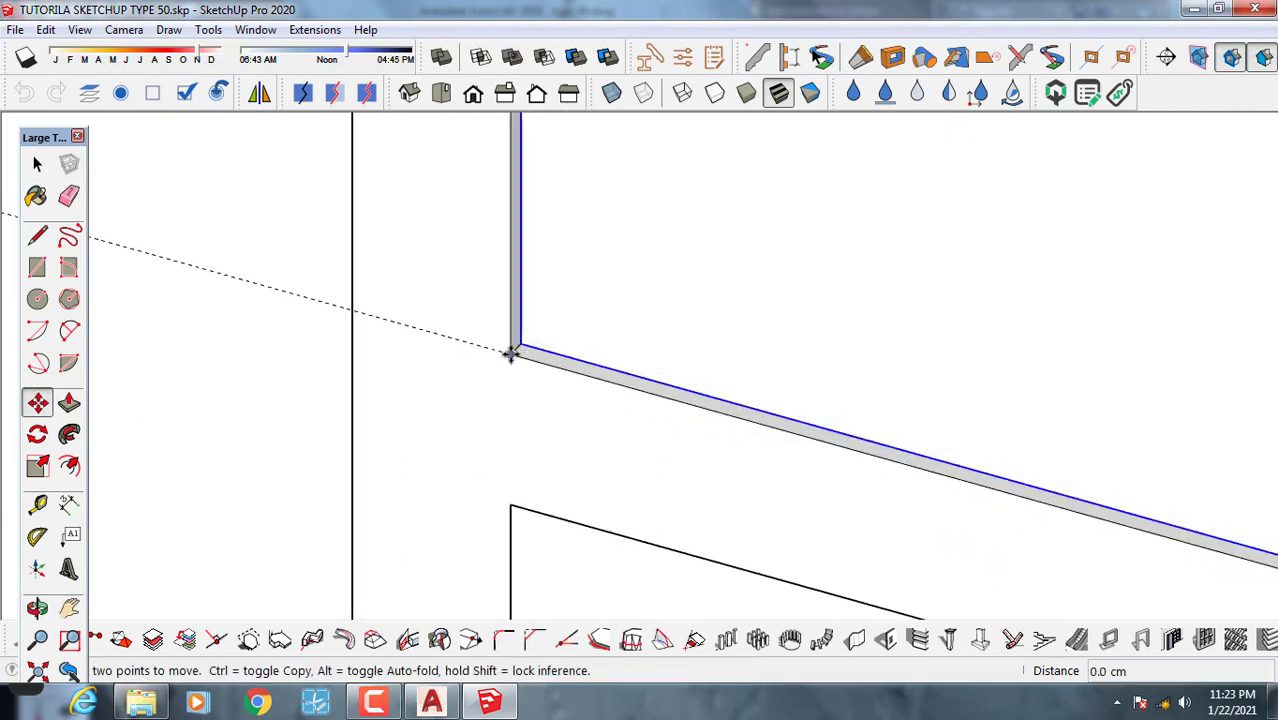
pyautogui.press('ctrl')
pyautogui.scroll(-3, 690, 345)
pyautogui.scroll(-12, 555, 404)
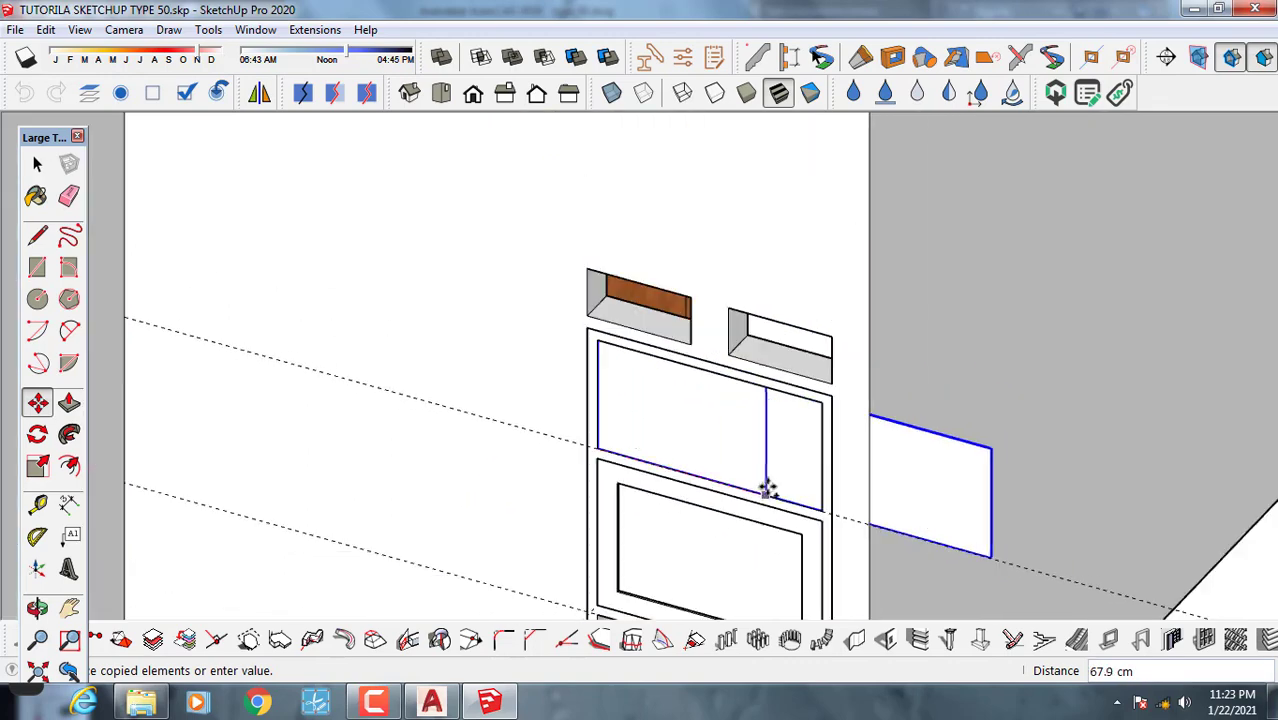
pyautogui.keyDown('shift'); pyautogui.moveTo(762, 380); pyautogui.dragTo(826, 72, button='middle'); pyautogui.keyUp('shift')
pyautogui.scroll(5, 724, 366)
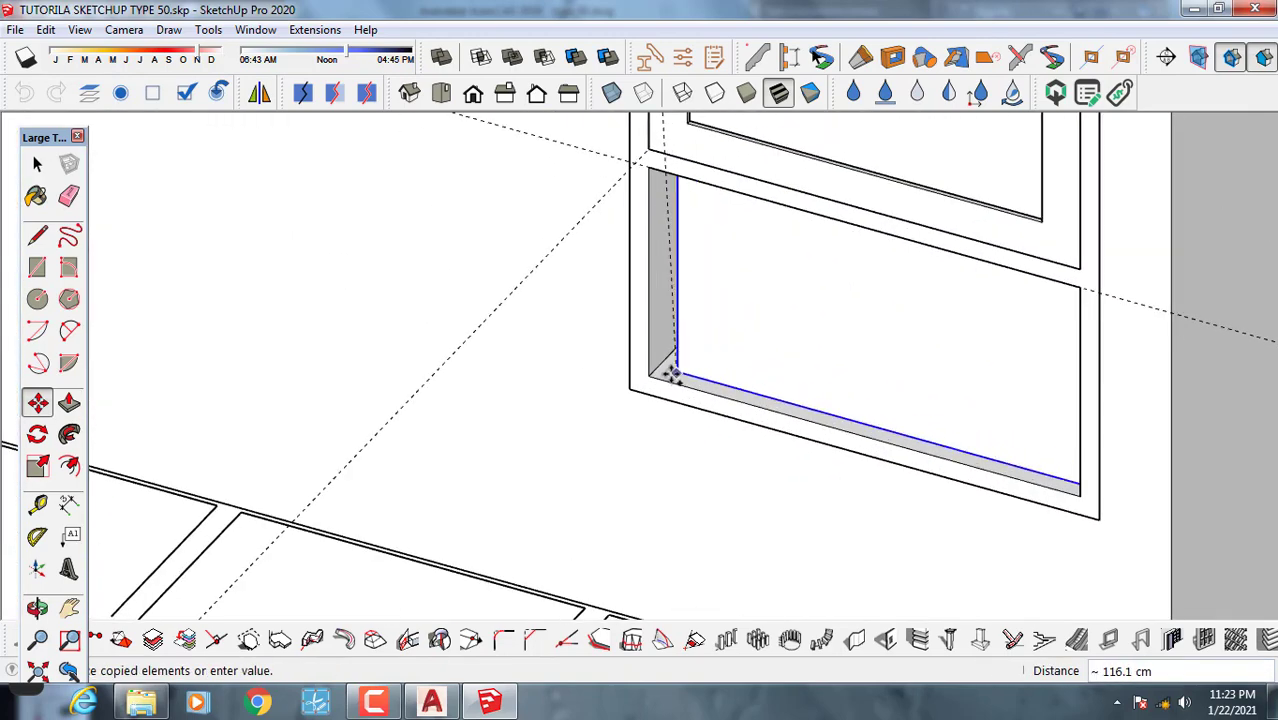
pyautogui.click(652, 376)
pyautogui.press('space')
pyautogui.scroll(-6, 770, 359)
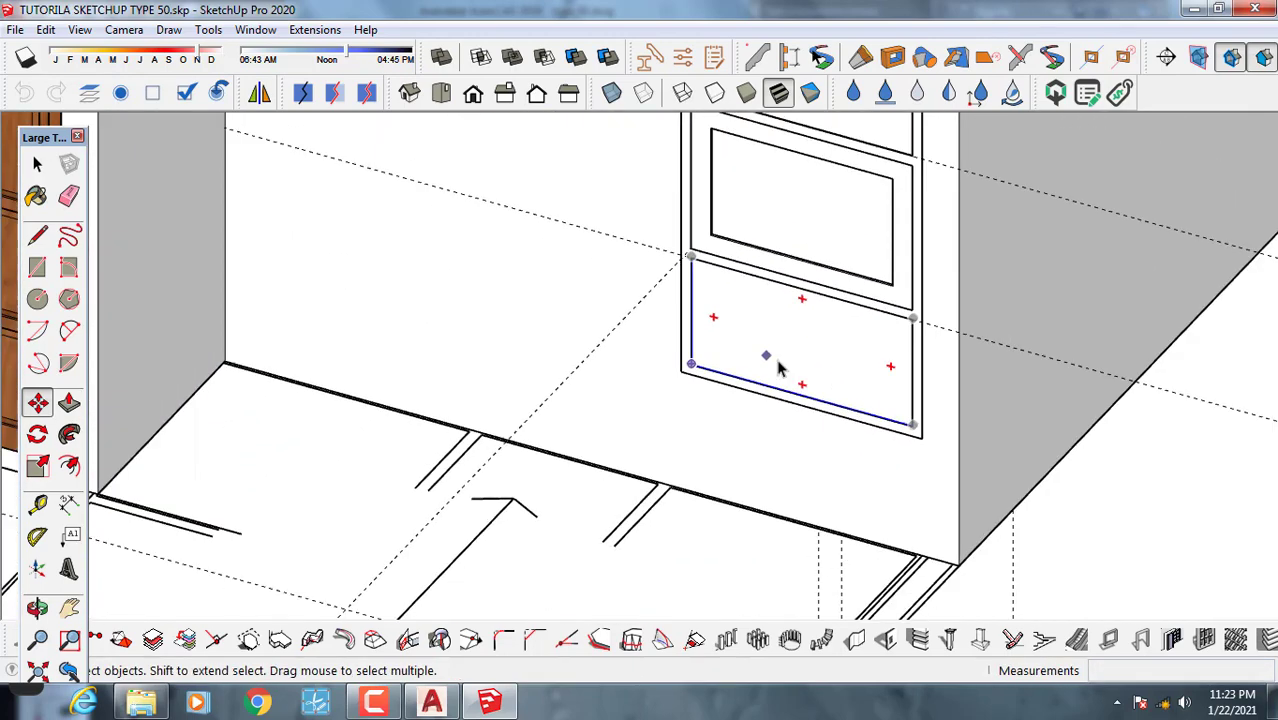
# Show the default tray and switch the material collection to Glass and Mirrors.
pyautogui.click(256, 30)
pyautogui.moveTo(285, 48)
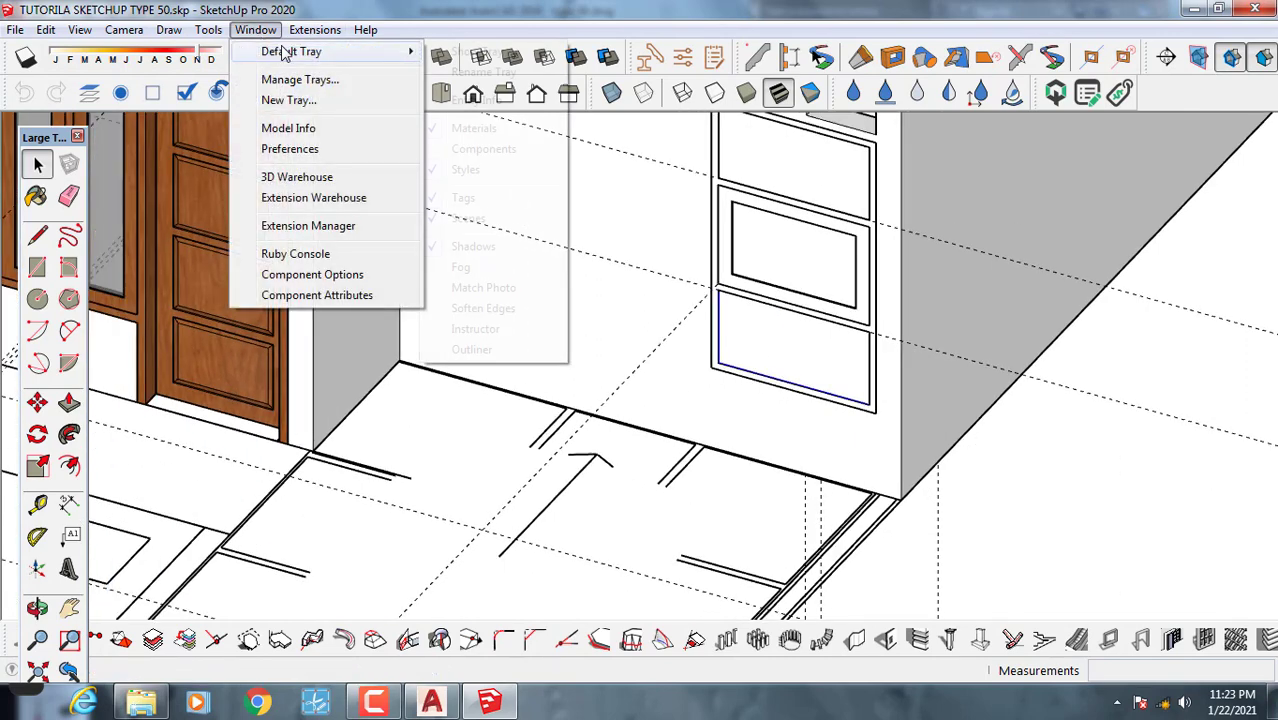
pyautogui.click(468, 49)
pyautogui.moveTo(774, 342); pyautogui.dragTo(800, 348, button='middle')
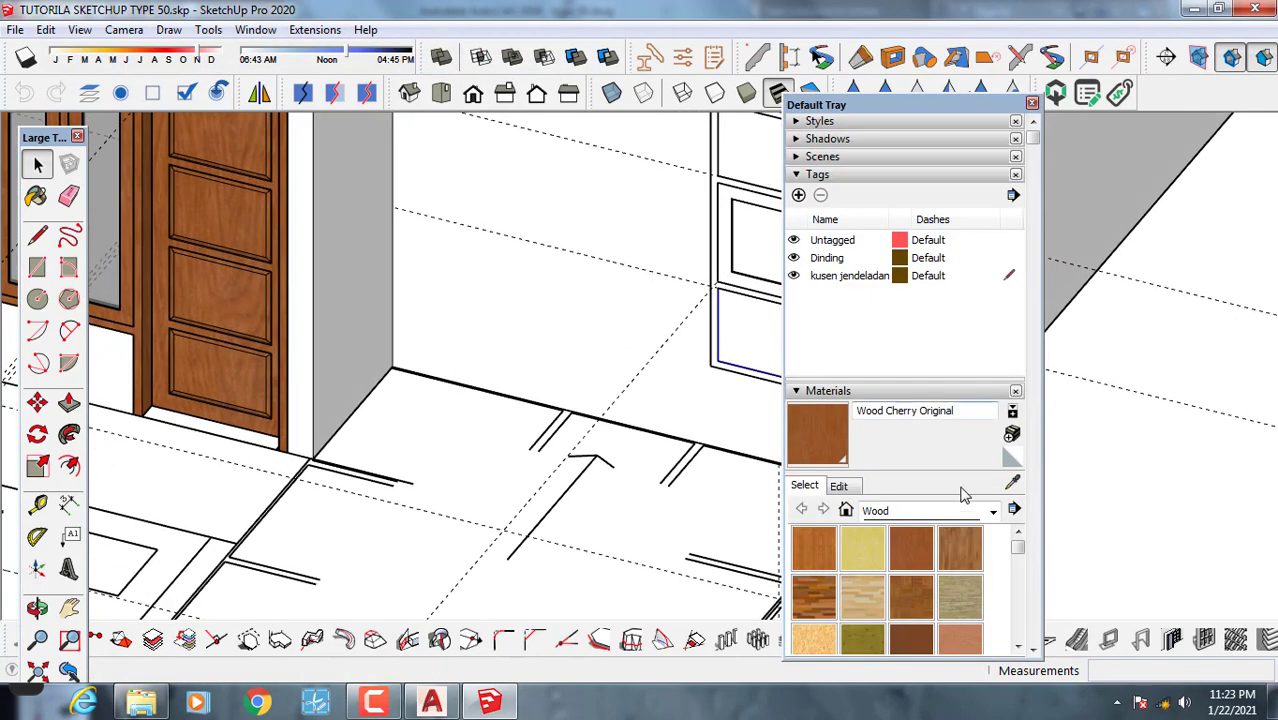
pyautogui.click(980, 512)
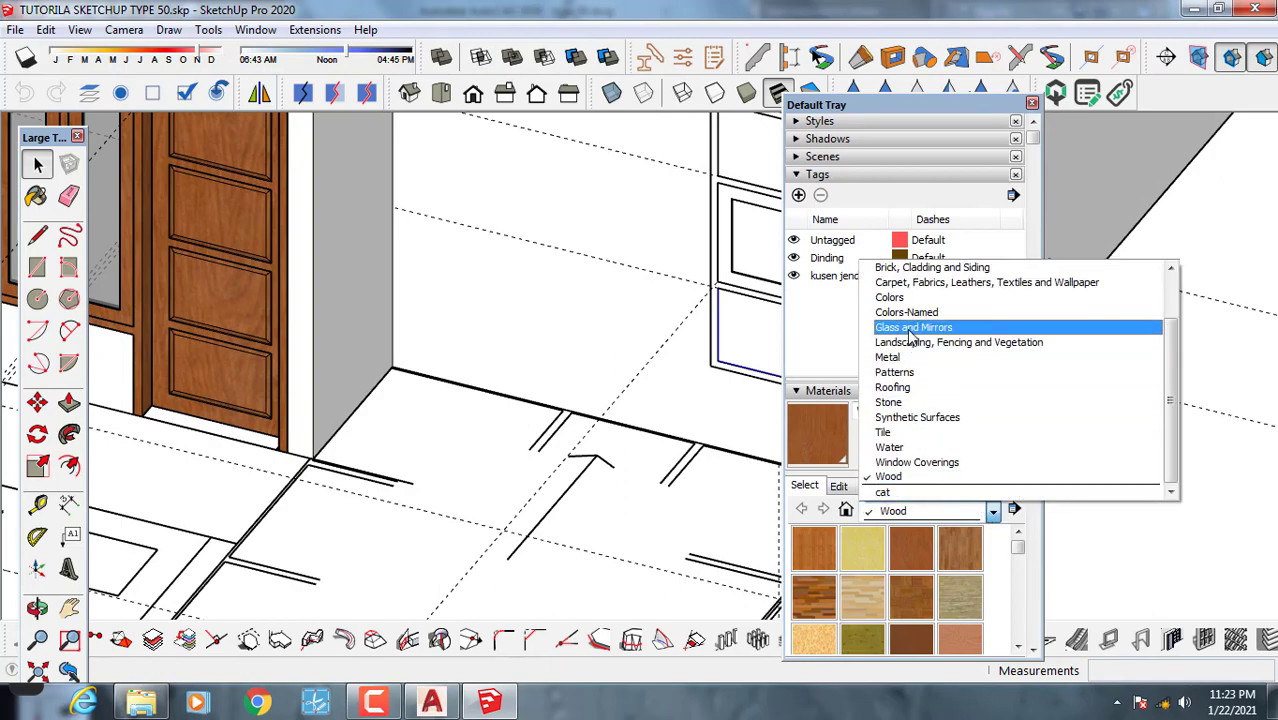
pyautogui.click(913, 330)
pyautogui.scroll(-3, 682, 351)
pyautogui.moveTo(684, 352); pyautogui.dragTo(787, 340, button='middle')
pyautogui.scroll(-2, 600, 350)
pyautogui.keyDown('shift'); pyautogui.moveTo(570, 349); pyautogui.dragTo(360, 402, button='middle'); pyautogui.keyUp('shift')
pyautogui.click(993, 513)
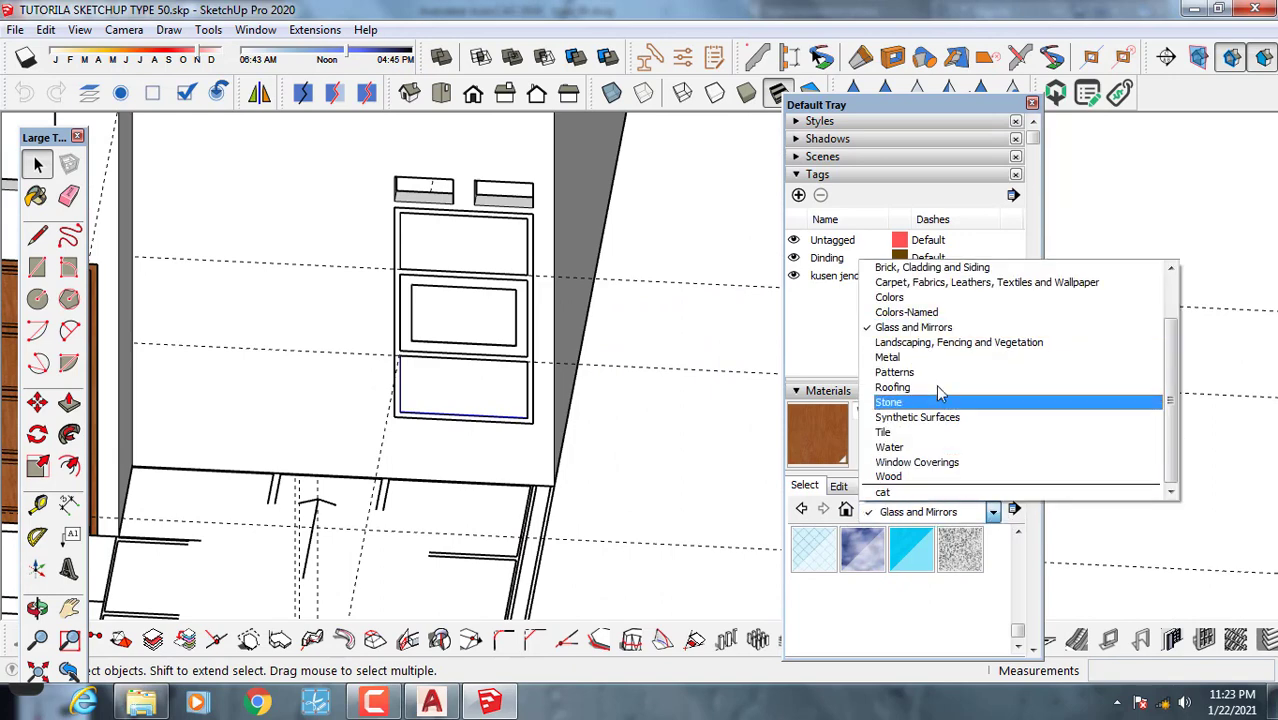
pyautogui.click(908, 327)
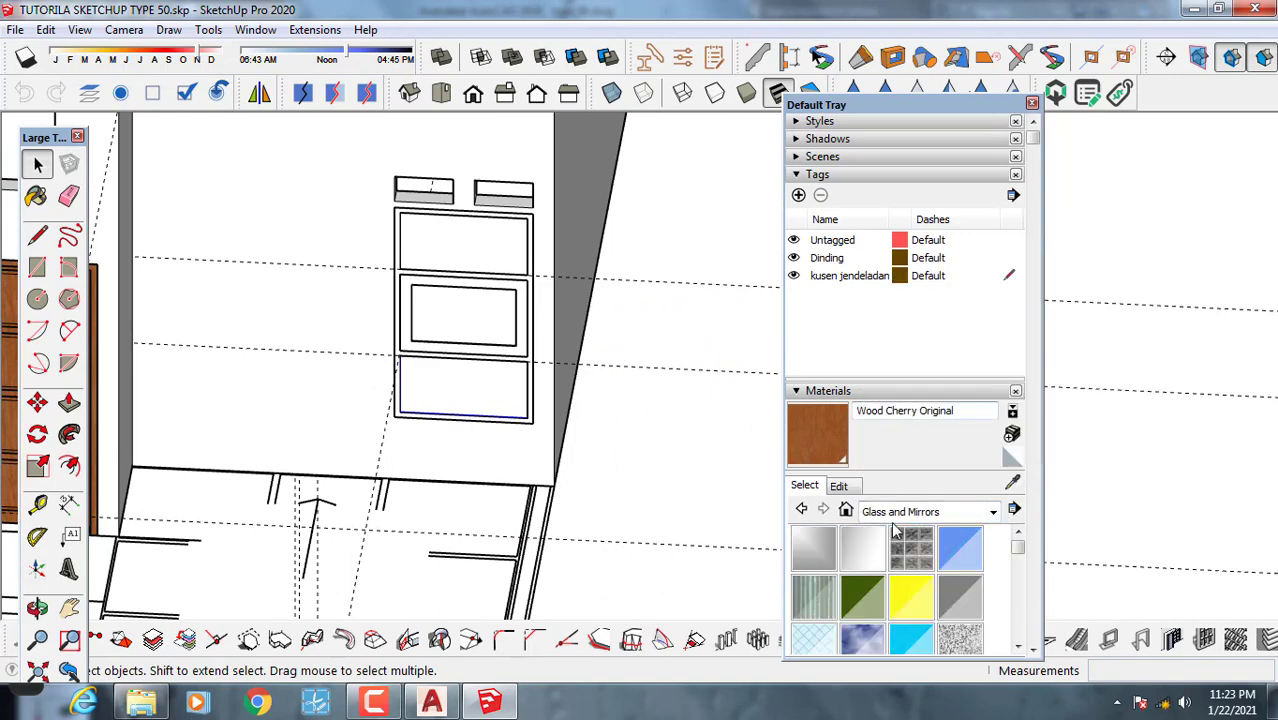
# Paint the upper pane component with Translucent Glass Gray from inside the component.
pyautogui.moveTo(497, 353)
pyautogui.mouseDown(button='middle')
pyautogui.moveTo(448, 363)
pyautogui.moveTo(425, 233)
pyautogui.moveTo(499, 350)
pyautogui.mouseUp(button='middle')
pyautogui.scroll(3, 425, 231)
pyautogui.scroll(2, 504, 340)
pyautogui.doubleClick(504, 346)
pyautogui.click(504, 346)
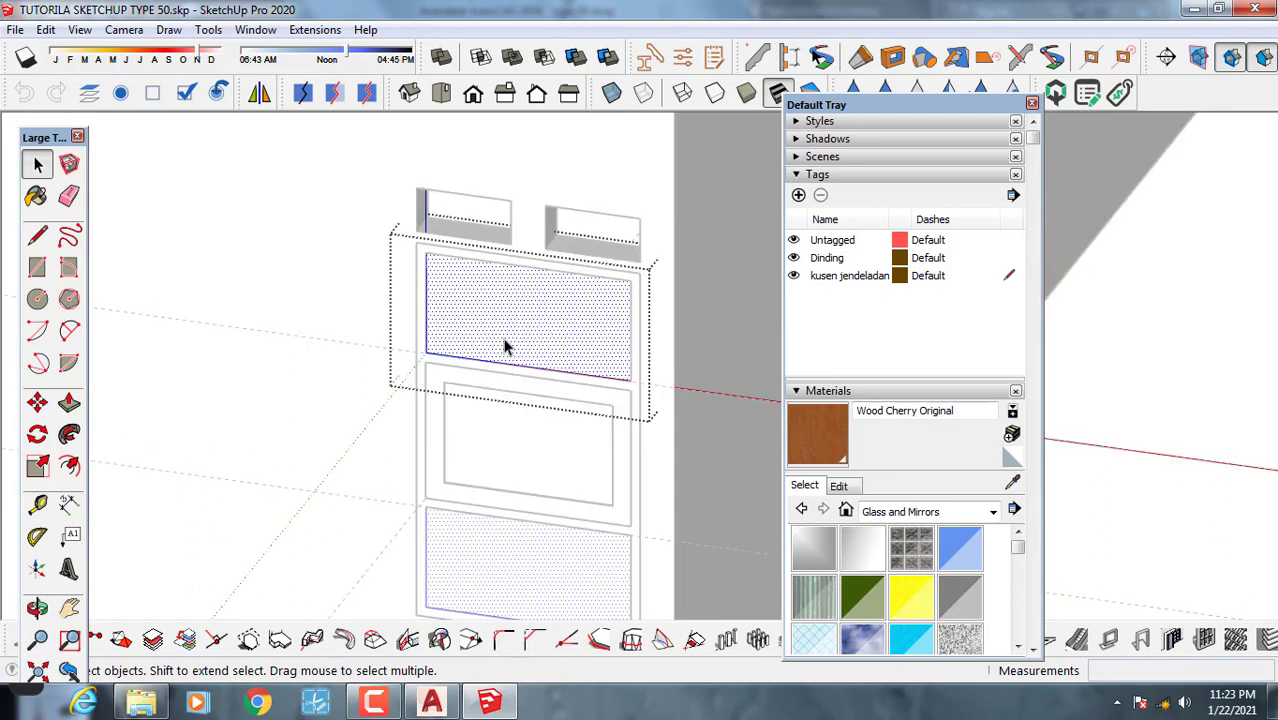
pyautogui.click(918, 558)
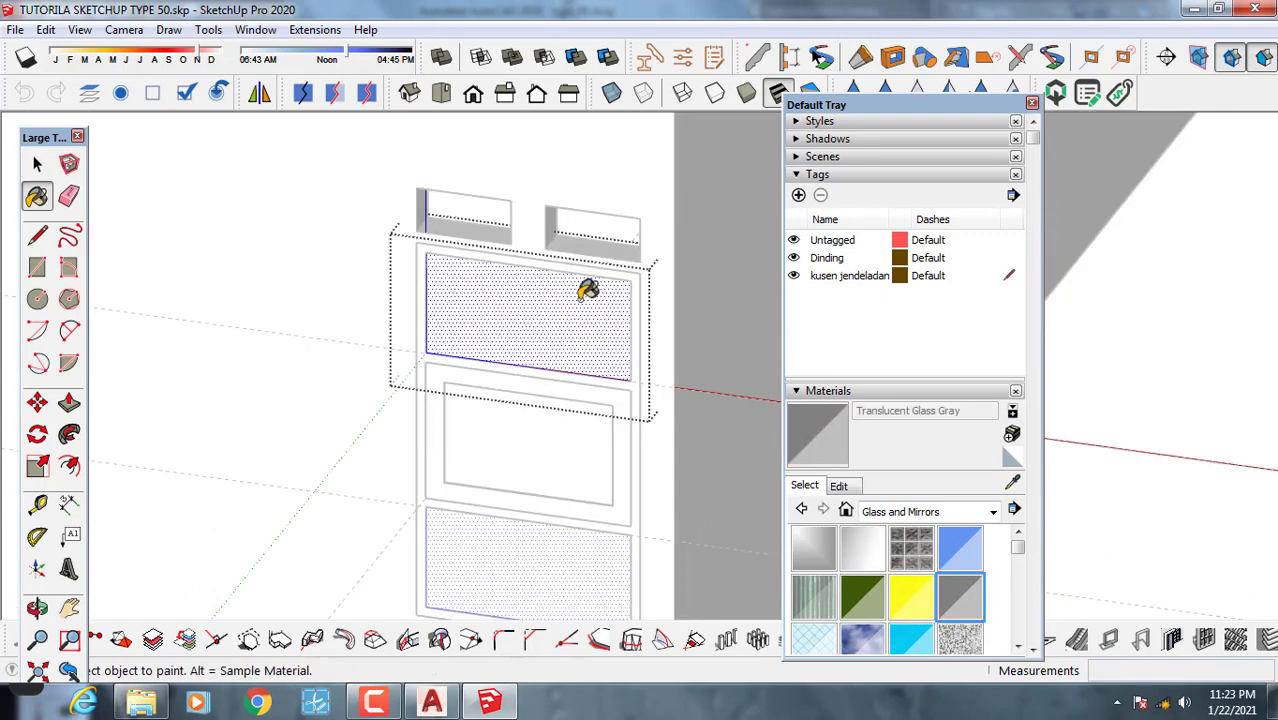
pyautogui.click(585, 288)
pyautogui.press('space')
# Paint the middle infill pane with Translucent Glass Gray inside its component, and leave the component.
pyautogui.doubleClick(555, 445)
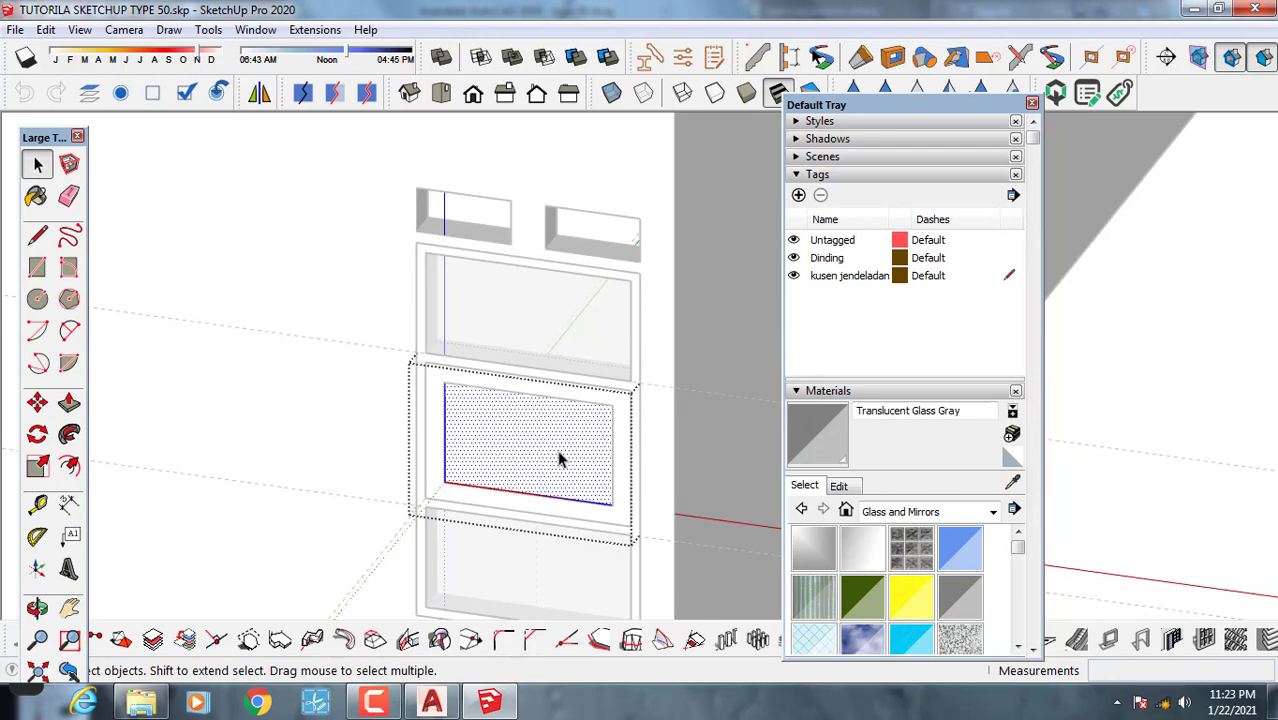
pyautogui.click(960, 612)
pyautogui.click(536, 404)
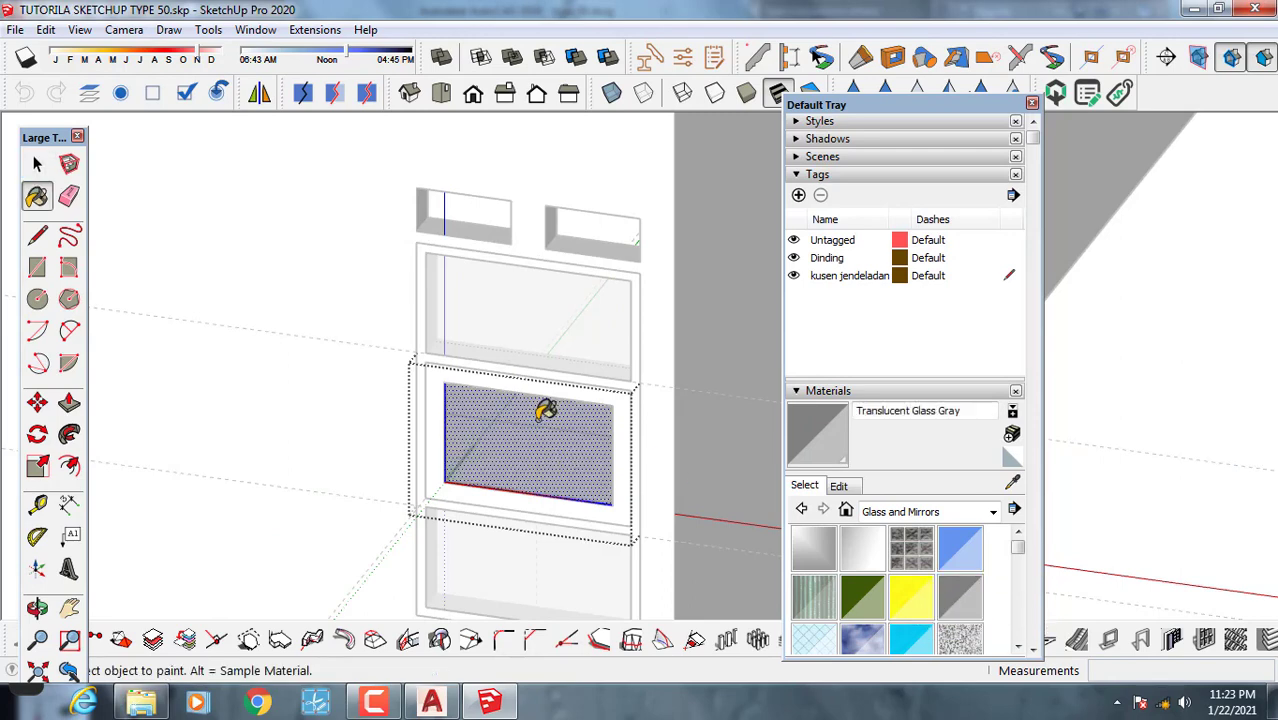
pyautogui.press('space')
pyautogui.click(355, 421)
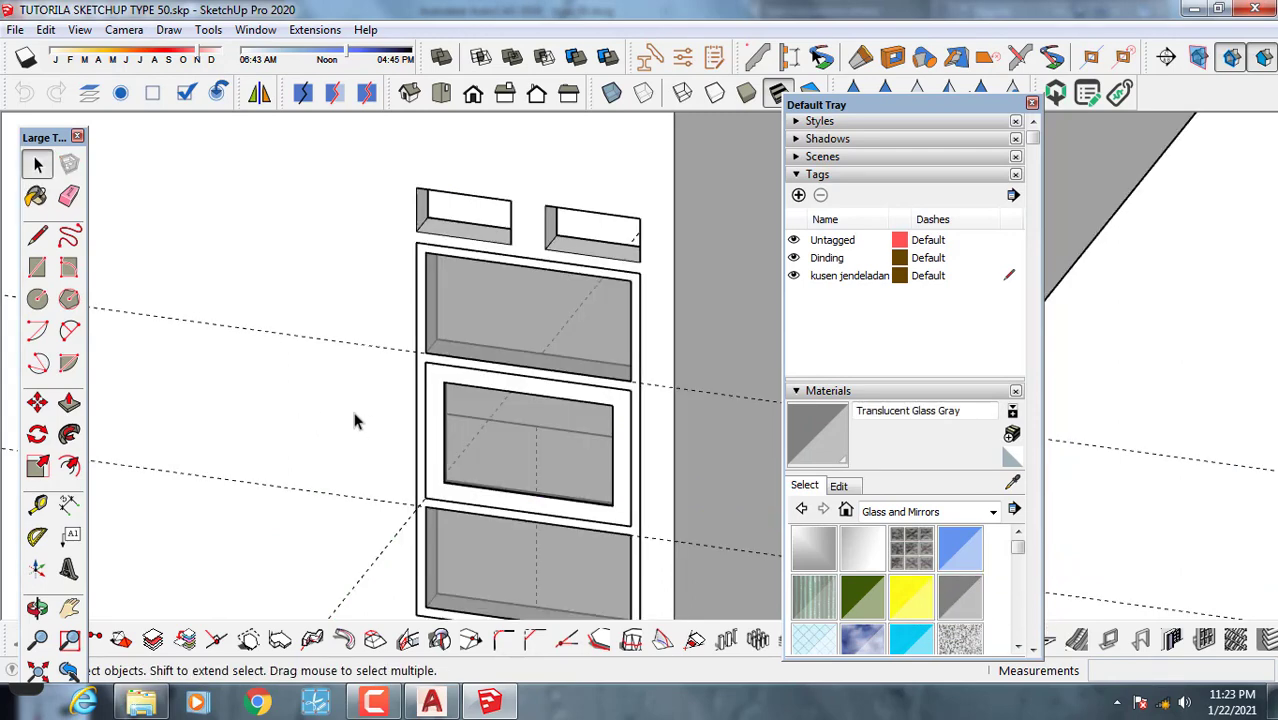
# Paint the whole window frame and its crossbars with Wood Bamboo from the Wood collection.
pyautogui.doubleClick(423, 338)
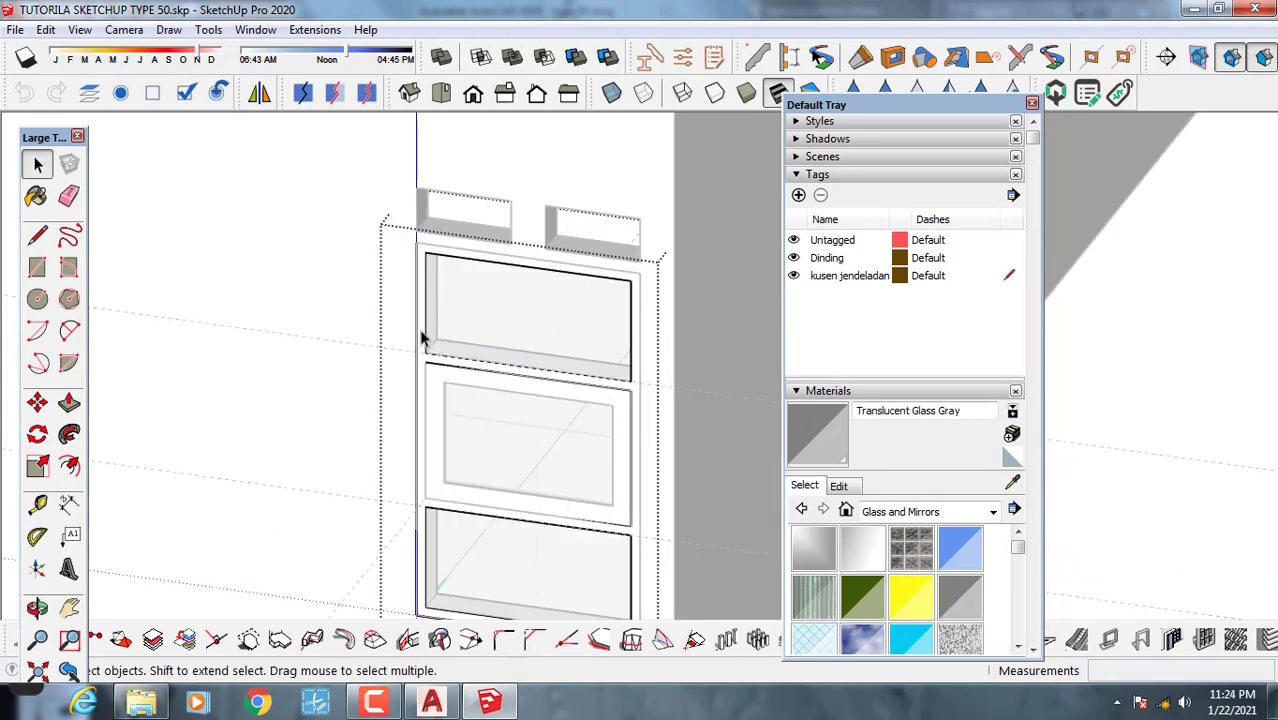
pyautogui.click(998, 515)
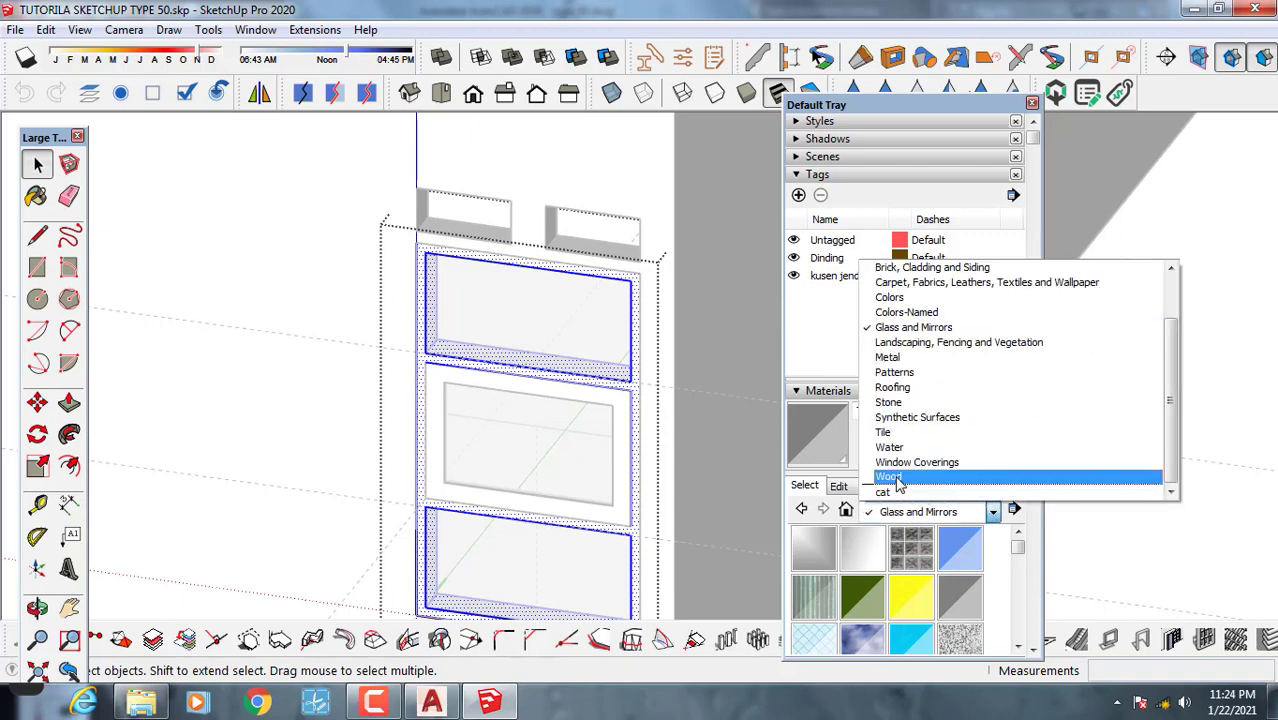
pyautogui.click(898, 480)
pyautogui.click(814, 548)
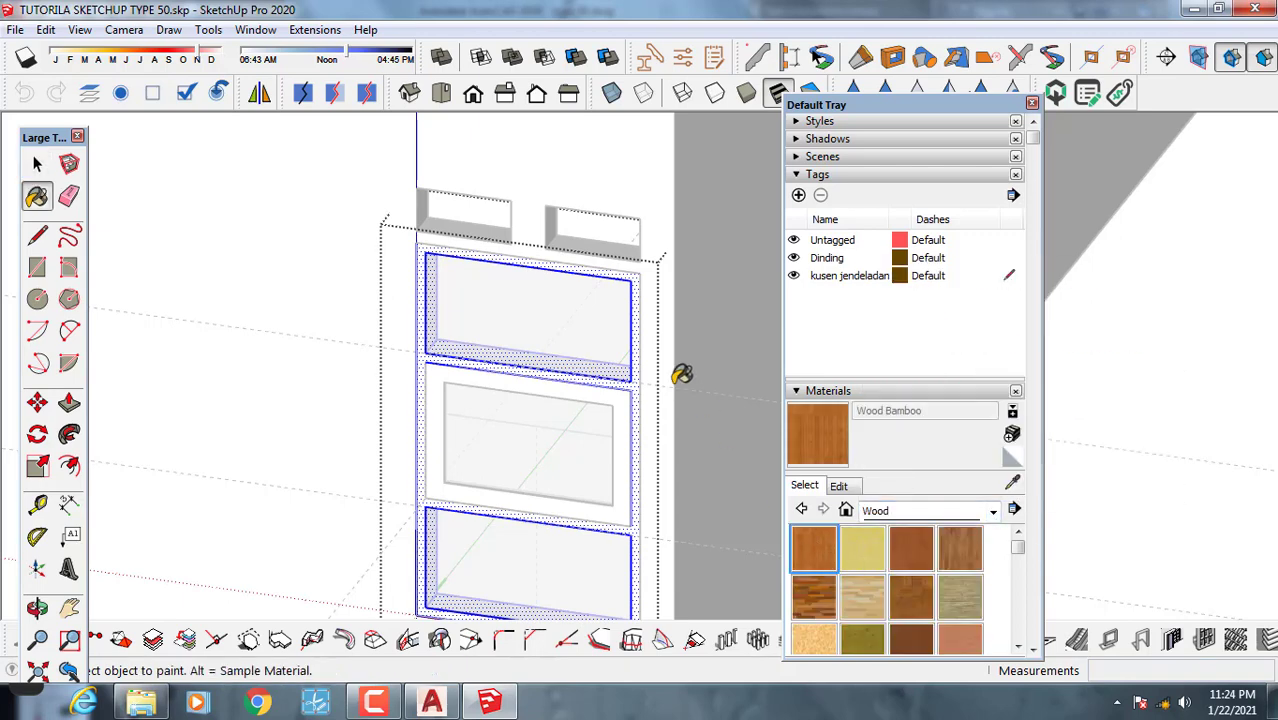
pyautogui.click(636, 300)
pyautogui.press('space')
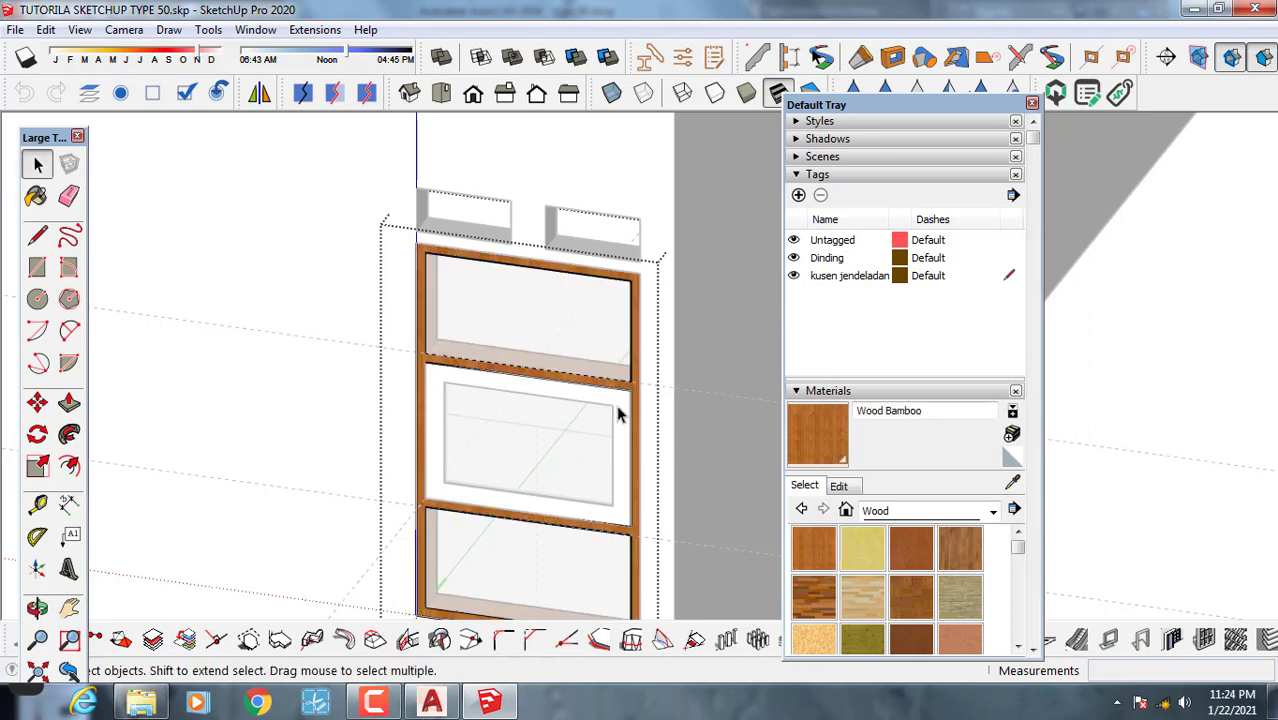
# Paint the middle panel's border with Wood Bamboo inside its component, and leave the component.
pyautogui.doubleClick(617, 412)
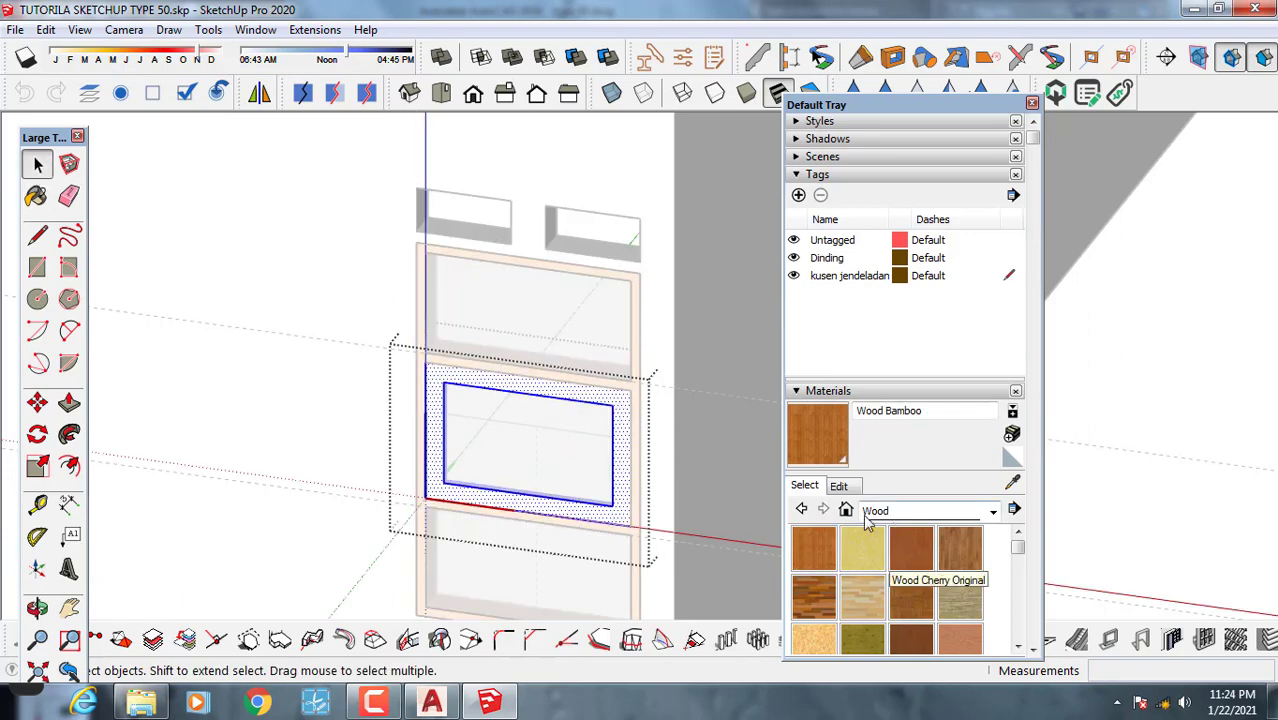
pyautogui.click(816, 438)
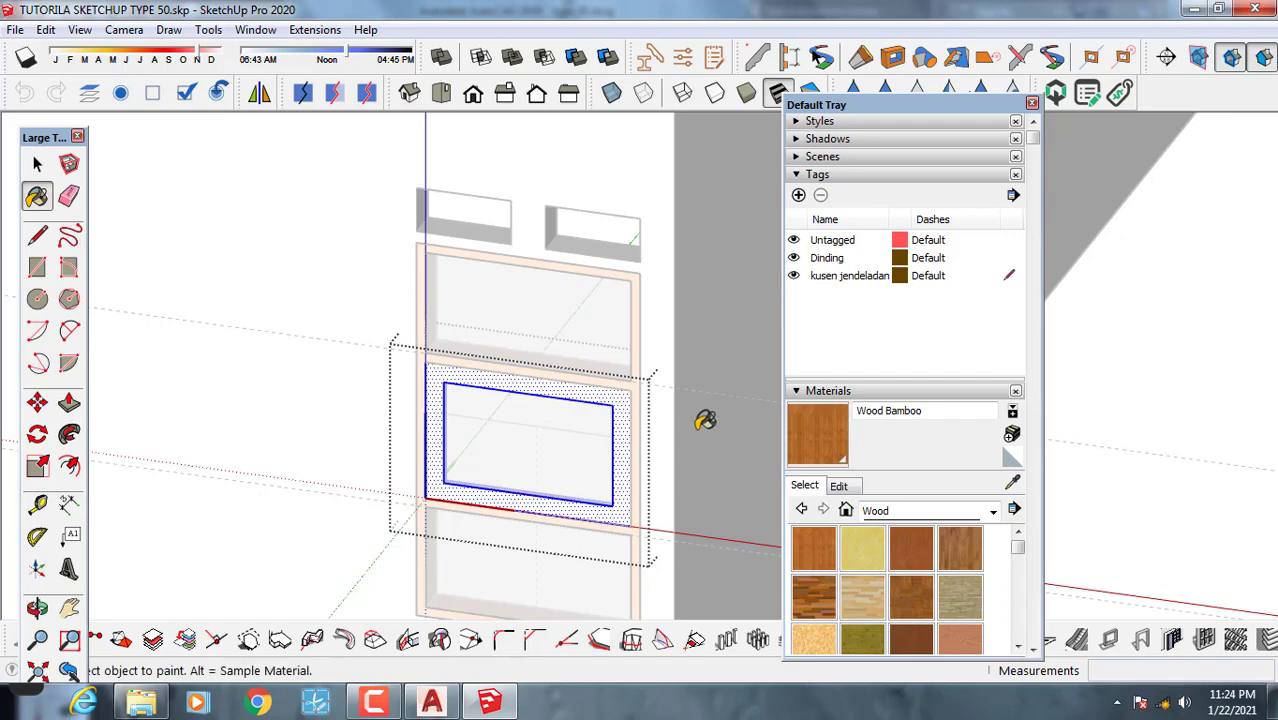
pyautogui.click(609, 397)
pyautogui.moveTo(609, 397); pyautogui.dragTo(695, 430, button='middle')
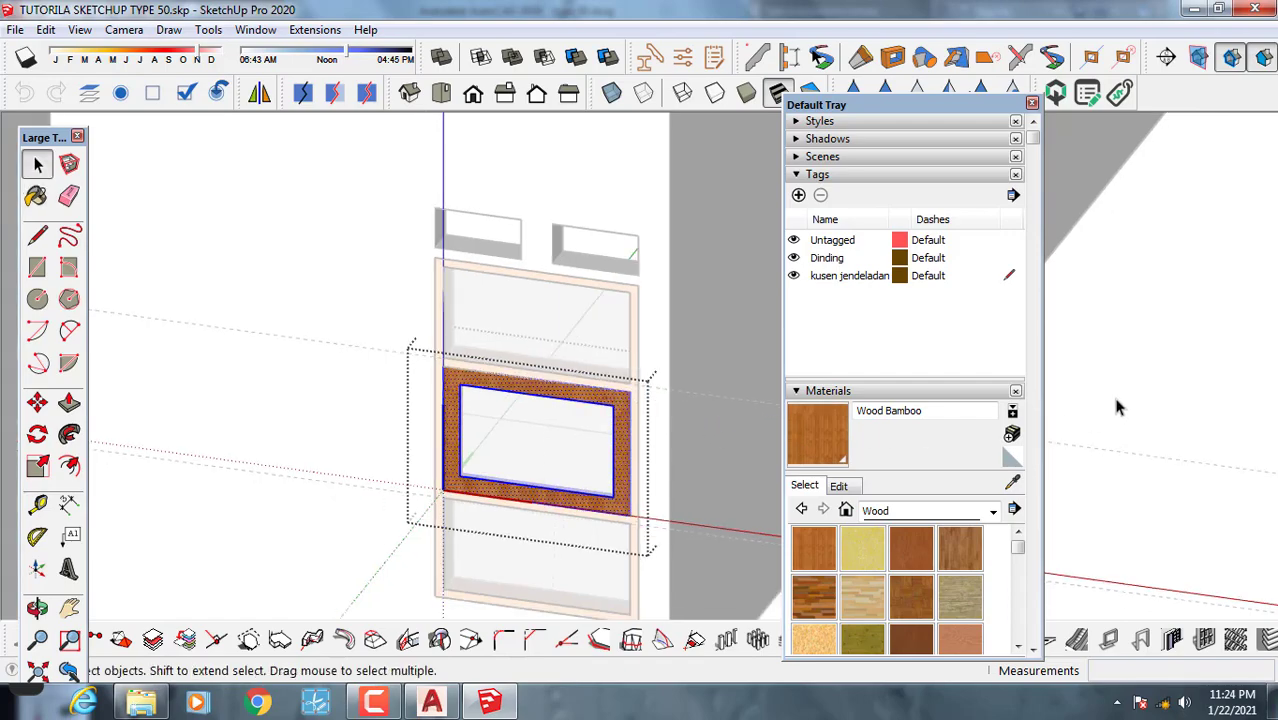
pyautogui.doubleClick(1169, 389)
# Examine the wide three-part window above the entrance in the AutoCAD front elevation, and return to the SketchUp model.
pyautogui.scroll(-2, 1054, 420)
pyautogui.scroll(-4, 468, 432)
pyautogui.moveTo(459, 445); pyautogui.dragTo(500, 414, button='middle')
pyautogui.scroll(3, 690, 417)
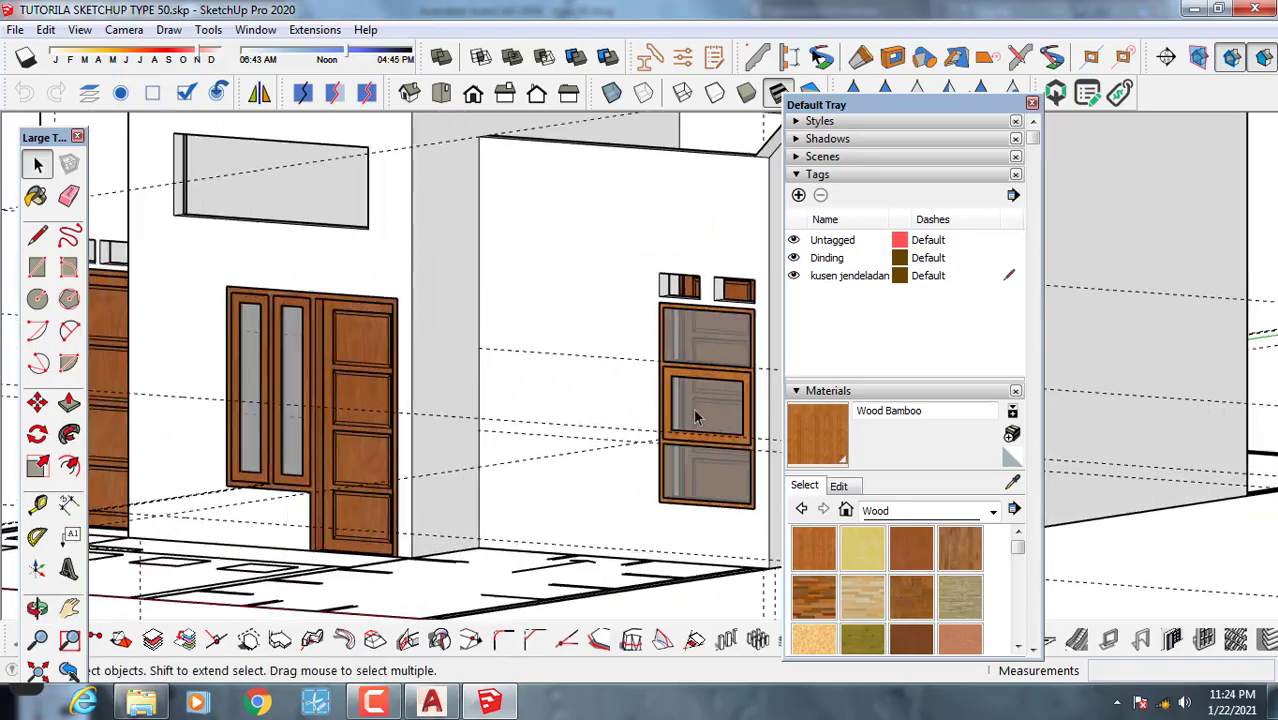
pyautogui.moveTo(697, 418); pyautogui.dragTo(588, 568, button='middle')
pyautogui.click(433, 700)
pyautogui.scroll(-5, 600, 380)
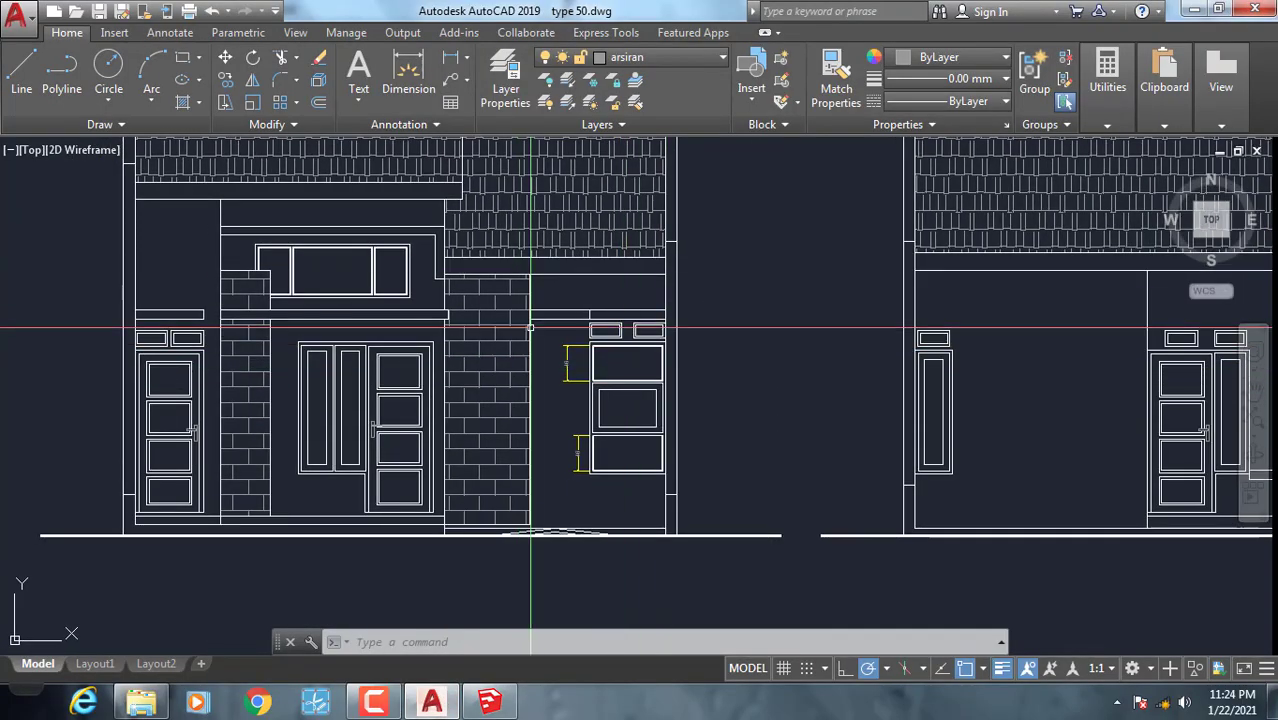
pyautogui.scroll(4, 338, 272)
pyautogui.moveTo(345, 273); pyautogui.dragTo(535, 311, button='middle')
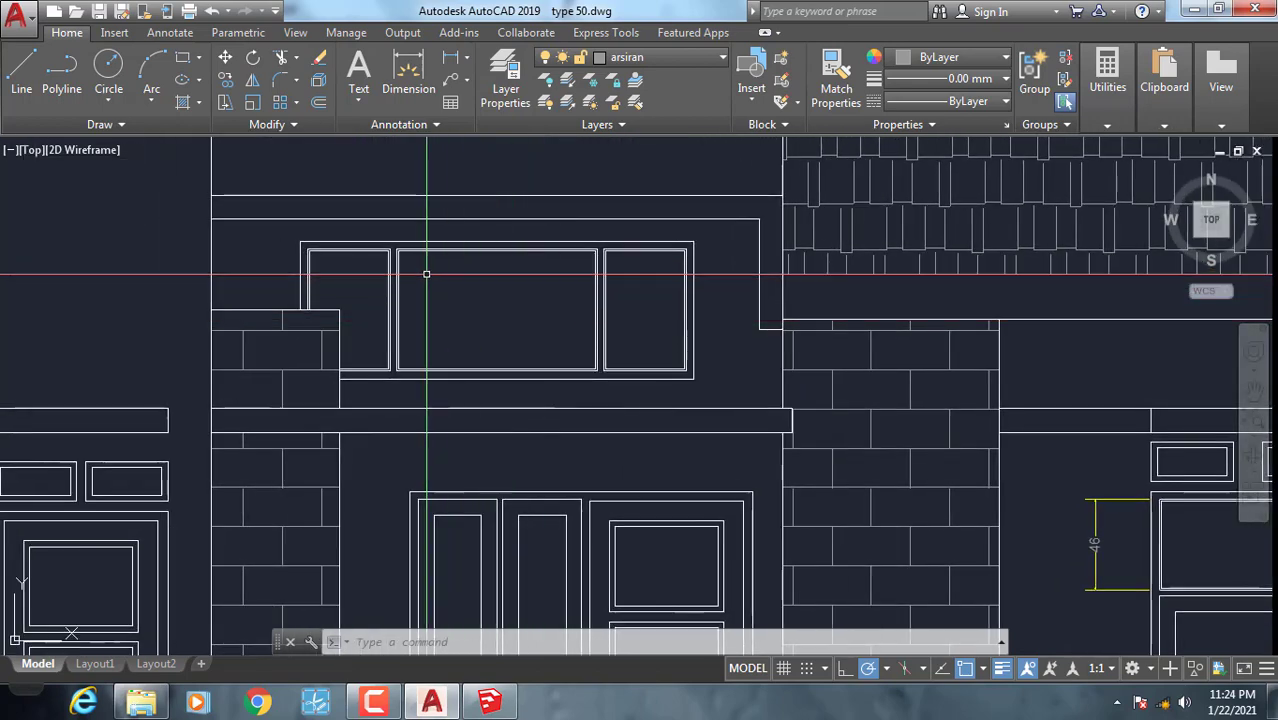
pyautogui.scroll(-4, 465, 290)
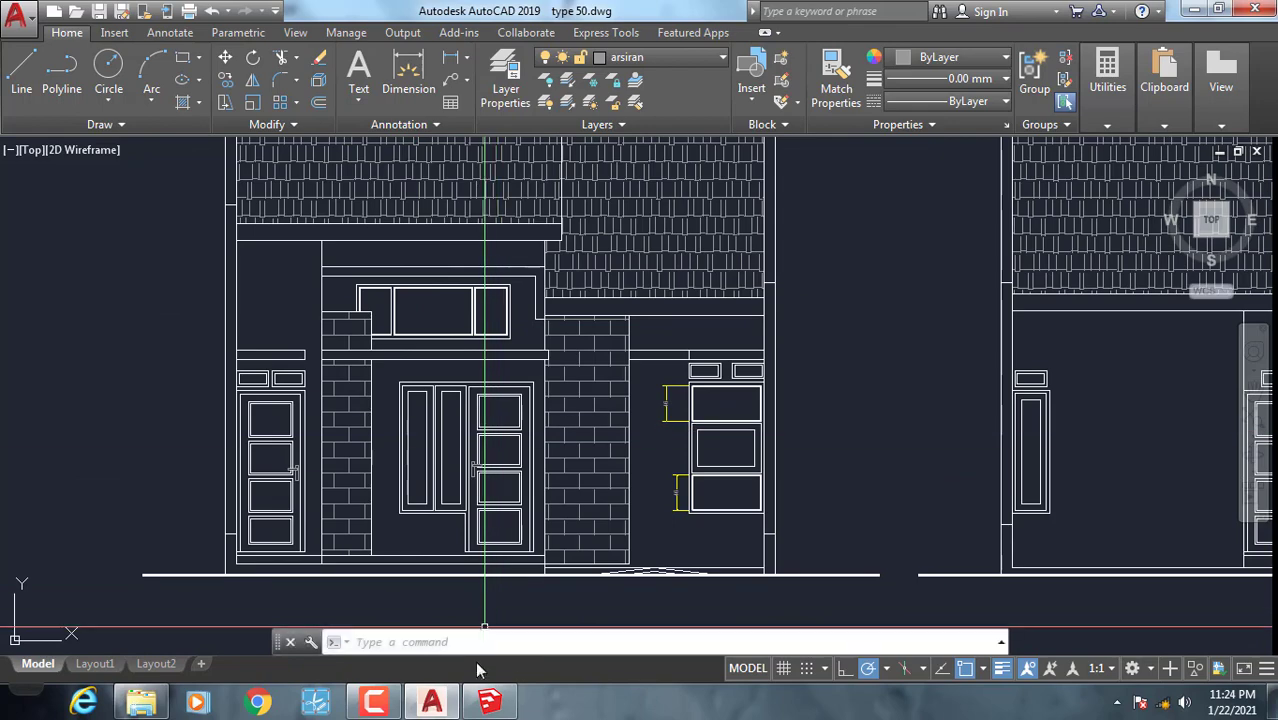
pyautogui.click(489, 701)
pyautogui.scroll(-2, 549, 508)
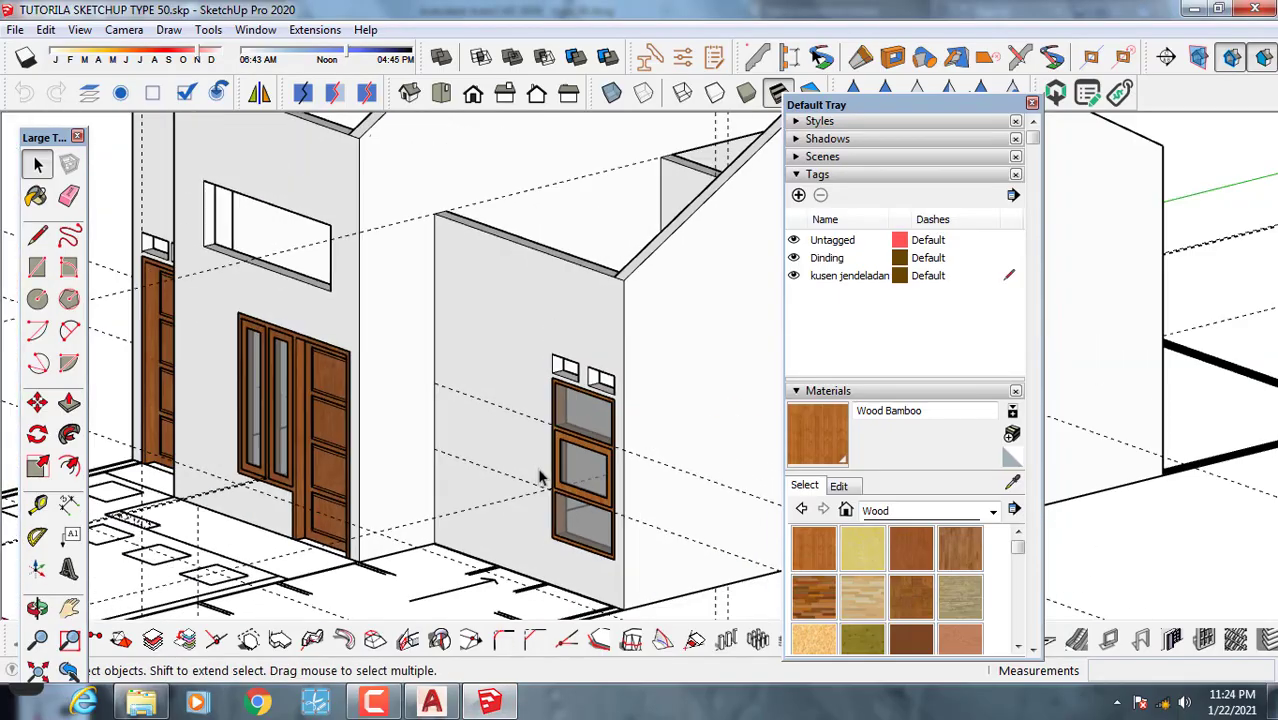
# Examine the painted three-panel window and the empty wide opening above the entrance from several angles.
pyautogui.moveTo(571, 462); pyautogui.dragTo(600, 420, button='middle')
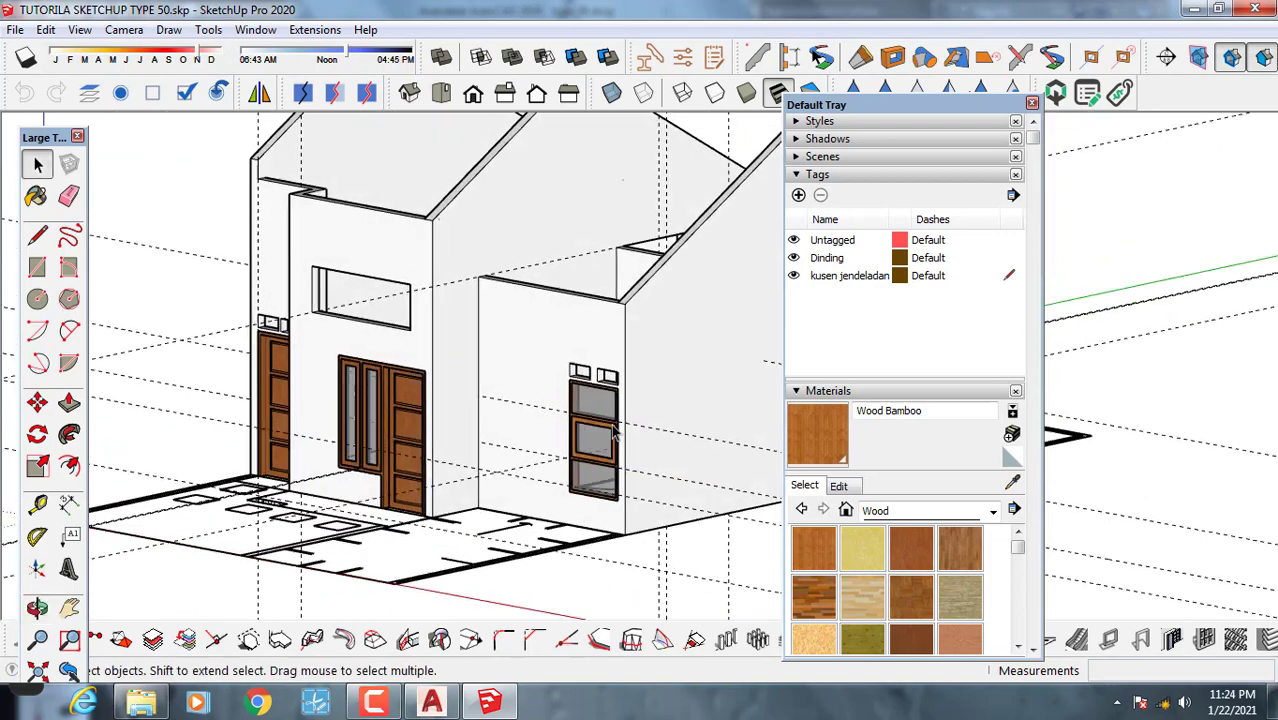
pyautogui.scroll(6, 547, 416)
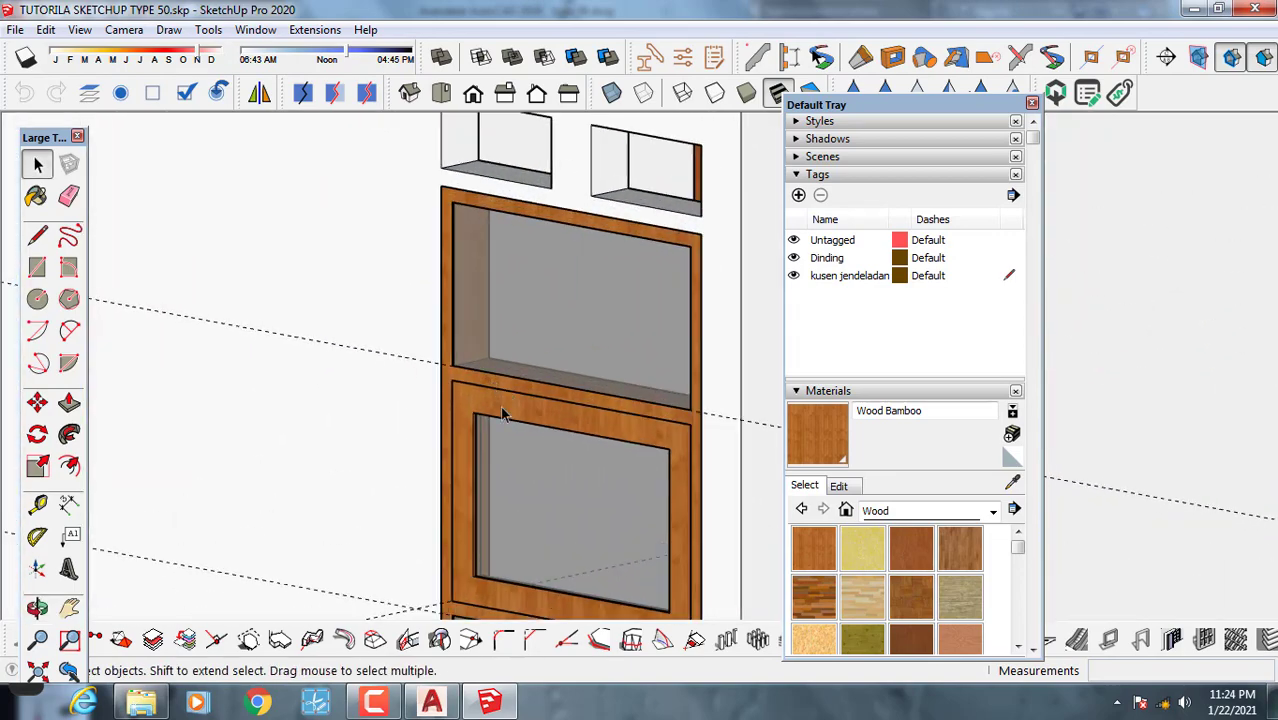
pyautogui.scroll(-2, 636, 412)
pyautogui.moveTo(633, 412); pyautogui.dragTo(675, 347, button='middle')
pyautogui.scroll(-4, 568, 450)
pyautogui.scroll(-5, 511, 362)
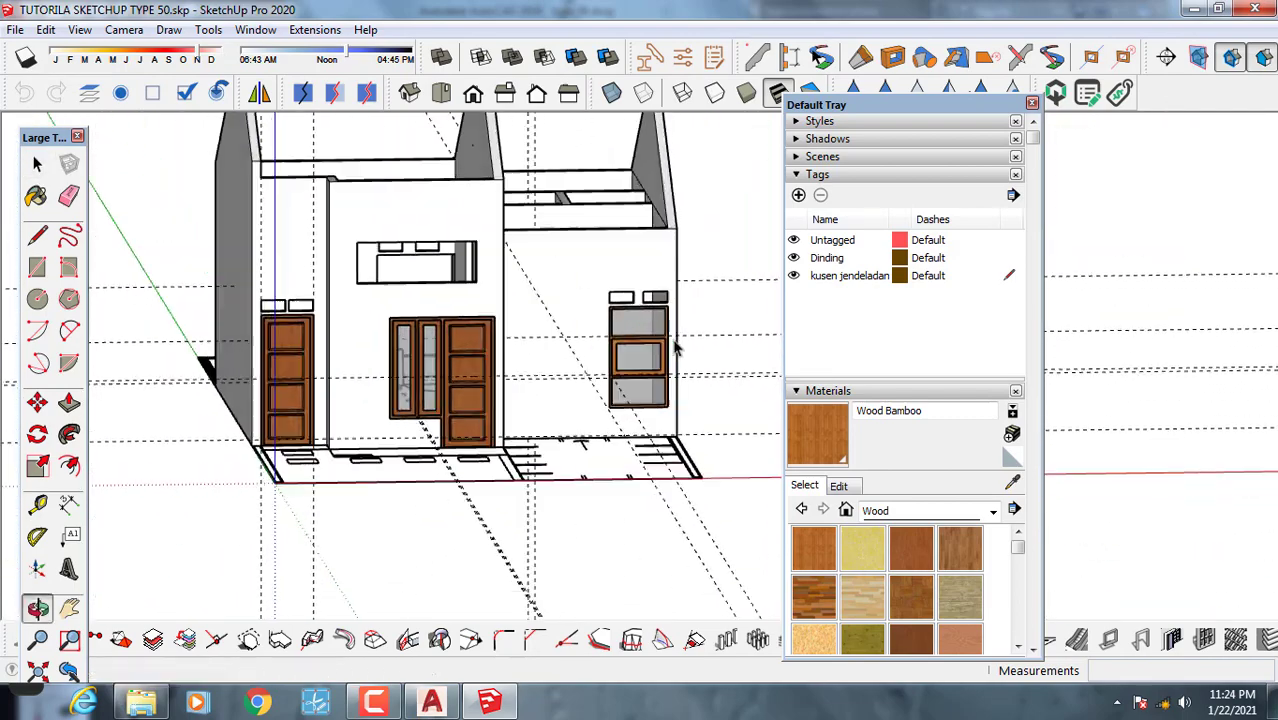
pyautogui.scroll(7, 680, 320)
pyautogui.scroll(-6, 645, 310)
pyautogui.keyDown('shift'); pyautogui.moveTo(400, 339); pyautogui.dragTo(262, 377, button='middle'); pyautogui.keyUp('shift')
pyautogui.scroll(3, 350, 297)
pyautogui.moveTo(262, 377); pyautogui.dragTo(378, 594, button='middle')
# Switch to the AutoCAD front elevation and dimension the frame thickness at the wide window's upper-left corner.
pyautogui.click(430, 704)
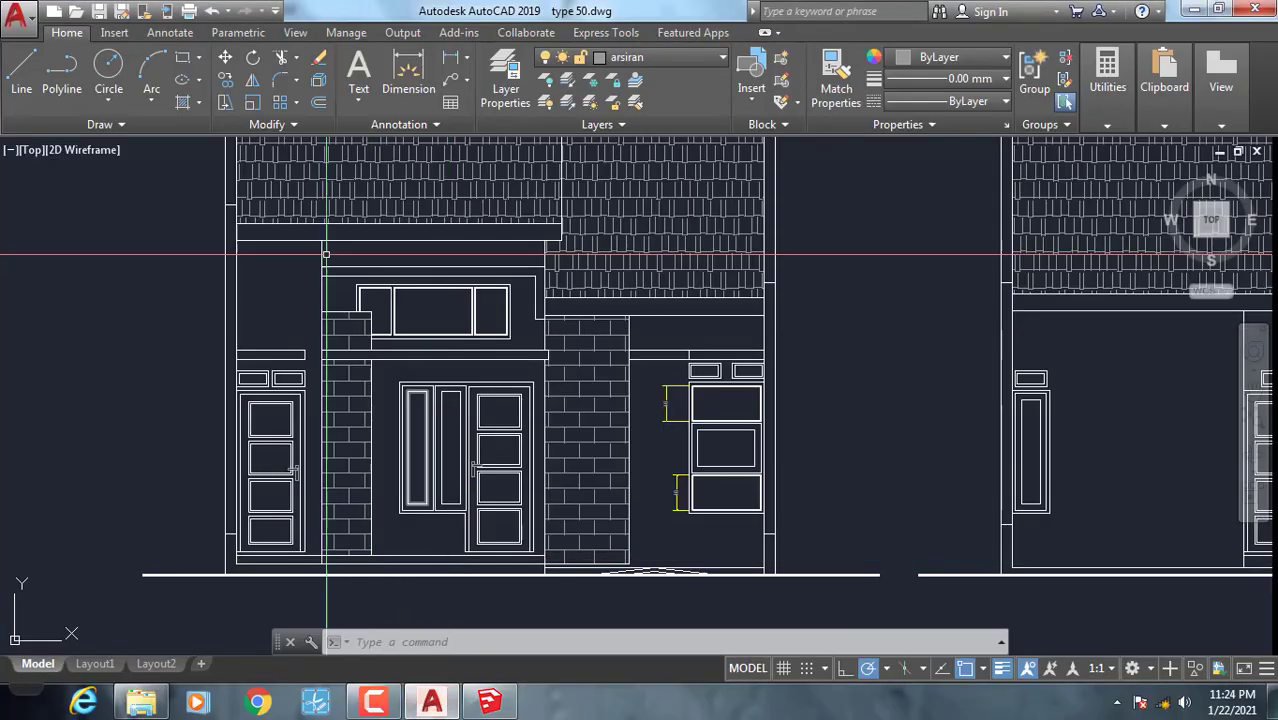
pyautogui.scroll(6, 371, 289)
pyautogui.scroll(2, 510, 424)
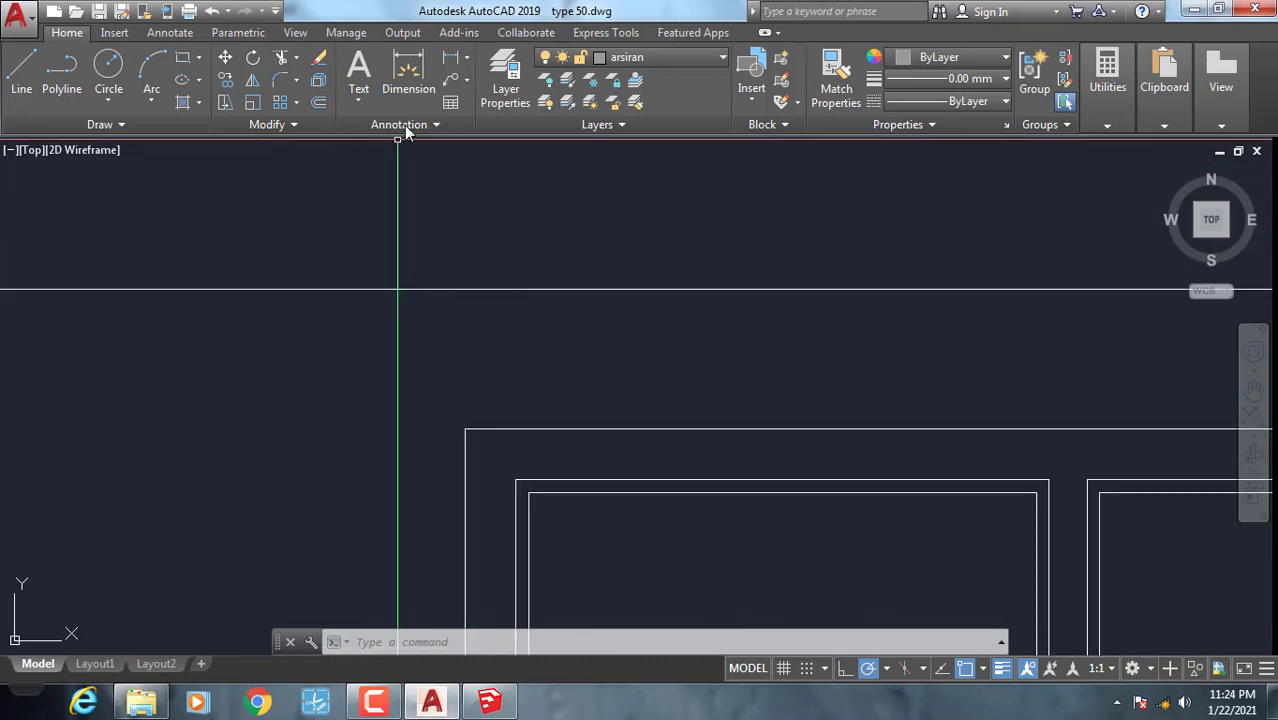
pyautogui.click(451, 59)
pyautogui.click(515, 480)
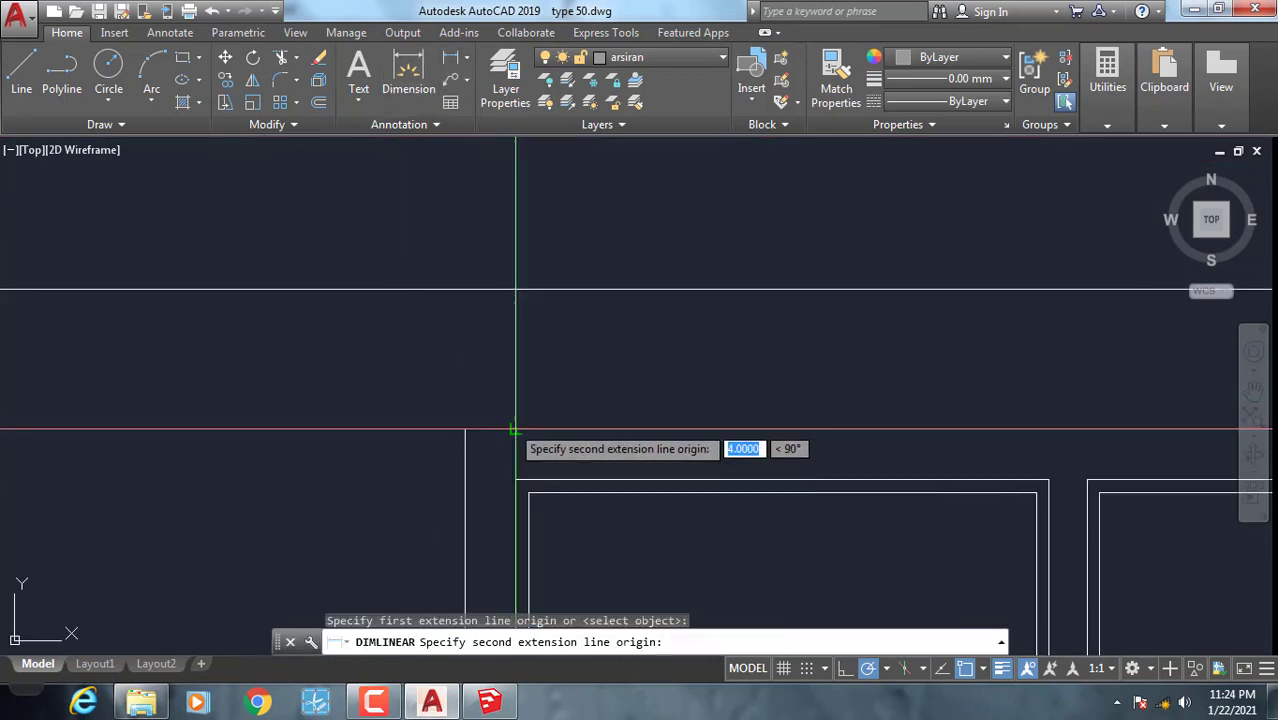
pyautogui.click(515, 430)
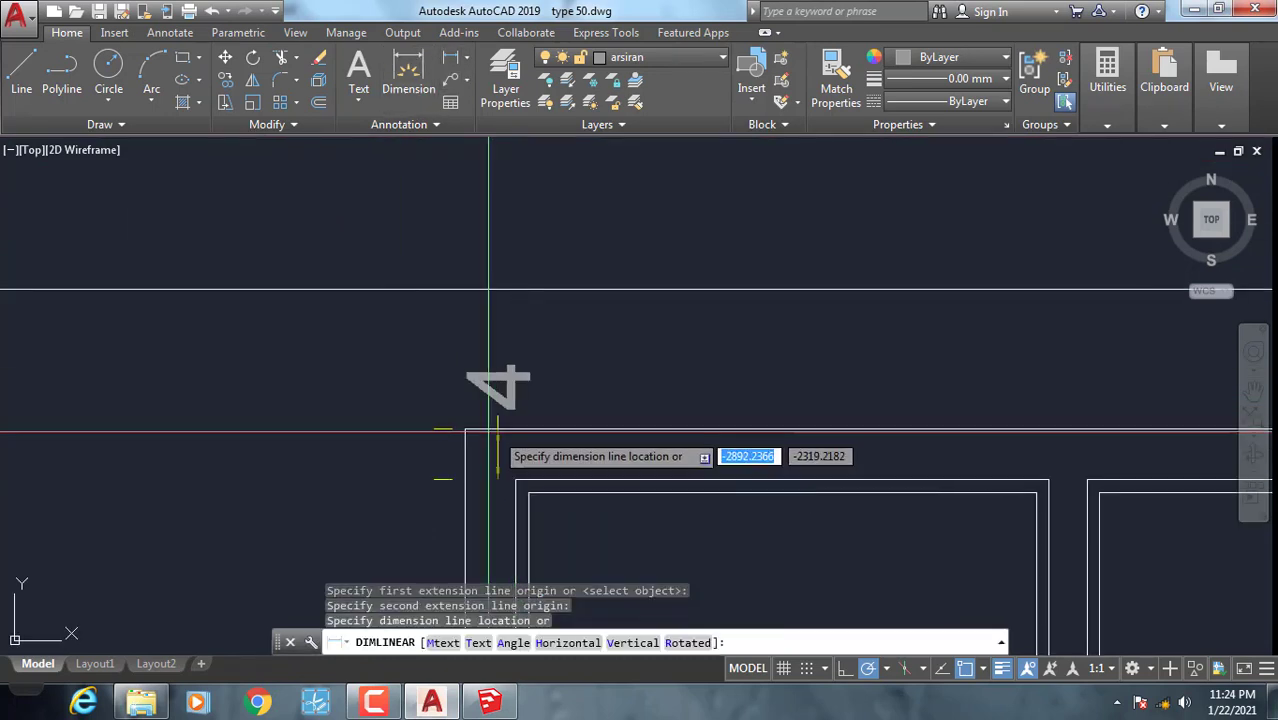
pyautogui.click(345, 428)
pyautogui.scroll(-4, 451, 425)
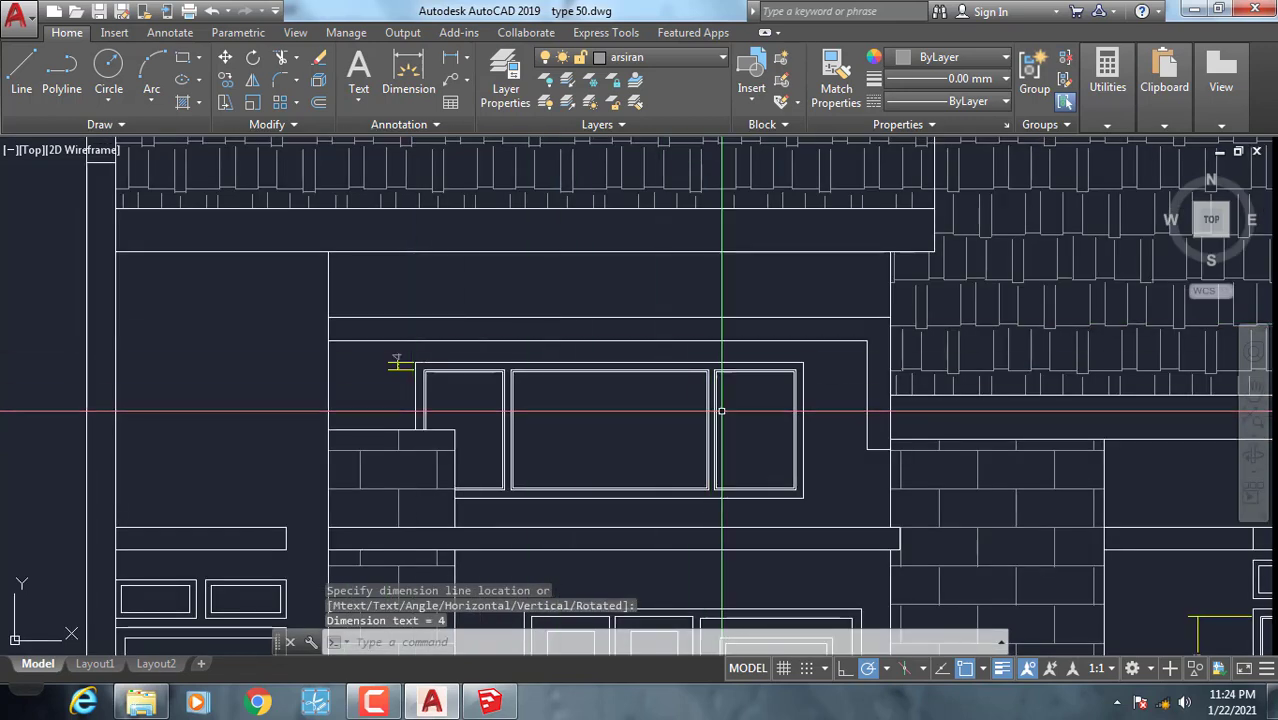
# Return to SketchUp and draw a 200 x 70 cm rectangle across the wide opening above the entrance.
pyautogui.click(447, 707)
pyautogui.scroll(5, 287, 363)
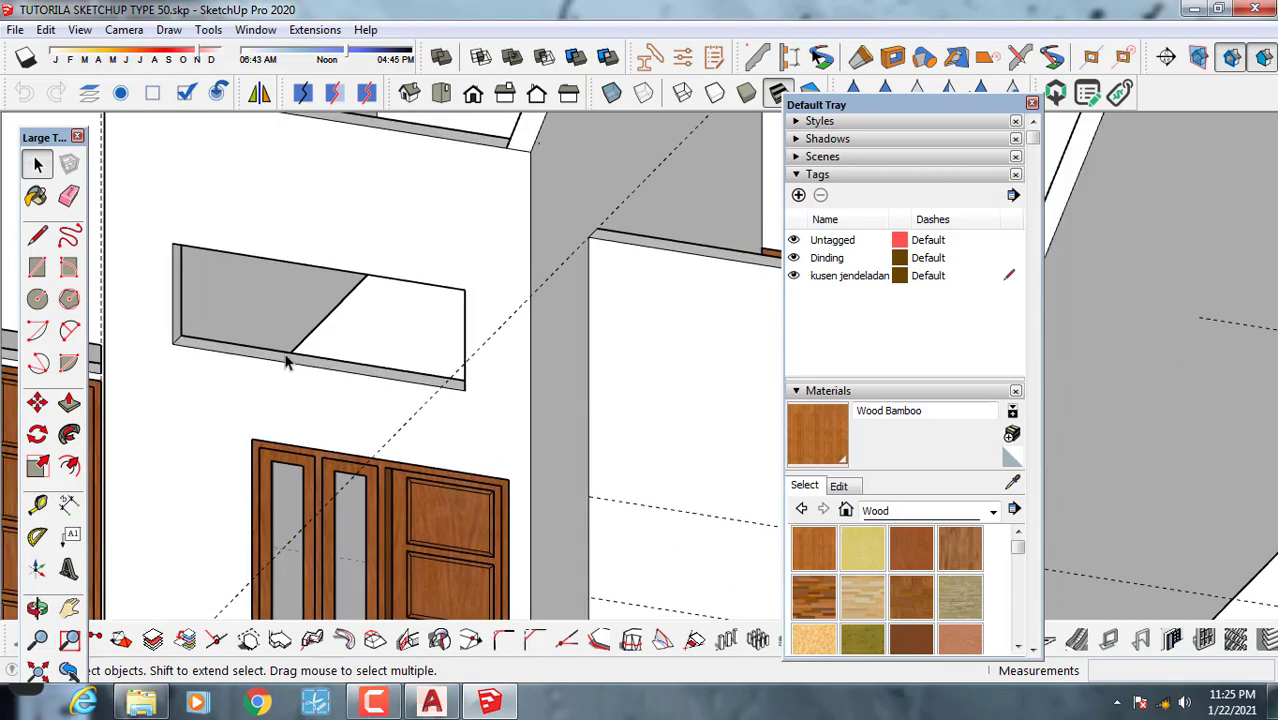
pyautogui.press('r')
pyautogui.scroll(2, 260, 305)
pyautogui.click(127, 211)
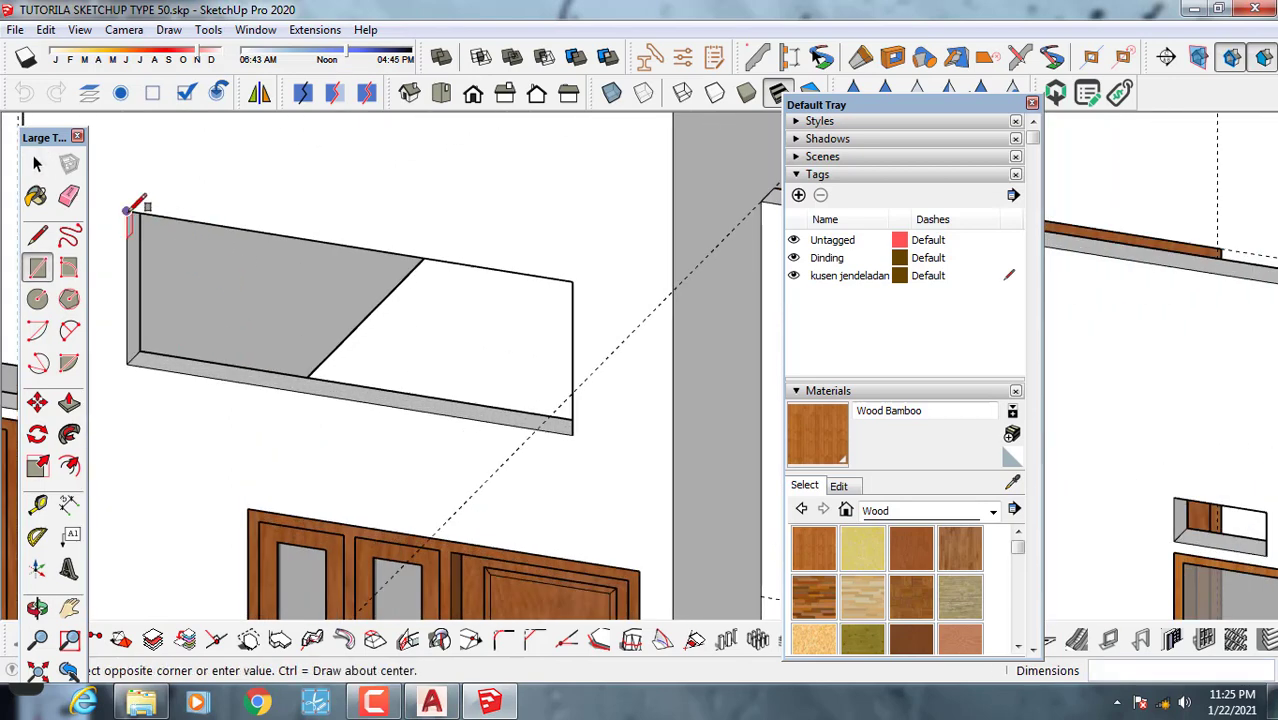
pyautogui.click(574, 432)
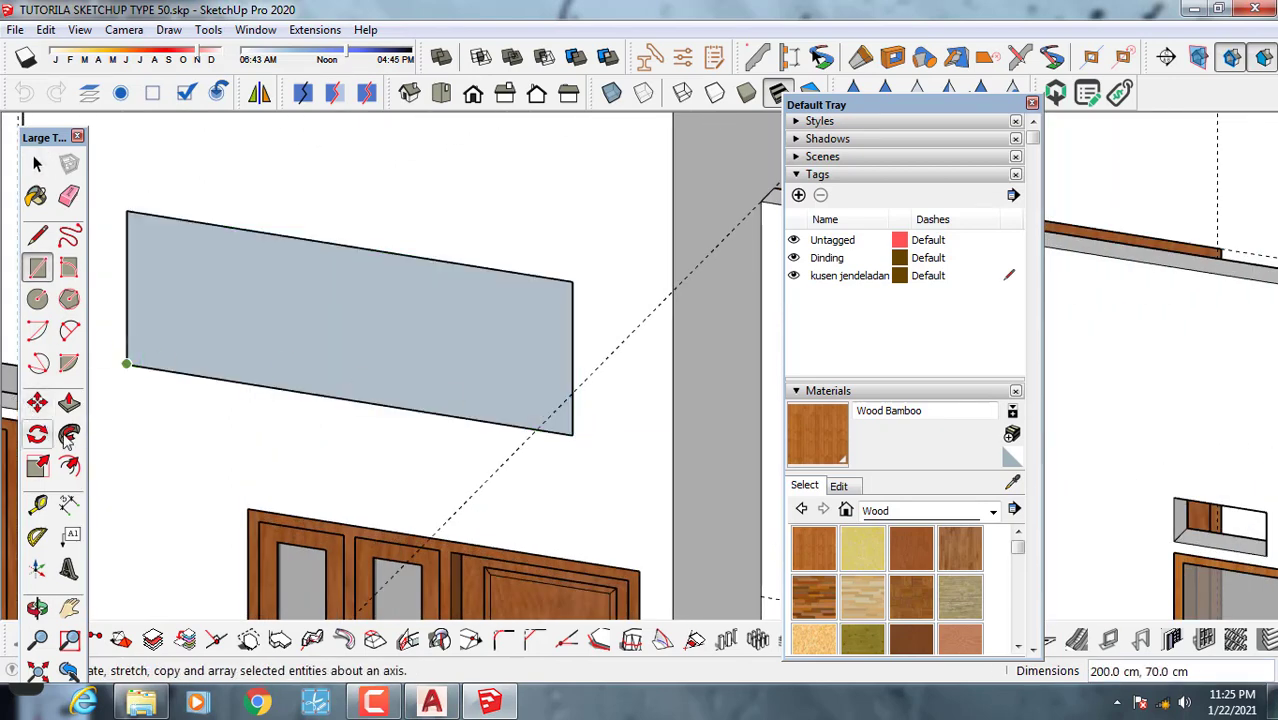
# Offset the rectangle's outline 4 cm inward and delete the inner face to leave a frame.
pyautogui.click(70, 465)
pyautogui.click(229, 263)
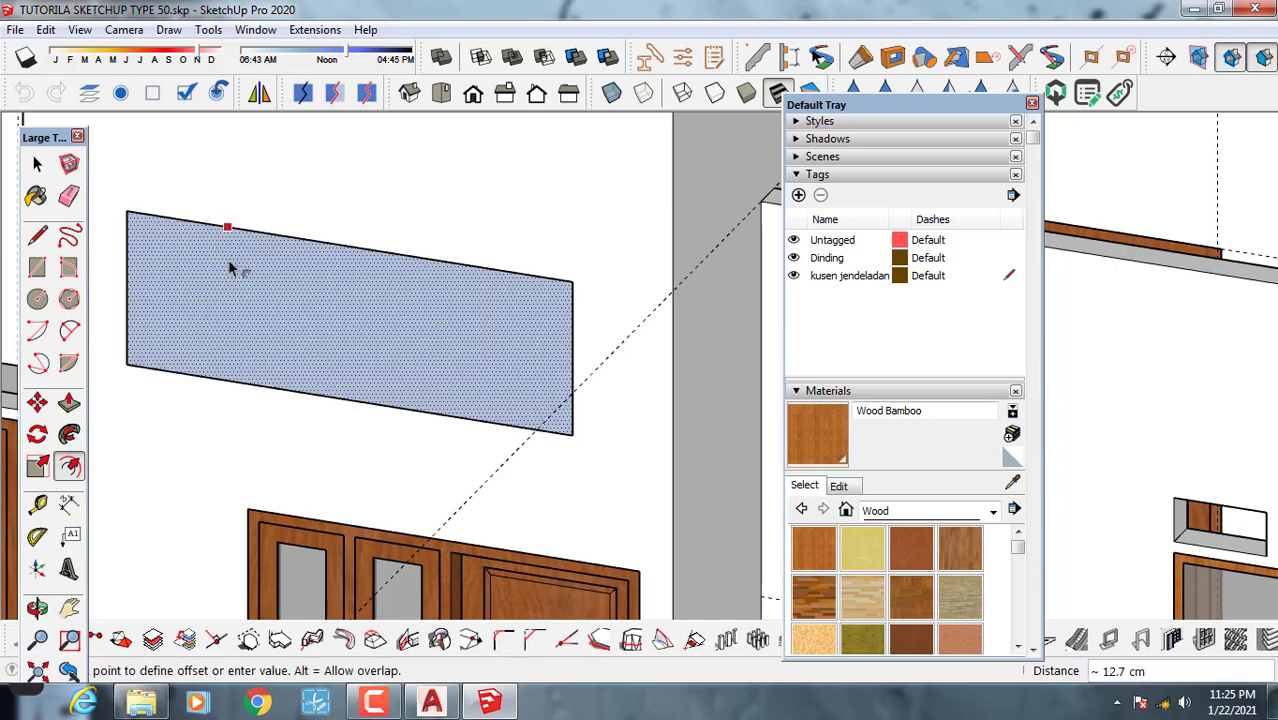
pyautogui.write('4')
pyautogui.press('Return')
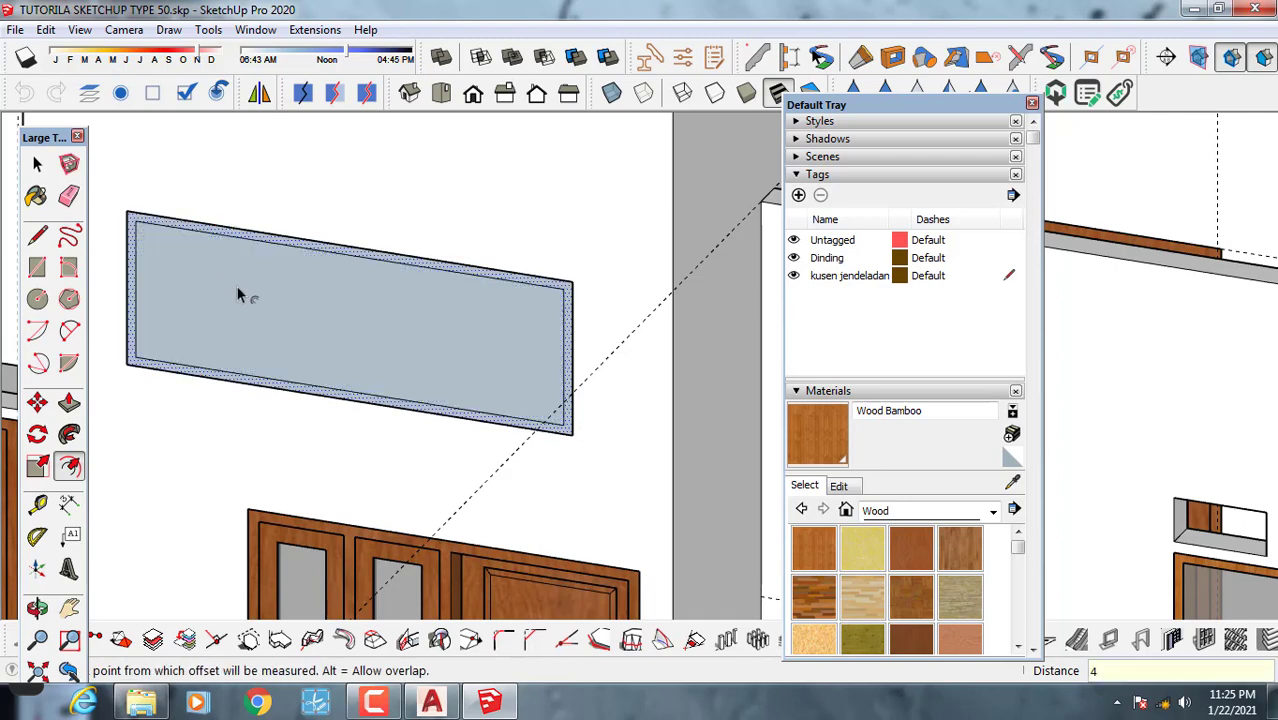
pyautogui.press('space')
pyautogui.press('Delete')
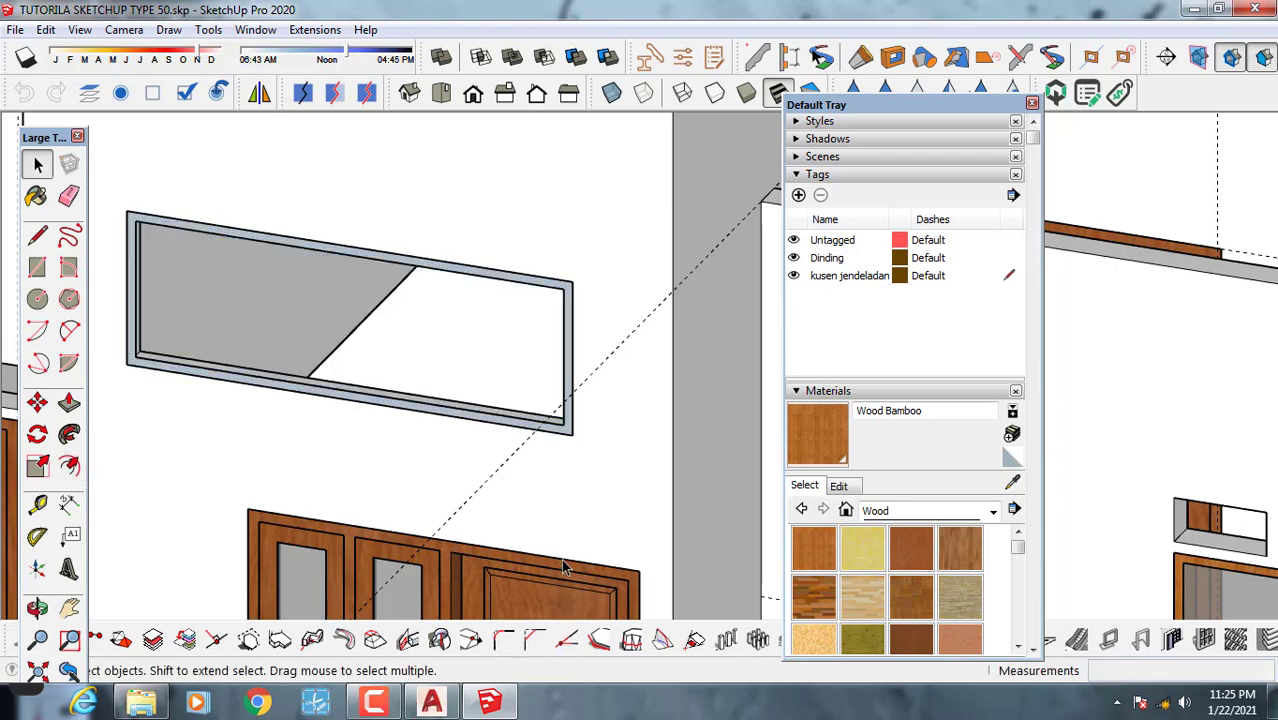
# Extrude the wide window's frame to a depth of 15 cm with Push/Pull.
pyautogui.moveTo(333, 441); pyautogui.dragTo(312, 505, button='middle')
pyautogui.press('p')
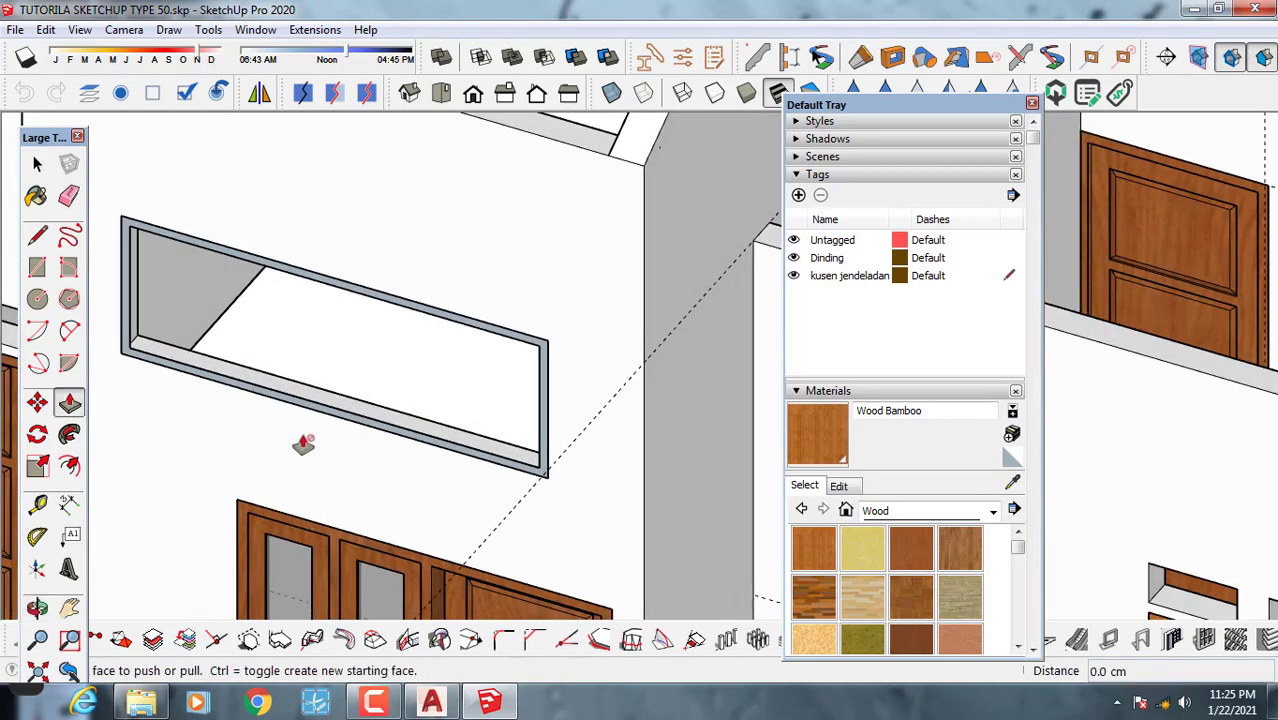
pyautogui.scroll(3, 300, 443)
pyautogui.click(299, 401)
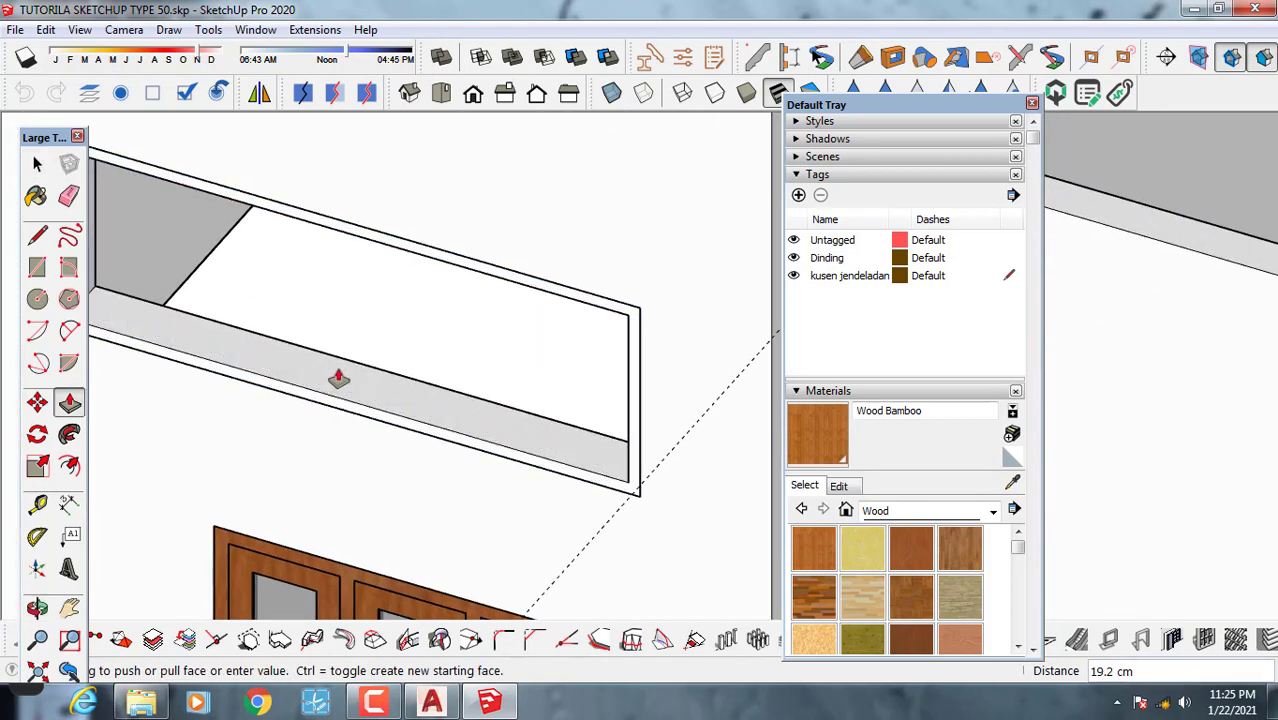
pyautogui.press('Return')
pyautogui.scroll(-4, 339, 378)
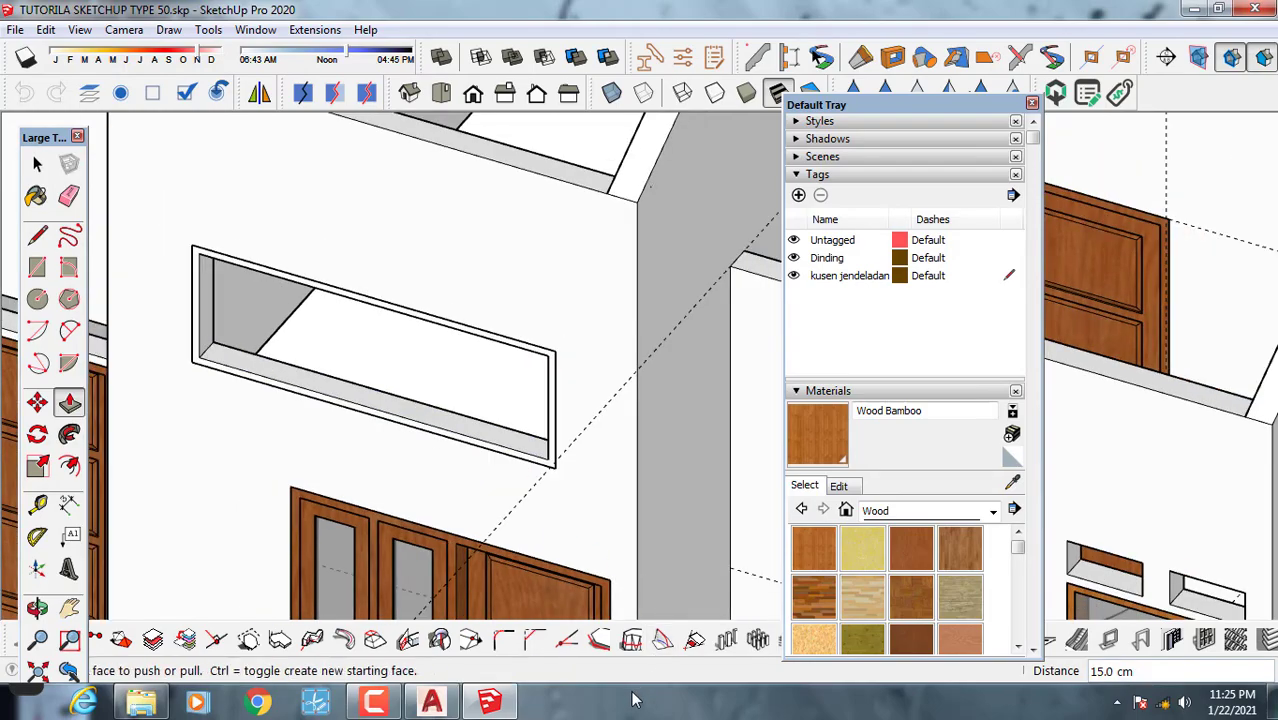
# Switch to the AutoCAD elevation and dimension the width of the wide window's left pane opening.
pyautogui.click(428, 703)
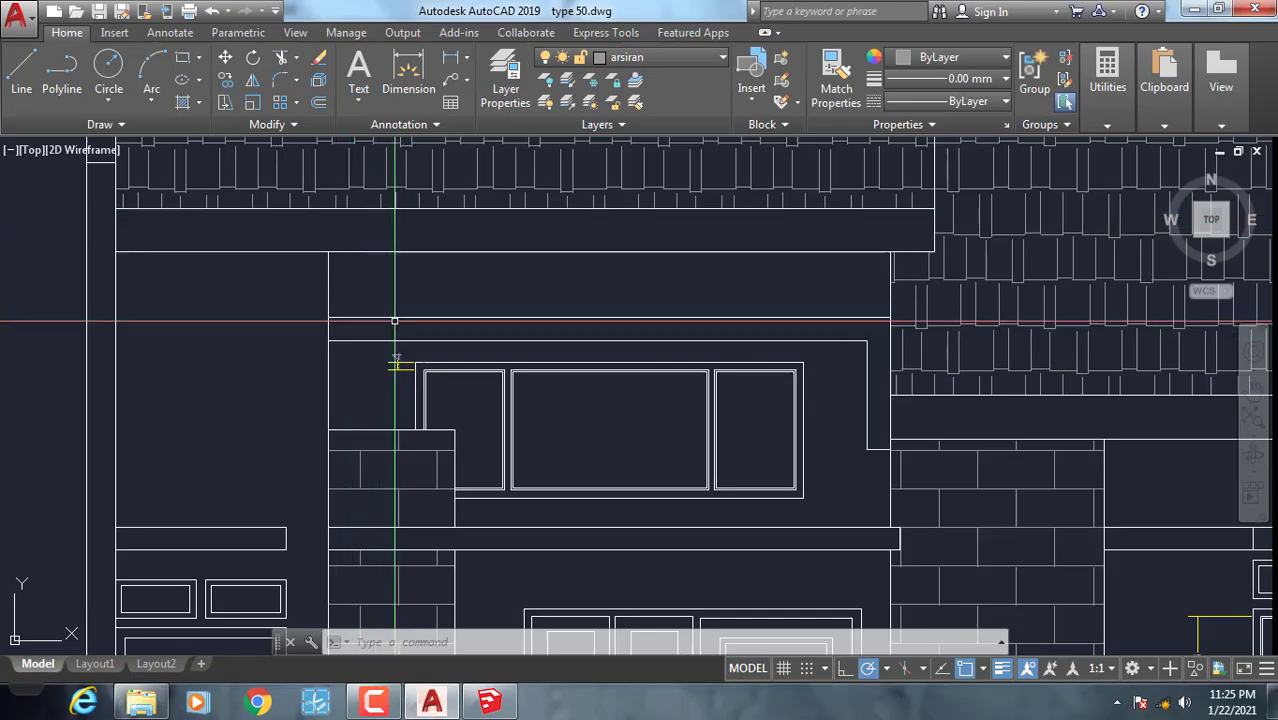
pyautogui.scroll(2, 426, 354)
pyautogui.click(450, 62)
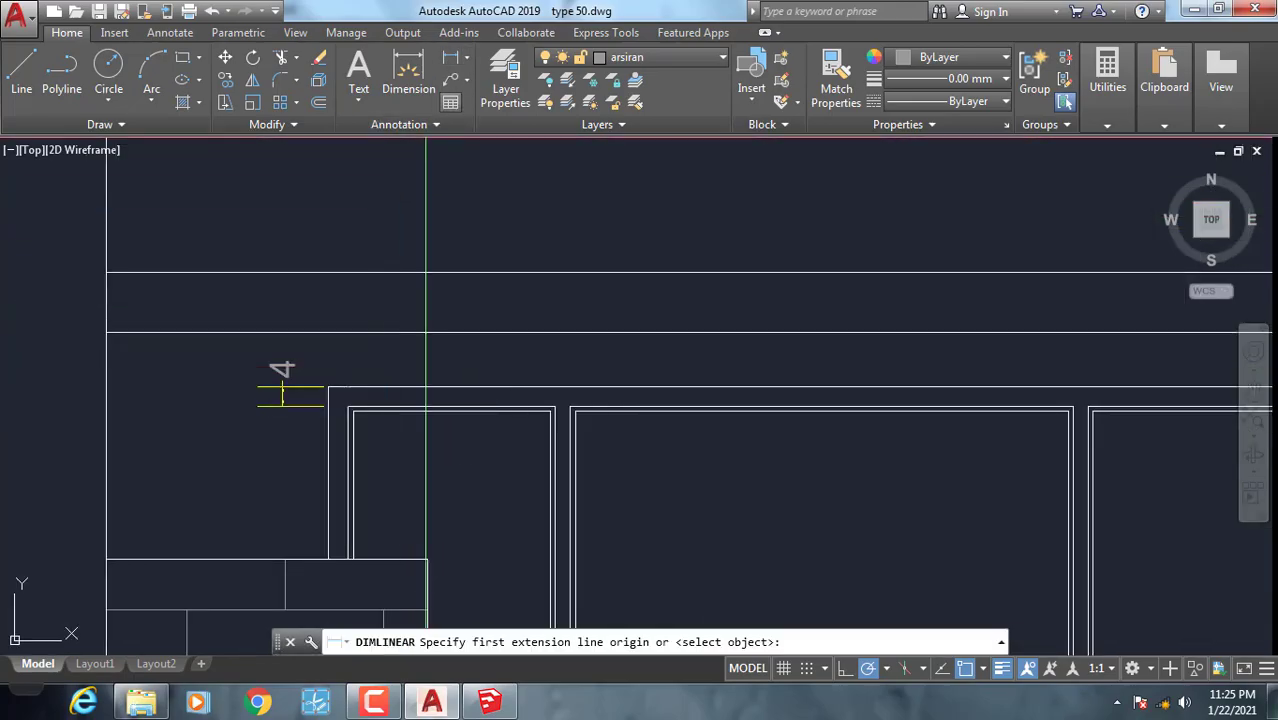
pyautogui.scroll(3, 342, 402)
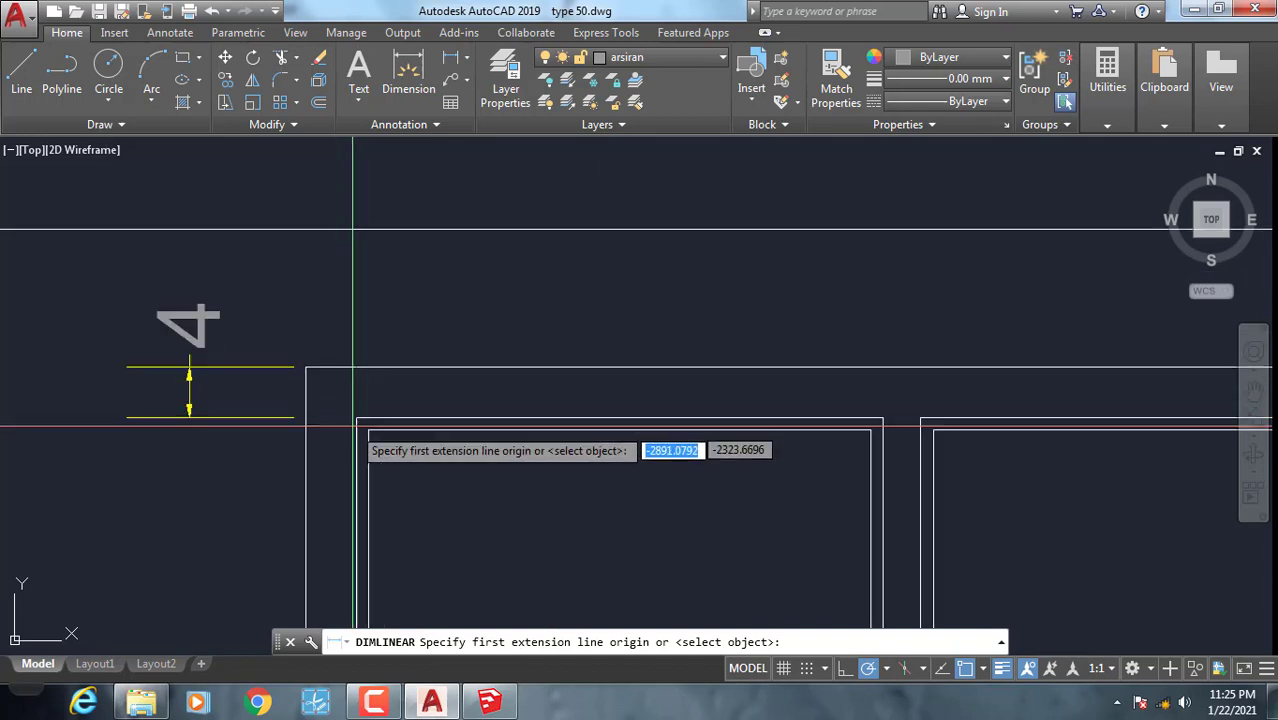
pyautogui.click(356, 417)
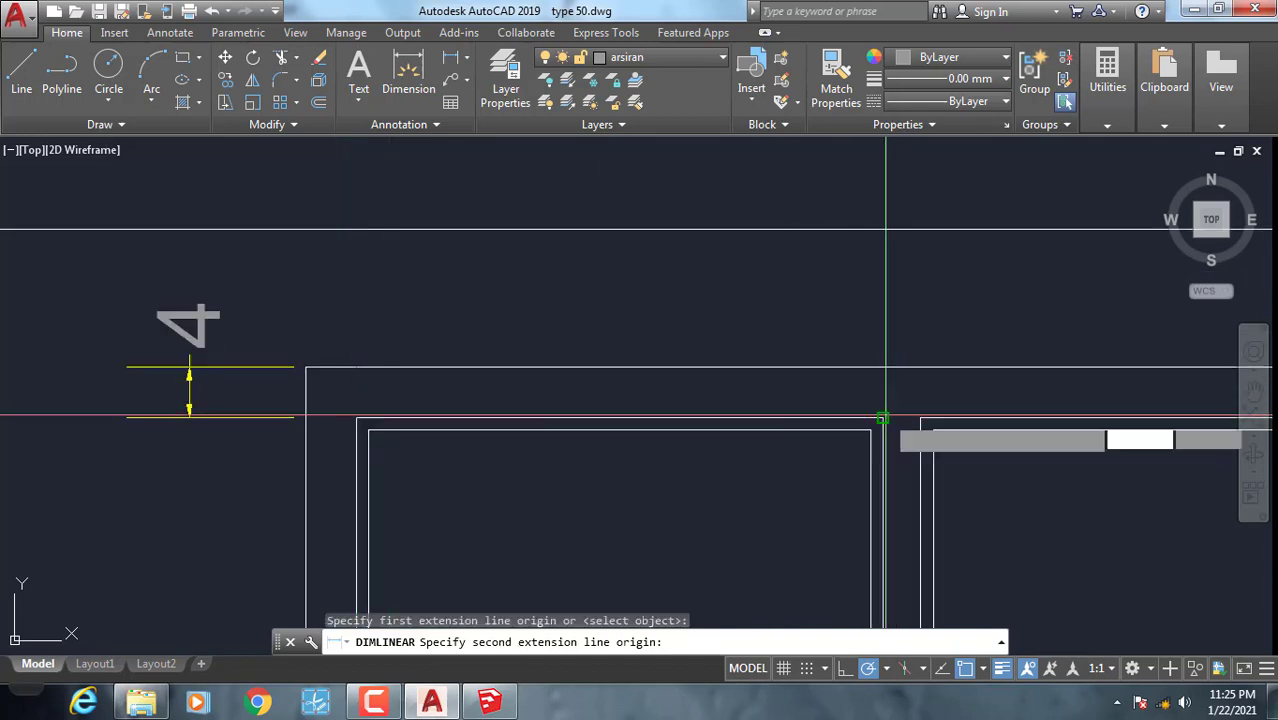
pyautogui.click(883, 418)
pyautogui.click(840, 299)
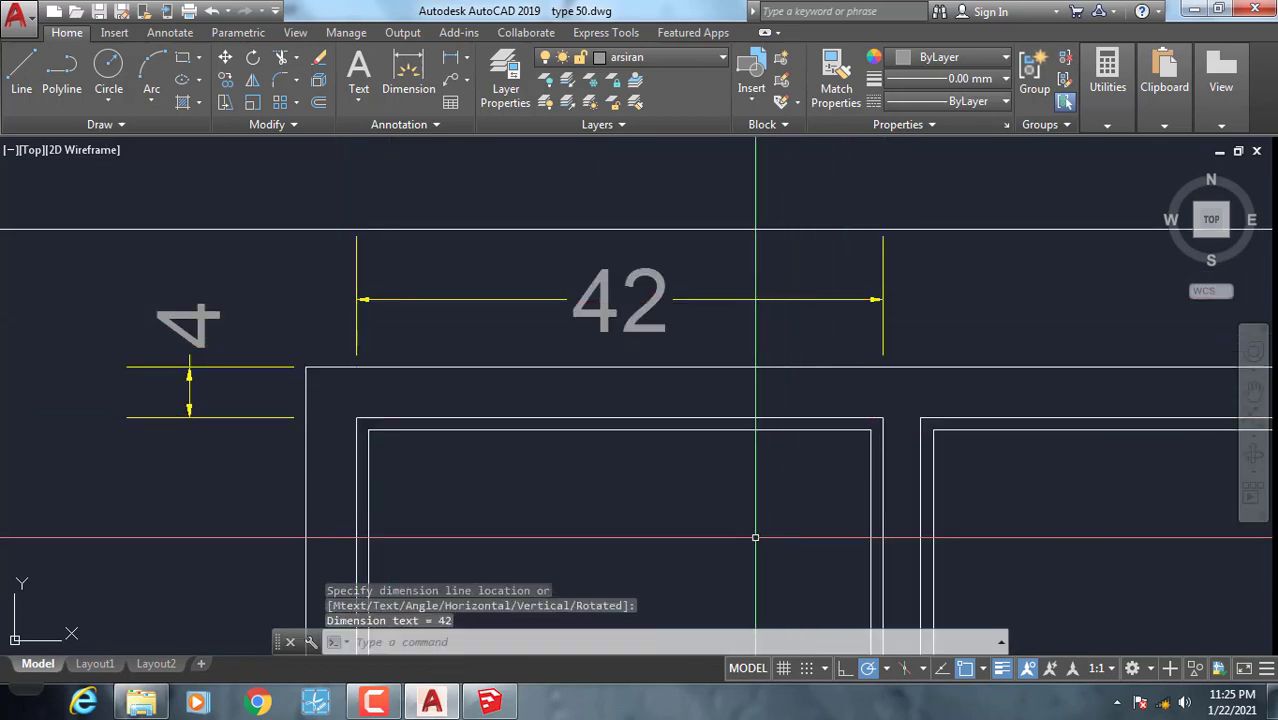
# Return to SketchUp and copy the frame's left inner vertical edge 42 cm to the right.
pyautogui.click(489, 701)
pyautogui.scroll(2, 228, 340)
pyautogui.press('space')
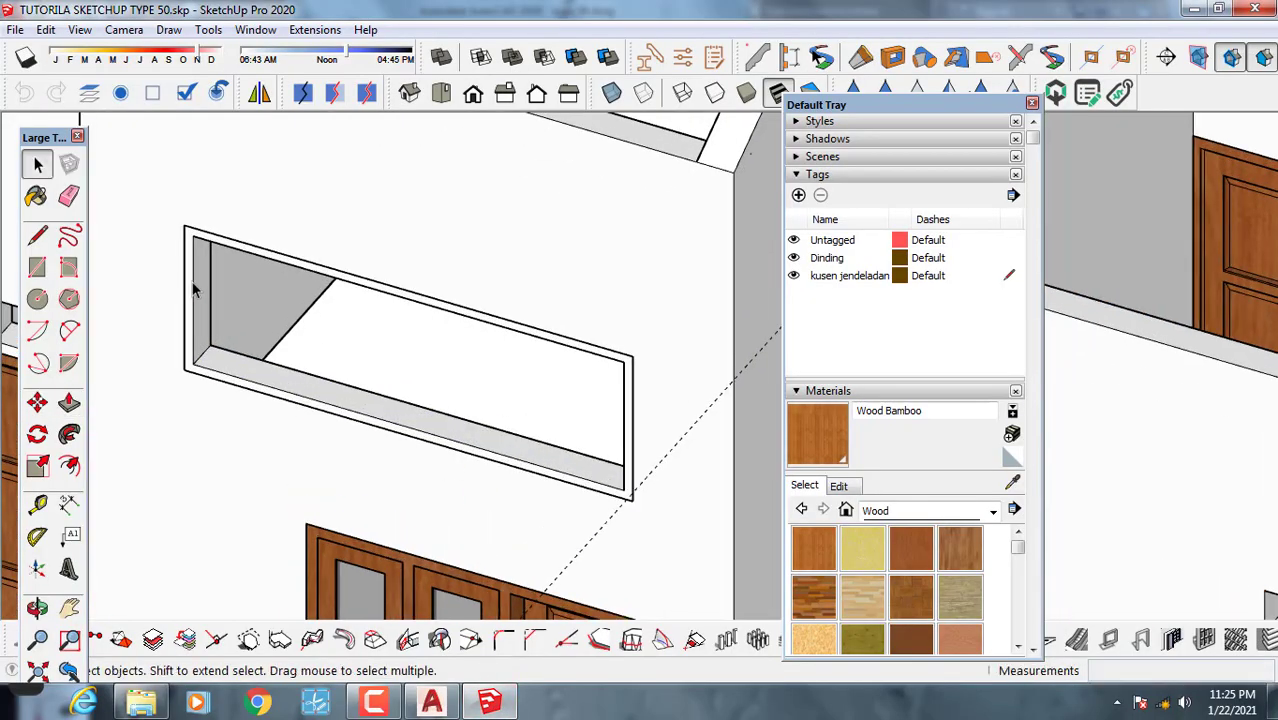
pyautogui.scroll(1, 193, 270)
pyautogui.press('m')
pyautogui.scroll(1, 186, 230)
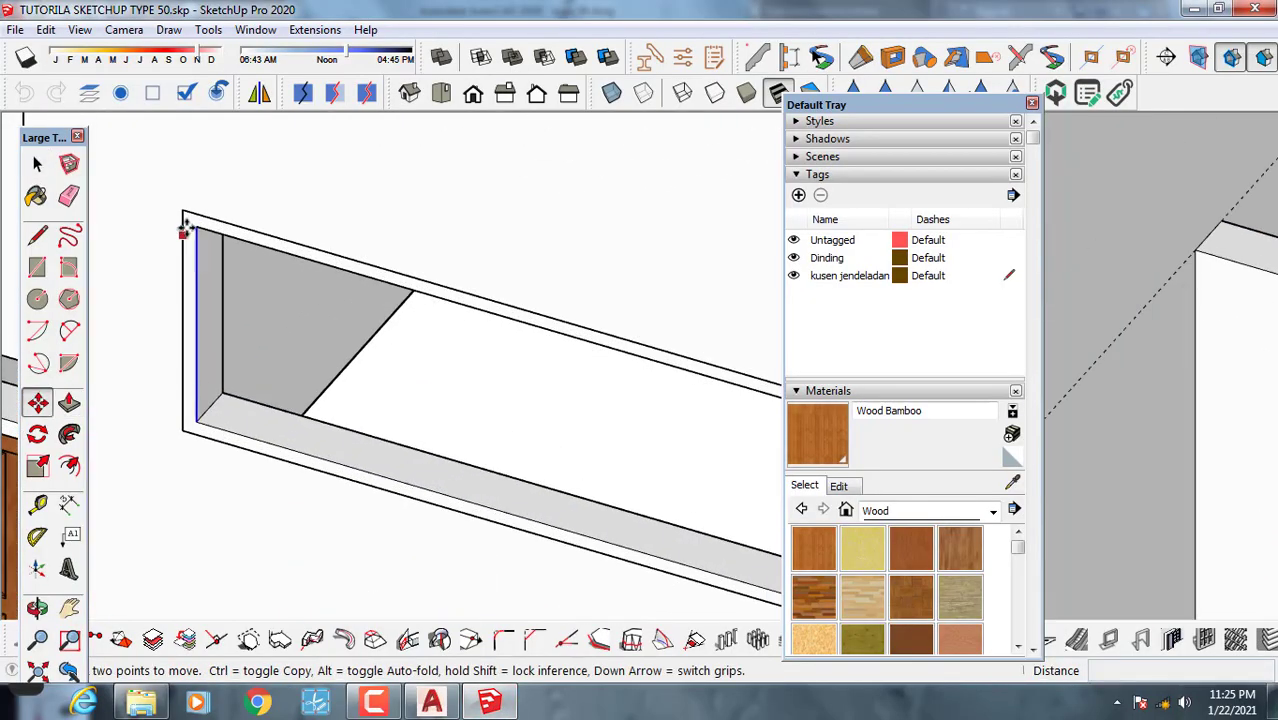
pyautogui.press('ctrl')
pyautogui.click(200, 224)
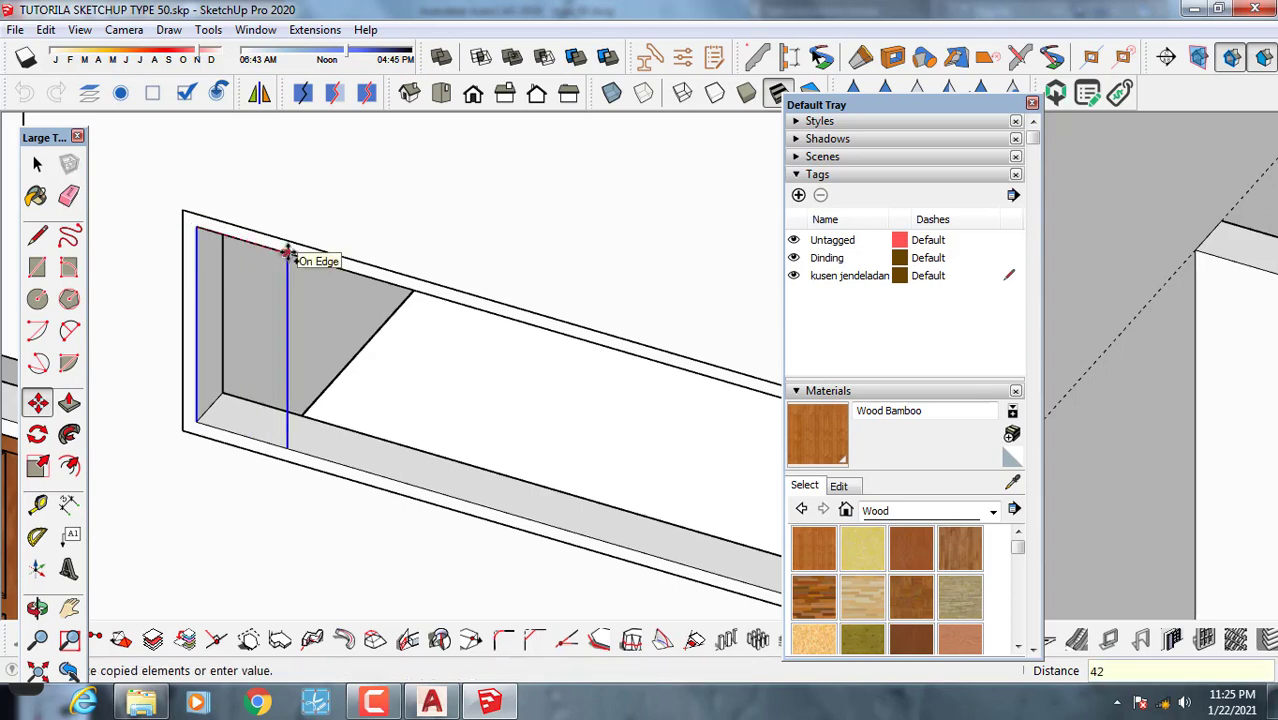
pyautogui.press('Return')
# Copy the new vertical edge another 4 cm to the right to mark the left mullion's width.
pyautogui.scroll(2, 339, 274)
pyautogui.click(342, 270)
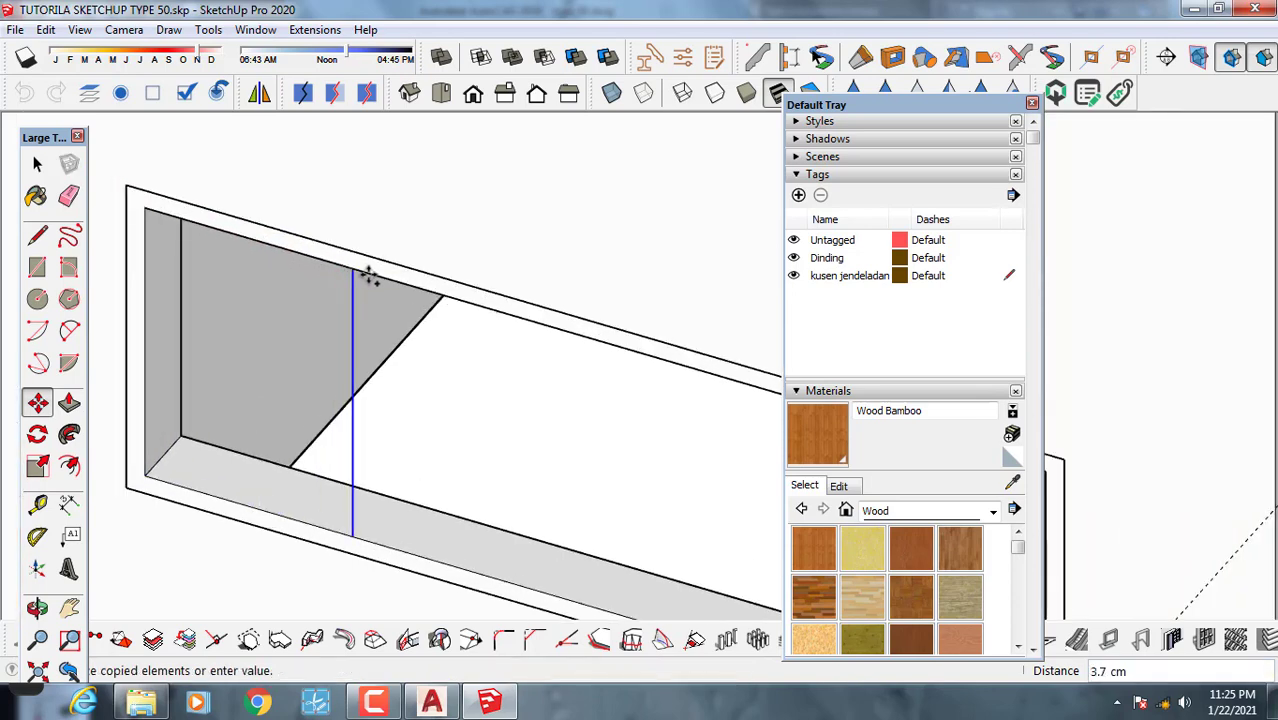
pyautogui.write('4')
pyautogui.press('Return')
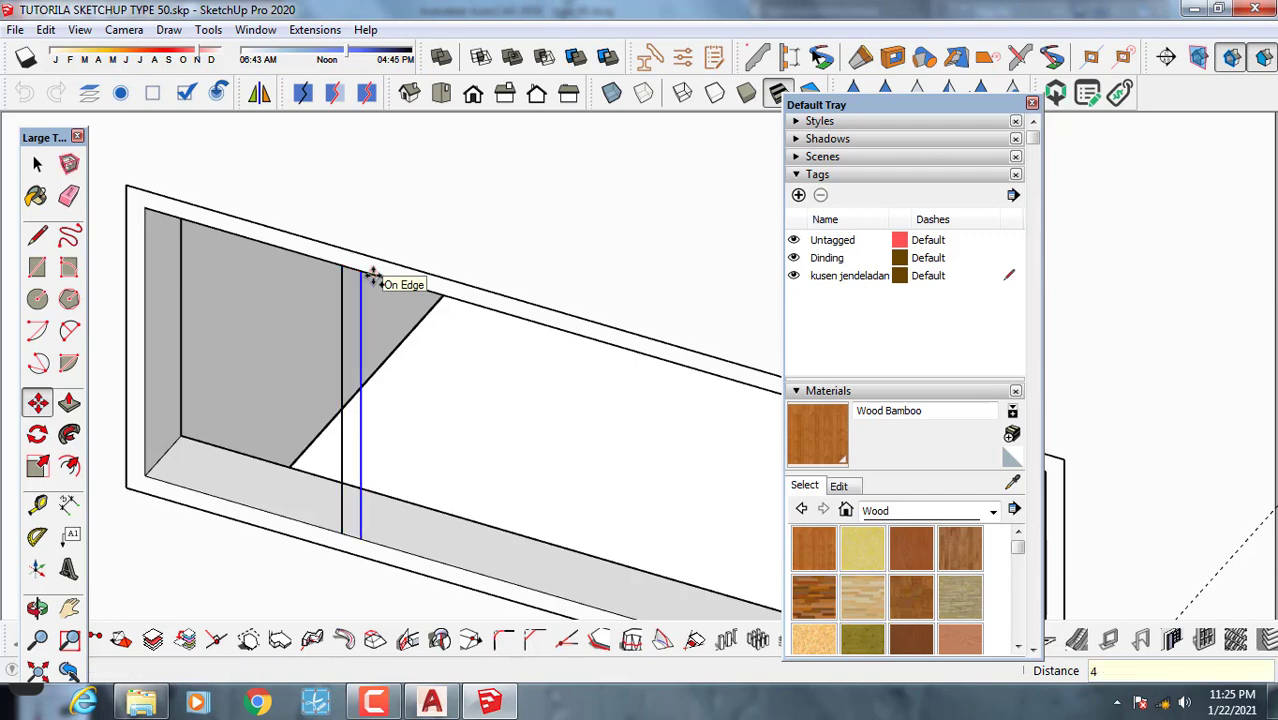
pyautogui.scroll(-3, 340, 285)
# Copy the frame's right inner edge 42 cm inward, and copy that edge another 4 cm for the right mullion.
pyautogui.press('space')
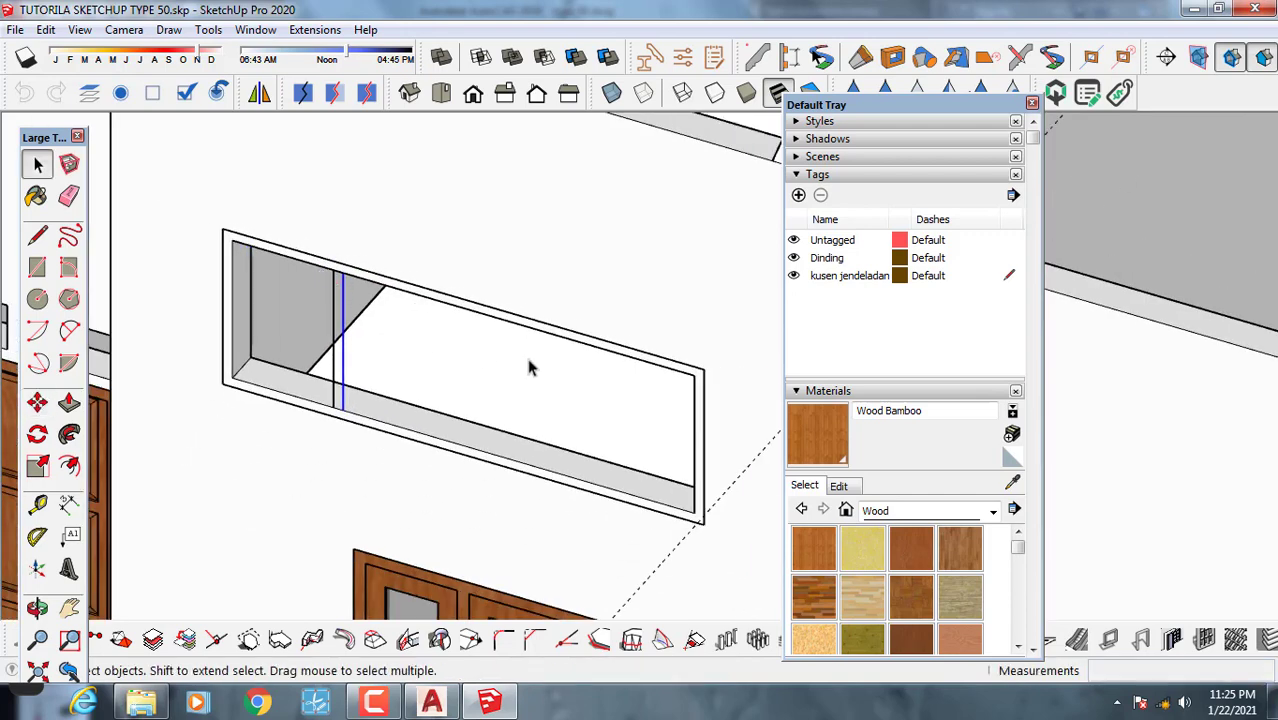
pyautogui.press('m')
pyautogui.click(691, 378)
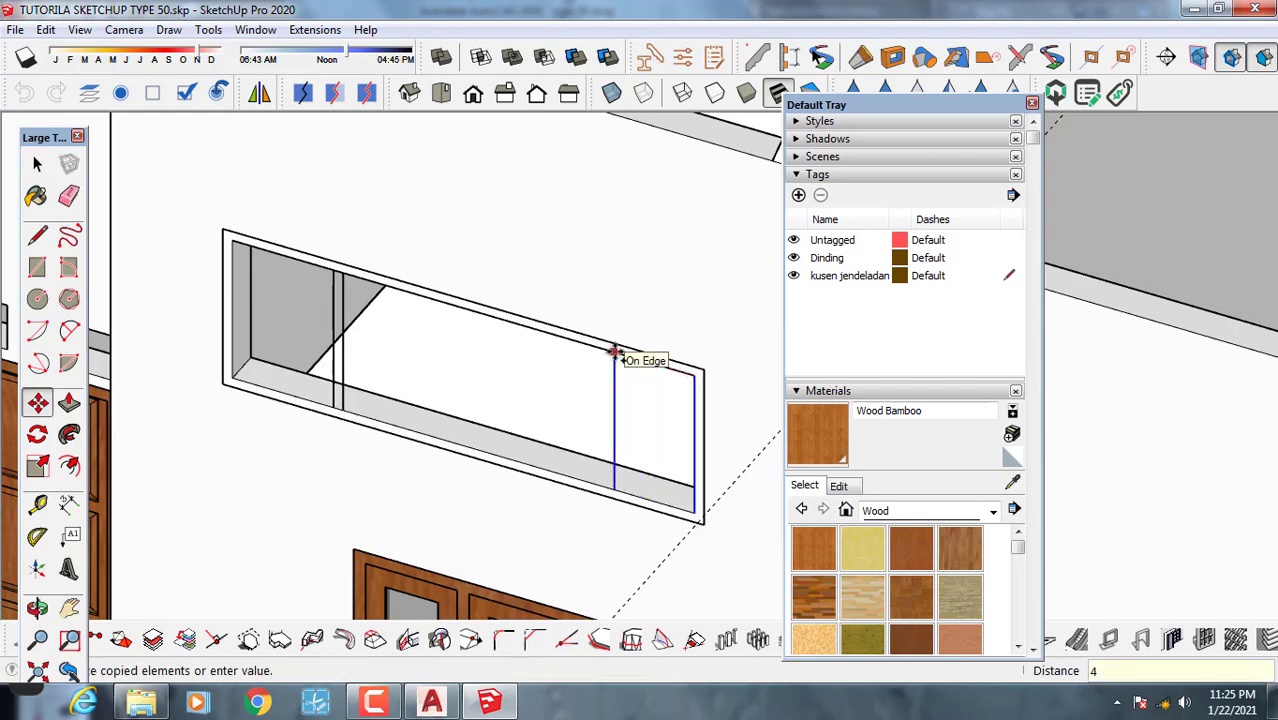
pyautogui.press('Return')
pyautogui.scroll(2, 588, 348)
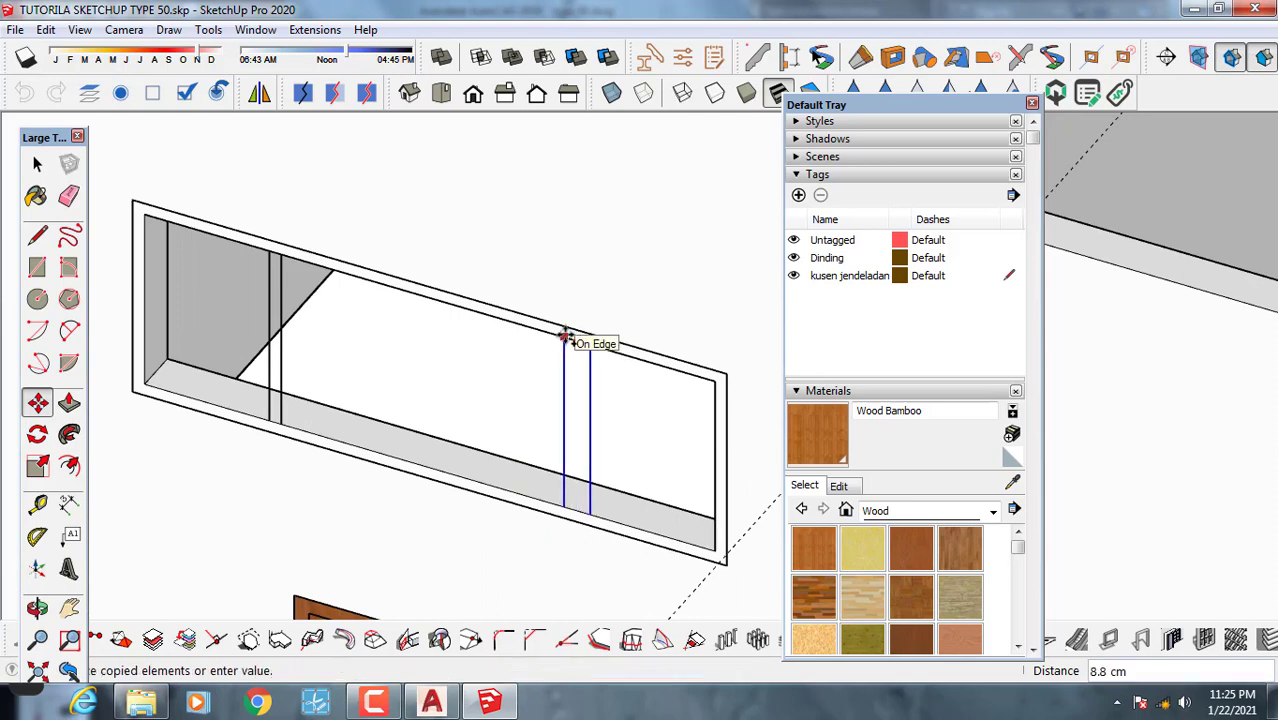
pyautogui.press('space')
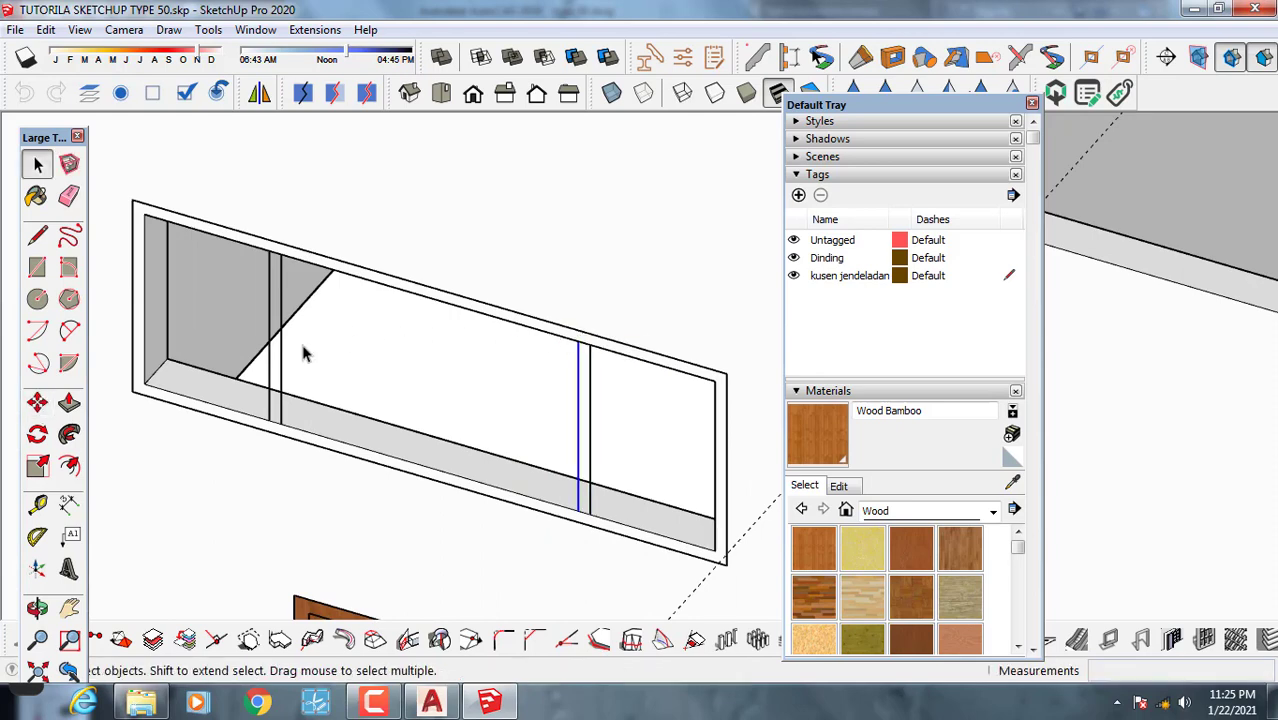
# Draw 4 x 62 cm rectangles between the paired vertical edges to form both mullion faces.
pyautogui.press('r')
pyautogui.scroll(2, 275, 265)
pyautogui.click(268, 241)
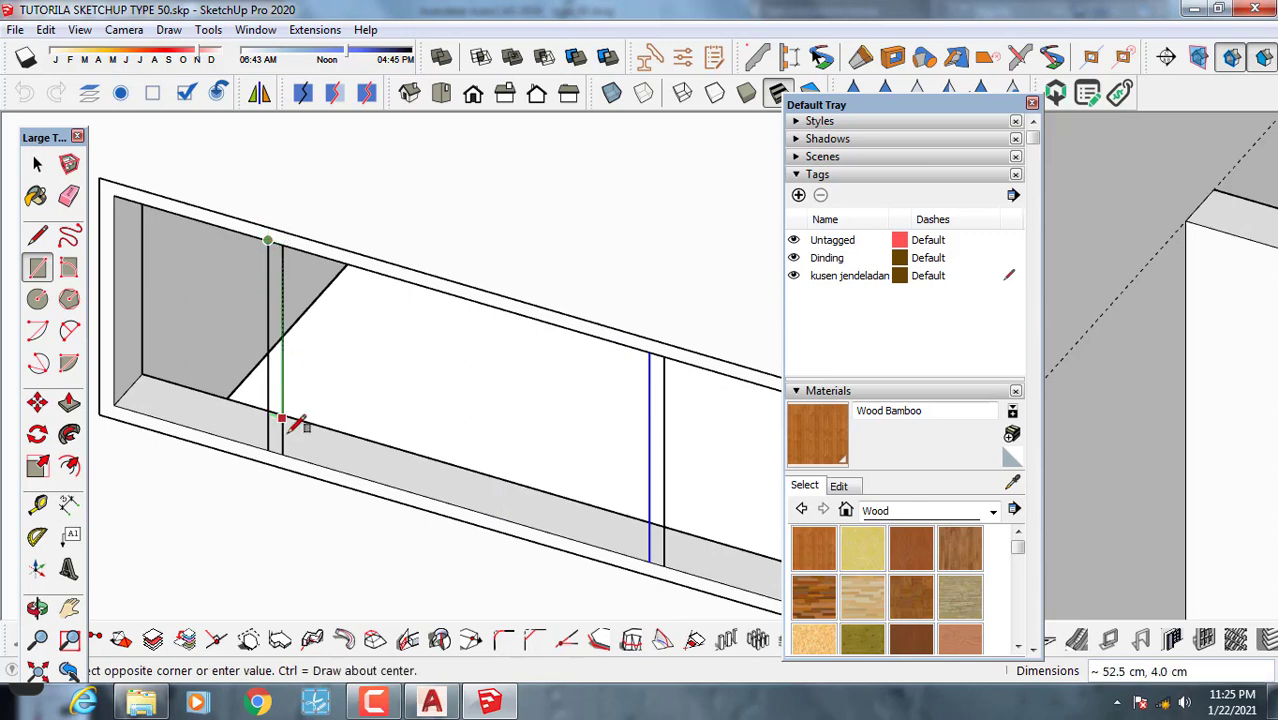
pyautogui.click(285, 453)
pyautogui.scroll(-2, 632, 357)
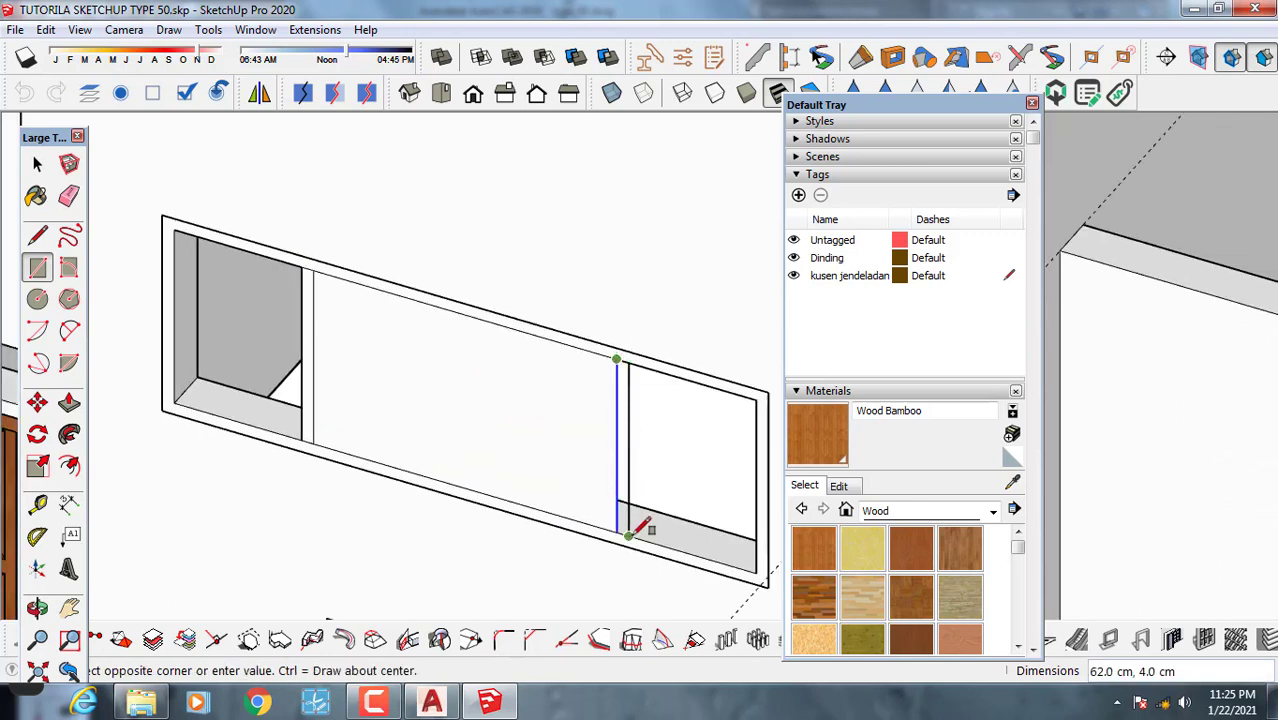
pyautogui.click(628, 537)
# Delete the unwanted faces filling the middle and right pane openings between the mullions.
pyautogui.press('space')
pyautogui.click(494, 439)
pyautogui.press('Delete')
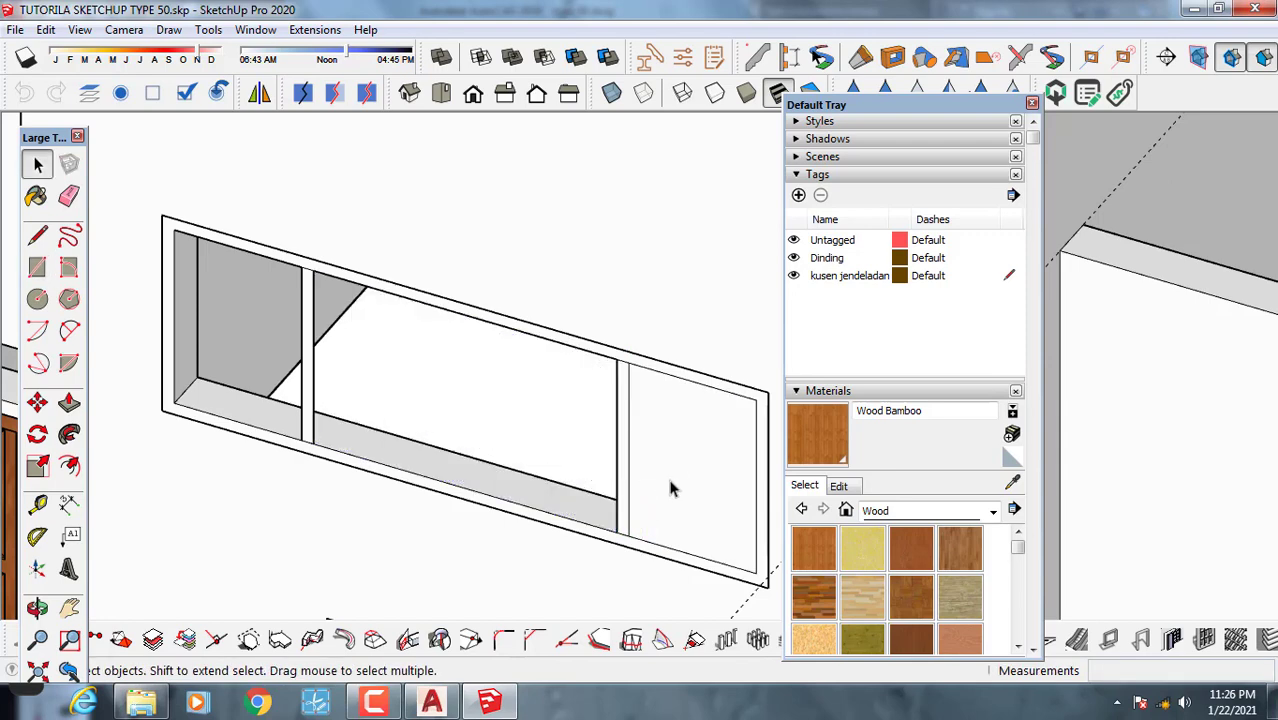
pyautogui.click(672, 484)
pyautogui.press('Delete')
pyautogui.moveTo(668, 497); pyautogui.dragTo(662, 538, button='middle')
pyautogui.scroll(1, 662, 538)
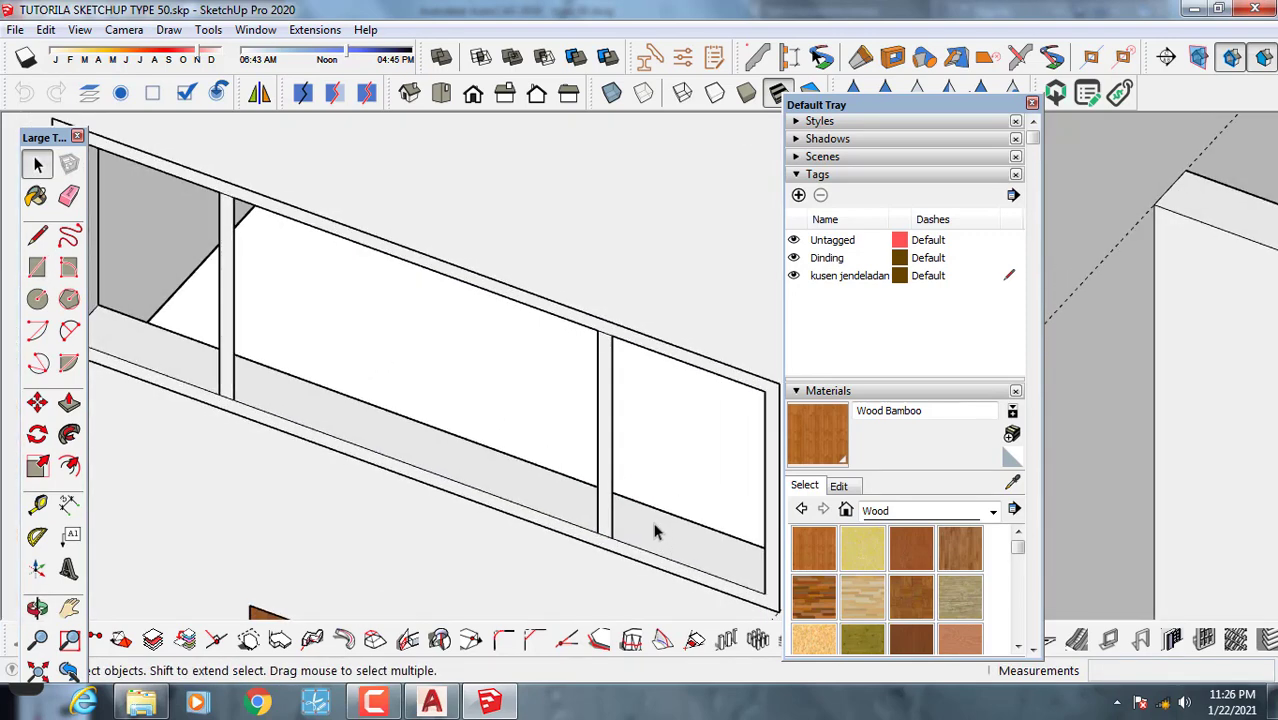
# Push/Pull the right mullion's face 15 cm to give the mullion its depth within the window frame.
pyautogui.press('p')
pyautogui.scroll(2, 655, 532)
pyautogui.click(597, 505)
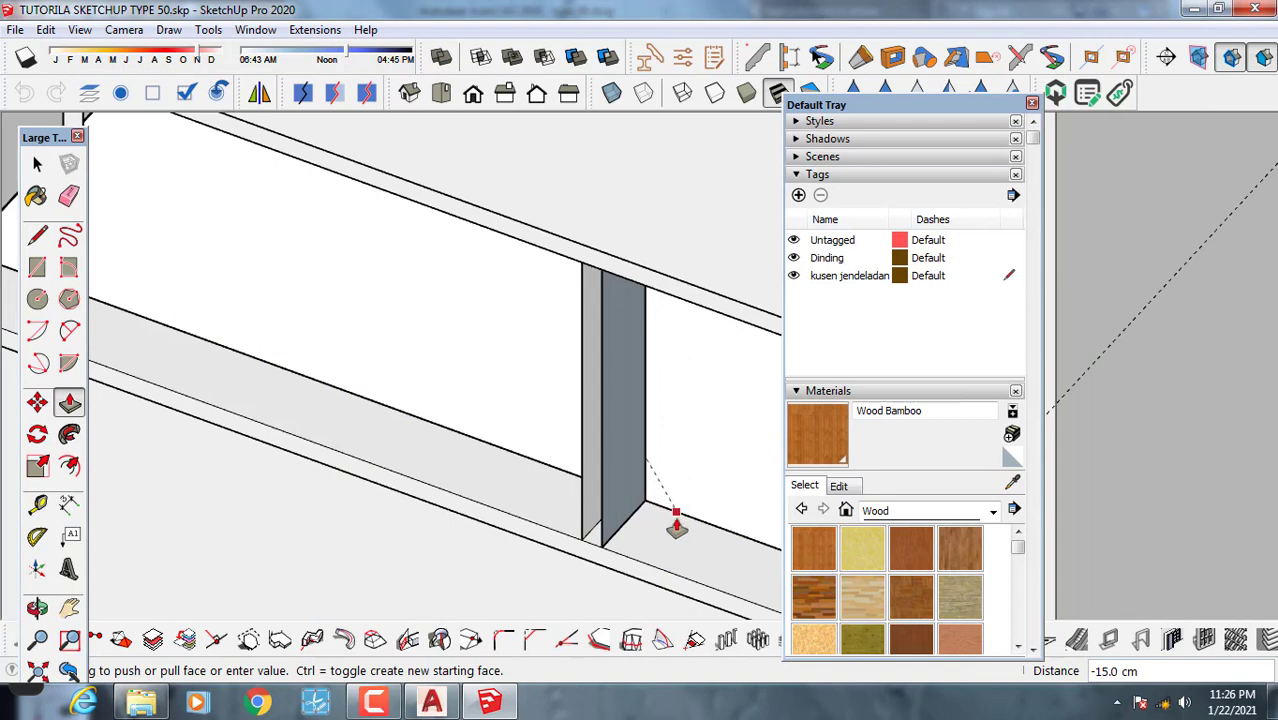
pyautogui.moveTo(634, 481); pyautogui.dragTo(662, 491, button='middle')
pyautogui.click(690, 520)
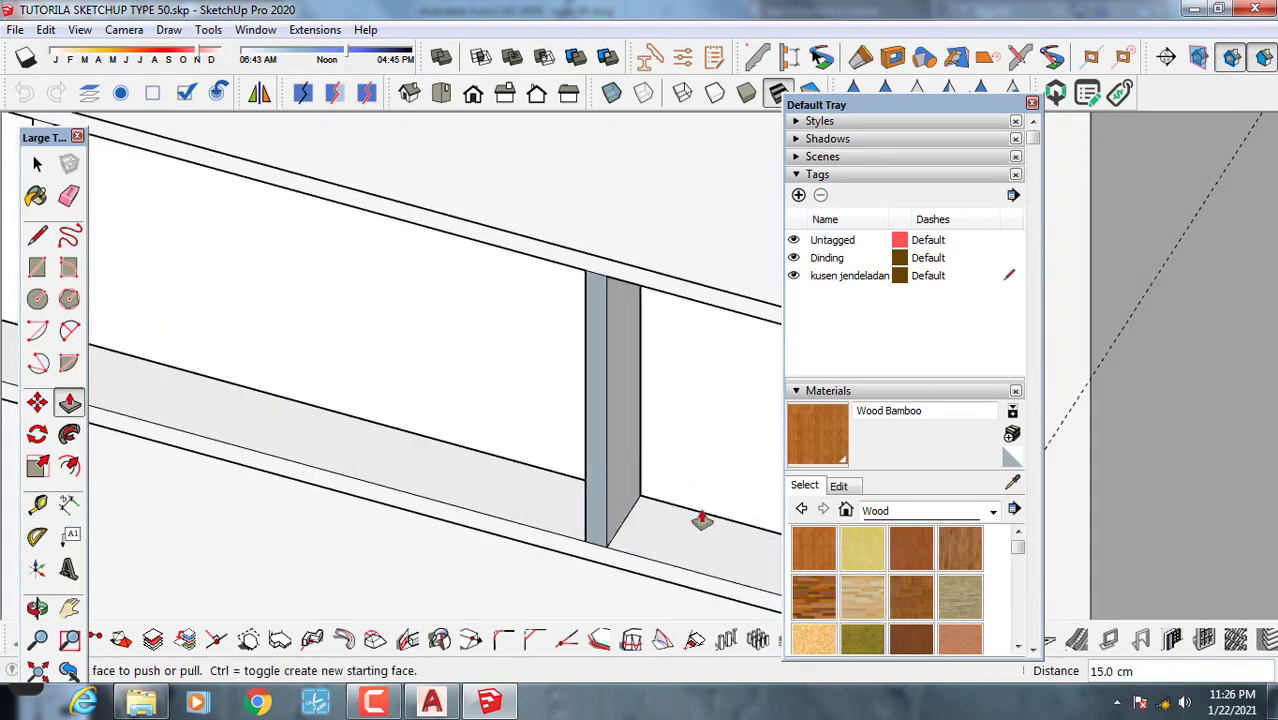
# Push/Pull the left mullion's face to the full depth of the surrounding window frame.
pyautogui.scroll(-3, 699, 520)
pyautogui.scroll(3, 293, 440)
pyautogui.scroll(1, 293, 441)
pyautogui.click(295, 439)
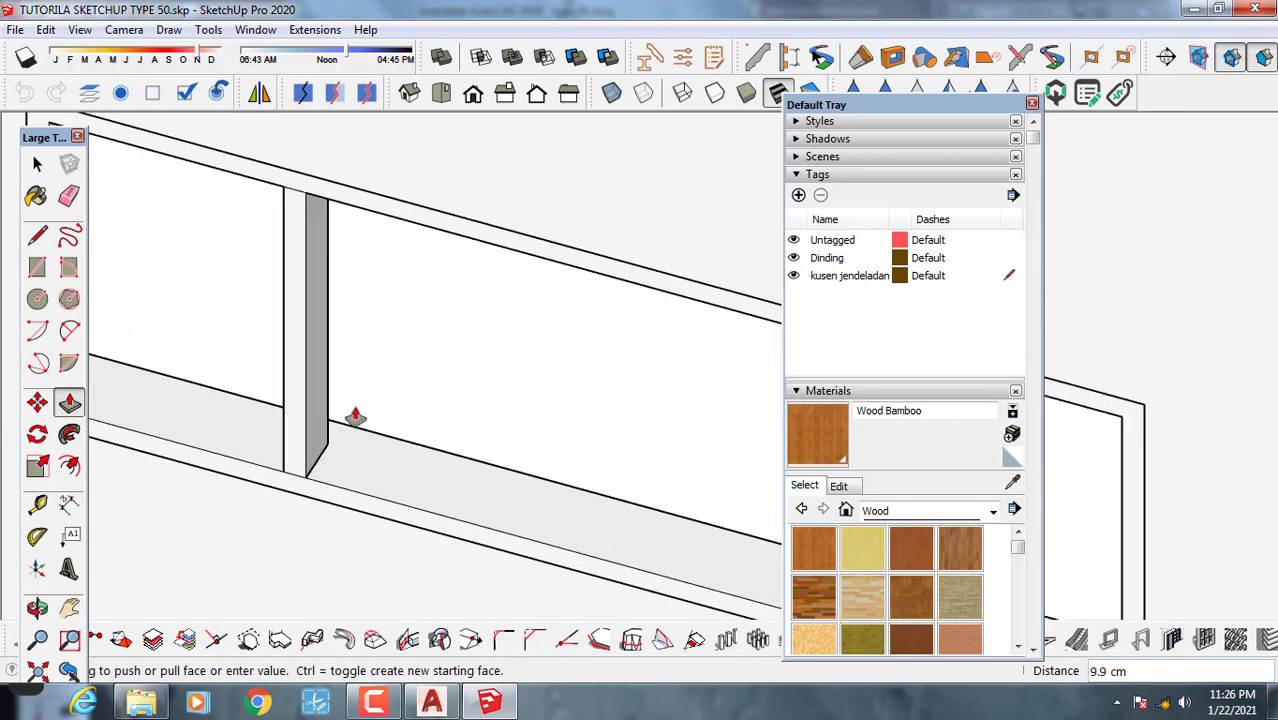
pyautogui.click(407, 449)
pyautogui.scroll(-4, 345, 430)
pyautogui.moveTo(343, 431); pyautogui.dragTo(359, 419, button='middle')
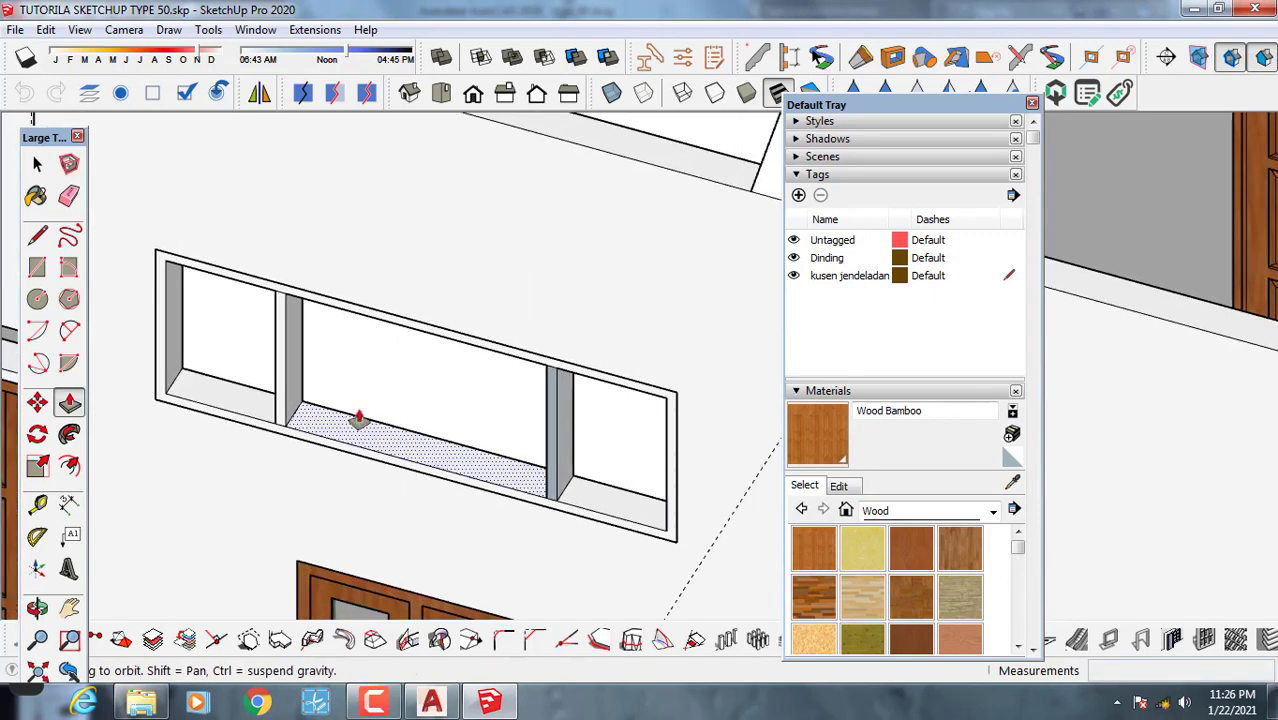
# Reverse the right mullion's front face so its orientation matches the frame.
pyautogui.scroll(4, 530, 438)
pyautogui.press('space')
pyautogui.click(605, 363)
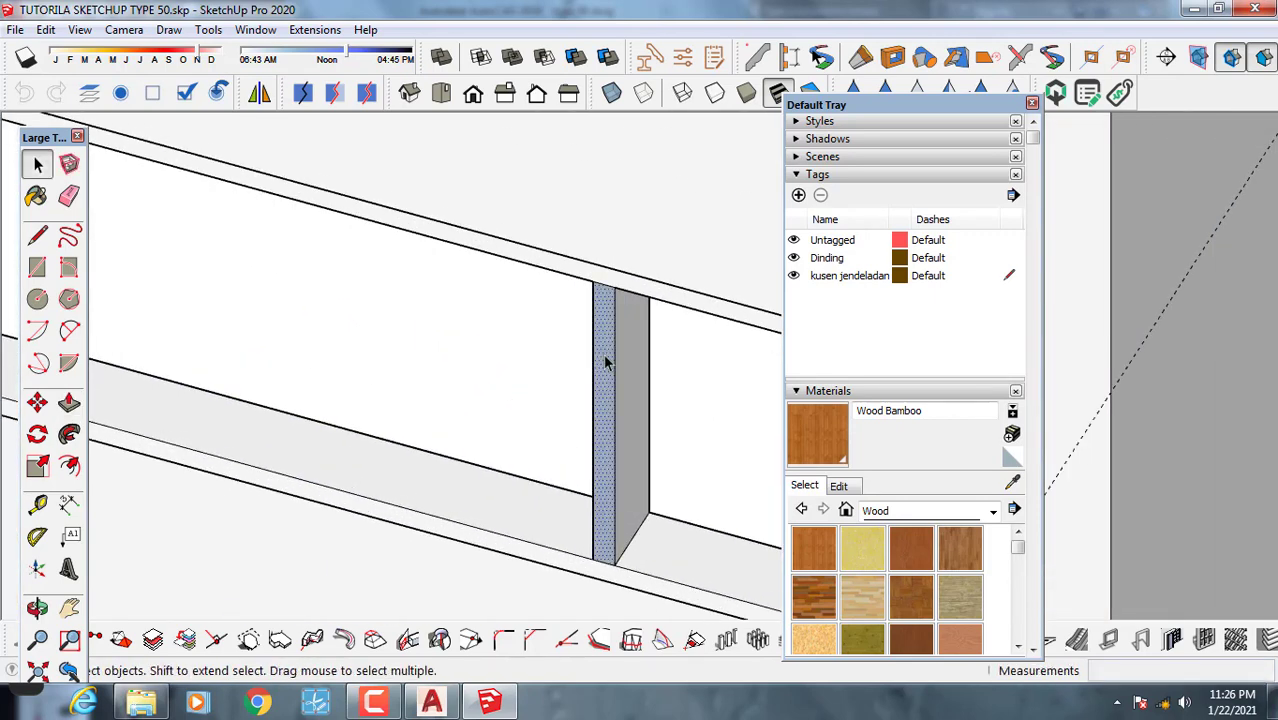
pyautogui.rightClick(604, 357)
pyautogui.click(674, 541)
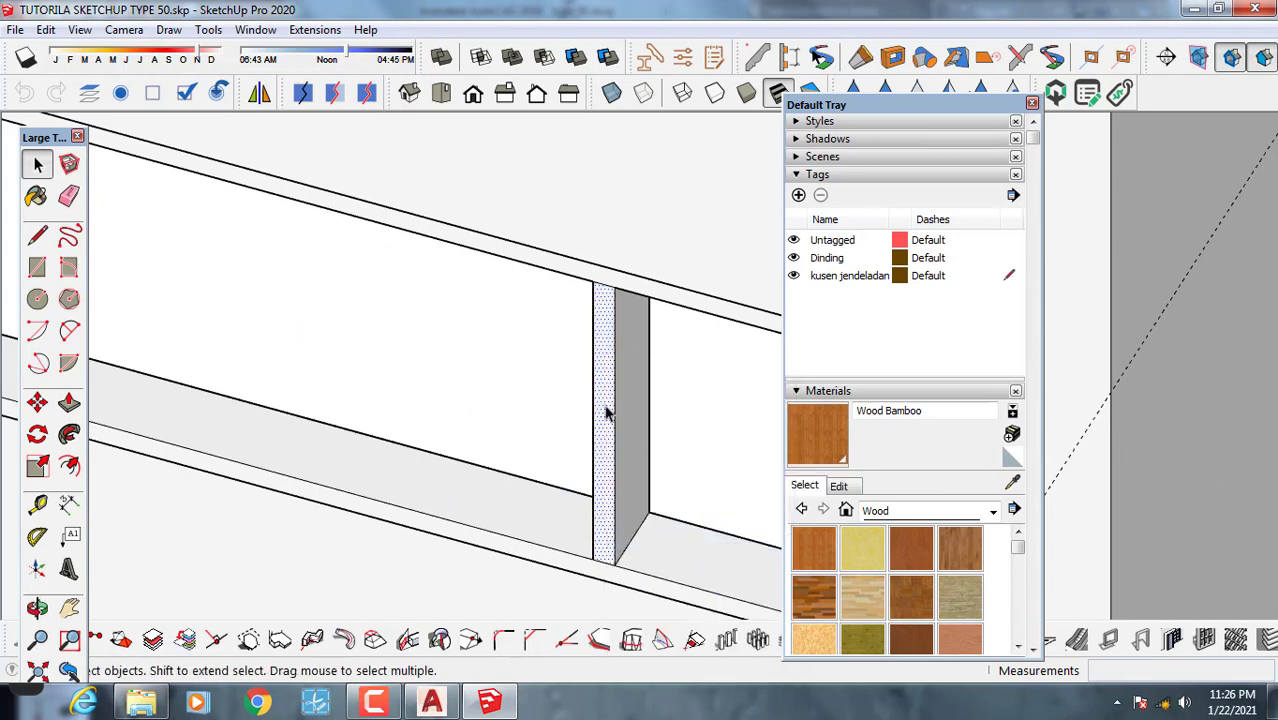
# Erase the short edges separating the right mullion's front face from the frame's upper and lower rails.
pyautogui.scroll(4, 599, 345)
pyautogui.click(607, 251)
pyautogui.scroll(-5, 625, 310)
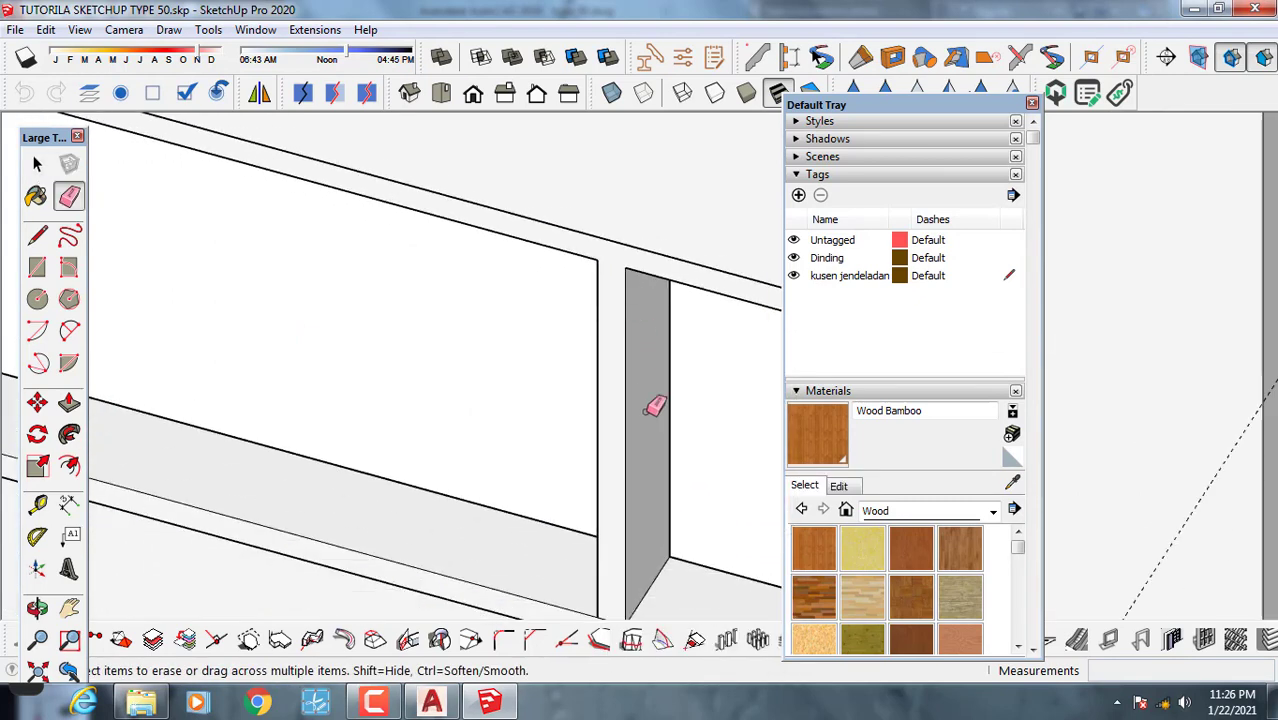
pyautogui.scroll(1, 614, 590)
pyautogui.scroll(-4, 632, 560)
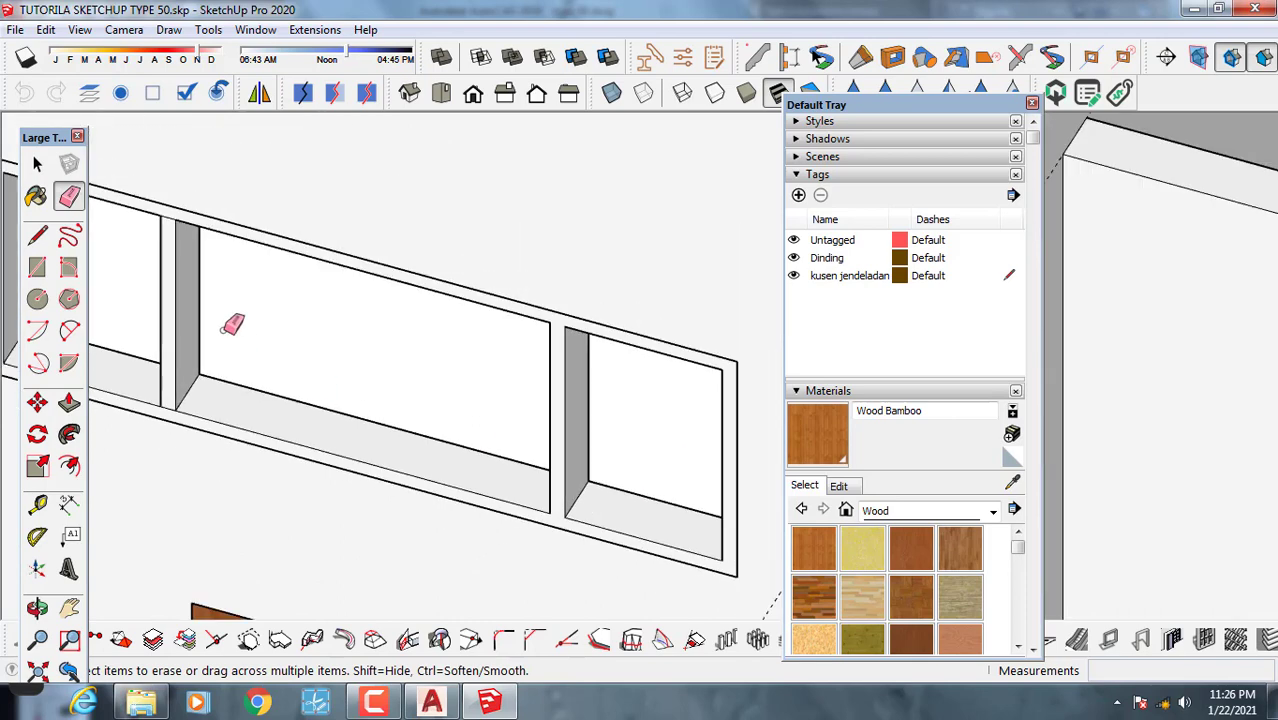
# Erase the short edges separating the left mullion's front face from the frame's upper and lower rails.
pyautogui.scroll(3, 345, 293)
pyautogui.moveTo(337, 299)
pyautogui.mouseDown(button='middle')
pyautogui.moveTo(163, 371)
pyautogui.moveTo(148, 322)
pyautogui.mouseUp(button='middle')
pyautogui.scroll(-2, 148, 322)
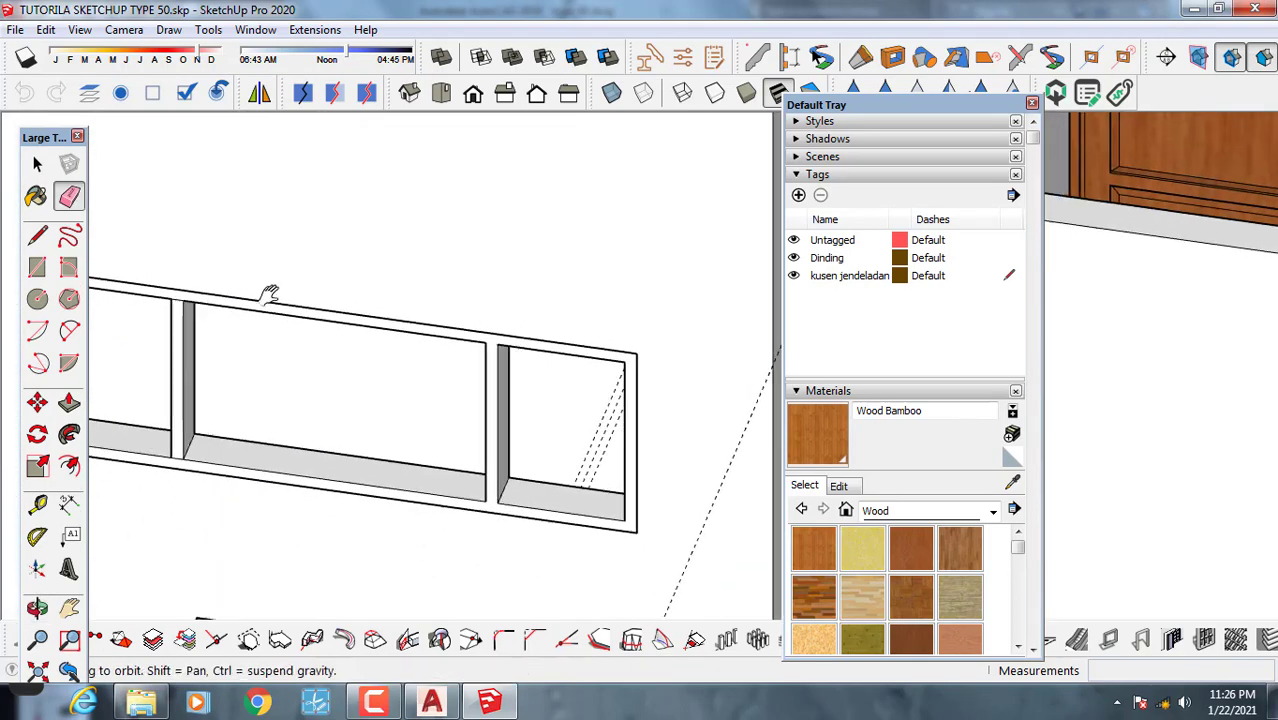
pyautogui.keyDown('shift'); pyautogui.moveTo(271, 291); pyautogui.dragTo(347, 290, button='middle'); pyautogui.keyUp('shift')
pyautogui.scroll(1, 347, 290)
pyautogui.scroll(3, 355, 285)
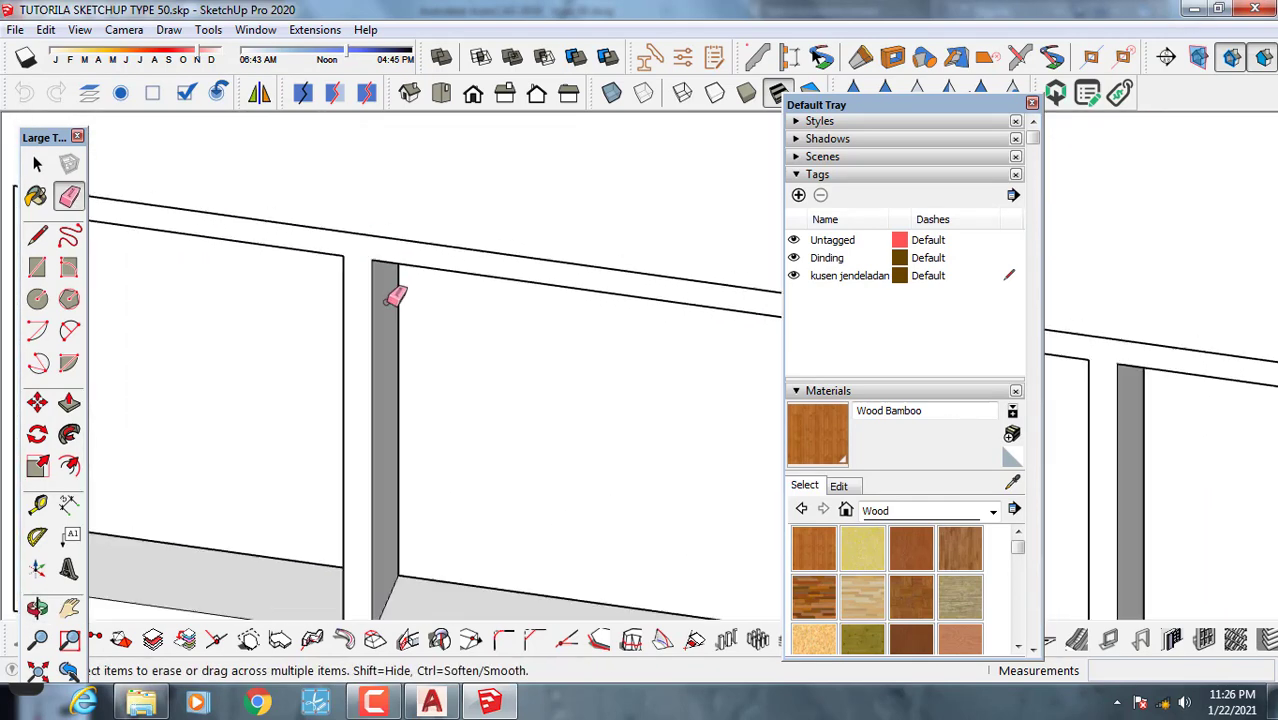
pyautogui.scroll(-3, 393, 495)
pyautogui.scroll(2, 373, 527)
pyautogui.scroll(-6, 442, 433)
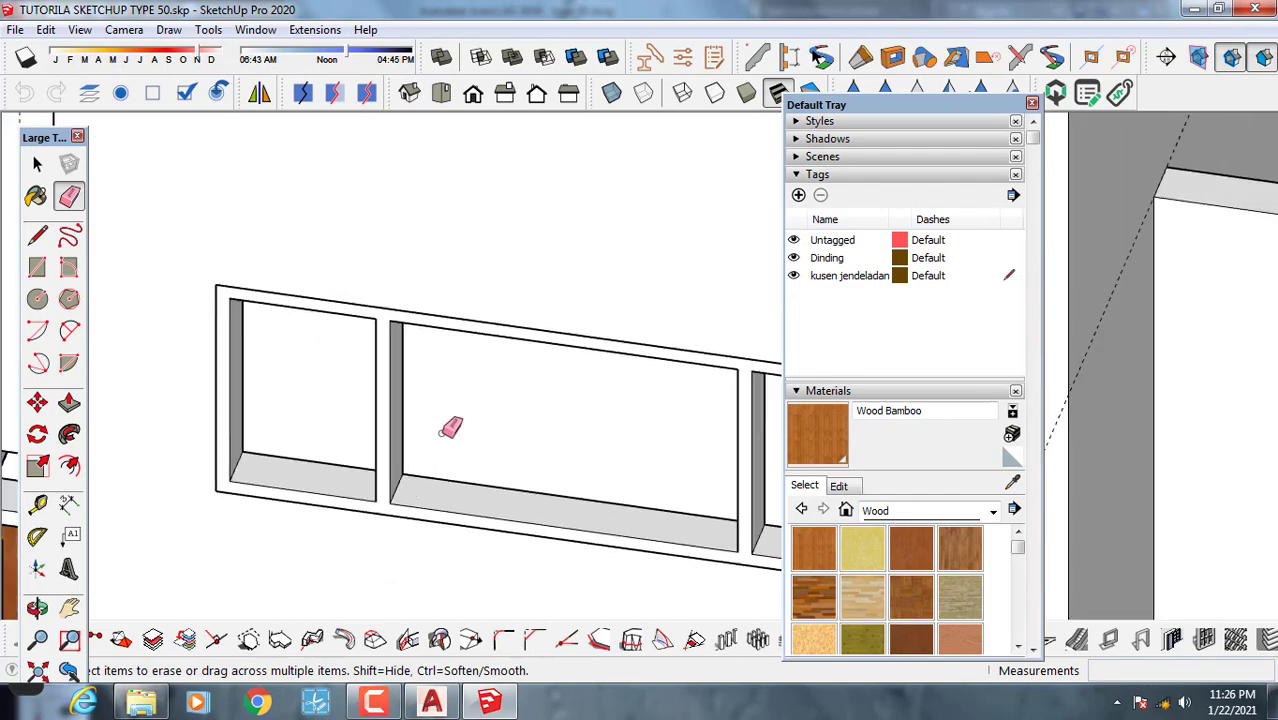
# Erase the short edges between both mullions and the frame rails on the window's interior side.
pyautogui.moveTo(458, 430); pyautogui.dragTo(371, 385, button='middle')
pyautogui.moveTo(530, 360); pyautogui.dragTo(365, 328, button='middle')
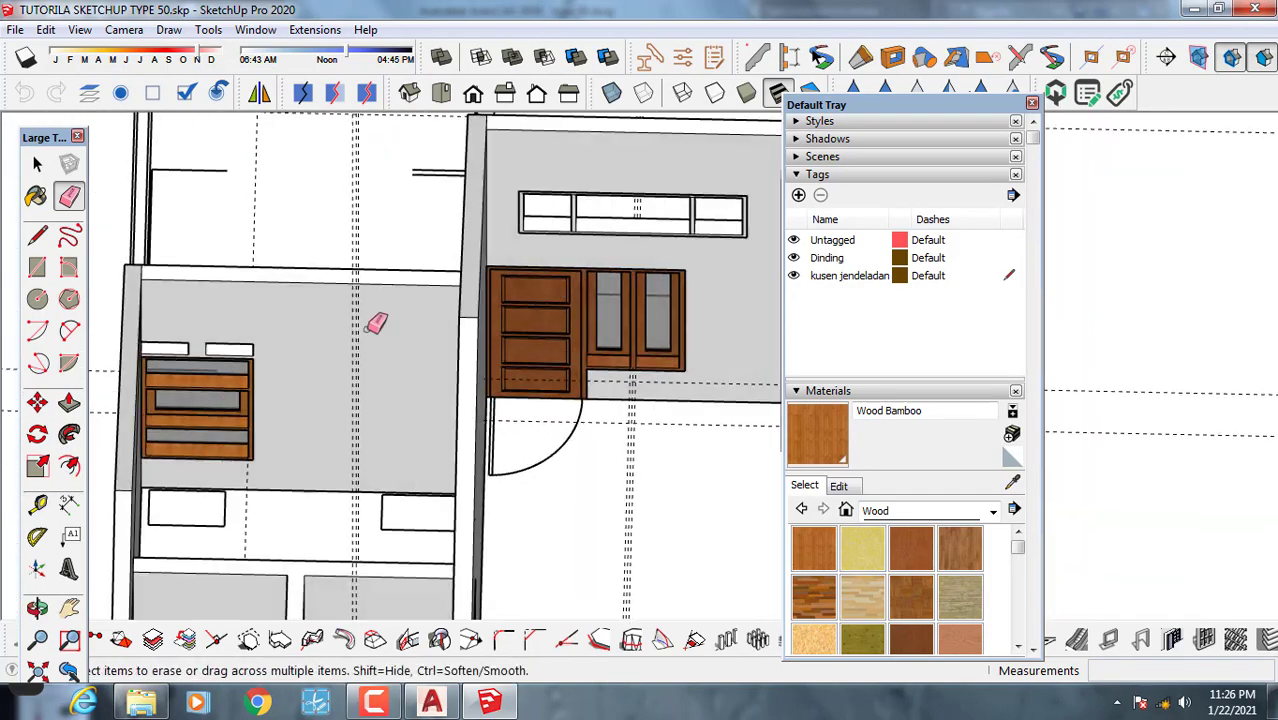
pyautogui.moveTo(430, 400)
pyautogui.mouseDown(button='middle')
pyautogui.moveTo(394, 419)
pyautogui.moveTo(275, 322)
pyautogui.mouseUp(button='middle')
pyautogui.scroll(1, 423, 314)
pyautogui.scroll(5, 432, 310)
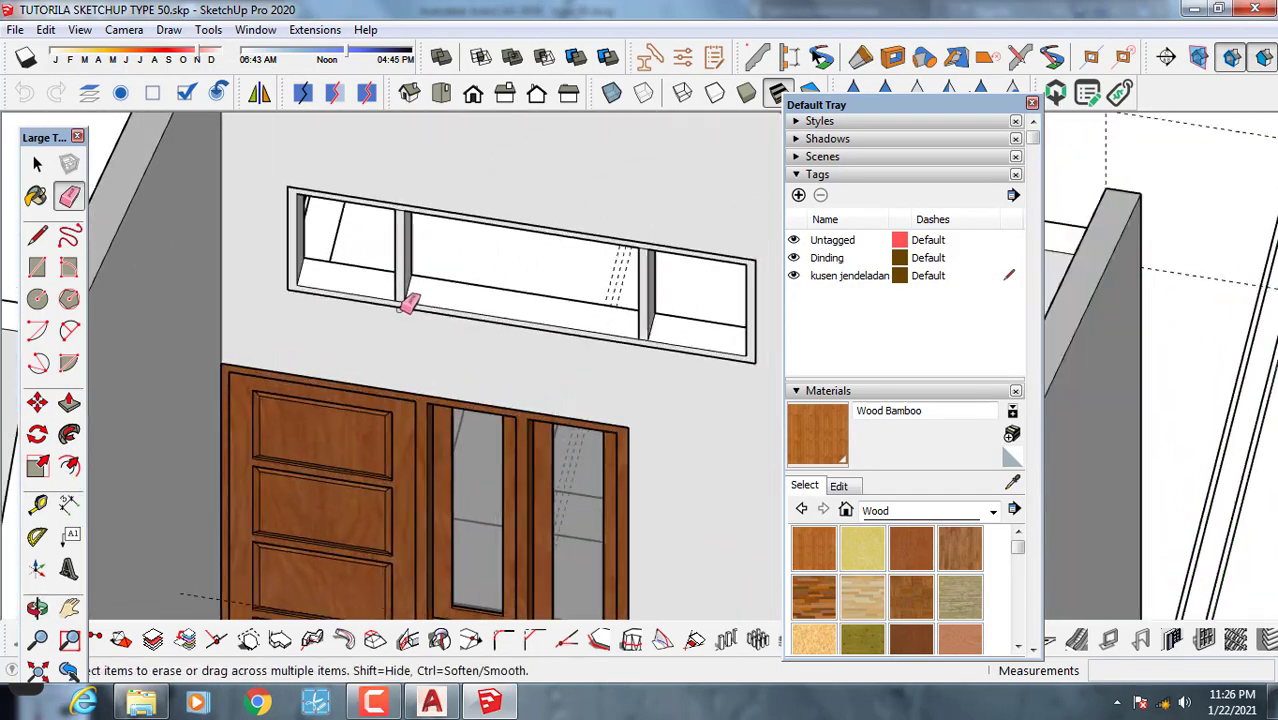
pyautogui.click(397, 298)
pyautogui.scroll(-4, 412, 303)
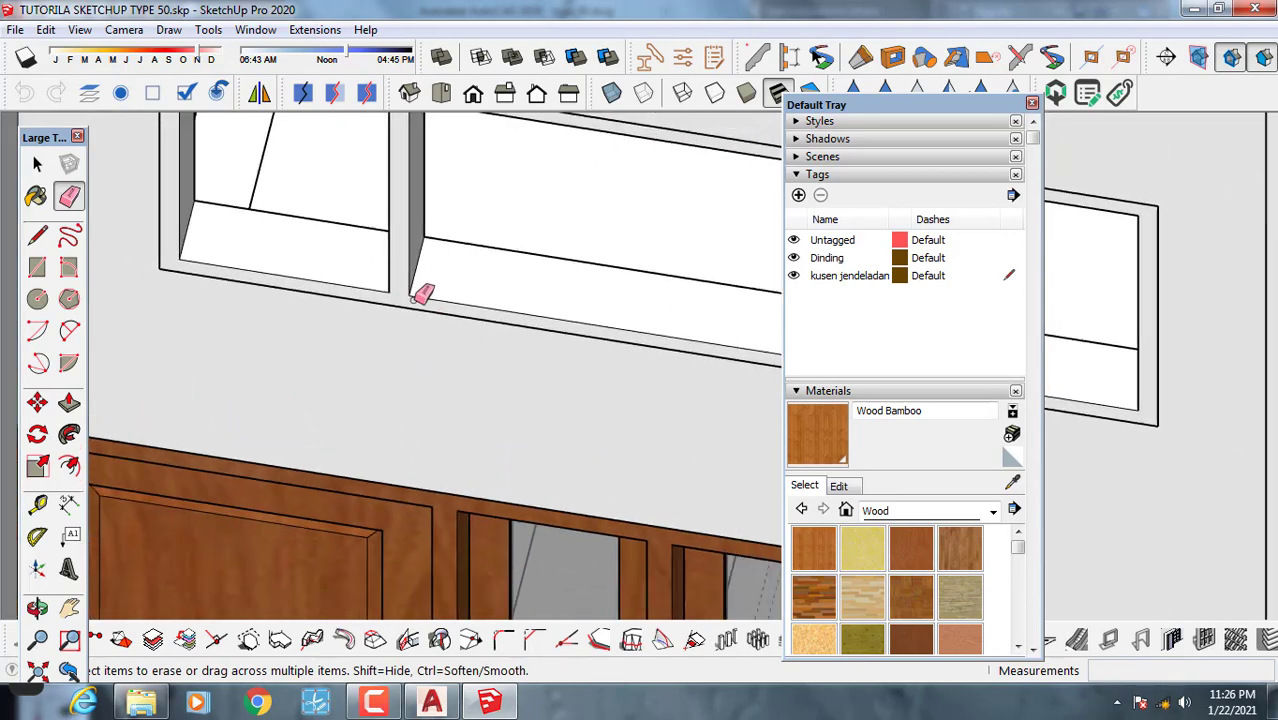
pyautogui.keyDown('shift'); pyautogui.moveTo(407, 312); pyautogui.dragTo(405, 336, button='middle'); pyautogui.keyUp('shift')
pyautogui.scroll(5, 404, 213)
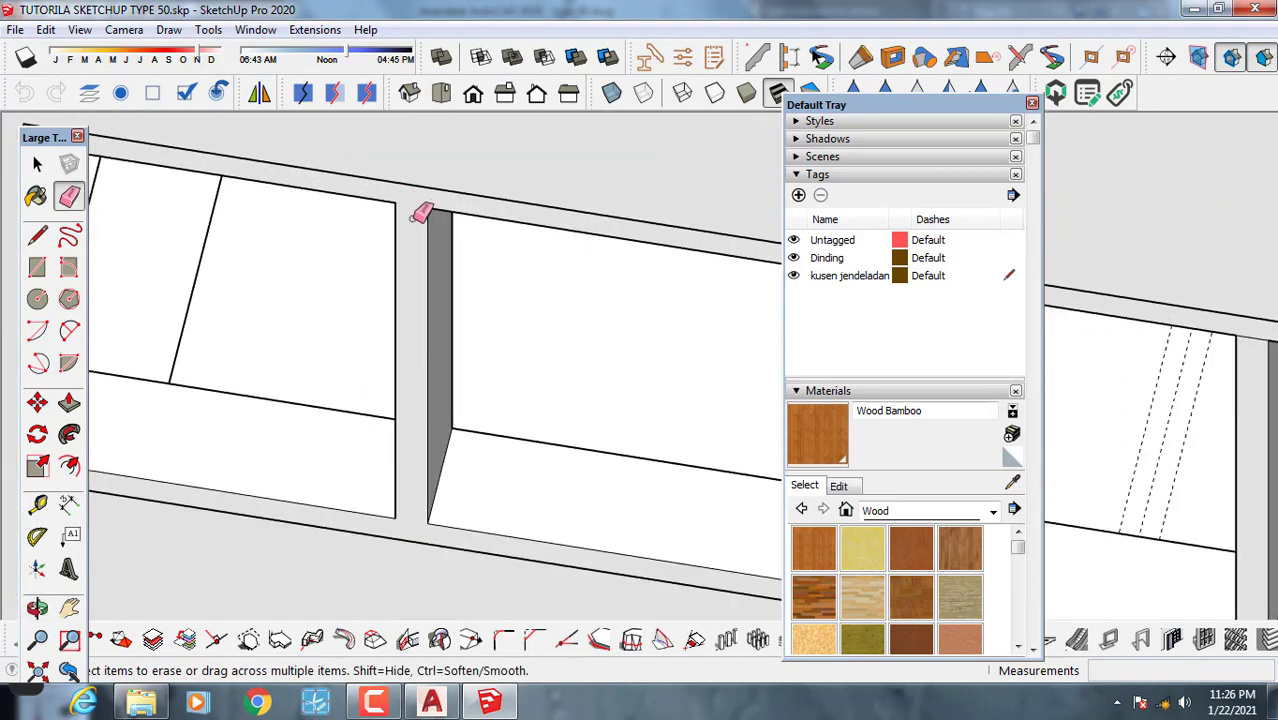
pyautogui.scroll(-5, 294, 274)
pyautogui.scroll(5, 625, 280)
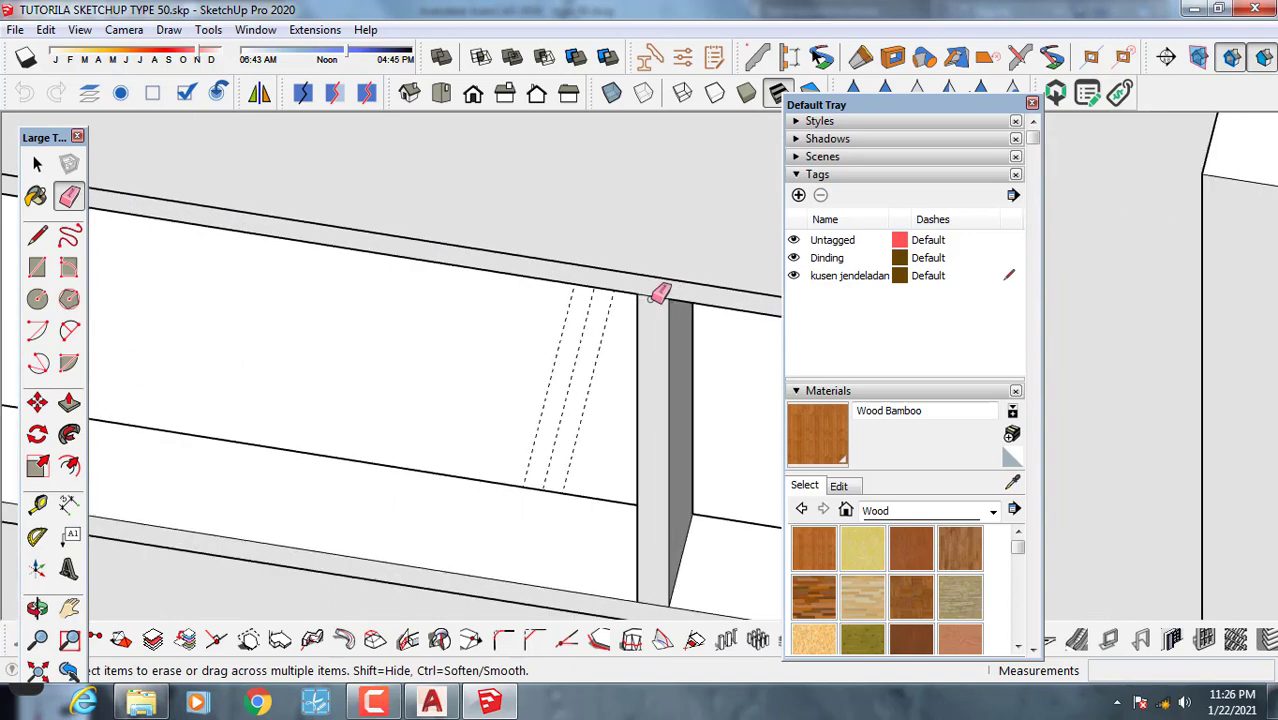
pyautogui.scroll(-5, 659, 310)
pyautogui.scroll(5, 656, 531)
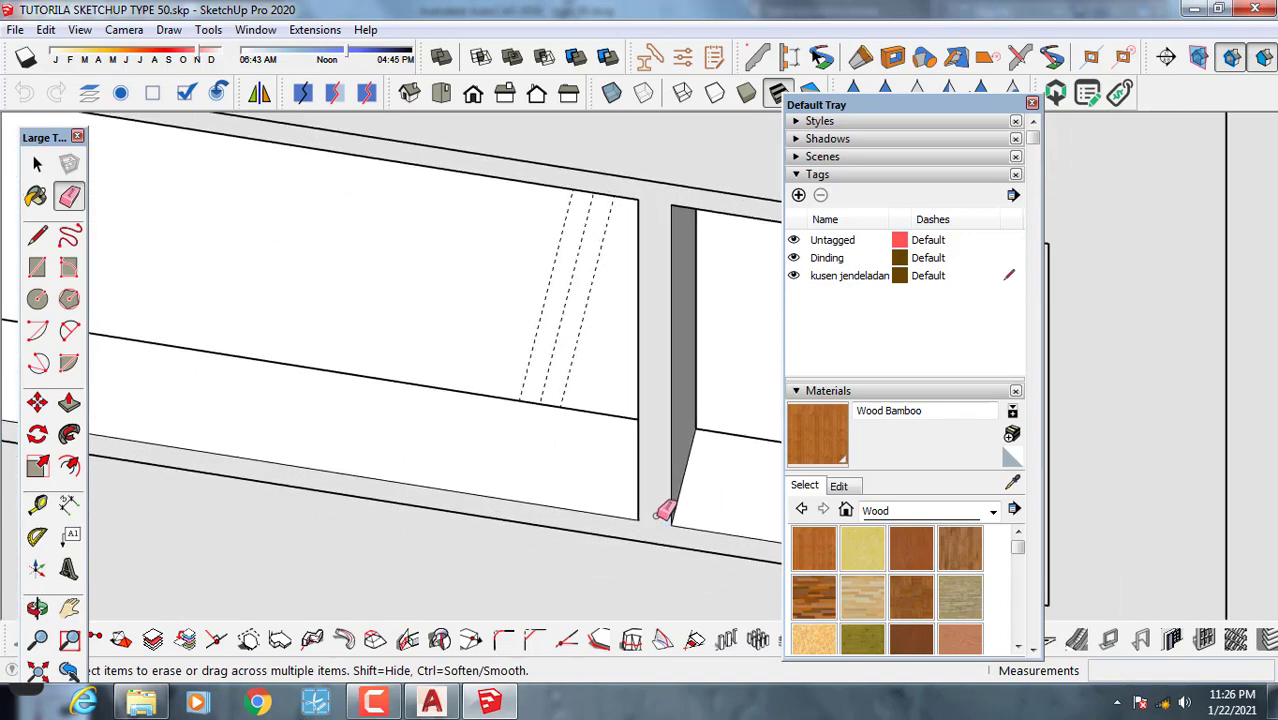
pyautogui.scroll(-4, 665, 512)
# Select the entire three-part window frame geometry and make it a component.
pyautogui.moveTo(562, 428)
pyautogui.mouseDown(button='middle')
pyautogui.moveTo(322, 448)
pyautogui.moveTo(280, 362)
pyautogui.moveTo(128, 262)
pyautogui.moveTo(442, 225)
pyautogui.mouseUp(button='middle')
pyautogui.scroll(-2, 476, 274)
pyautogui.moveTo(476, 280)
pyautogui.mouseDown(button='middle')
pyautogui.moveTo(445, 434)
pyautogui.moveTo(416, 394)
pyautogui.moveTo(562, 362)
pyautogui.mouseUp(button='middle')
pyautogui.press('space')
pyautogui.tripleClick(562, 362)
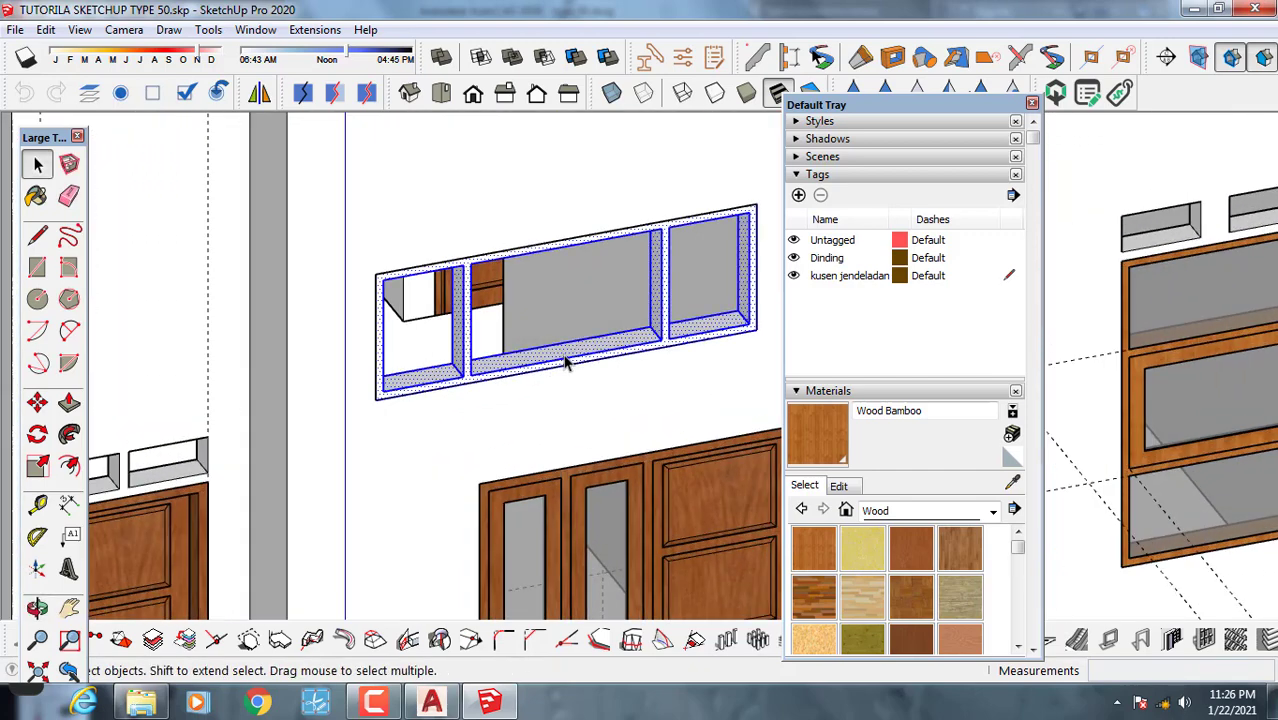
pyautogui.rightClick(565, 365)
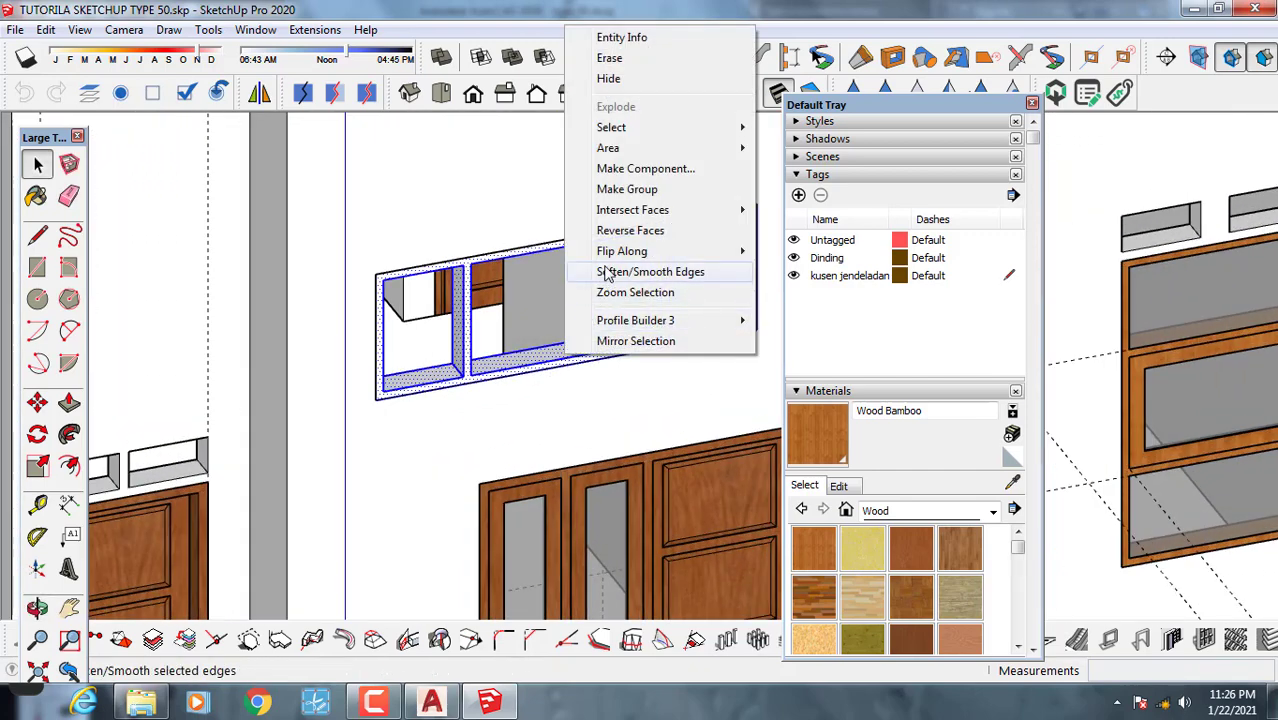
pyautogui.click(644, 169)
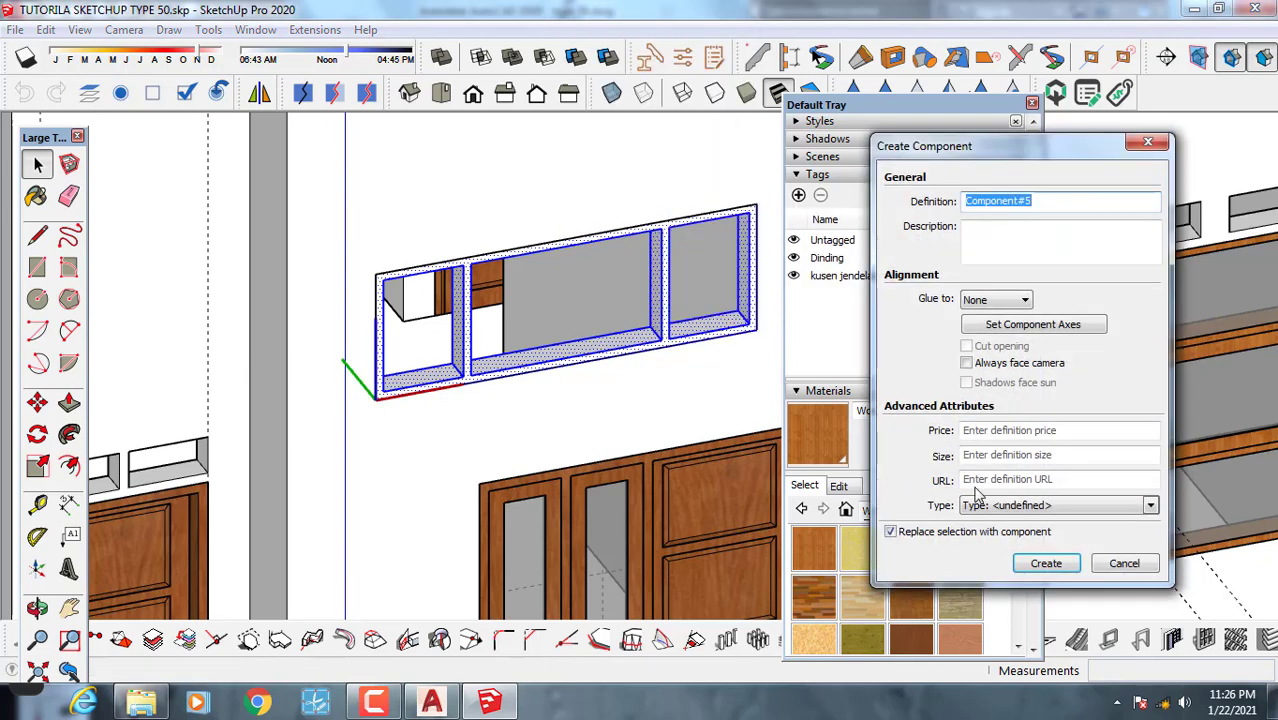
pyautogui.click(1046, 565)
# Draw a 42 x 62 cm rectangle filling the frame's left opening from corner to corner.
pyautogui.moveTo(506, 392); pyautogui.dragTo(328, 277, button='middle')
pyautogui.press('r')
pyautogui.scroll(2, 344, 241)
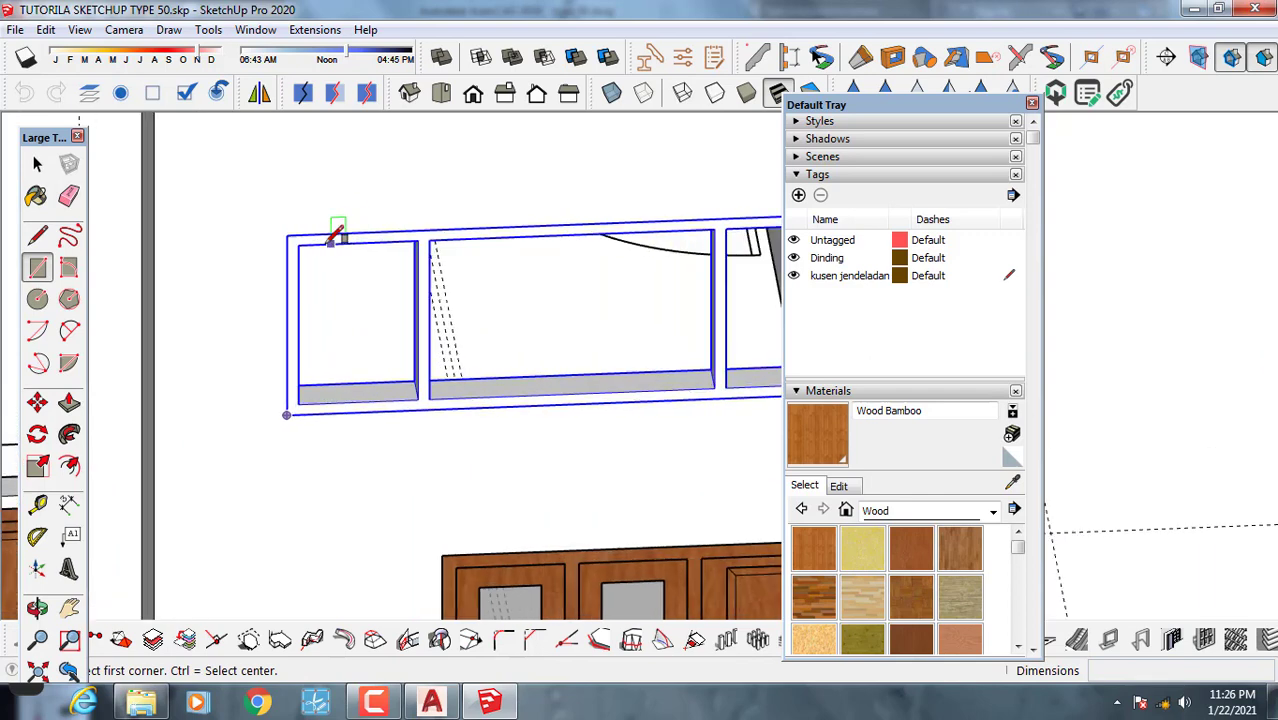
pyautogui.click(299, 243)
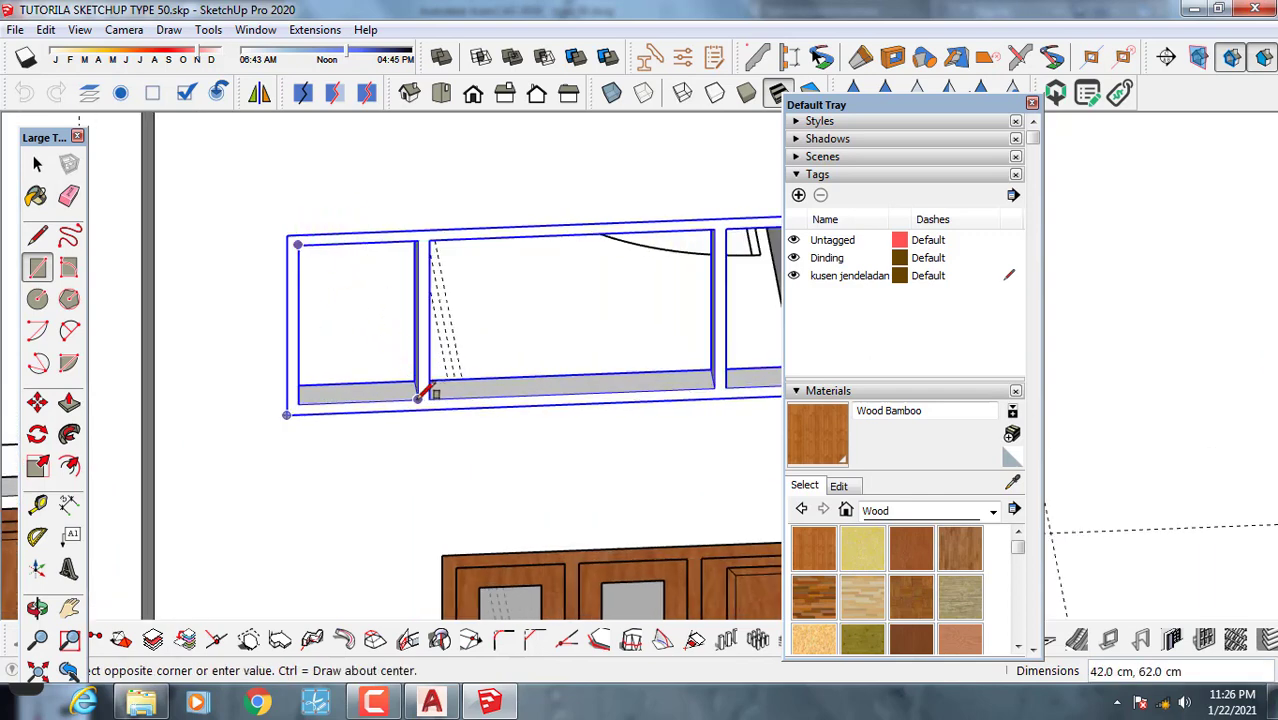
pyautogui.click(418, 398)
pyautogui.press('space')
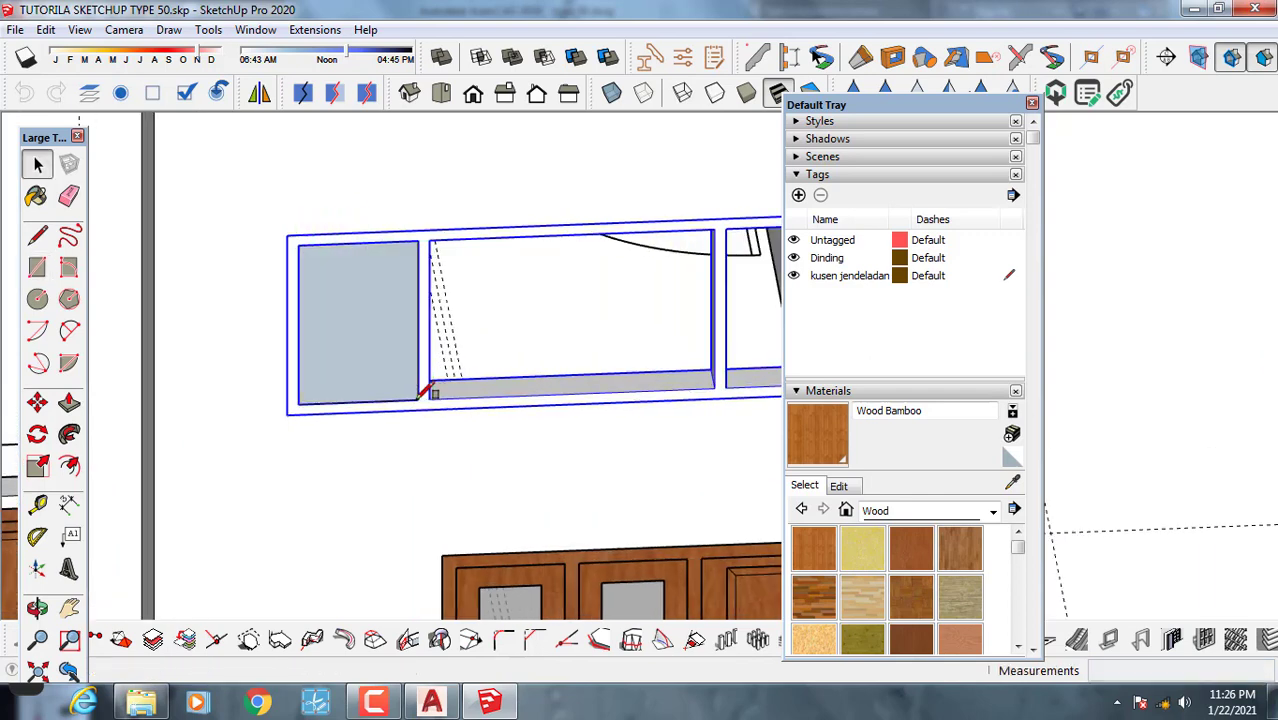
# Push/Pull the left pane's rectangle outward to a thickness of 1 cm.
pyautogui.moveTo(418, 403); pyautogui.dragTo(494, 382, button='middle')
pyautogui.scroll(-2, 268, 356)
pyautogui.scroll(1, 495, 382)
pyautogui.click(498, 360)
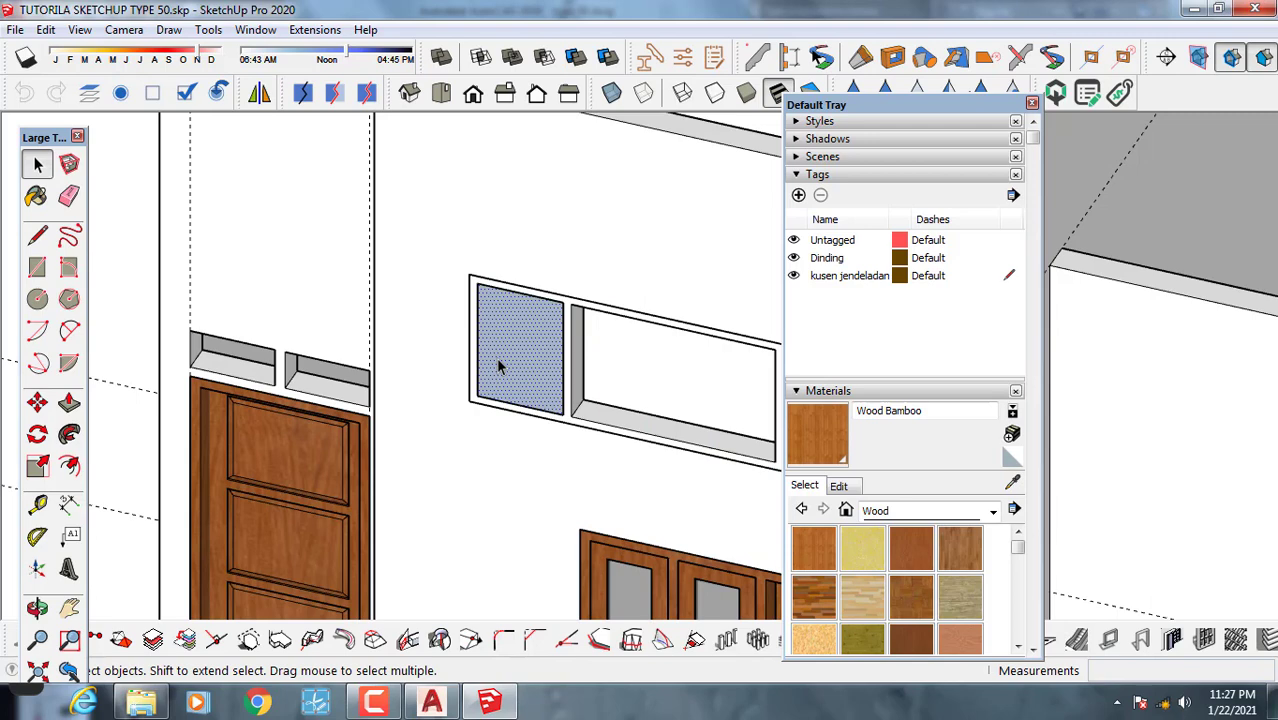
pyautogui.press('p')
pyautogui.click(496, 358)
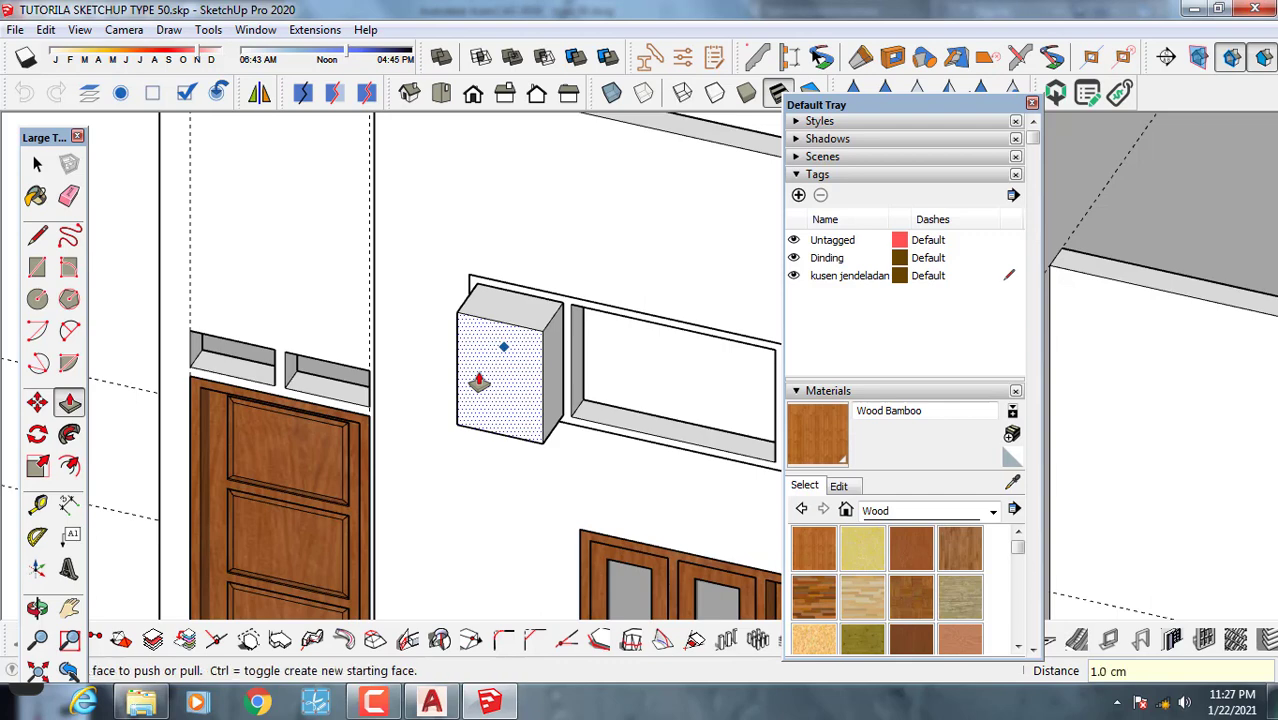
# Select all the geometry of the left pane and make it a component.
pyautogui.press('space')
pyautogui.scroll(1, 513, 361)
pyautogui.click(508, 354)
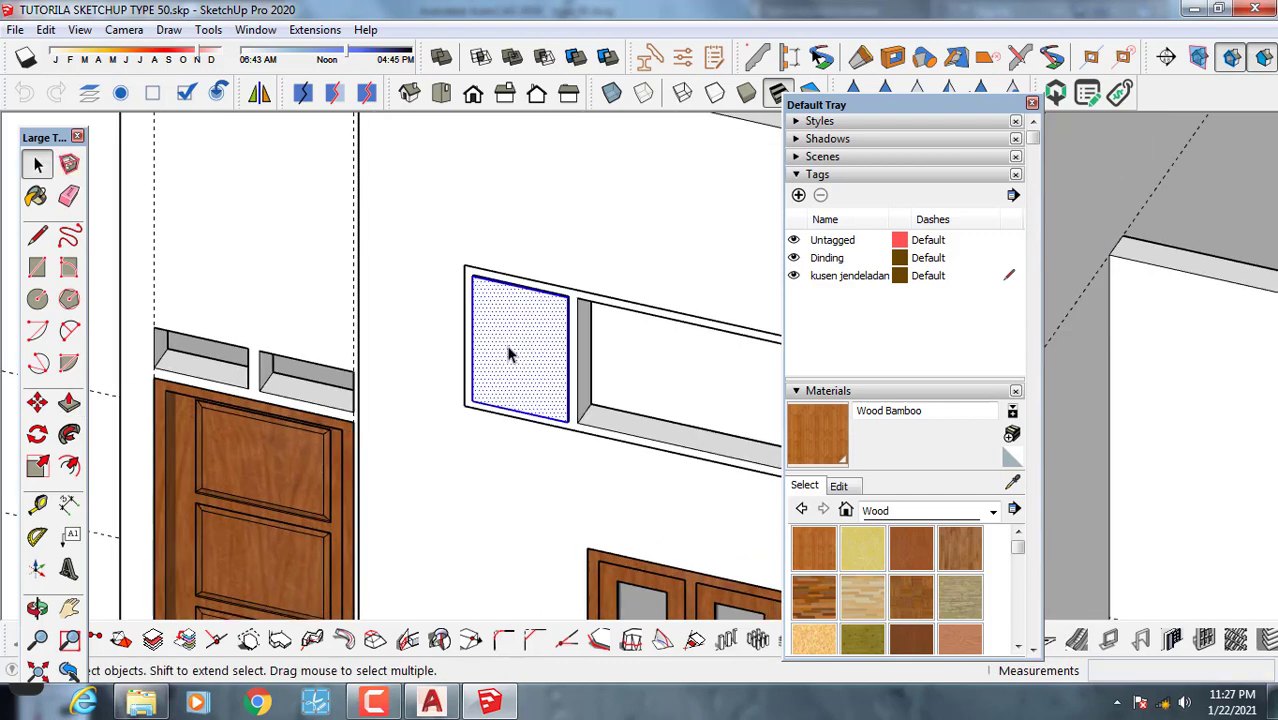
pyautogui.rightClick(508, 354)
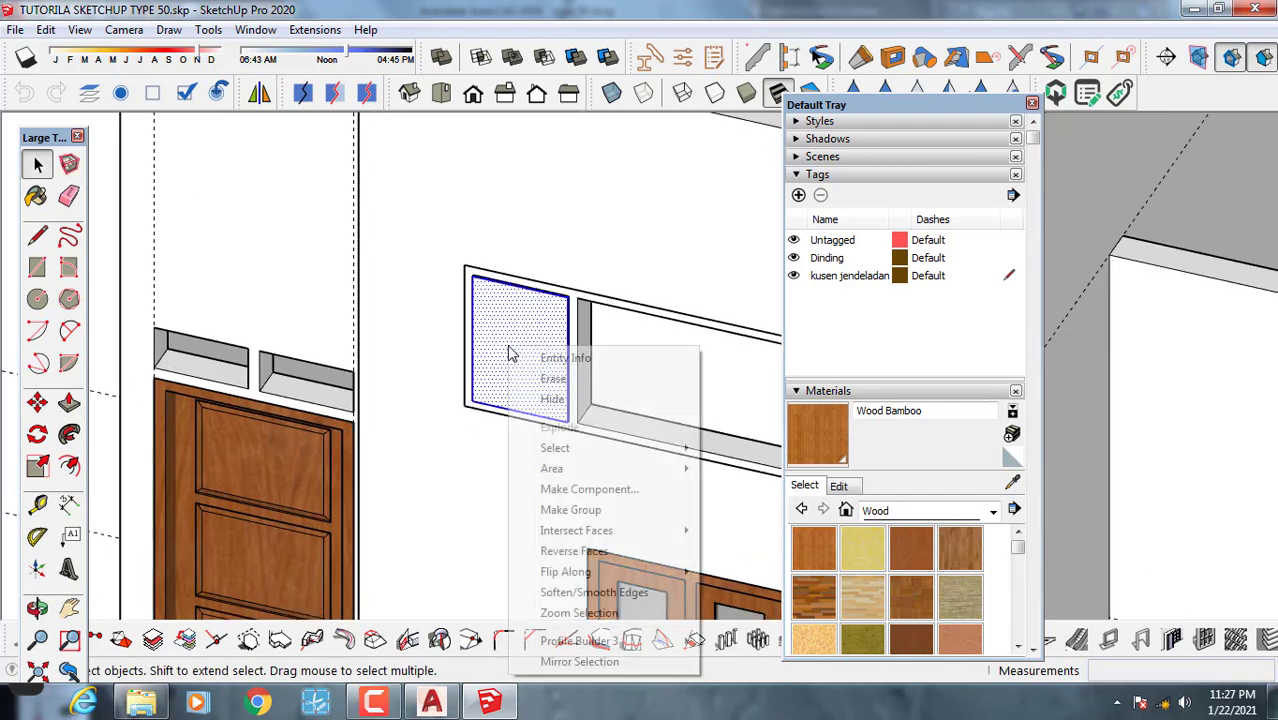
pyautogui.click(582, 486)
pyautogui.click(1046, 564)
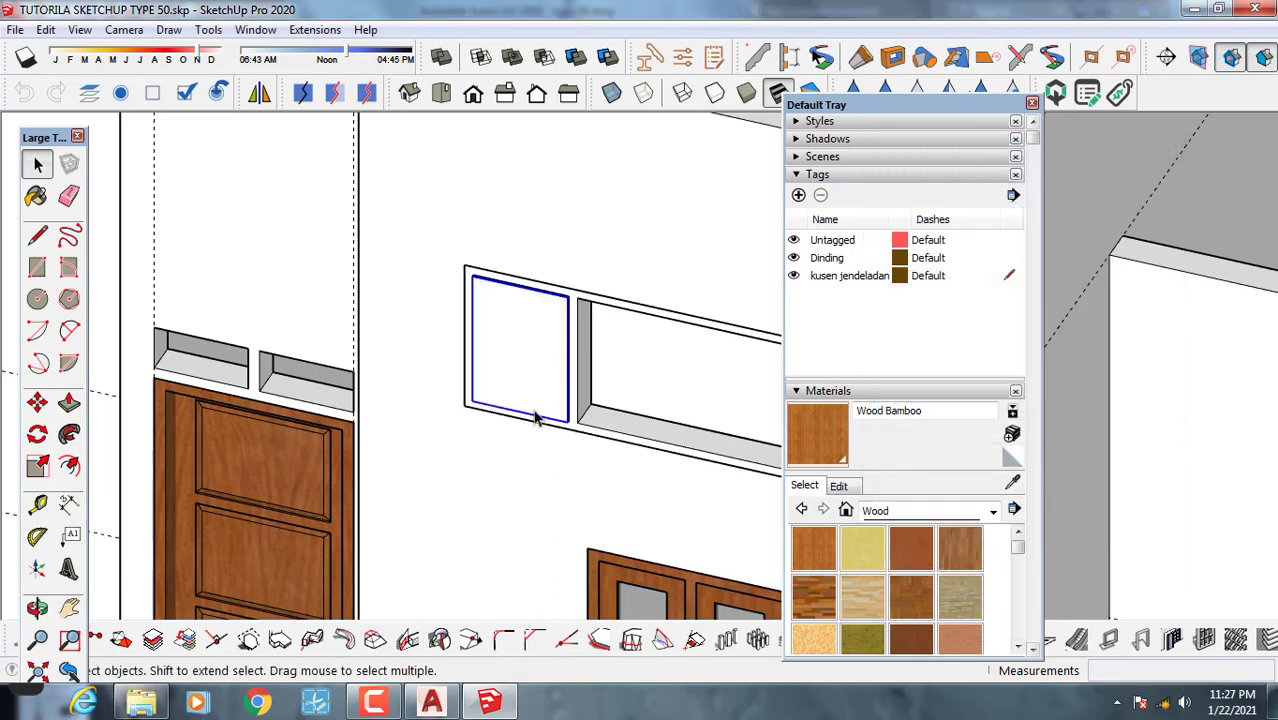
# Move the left pane component 1 cm back so its front is flush with the frame.
pyautogui.scroll(6, 476, 400)
pyautogui.press('m')
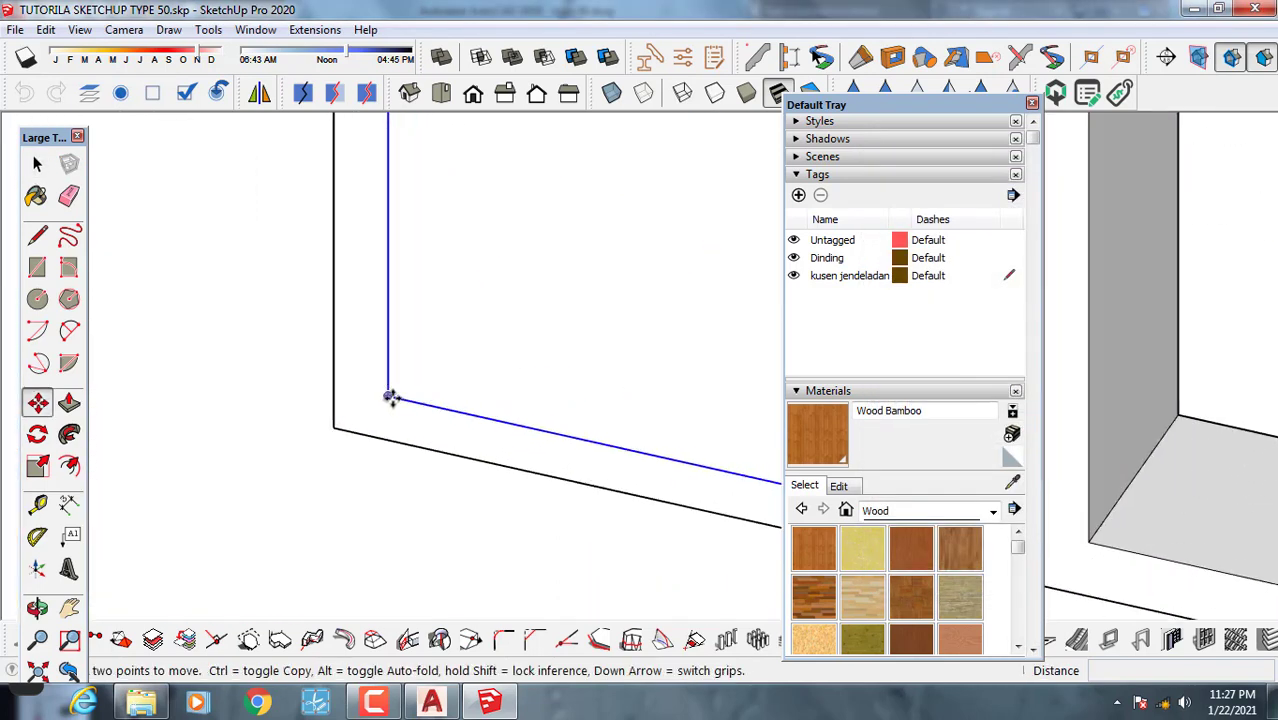
pyautogui.click(391, 397)
pyautogui.scroll(4, 392, 393)
pyautogui.click(386, 396)
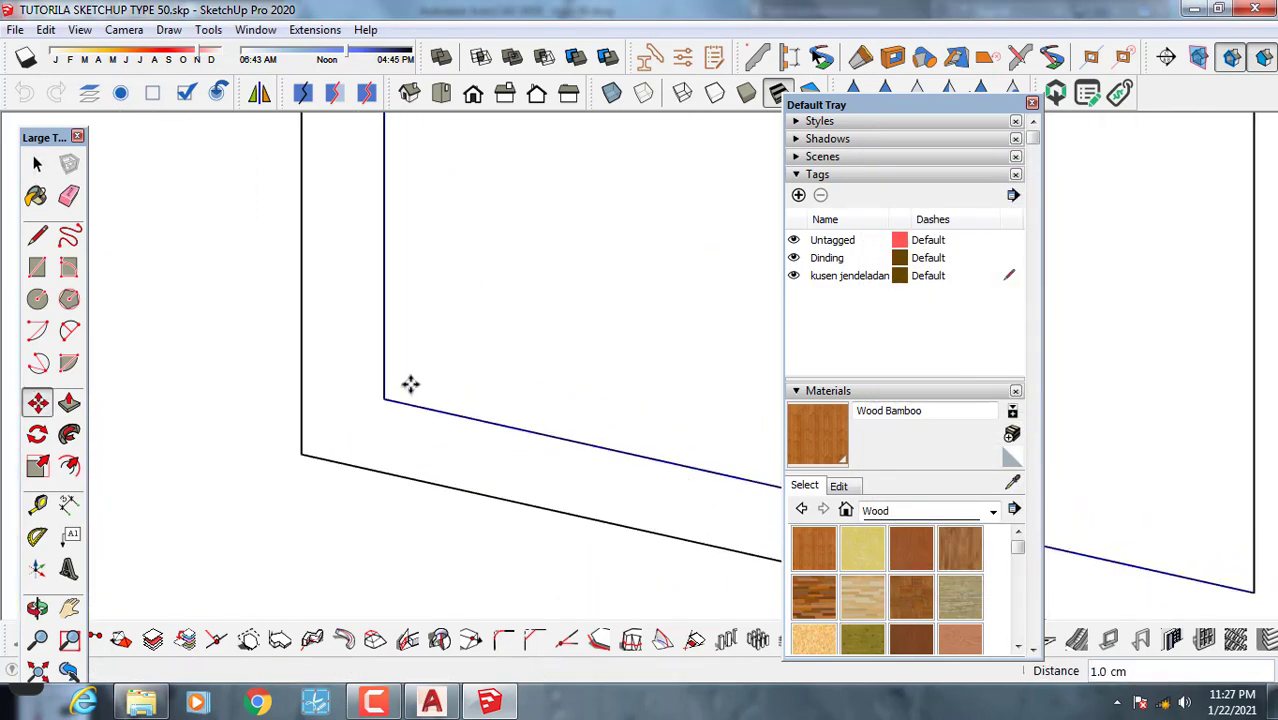
# Recess the left pane another 1 cm into the frame from its front lower corner.
pyautogui.scroll(2, 400, 385)
pyautogui.click(391, 381)
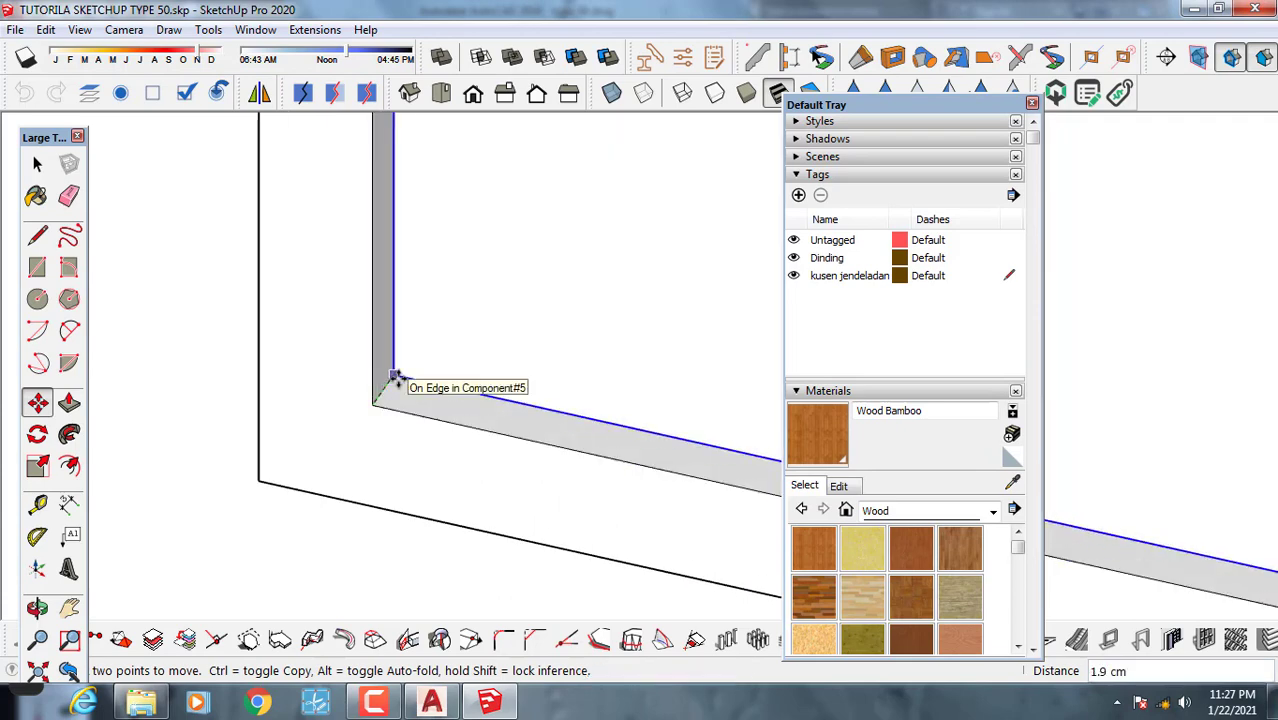
pyautogui.write('1')
pyautogui.press('Return')
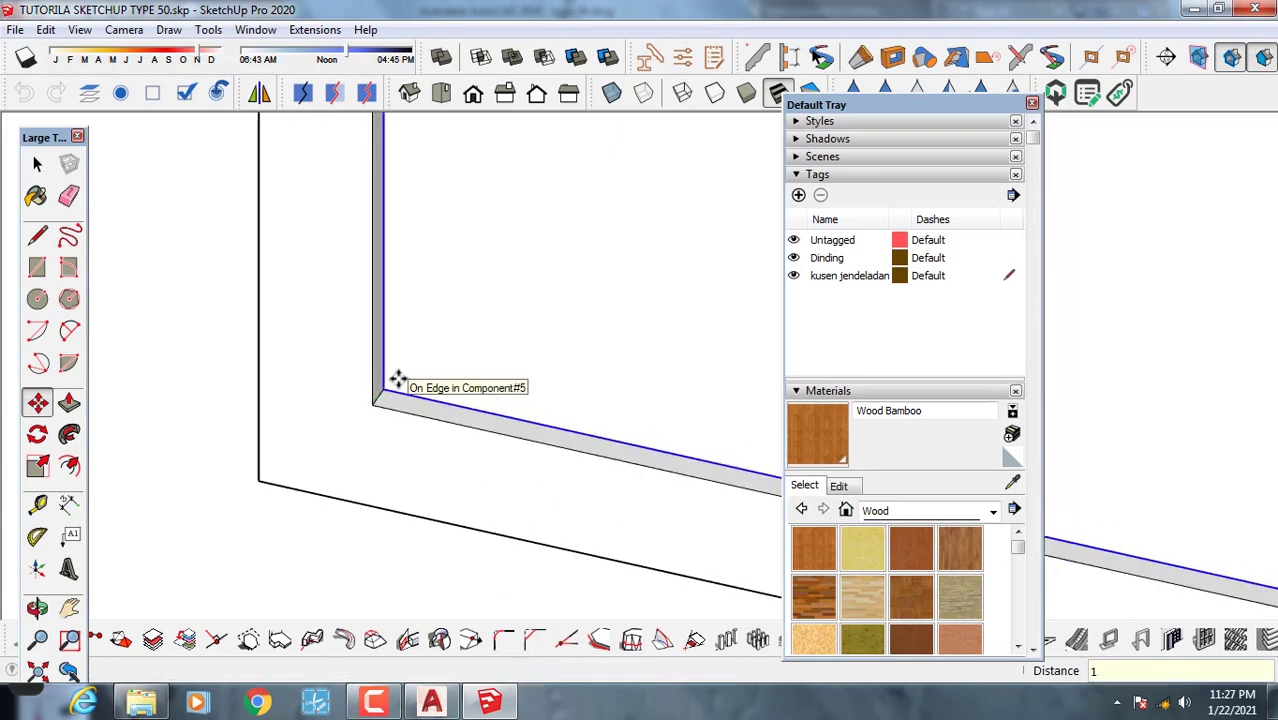
# Copy the left pane component by its upper corner into the right opening of the window above the entrance.
pyautogui.scroll(-8, 398, 380)
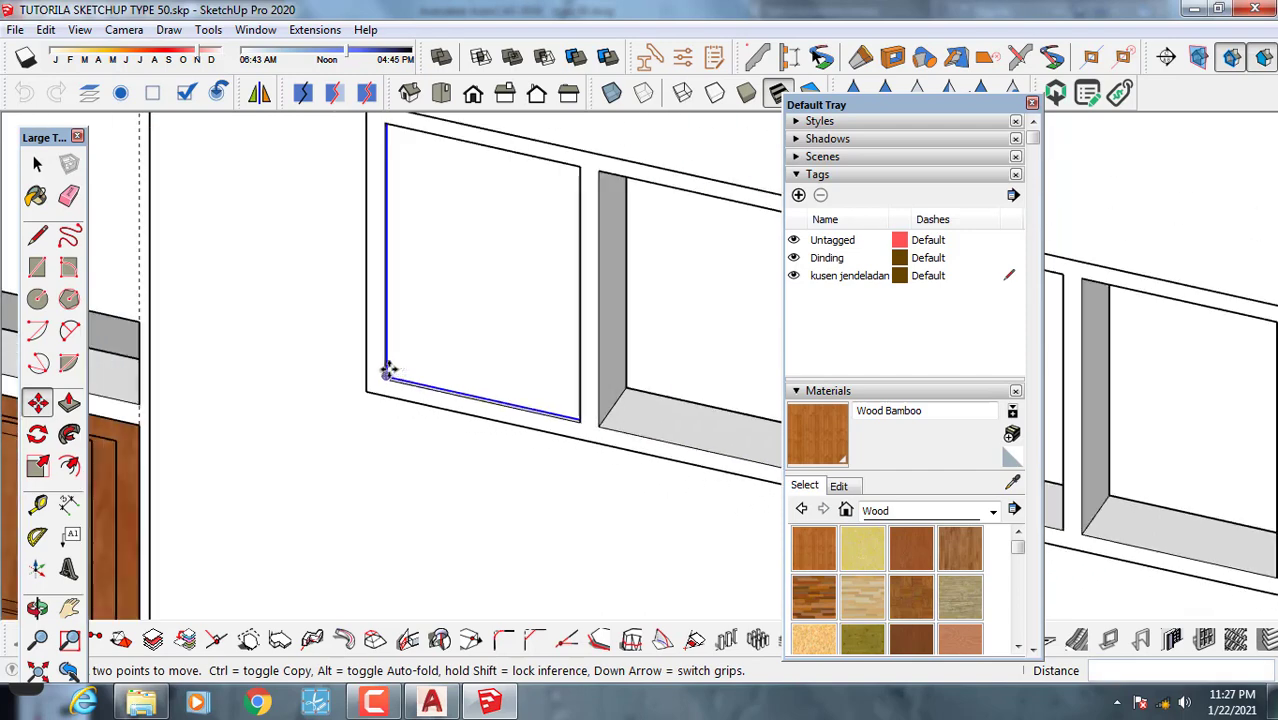
pyautogui.scroll(3, 512, 262)
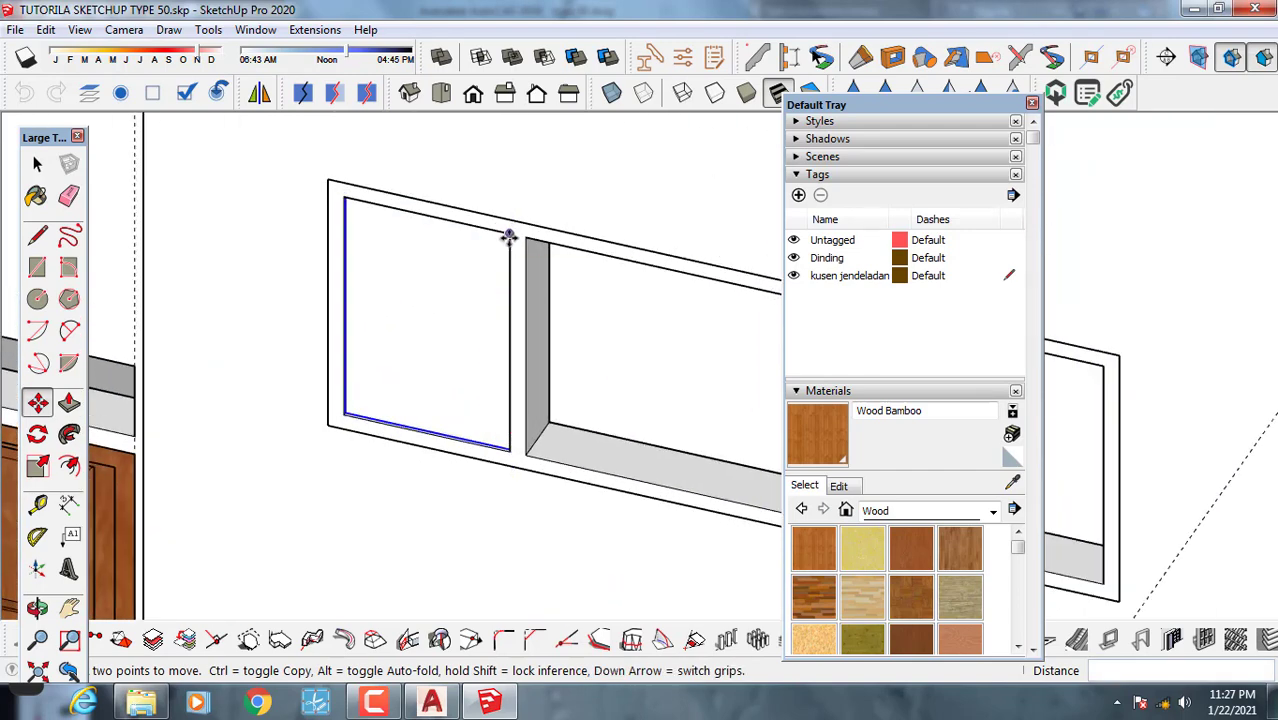
pyautogui.click(509, 237)
pyautogui.press('ctrl')
pyautogui.scroll(-6, 182, 348)
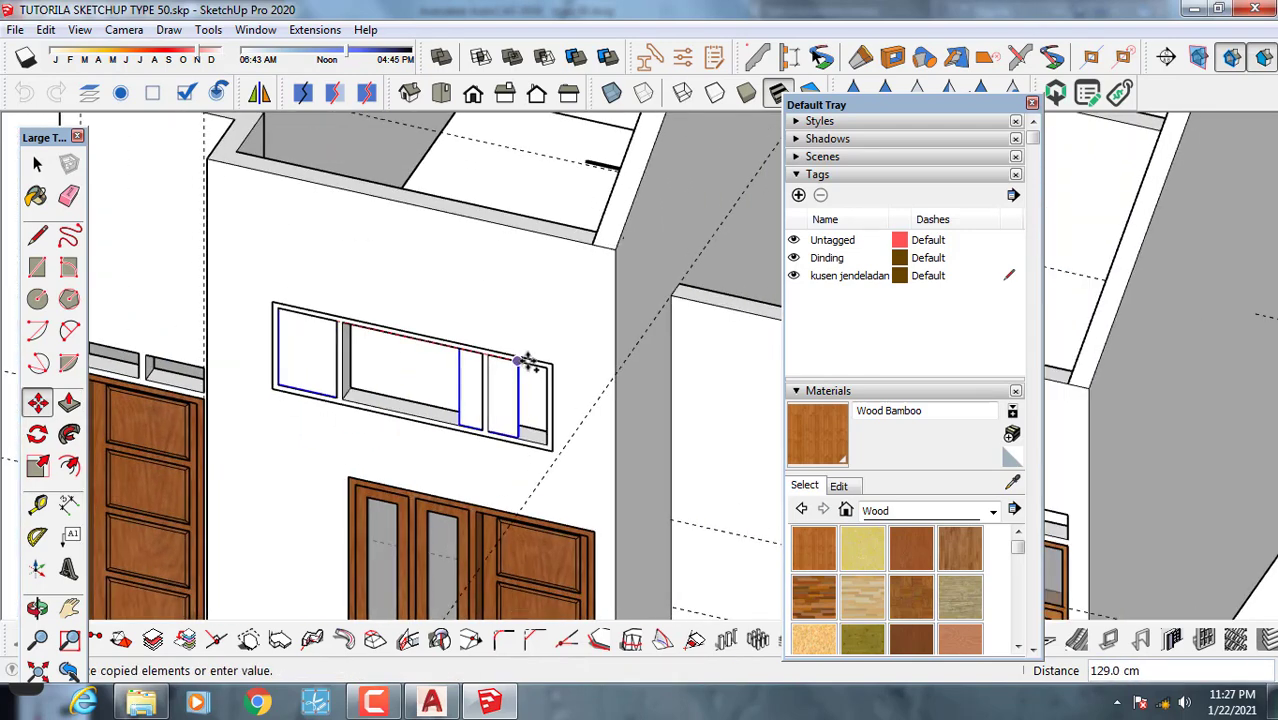
pyautogui.scroll(3, 527, 362)
pyautogui.click(561, 367)
pyautogui.press('space')
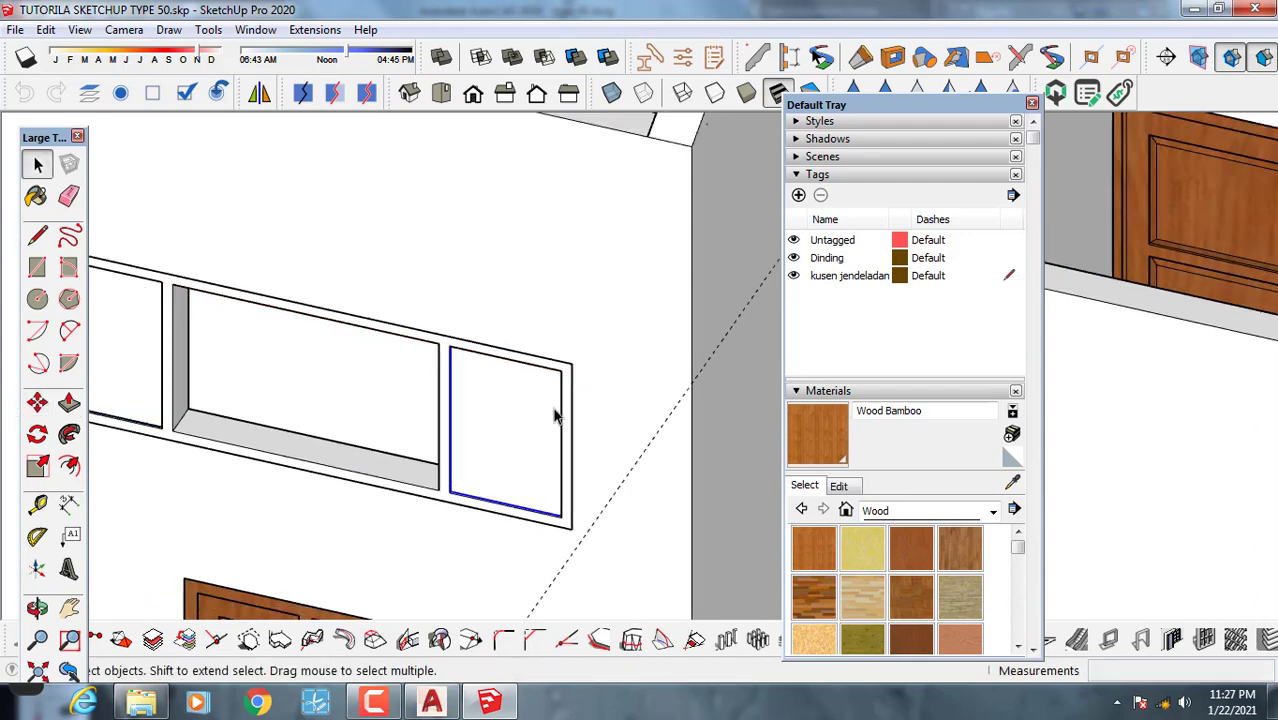
# Draw a rectangle across the middle opening of the three-part window, from its front lower corner to the opposite upper corner.
pyautogui.scroll(-4, 520, 412)
pyautogui.scroll(3, 339, 416)
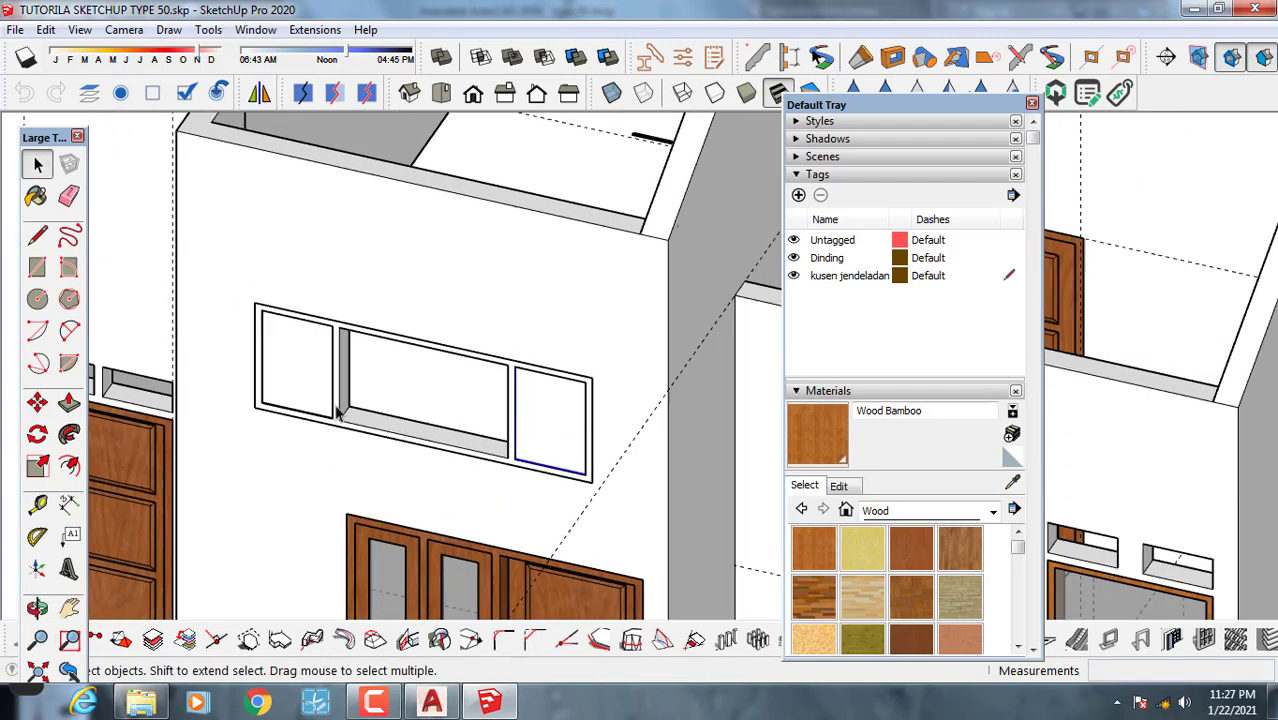
pyautogui.click(40, 270)
pyautogui.scroll(2, 318, 410)
pyautogui.click(350, 420)
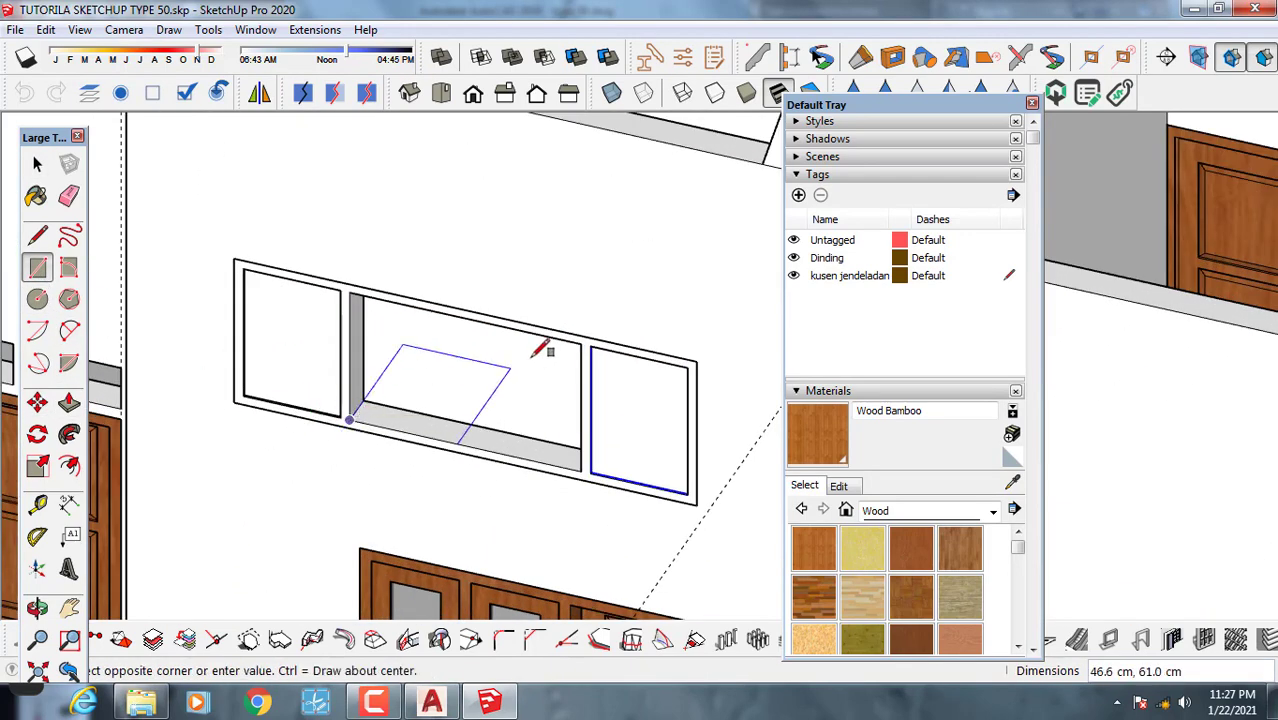
pyautogui.click(585, 340)
pyautogui.press('space')
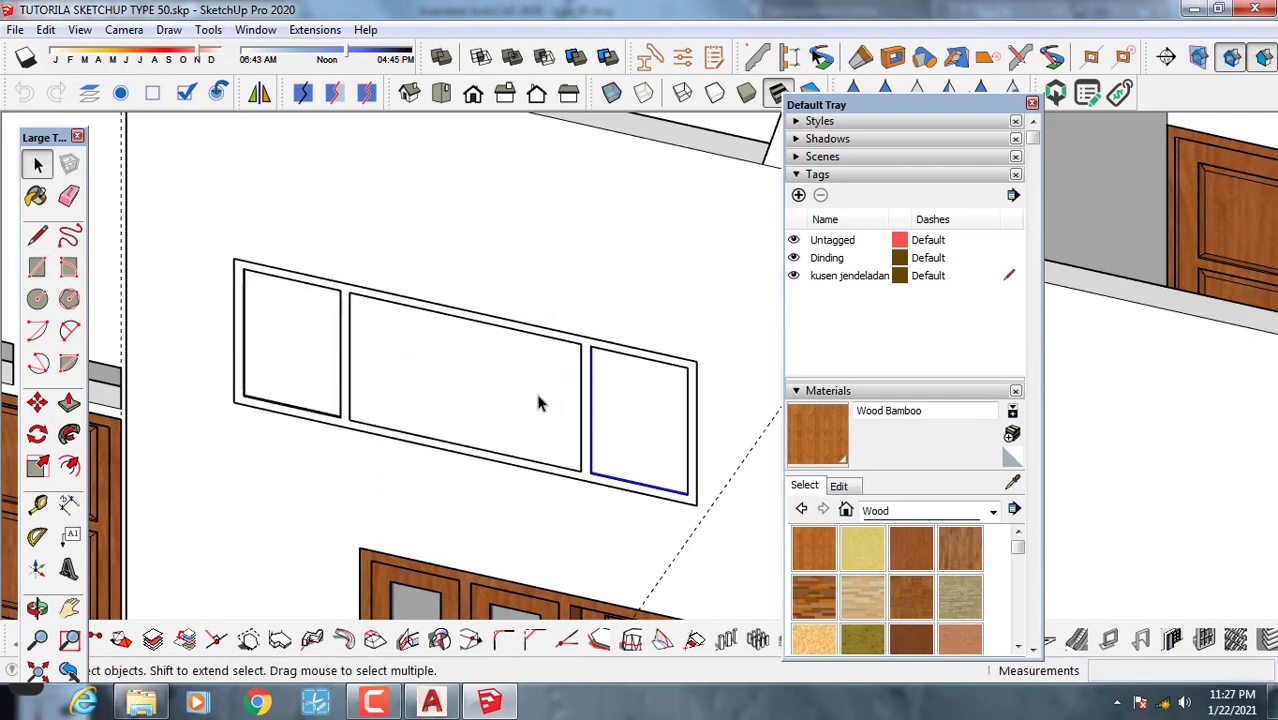
# Push/Pull the middle pane's rectangle outward to a thickness of 1 cm.
pyautogui.click(533, 408)
pyautogui.press('p')
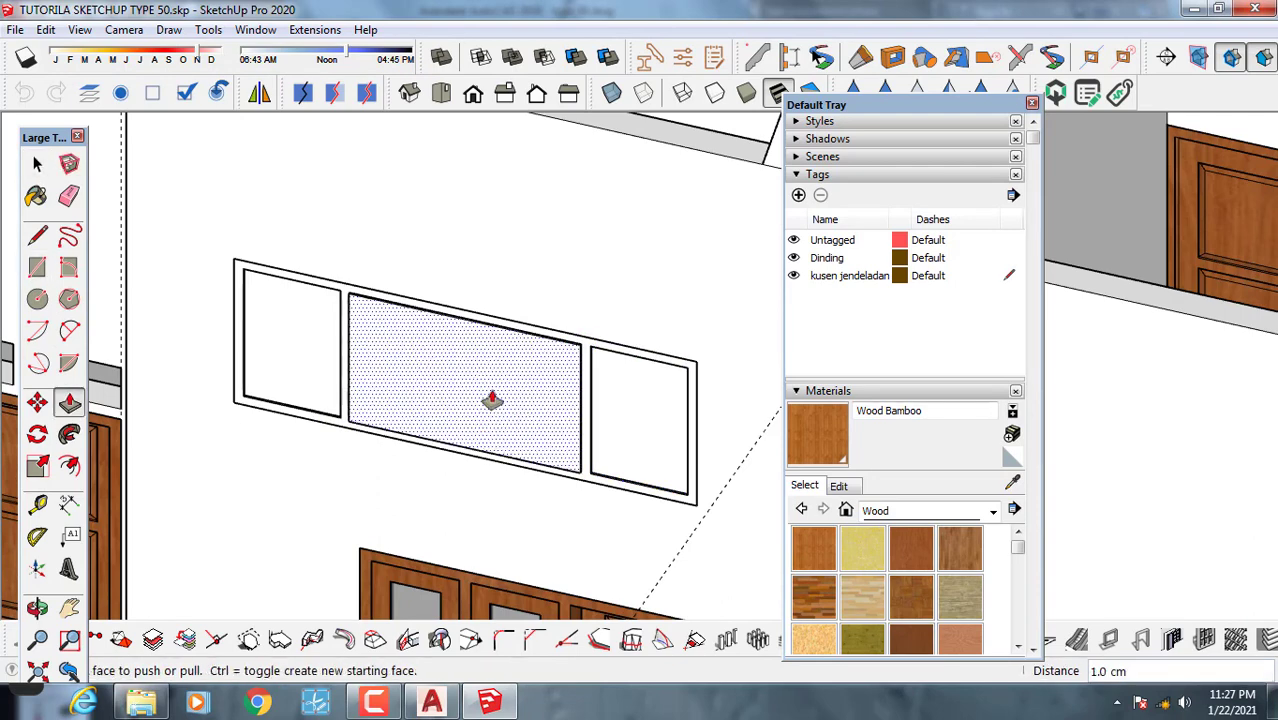
pyautogui.moveTo(491, 400); pyautogui.dragTo(438, 440)
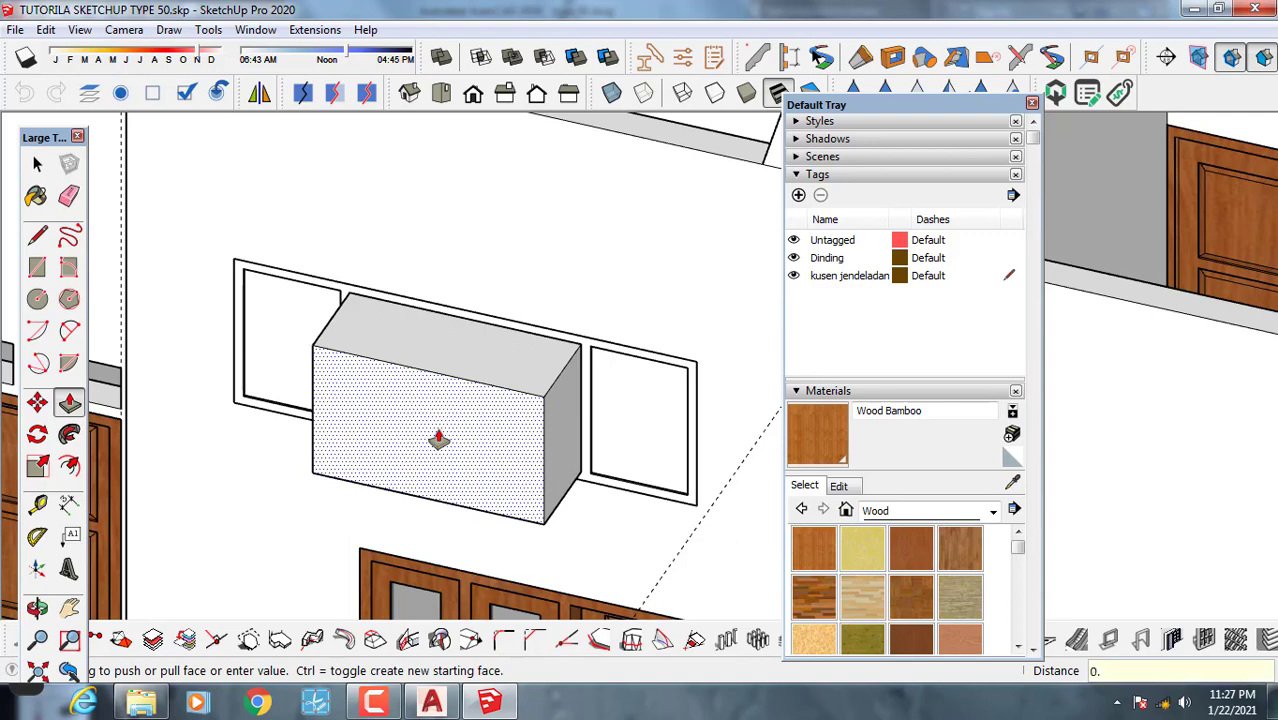
pyautogui.press('Escape')
pyautogui.press('space')
# Select all the geometry of the middle pane and make it a component.
pyautogui.click(518, 395)
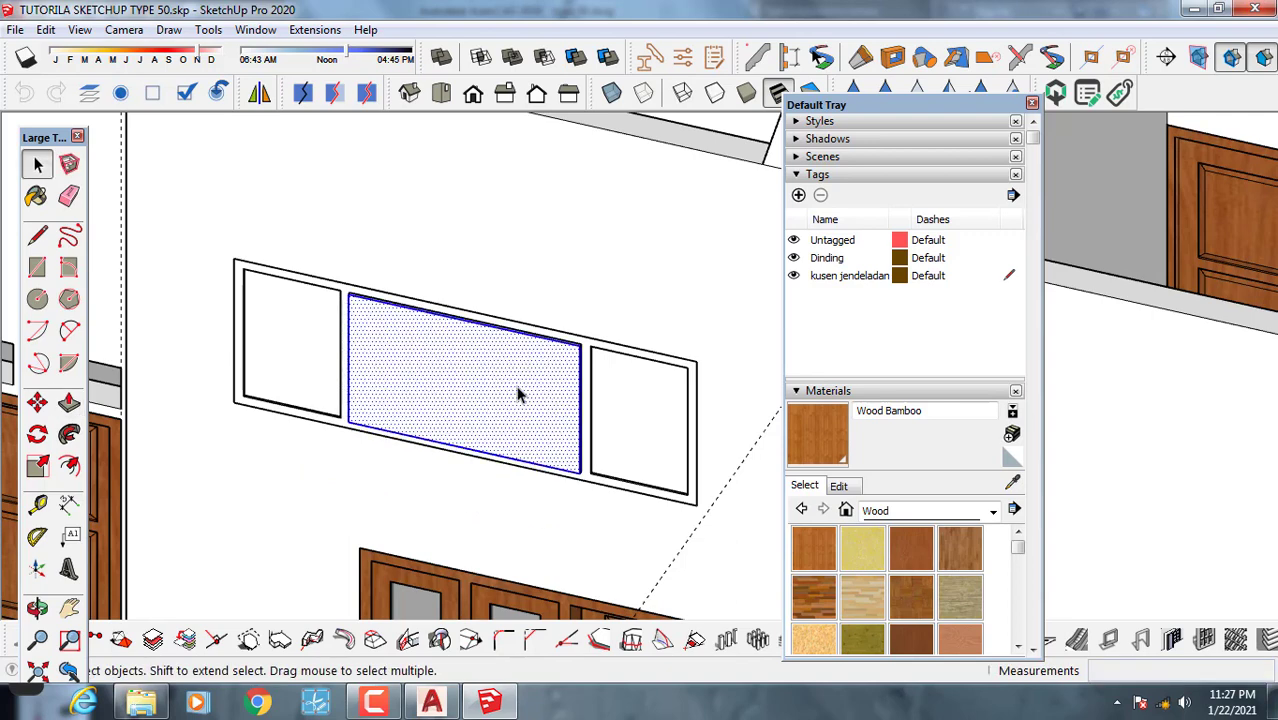
pyautogui.rightClick(518, 395)
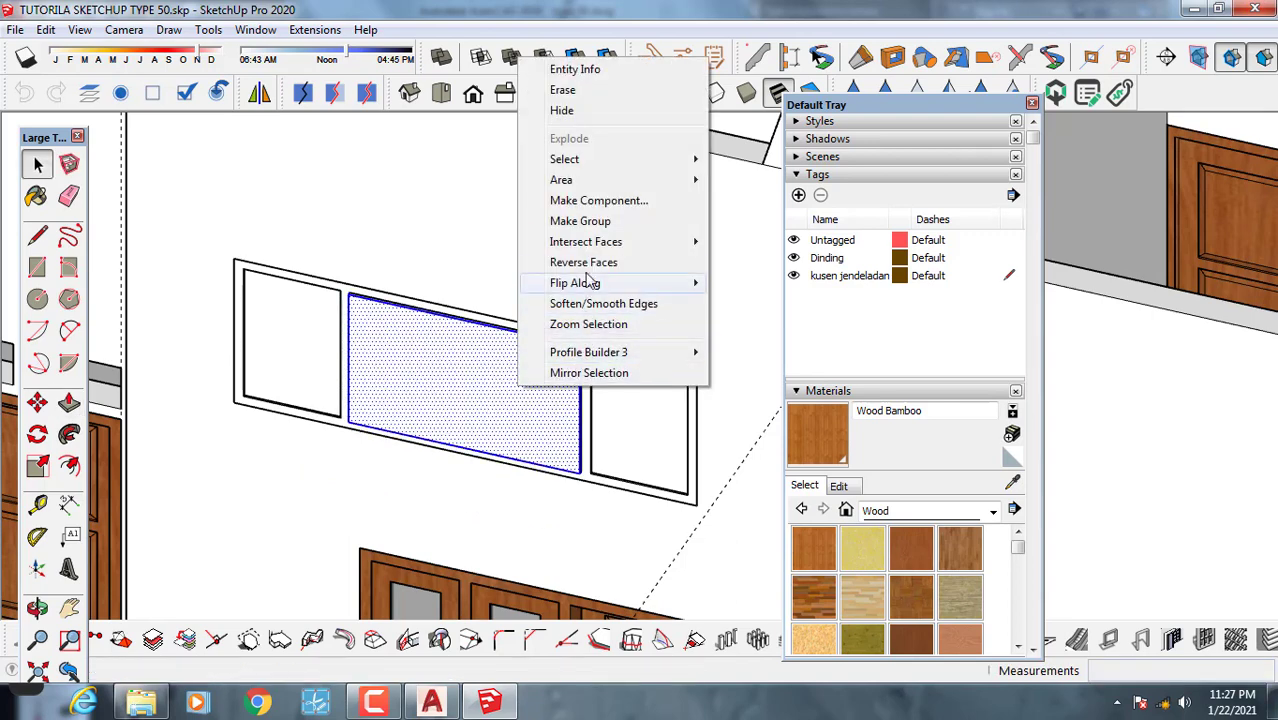
pyautogui.click(598, 201)
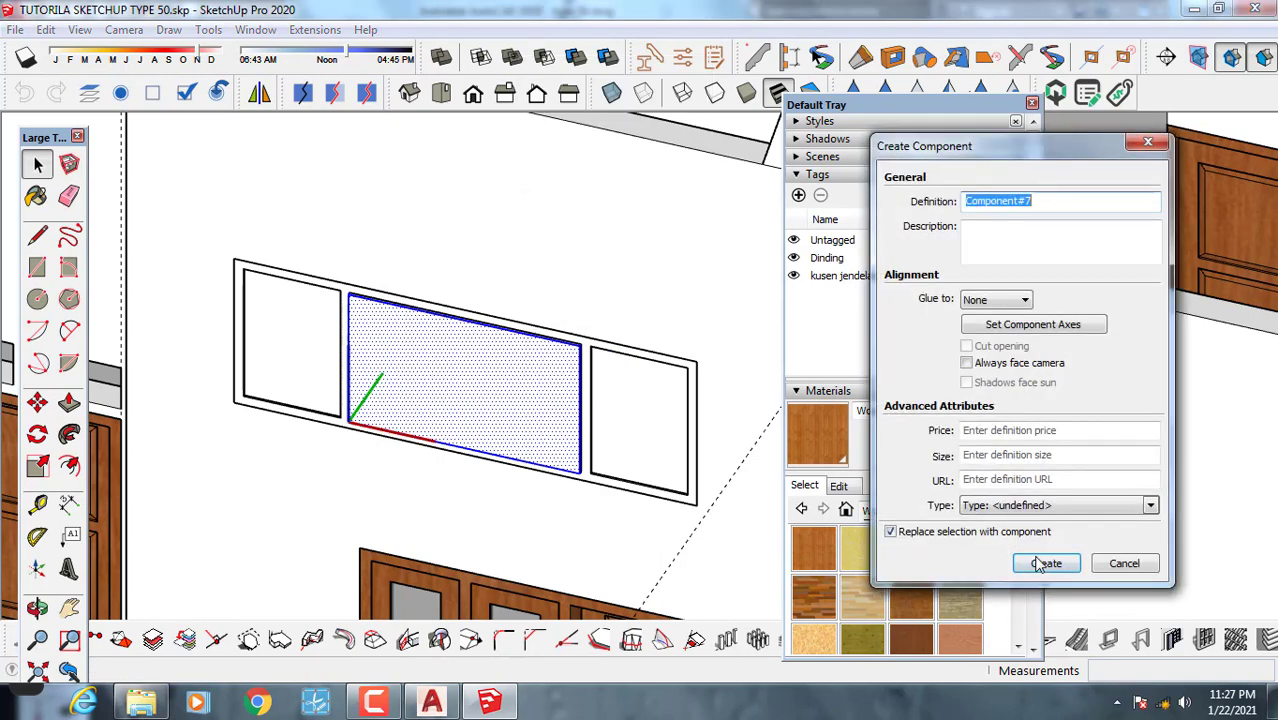
pyautogui.click(1045, 565)
# Move the middle pane component back so its front is flush with the window frame.
pyautogui.scroll(5, 280, 342)
pyautogui.press('m')
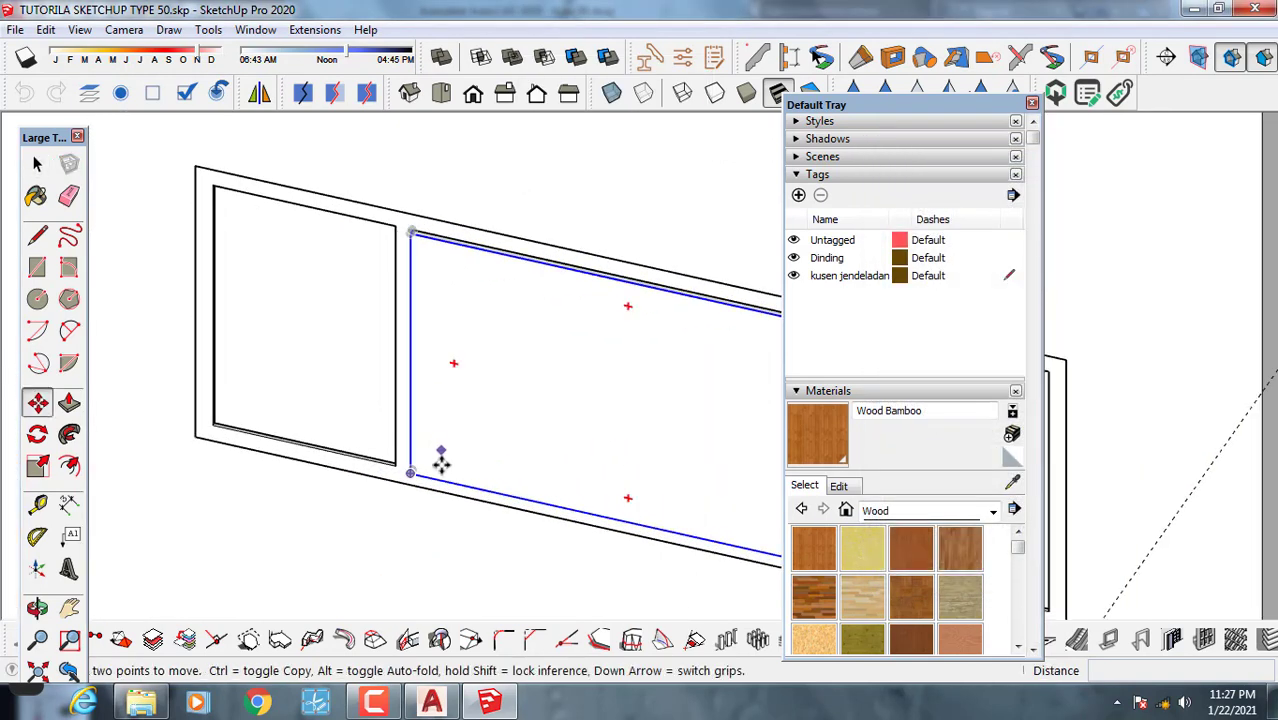
pyautogui.scroll(2, 441, 462)
pyautogui.click(397, 482)
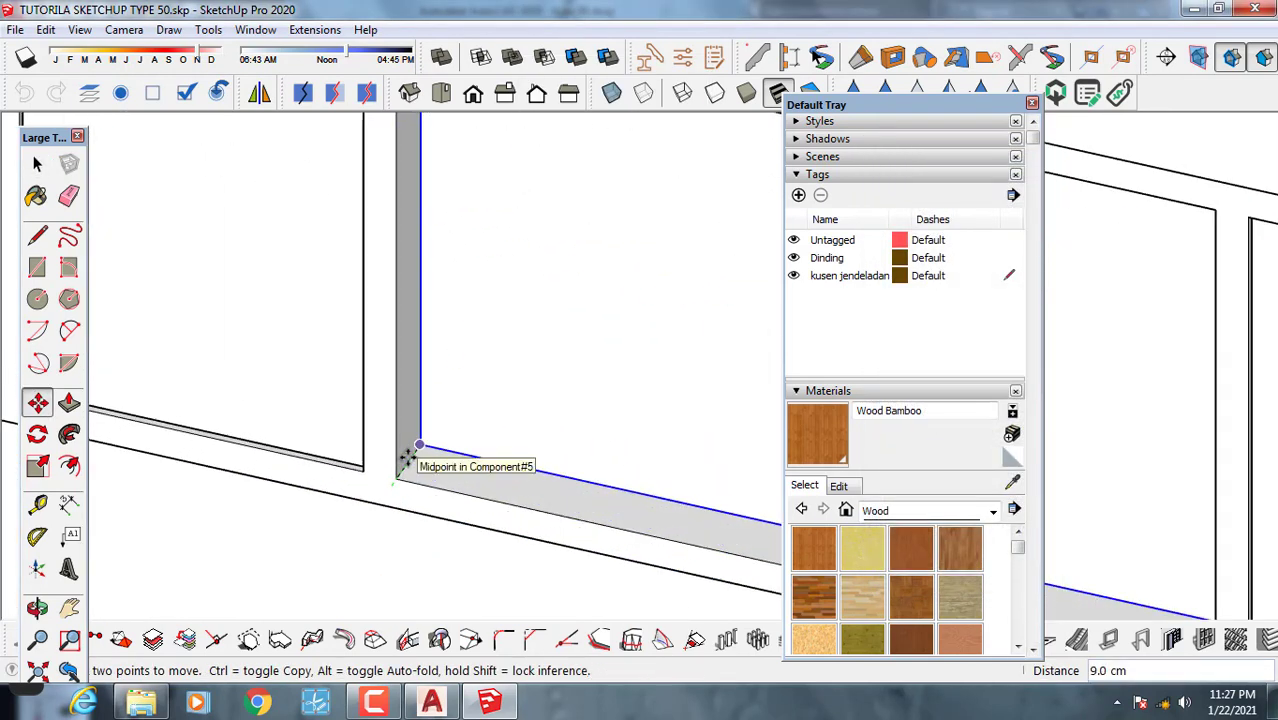
pyautogui.scroll(-3, 405, 452)
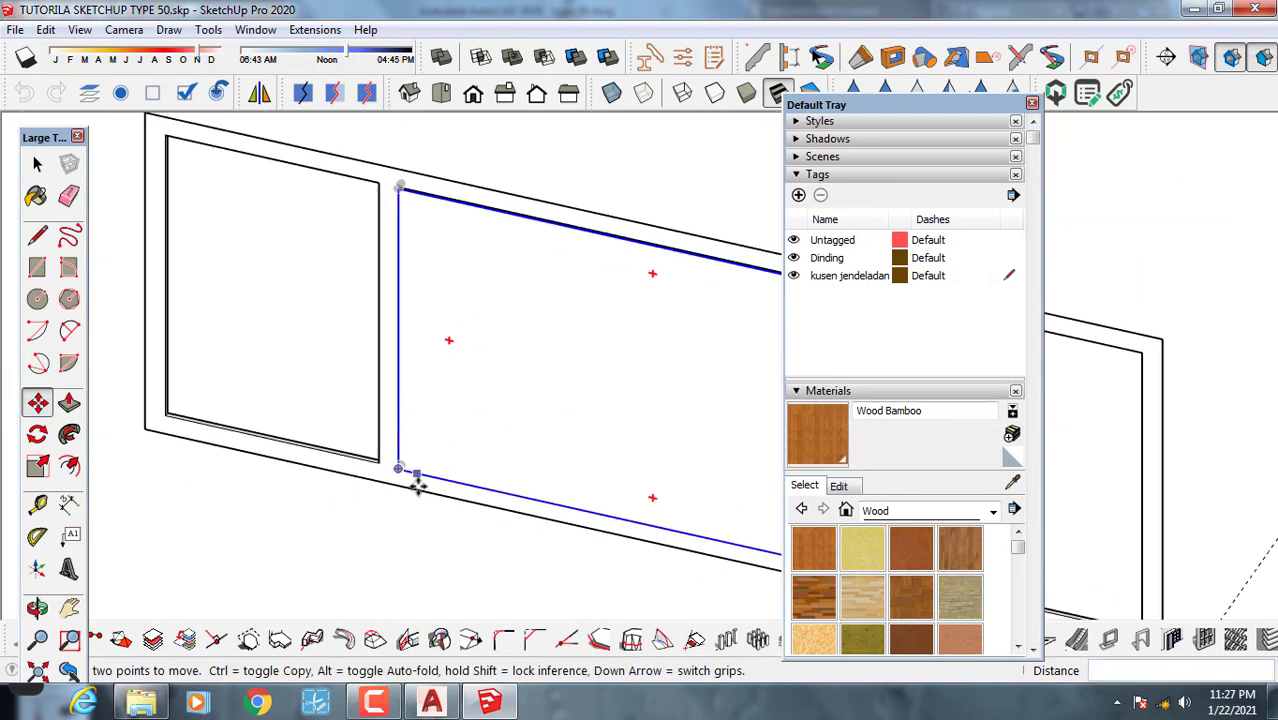
# Recess the middle pane another 1 cm into the frame from its front lower corner.
pyautogui.scroll(4, 408, 450)
pyautogui.moveTo(372, 466); pyautogui.dragTo(365, 422, button='middle')
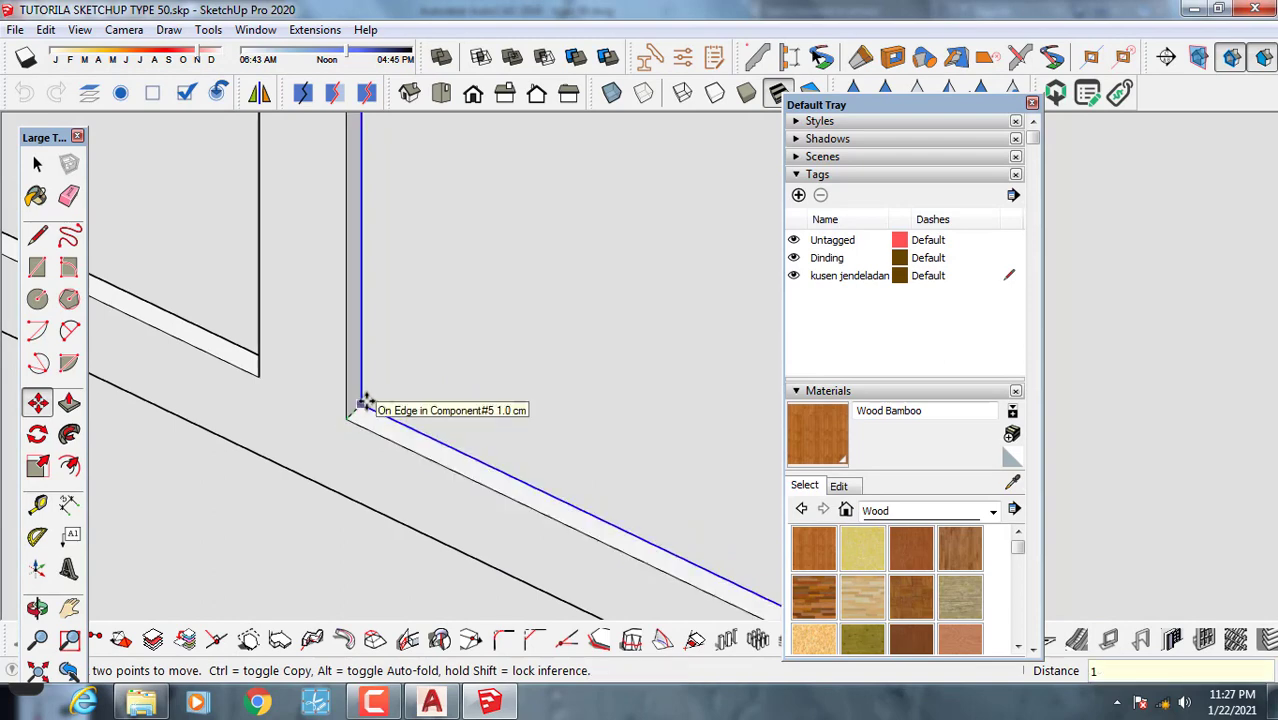
pyautogui.press('Return')
pyautogui.scroll(-1, 392, 375)
pyautogui.scroll(-1, 685, 453)
pyautogui.press('space')
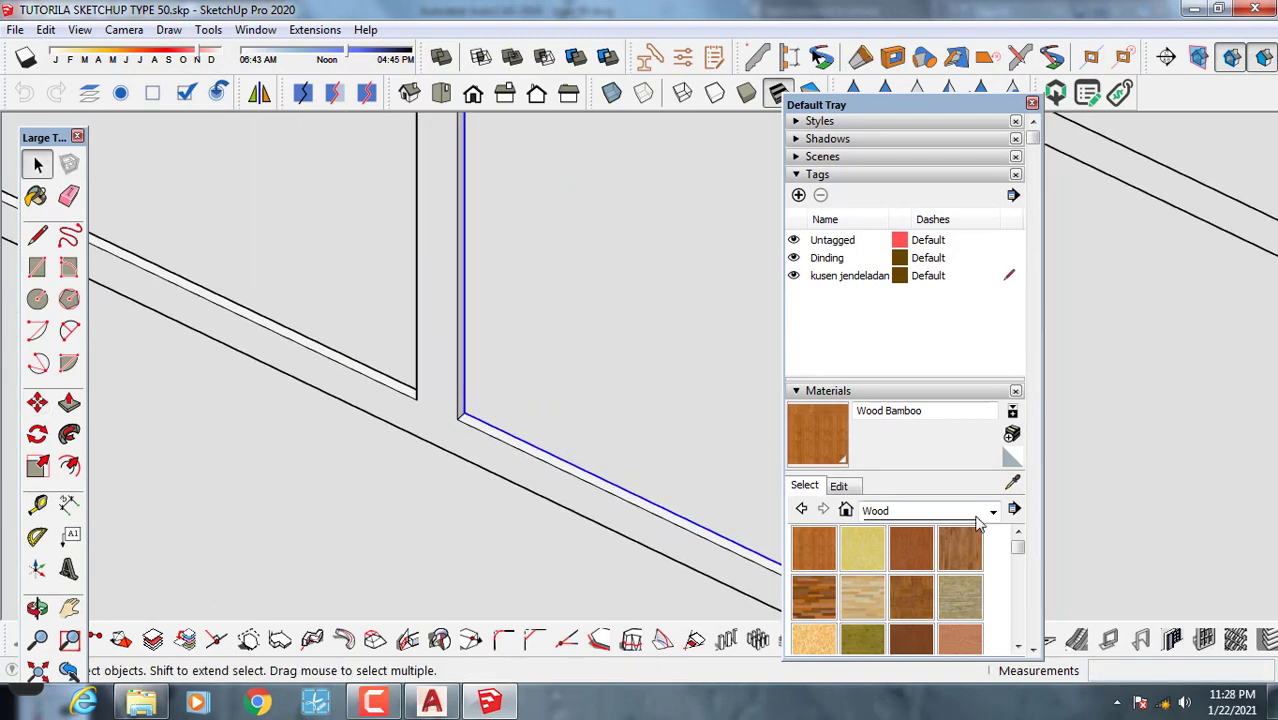
# Paint the three panes of the wide window with Translucent Glass Gray from the Glass and Mirrors materials.
pyautogui.click(990, 512)
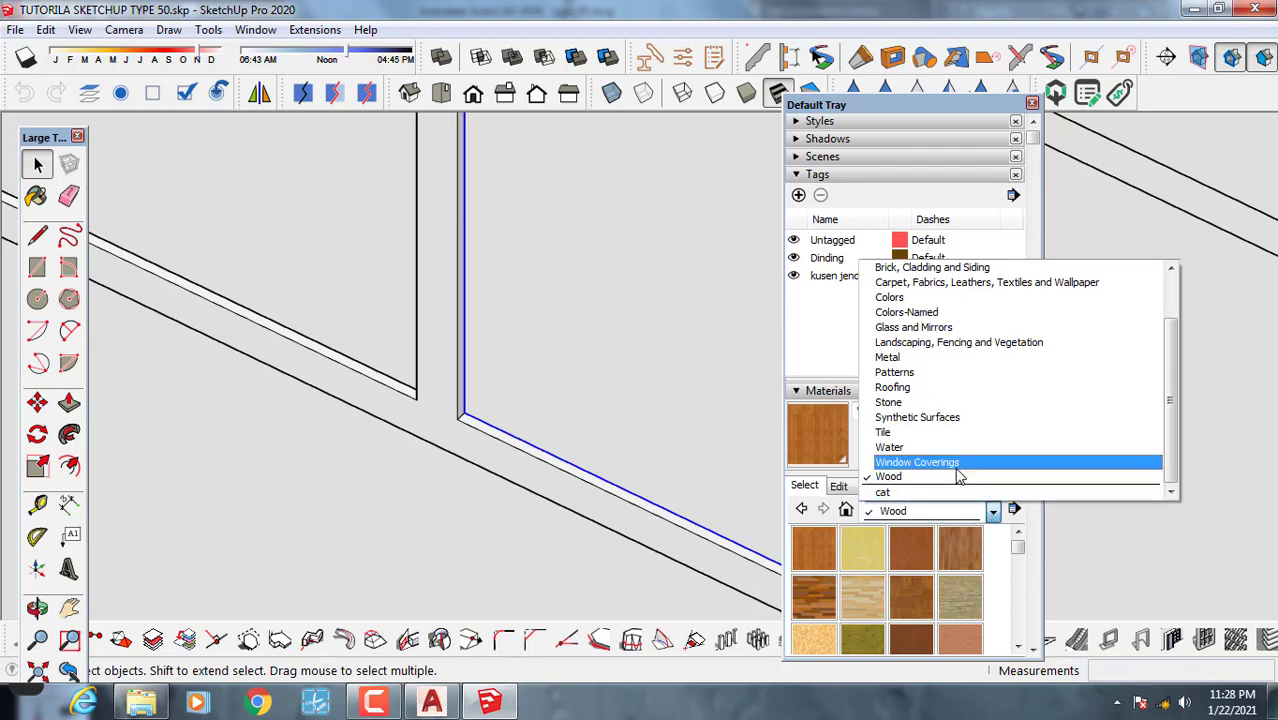
pyautogui.click(913, 327)
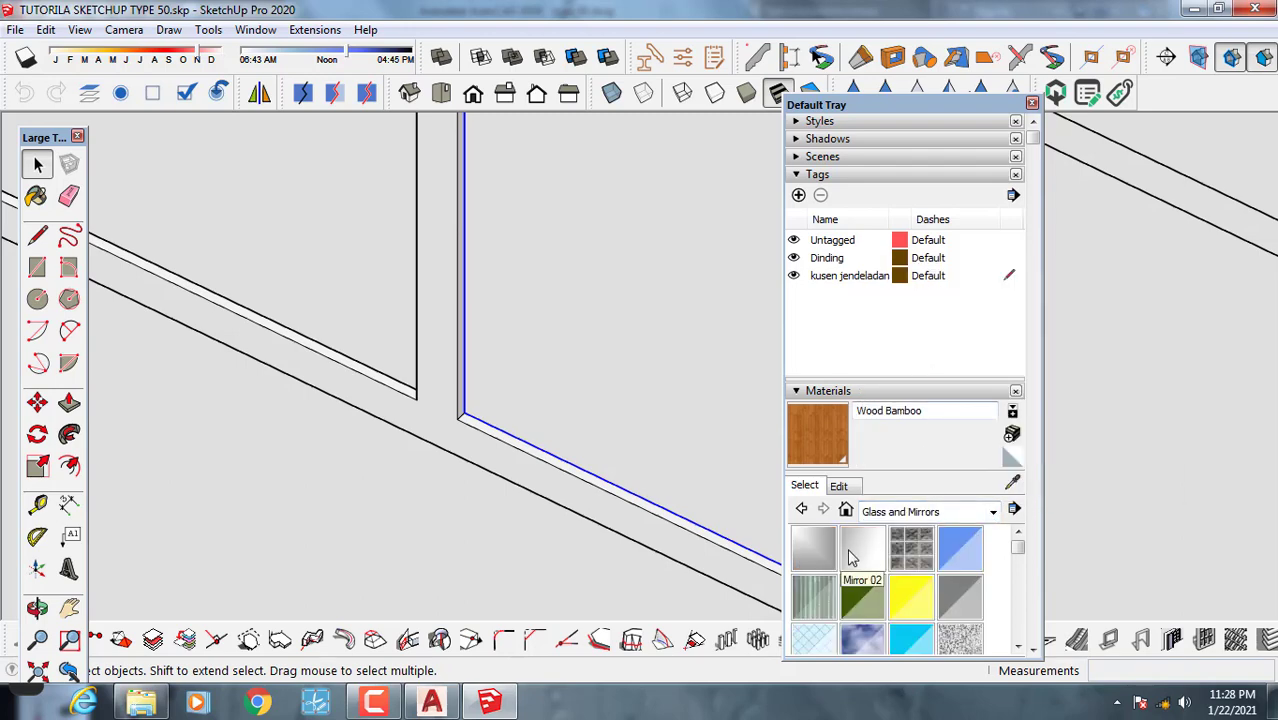
pyautogui.click(962, 592)
pyautogui.click(527, 313)
pyautogui.scroll(-4, 330, 210)
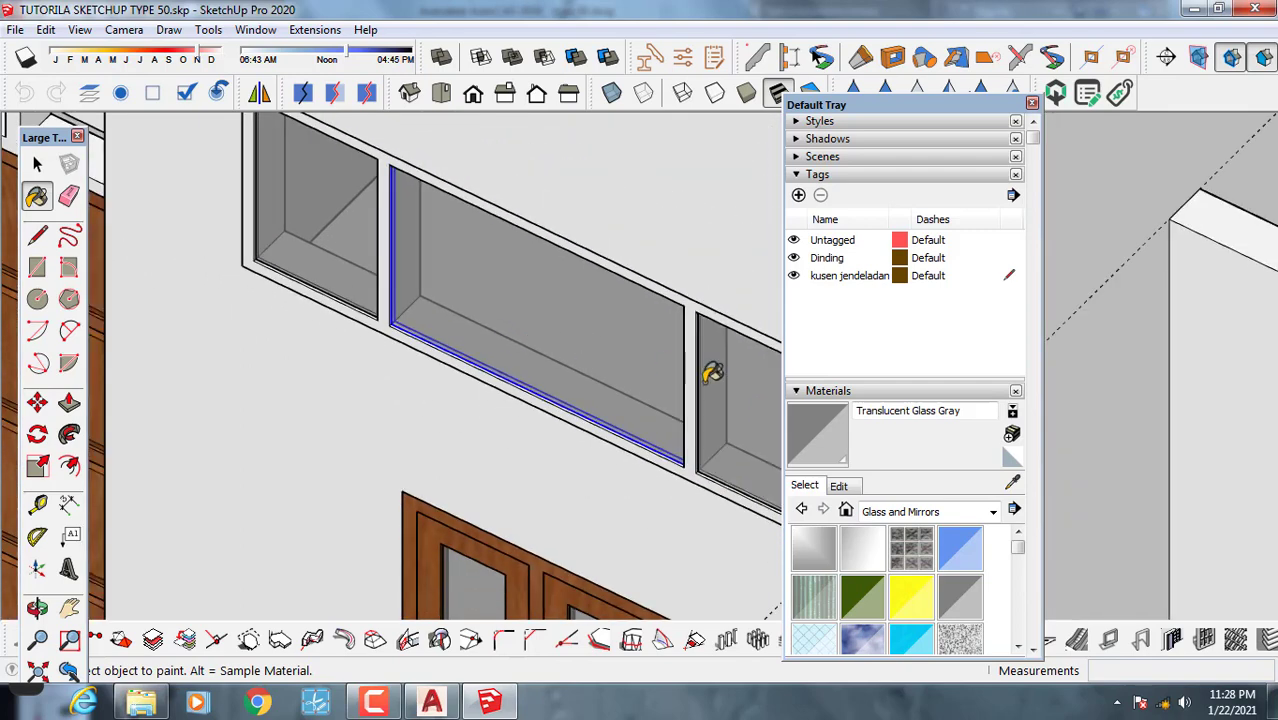
# Open the three-part window frame for editing and paint all its geometry with Wood Bamboo from the Wood materials.
pyautogui.press('space')
pyautogui.tripleClick(690, 335)
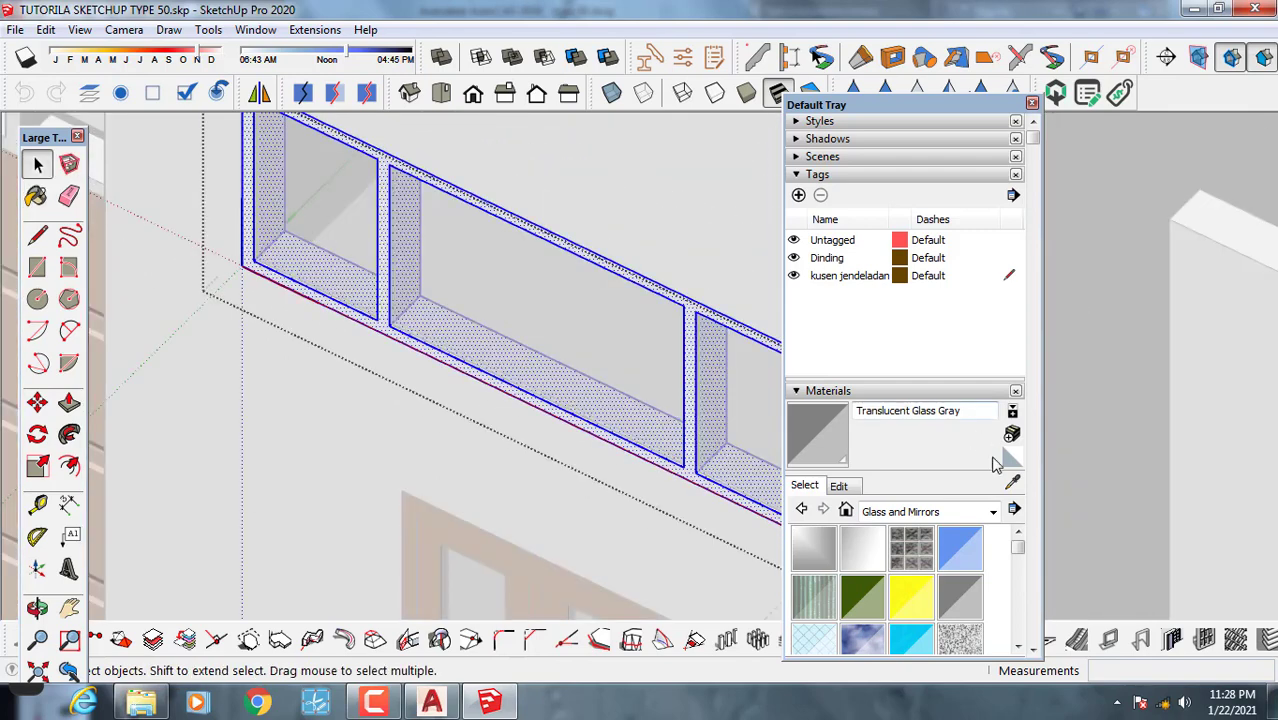
pyautogui.click(995, 512)
pyautogui.click(952, 477)
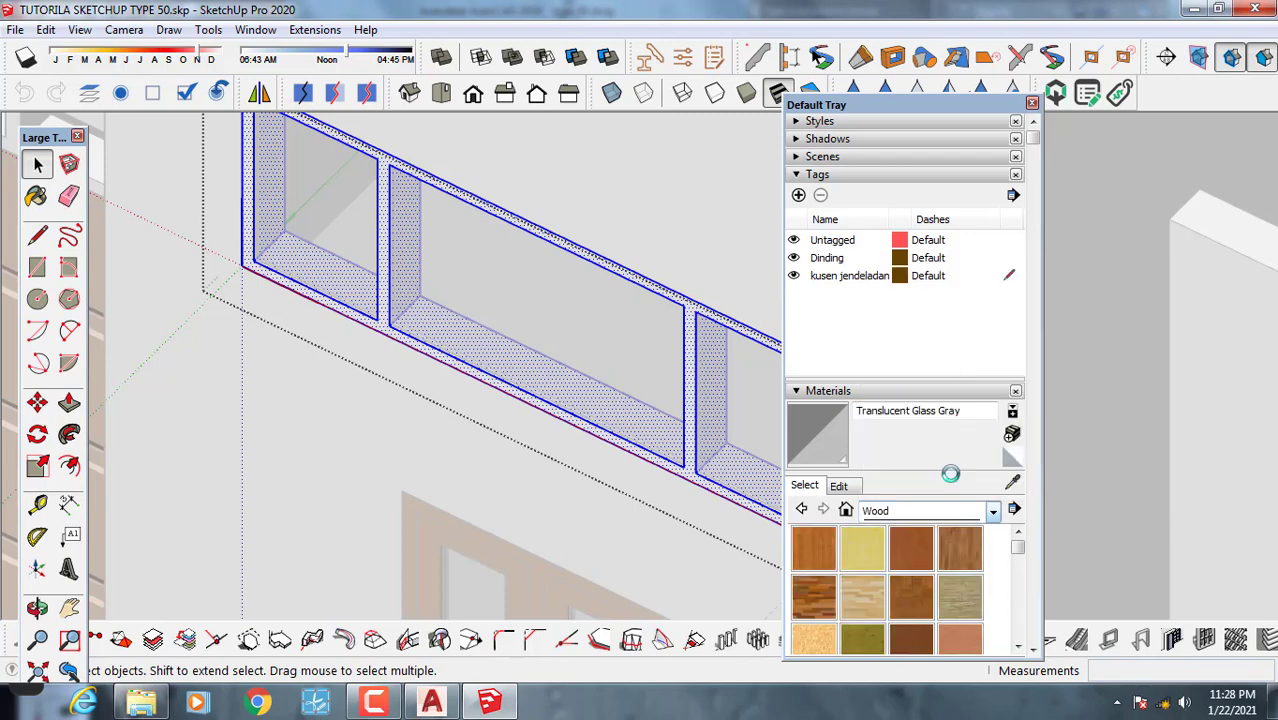
pyautogui.click(811, 548)
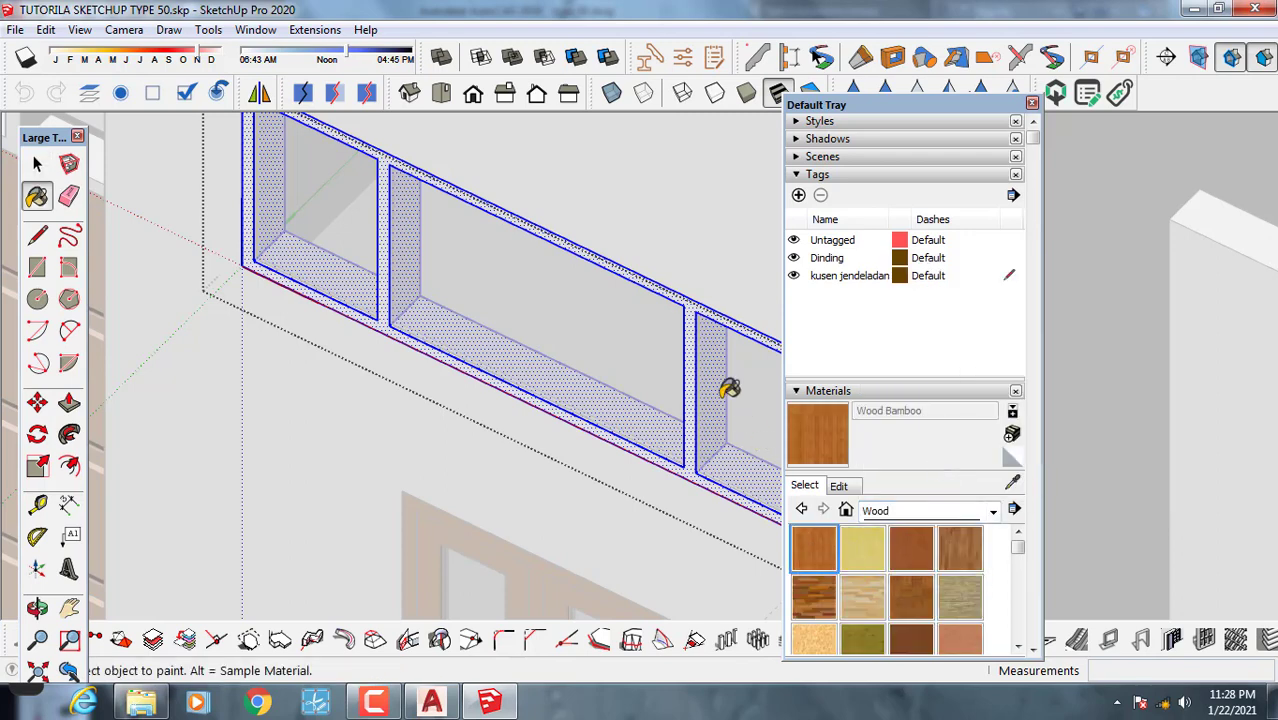
pyautogui.click(698, 333)
pyautogui.scroll(-6, 698, 333)
pyautogui.press('space')
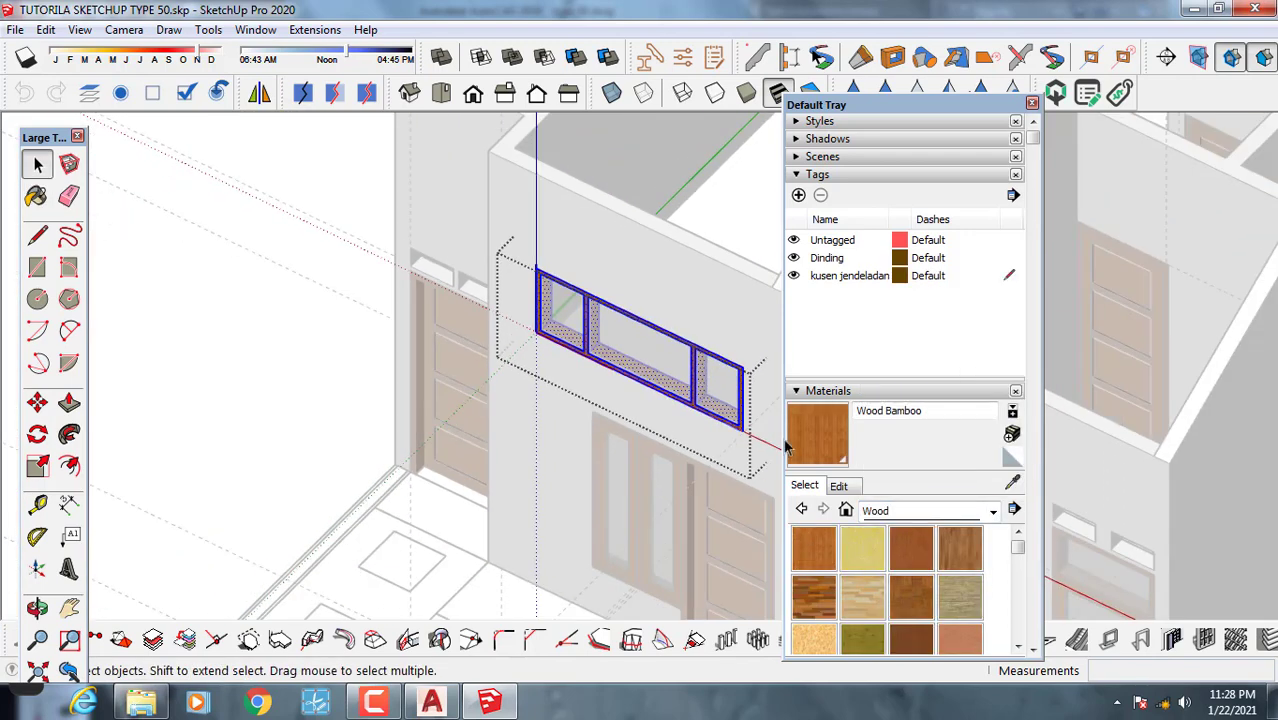
# Close the frame component, move the Default Tray aside and examine the house front's windows and doors from several angles.
pyautogui.moveTo(279, 365)
pyautogui.mouseDown(button='middle')
pyautogui.moveTo(396, 229)
pyautogui.moveTo(365, 200)
pyautogui.moveTo(627, 317)
pyautogui.moveTo(557, 303)
pyautogui.mouseUp(button='middle')
pyautogui.scroll(1, 557, 303)
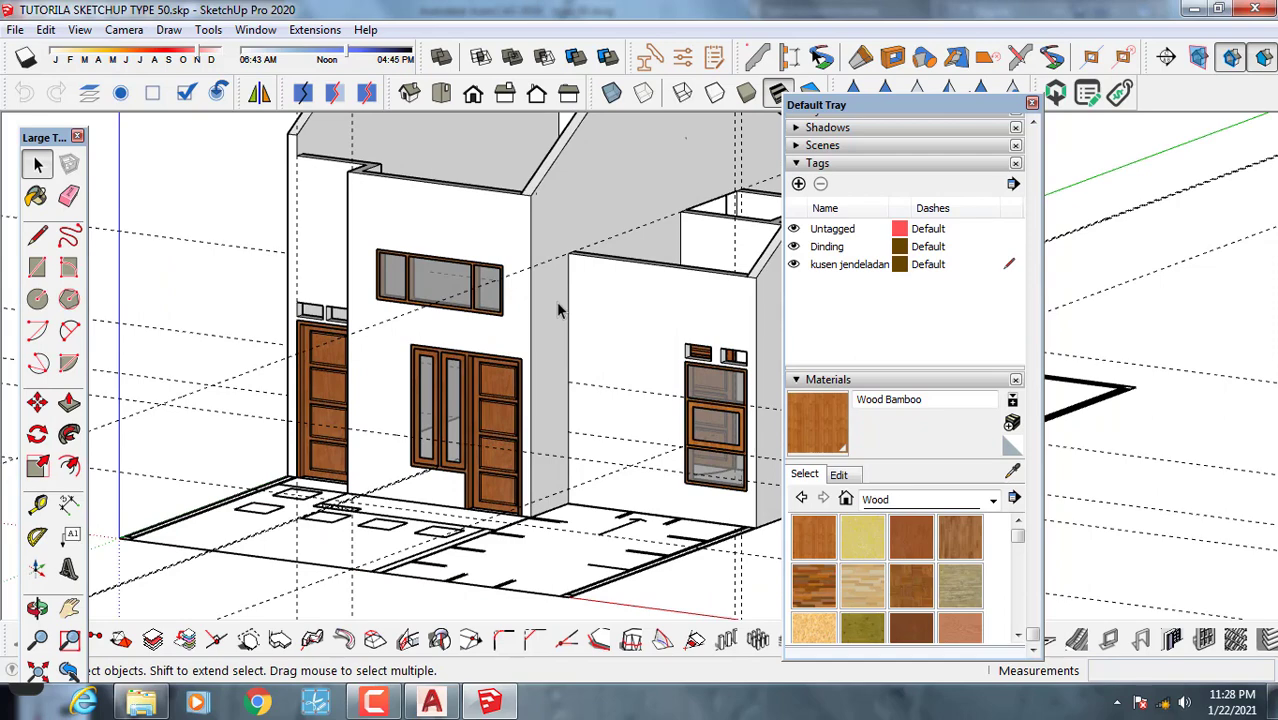
pyautogui.moveTo(558, 310)
pyautogui.mouseDown(button='middle')
pyautogui.moveTo(565, 318)
pyautogui.moveTo(297, 294)
pyautogui.moveTo(607, 337)
pyautogui.moveTo(520, 320)
pyautogui.moveTo(430, 420)
pyautogui.moveTo(374, 600)
pyautogui.moveTo(616, 364)
pyautogui.moveTo(348, 405)
pyautogui.moveTo(380, 400)
pyautogui.mouseUp(button='middle')
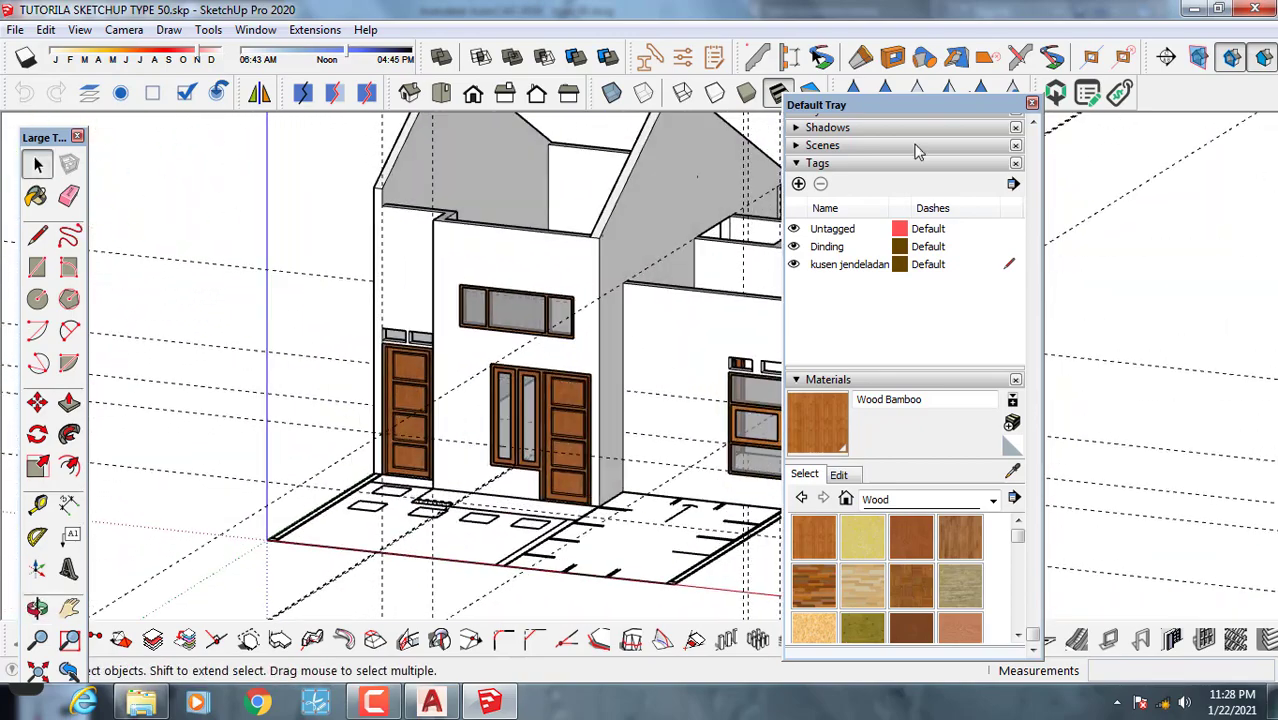
pyautogui.moveTo(914, 108); pyautogui.dragTo(1125, 148)
pyautogui.moveTo(695, 389); pyautogui.dragTo(682, 345, button='middle')
pyautogui.moveTo(646, 397)
pyautogui.keyDown('shift'); pyautogui.mouseDown(button='middle')
pyautogui.moveTo(543, 388)
pyautogui.moveTo(608, 365)
pyautogui.moveTo(765, 365)
pyautogui.mouseUp(button='middle'); pyautogui.keyUp('shift')
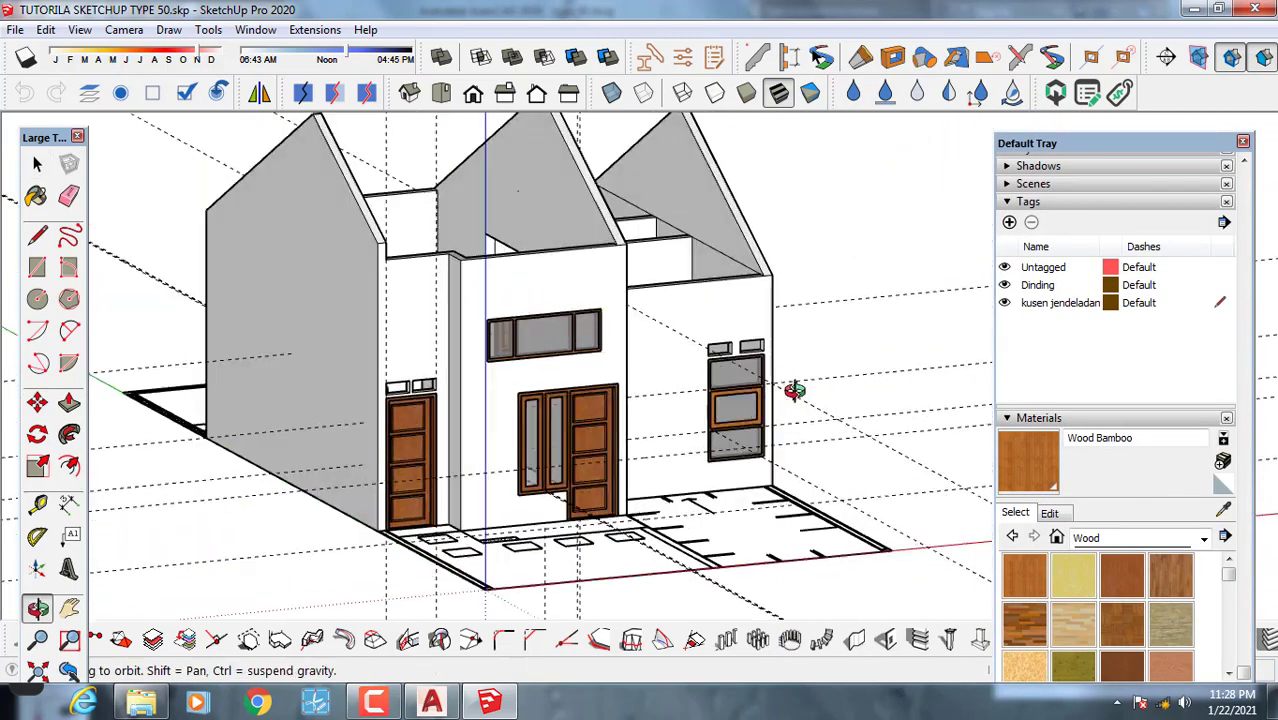
pyautogui.scroll(3, 500, 413)
pyautogui.moveTo(500, 413)
pyautogui.mouseDown(button='middle')
pyautogui.moveTo(490, 420)
pyautogui.moveTo(513, 471)
pyautogui.moveTo(665, 331)
pyautogui.moveTo(690, 355)
pyautogui.moveTo(639, 397)
pyautogui.moveTo(690, 389)
pyautogui.moveTo(684, 405)
pyautogui.moveTo(509, 362)
pyautogui.moveTo(391, 374)
pyautogui.moveTo(588, 405)
pyautogui.moveTo(565, 425)
pyautogui.moveTo(585, 448)
pyautogui.moveTo(610, 405)
pyautogui.moveTo(485, 420)
pyautogui.moveTo(507, 418)
pyautogui.mouseUp(button='middle')
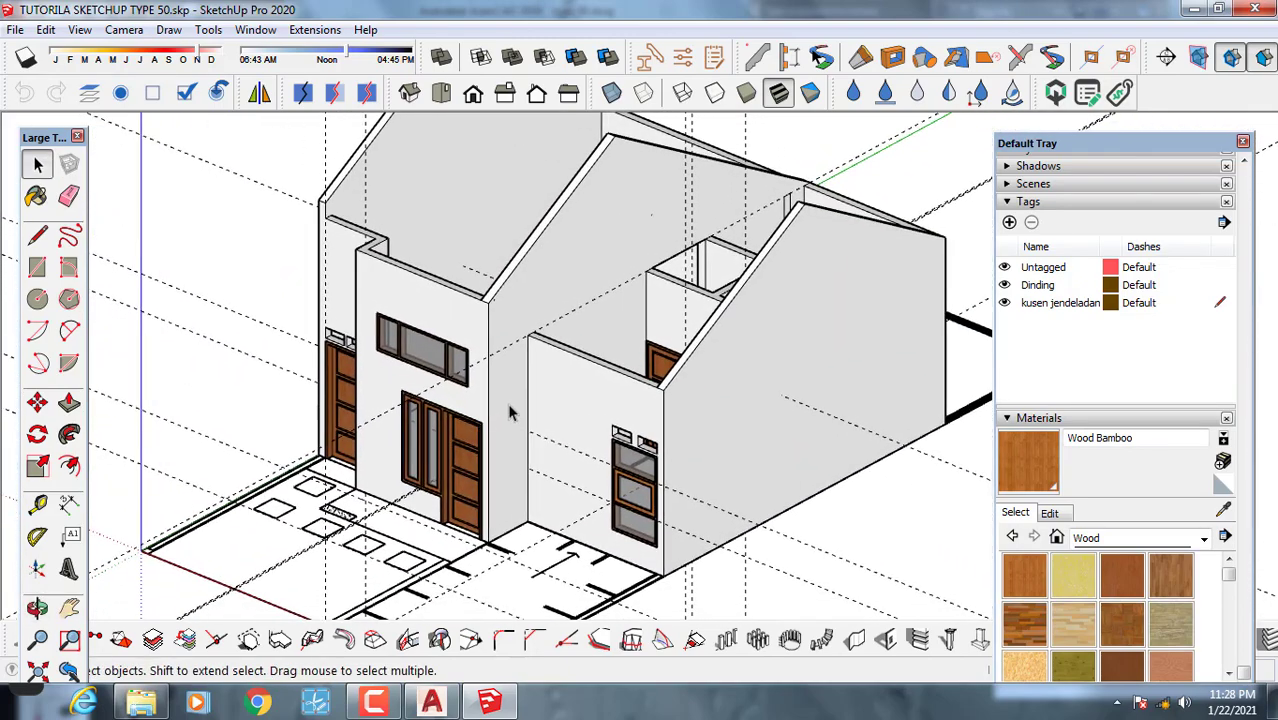